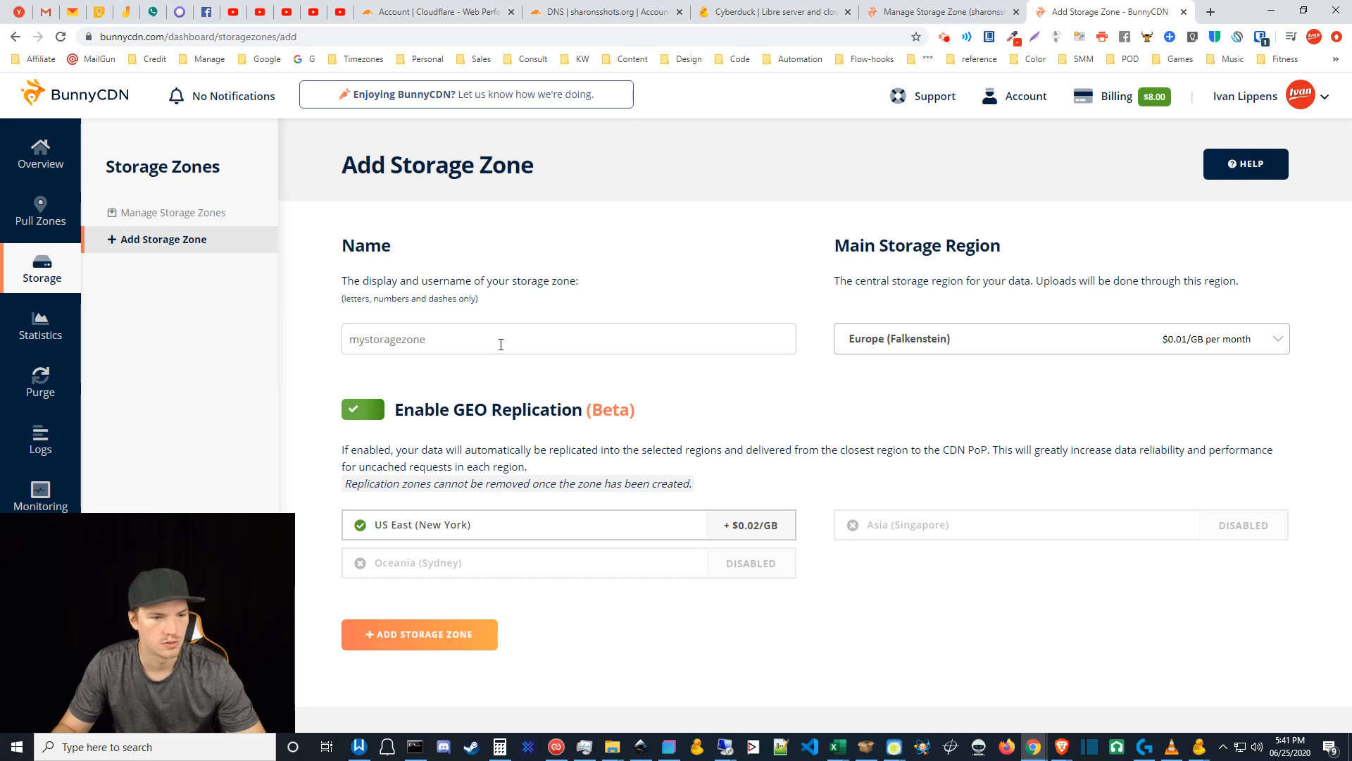
Step: Switch to Cloudflare, add the site getivan.com and confirm the Free plan for it
left_click(470, 337)
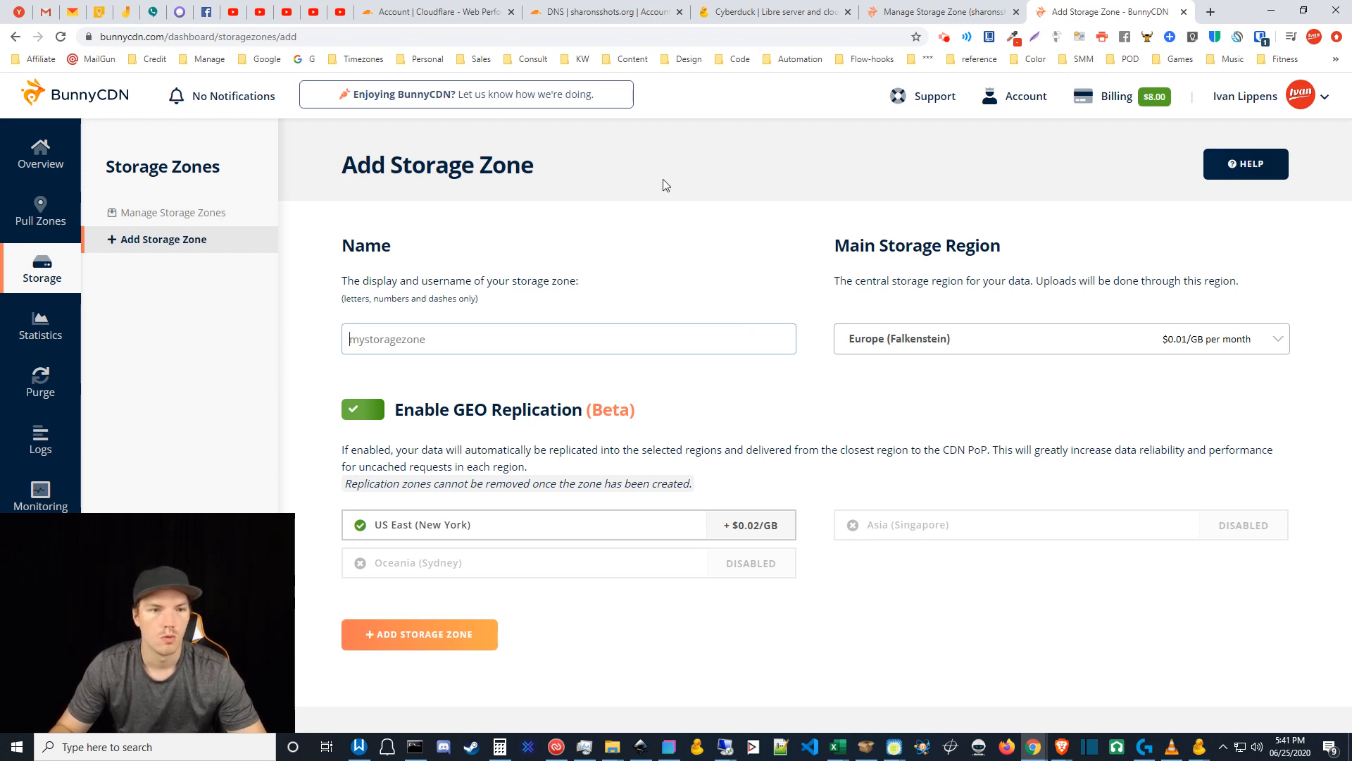
left_click(451, 8)
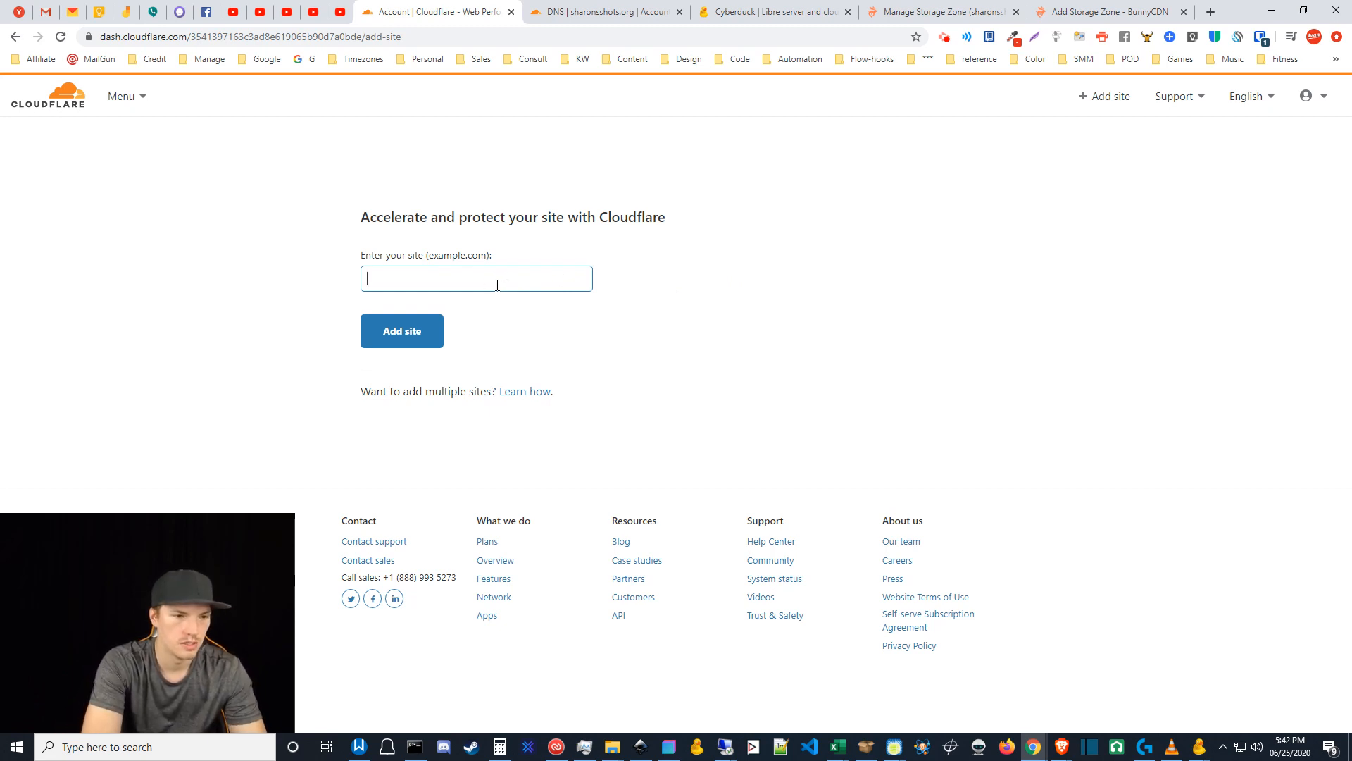
type("getivan.com")
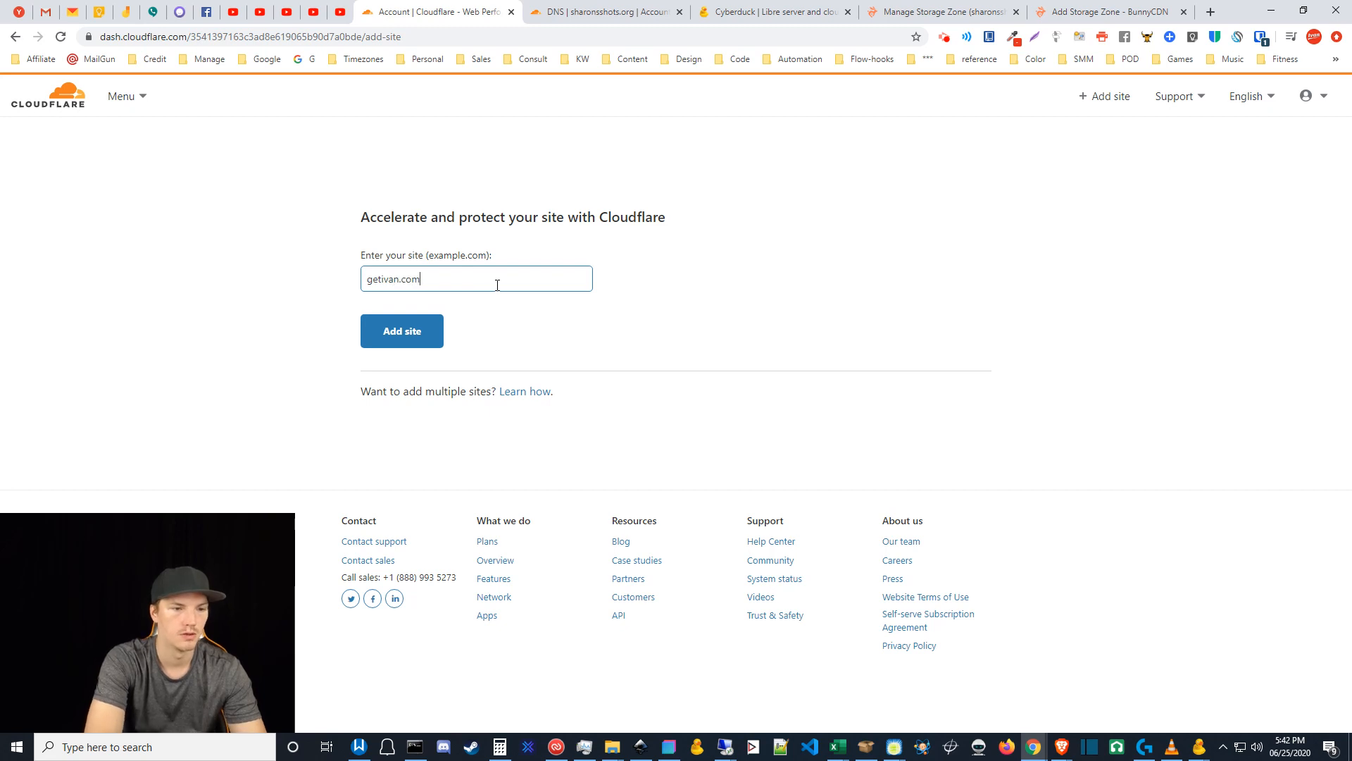
key("Return")
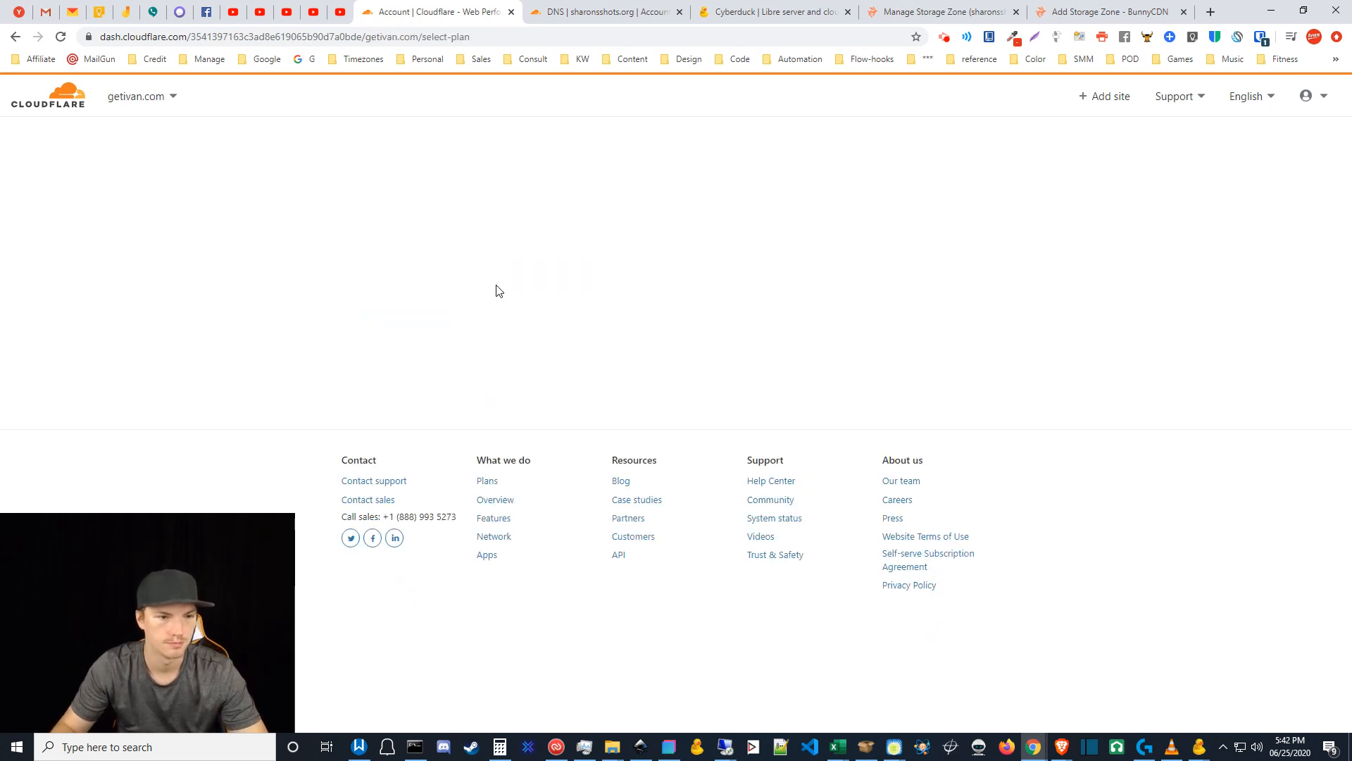
left_click(455, 351)
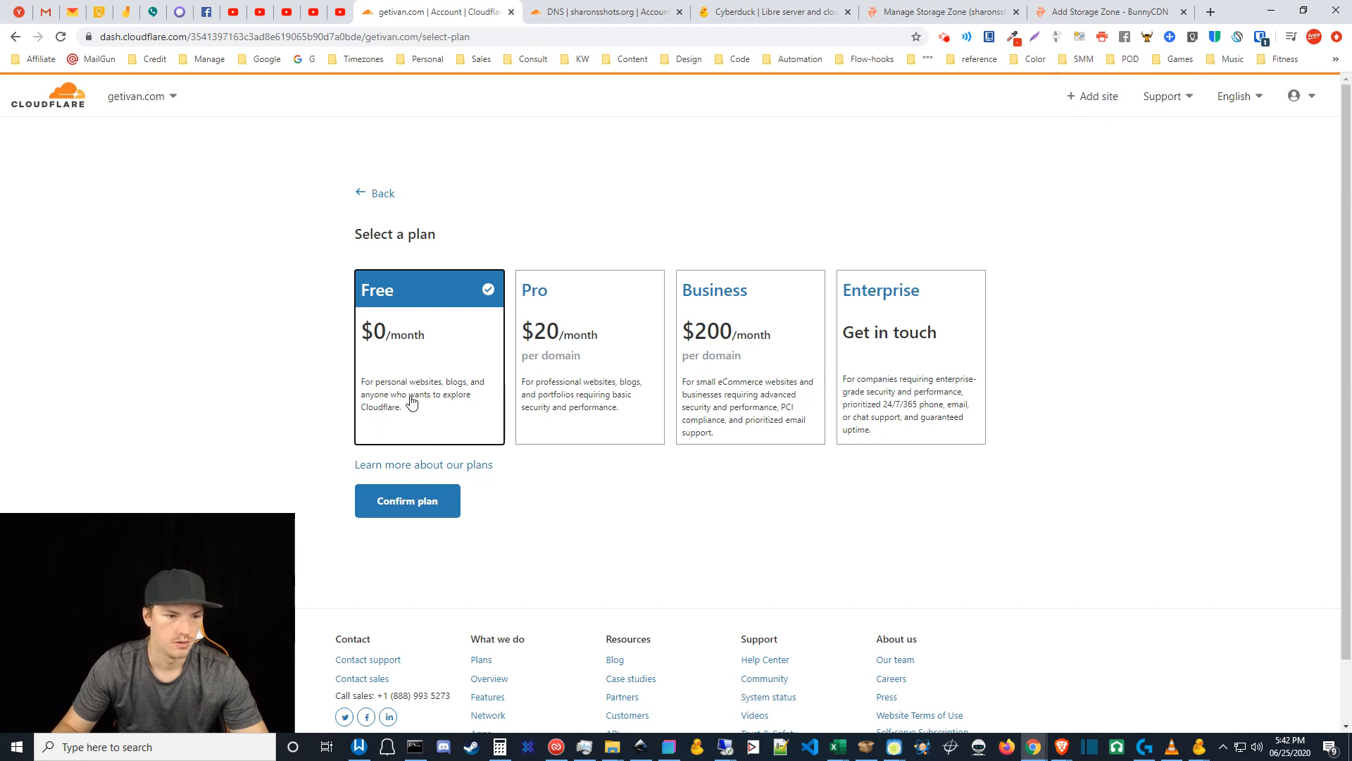
left_click(395, 508)
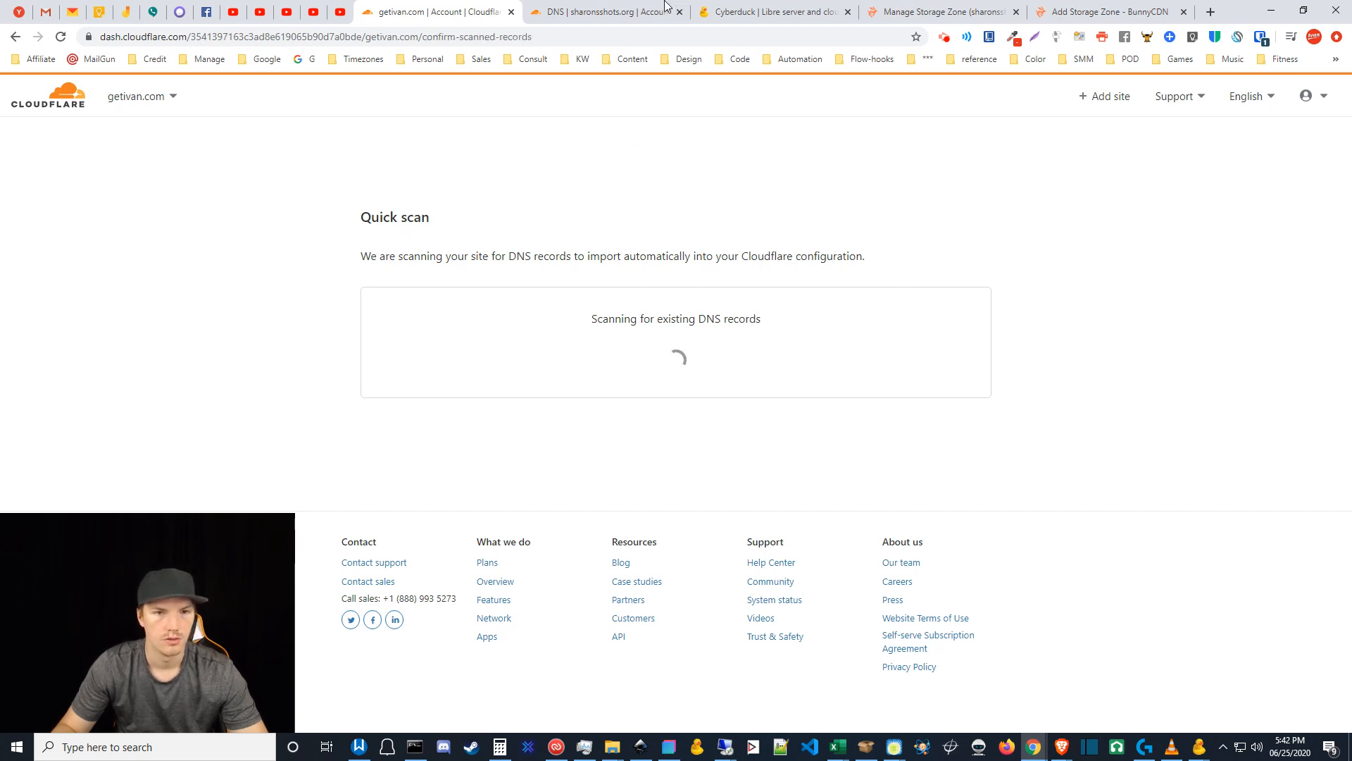
Step: Examine the DNS records and the two assigned Cloudflare nameservers on the sharonsshots.org DNS page
left_click(626, 8)
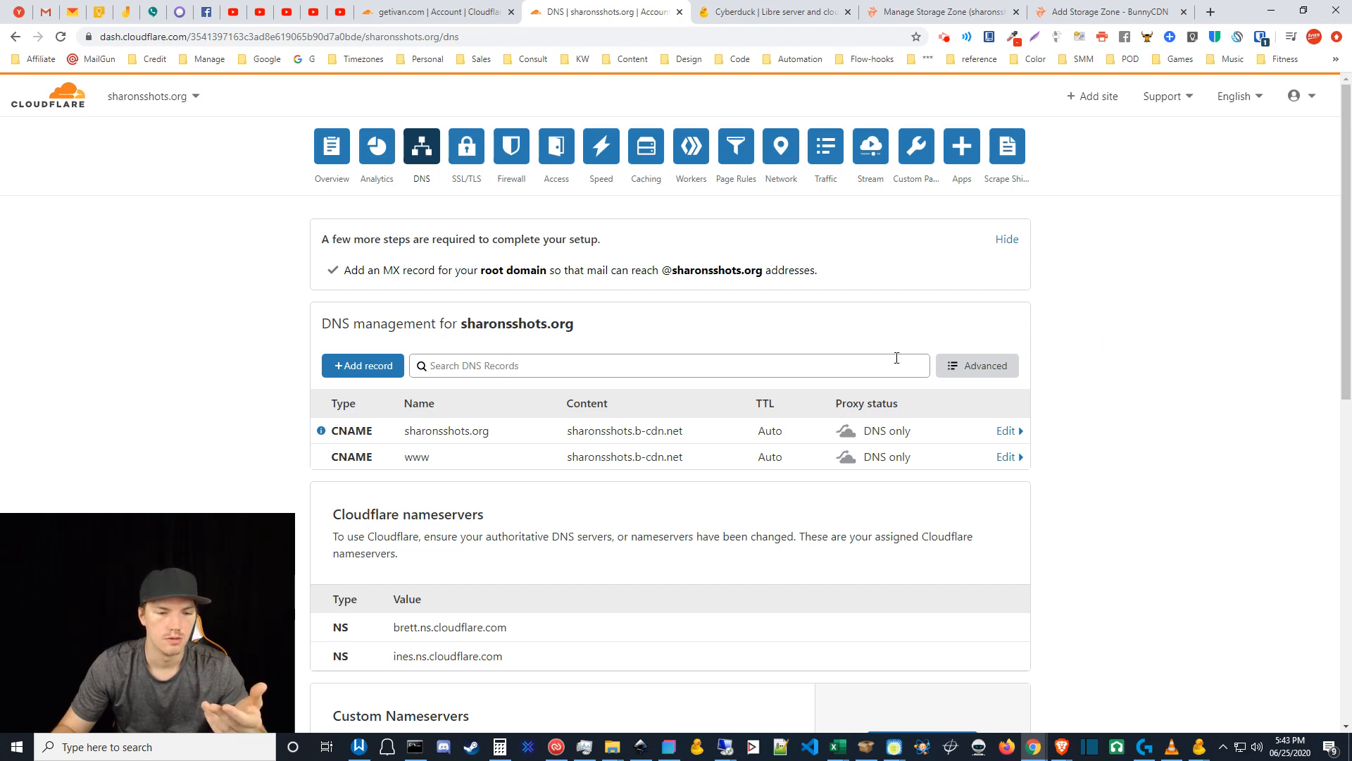
scroll(1014, 483, "down", 2)
scroll(1014, 483, "down", 1)
left_click_drag(393, 416, 508, 417)
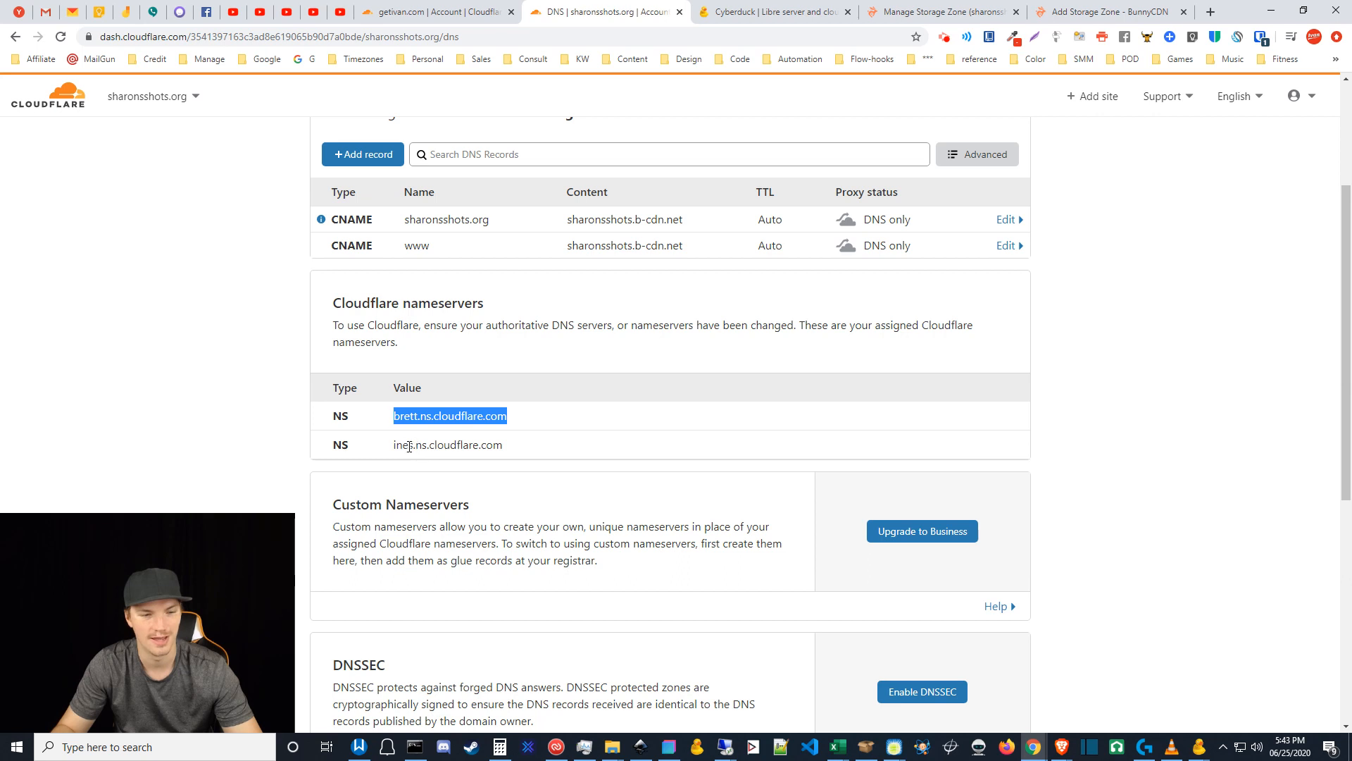
left_click(559, 449)
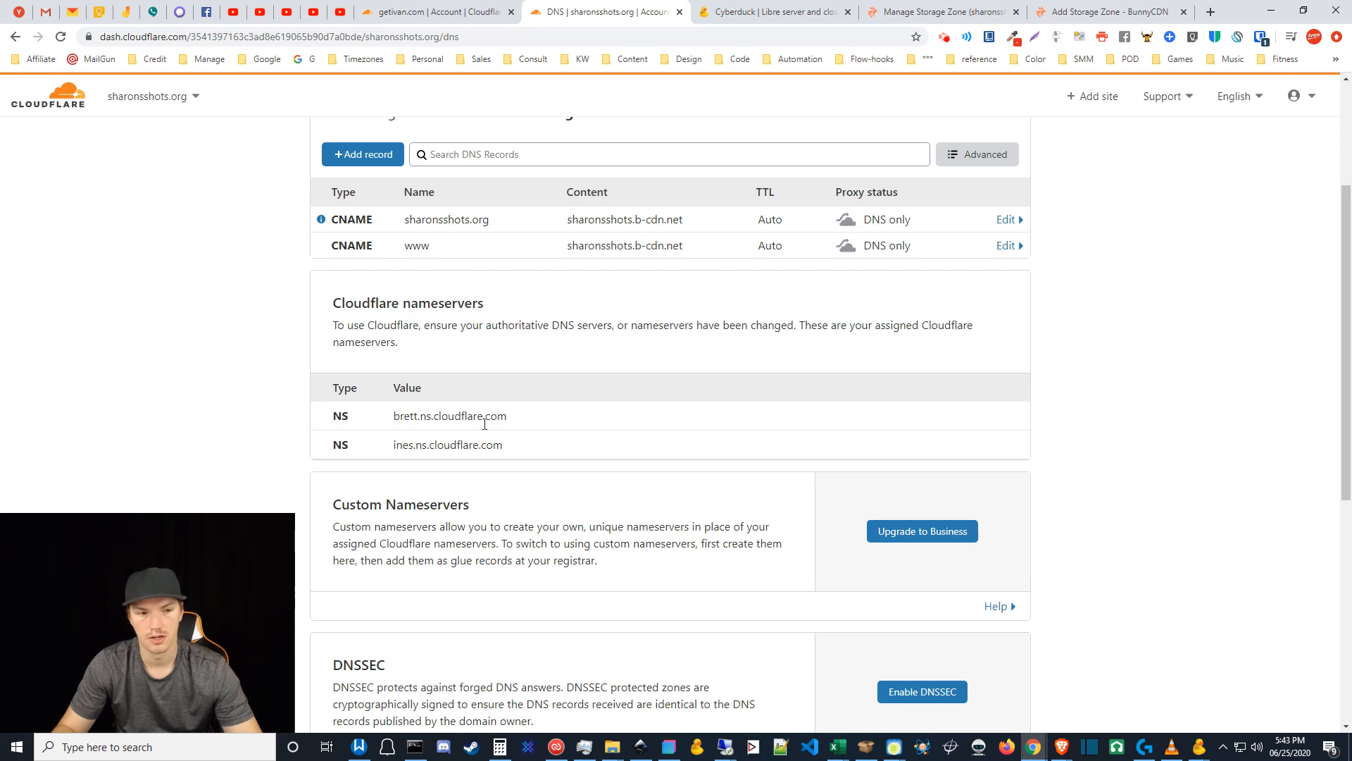
left_click_drag(520, 416, 353, 426)
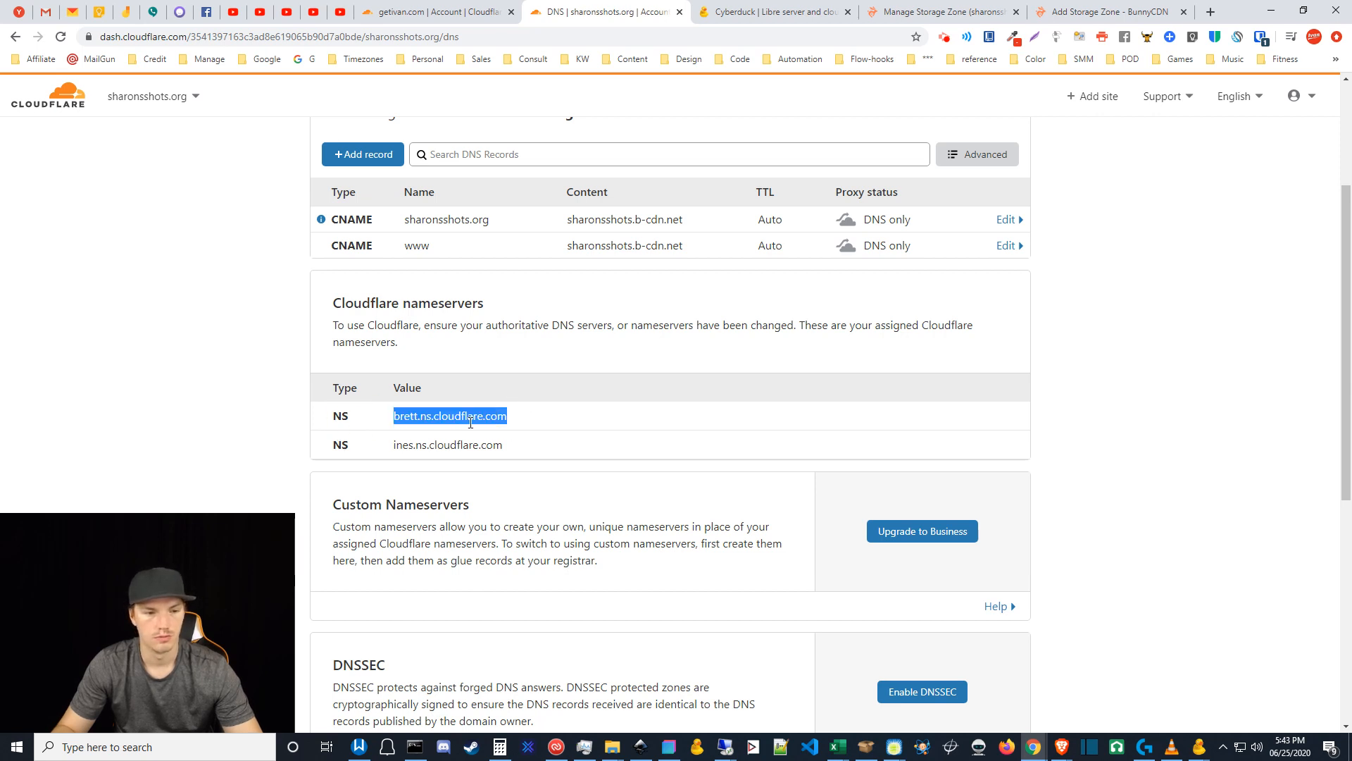
left_click_drag(519, 444, 392, 447)
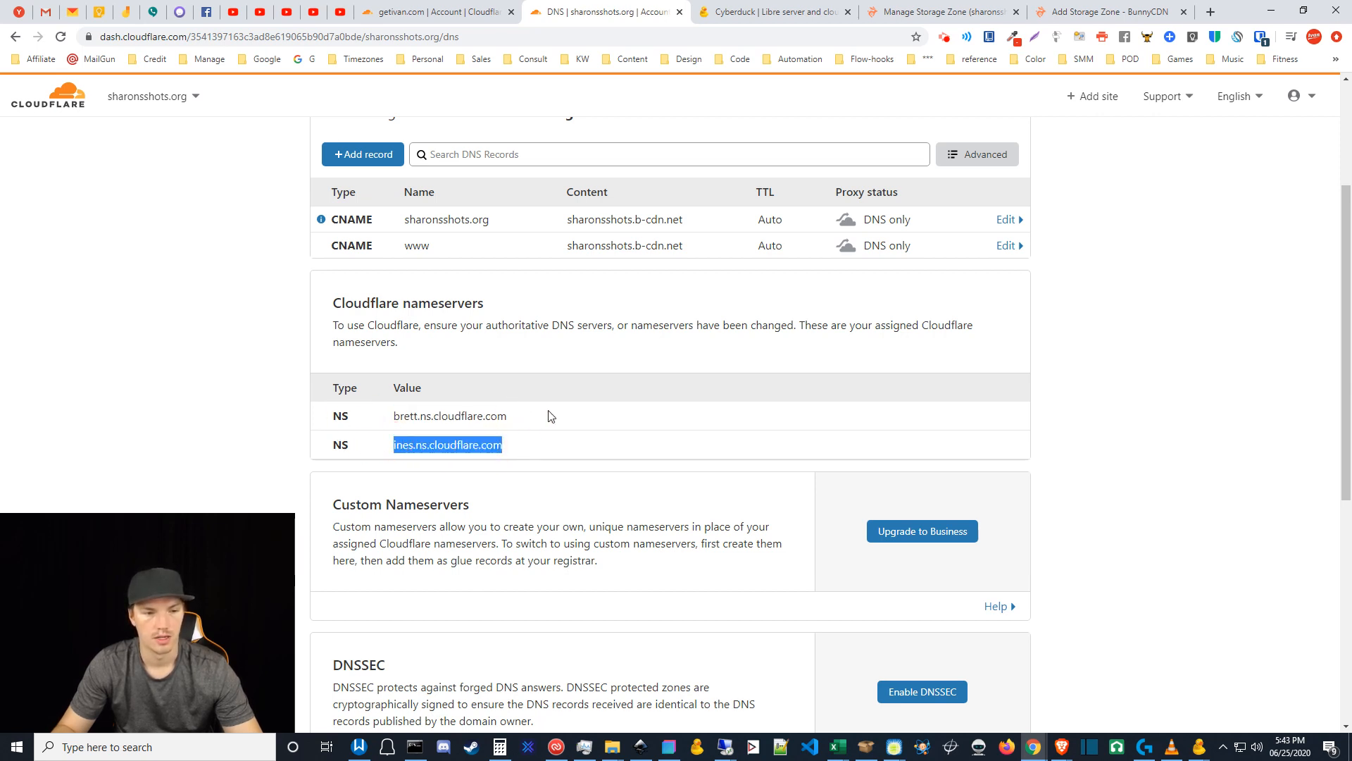
left_click(528, 417)
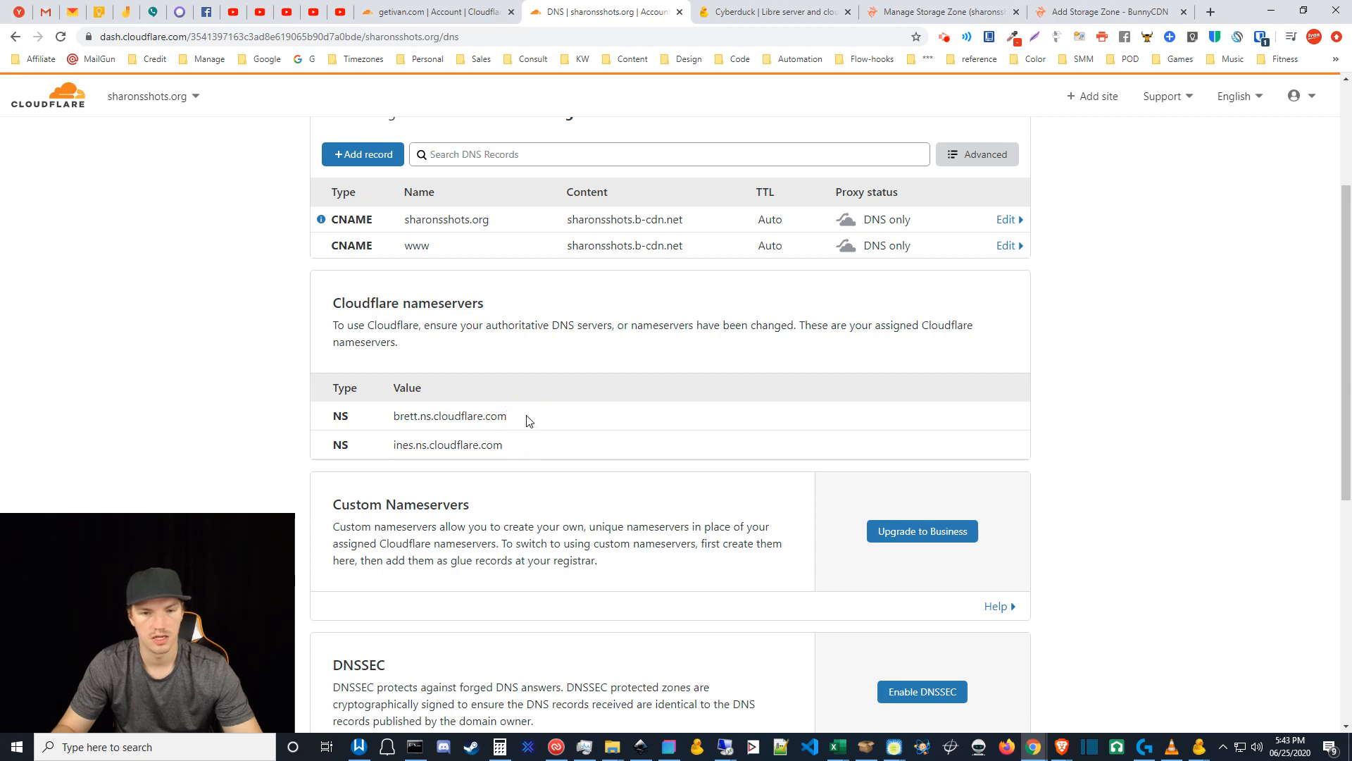
scroll(620, 486, "up", 2)
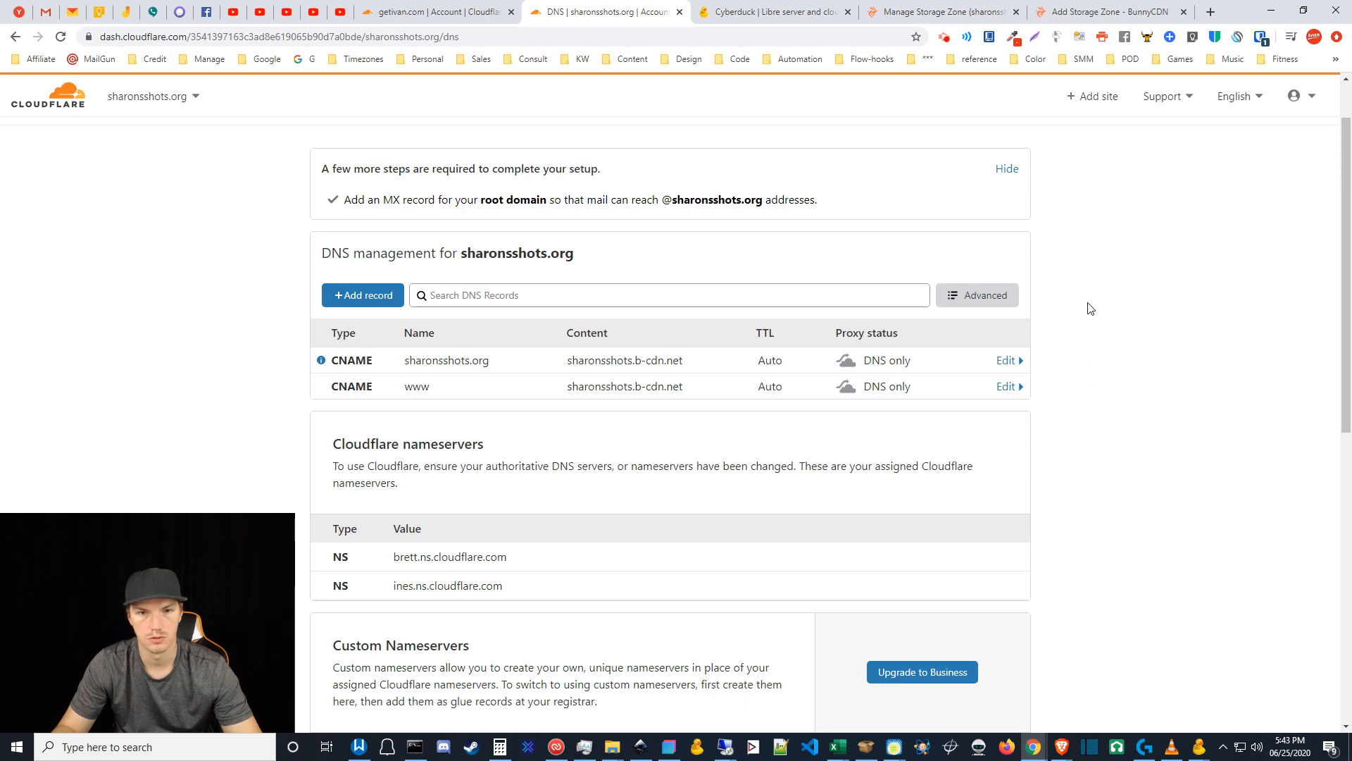
Step: Return to BunnyCDN and fill in the new storage zone form with the name sharonsshots and US East (New York) as main storage region
left_click(1121, 5)
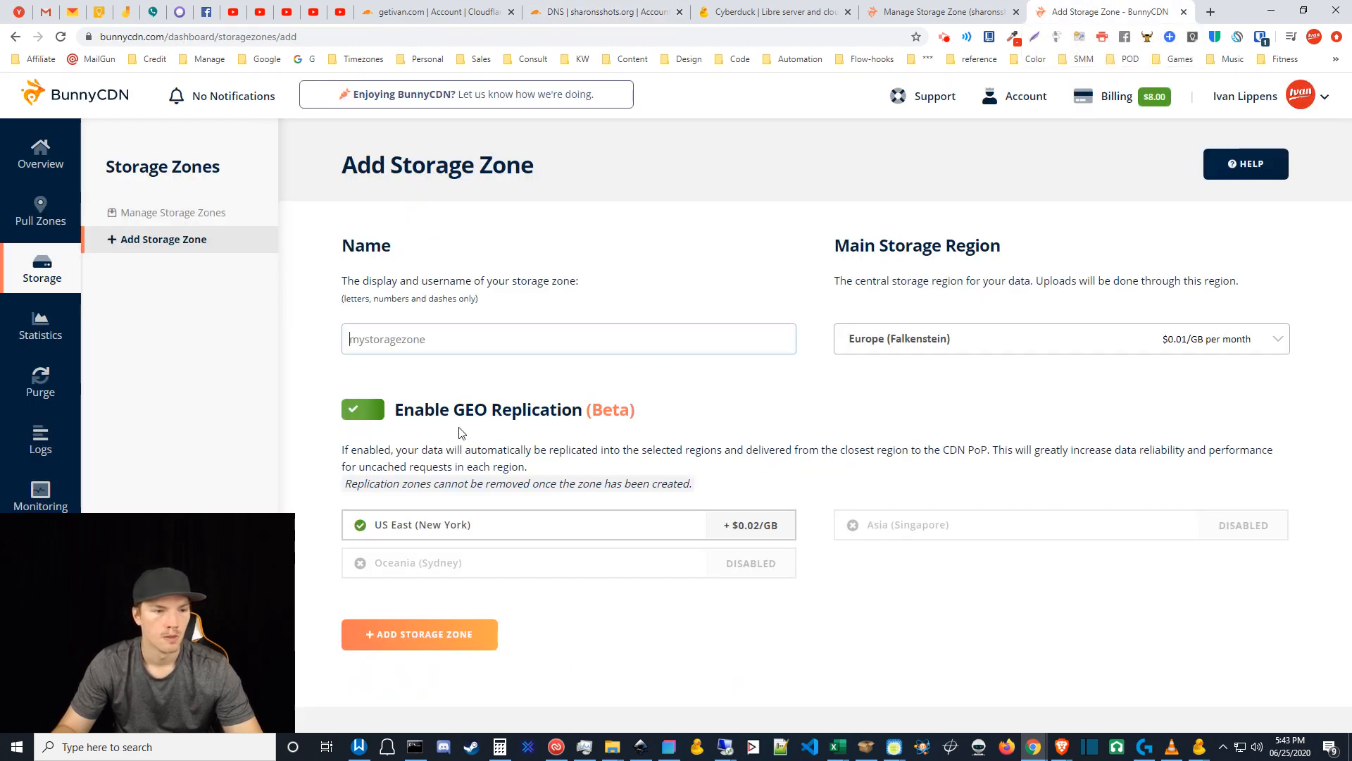
left_click(443, 336)
type("shar")
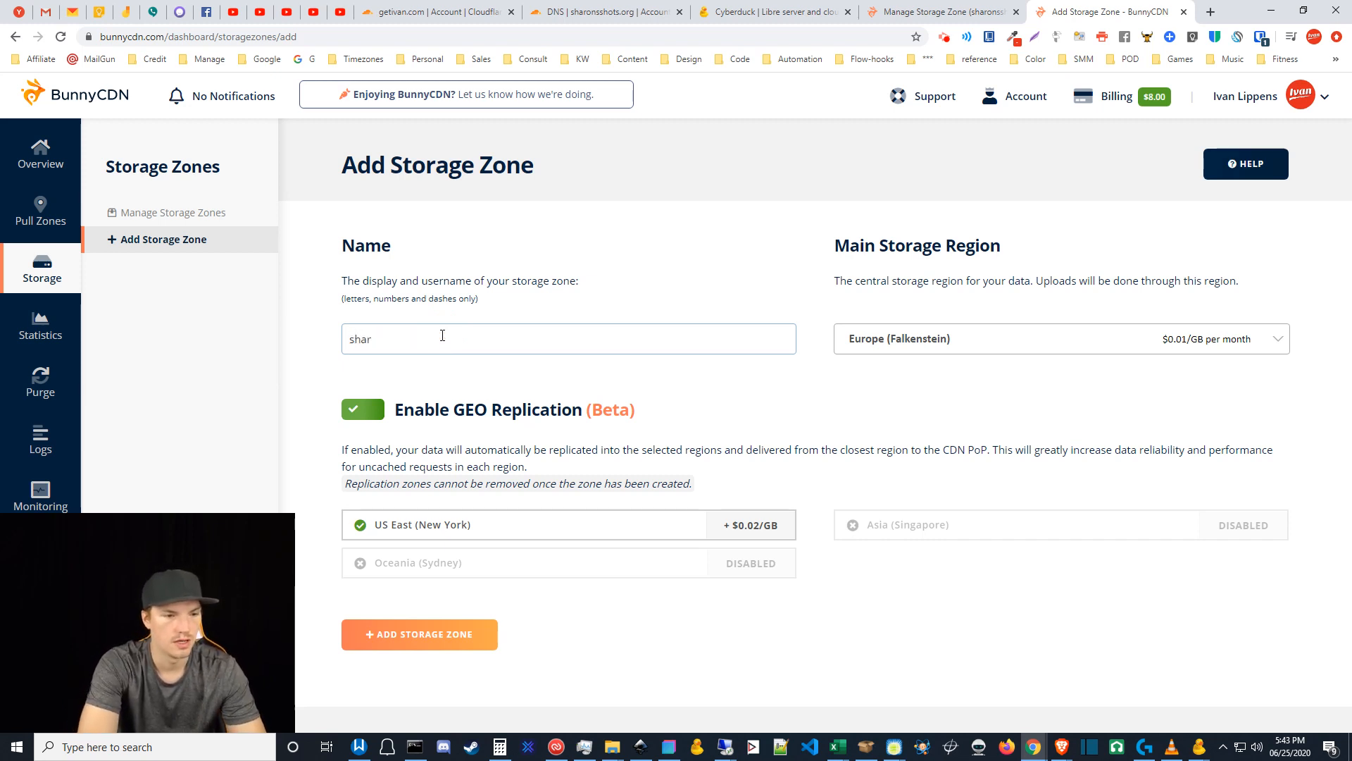
type("pnsshots")
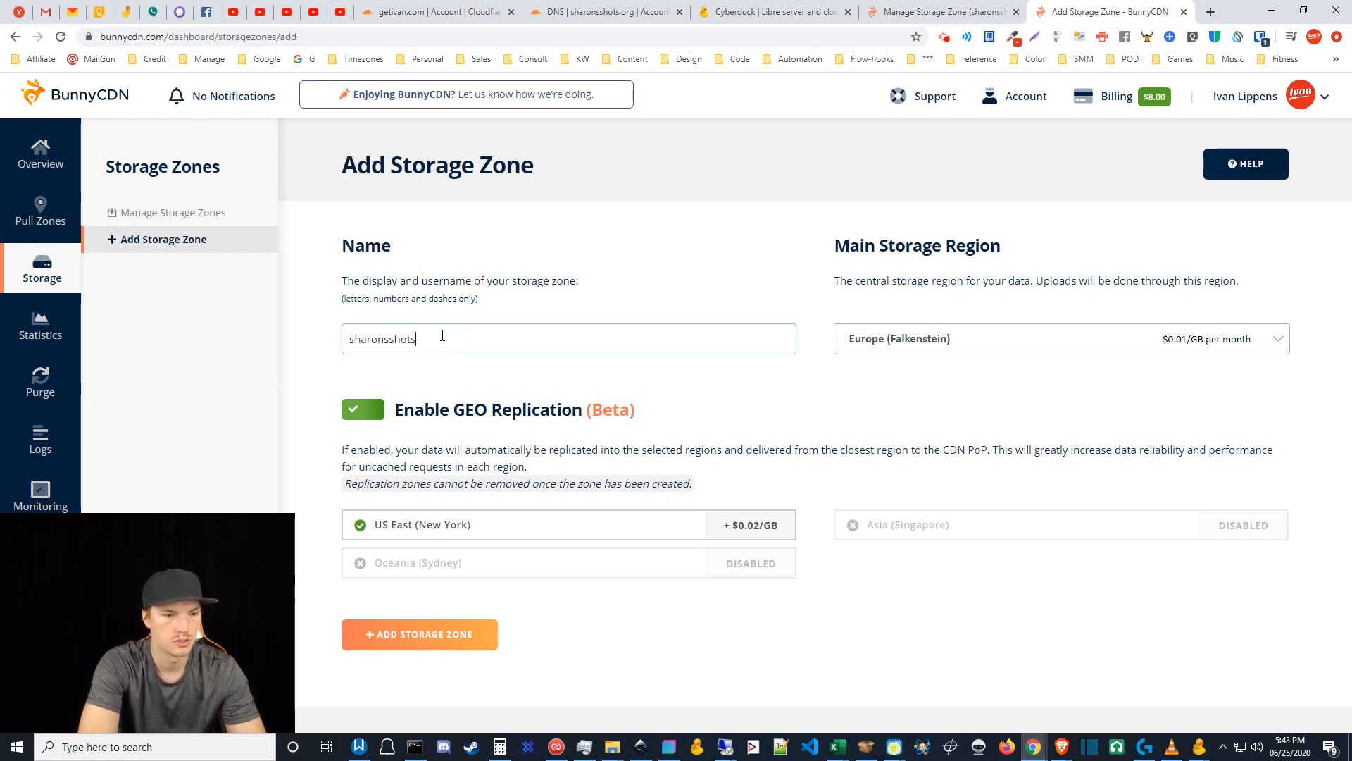
type(".")
key("BackSpace")
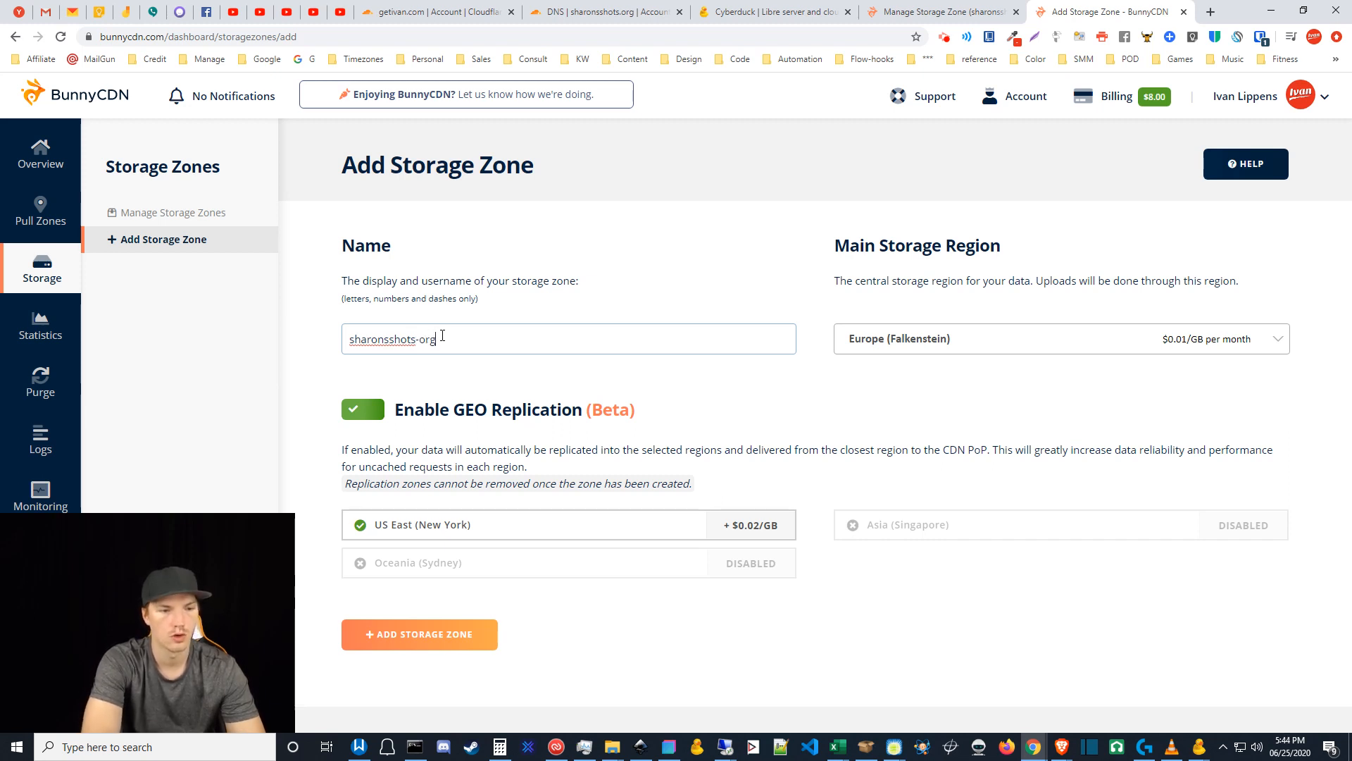
key("BackSpace")
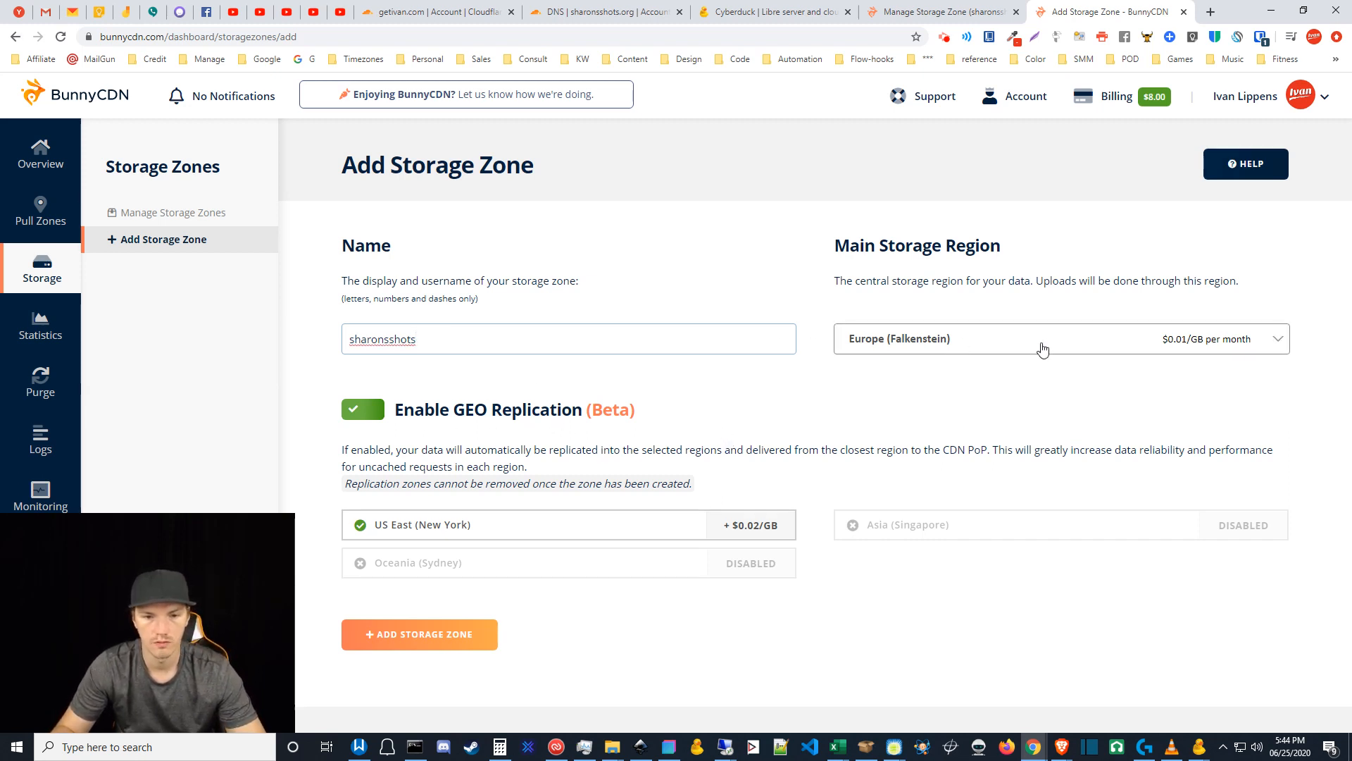
left_click(1178, 343)
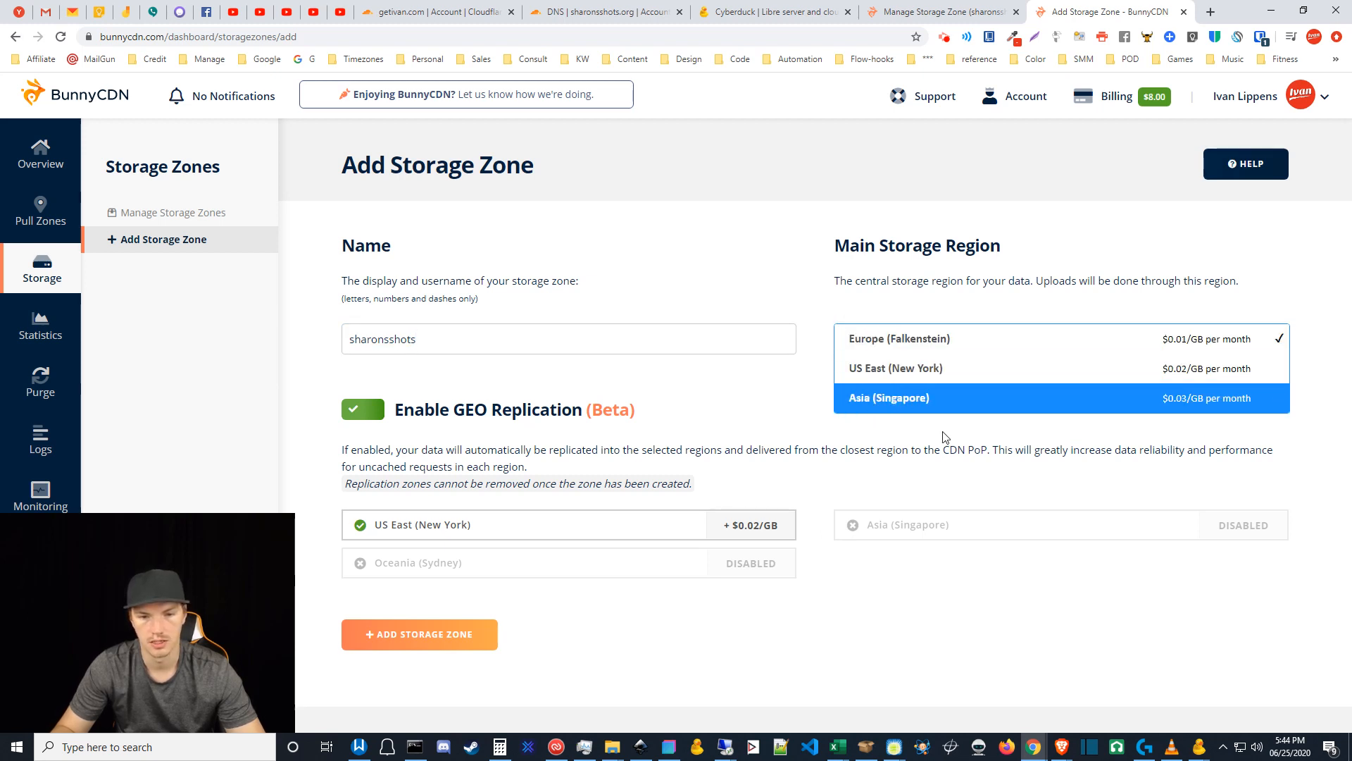
left_click(898, 368)
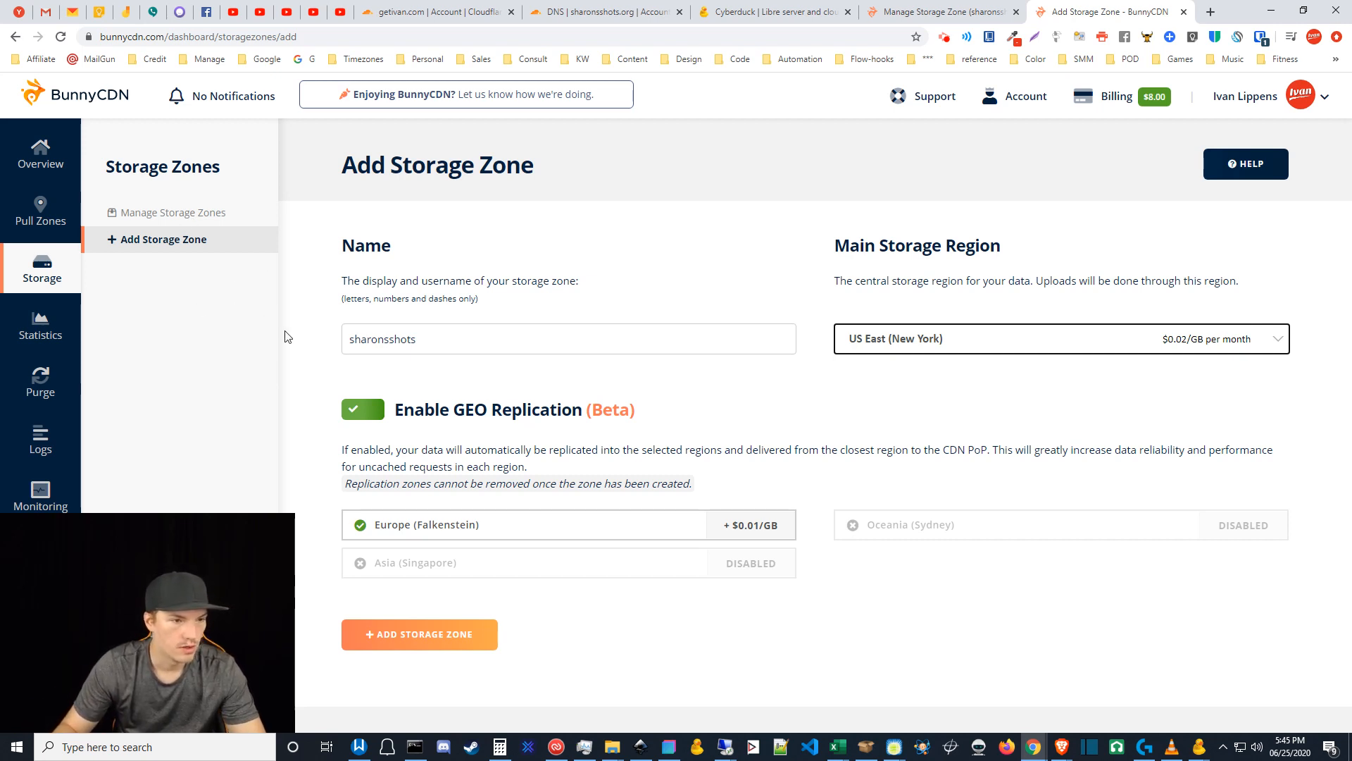
Step: Inspect the existing sharonsshots zone's files alongside the local 1coming-soon folder and view the zone's FTP and API access details
left_click(944, 11)
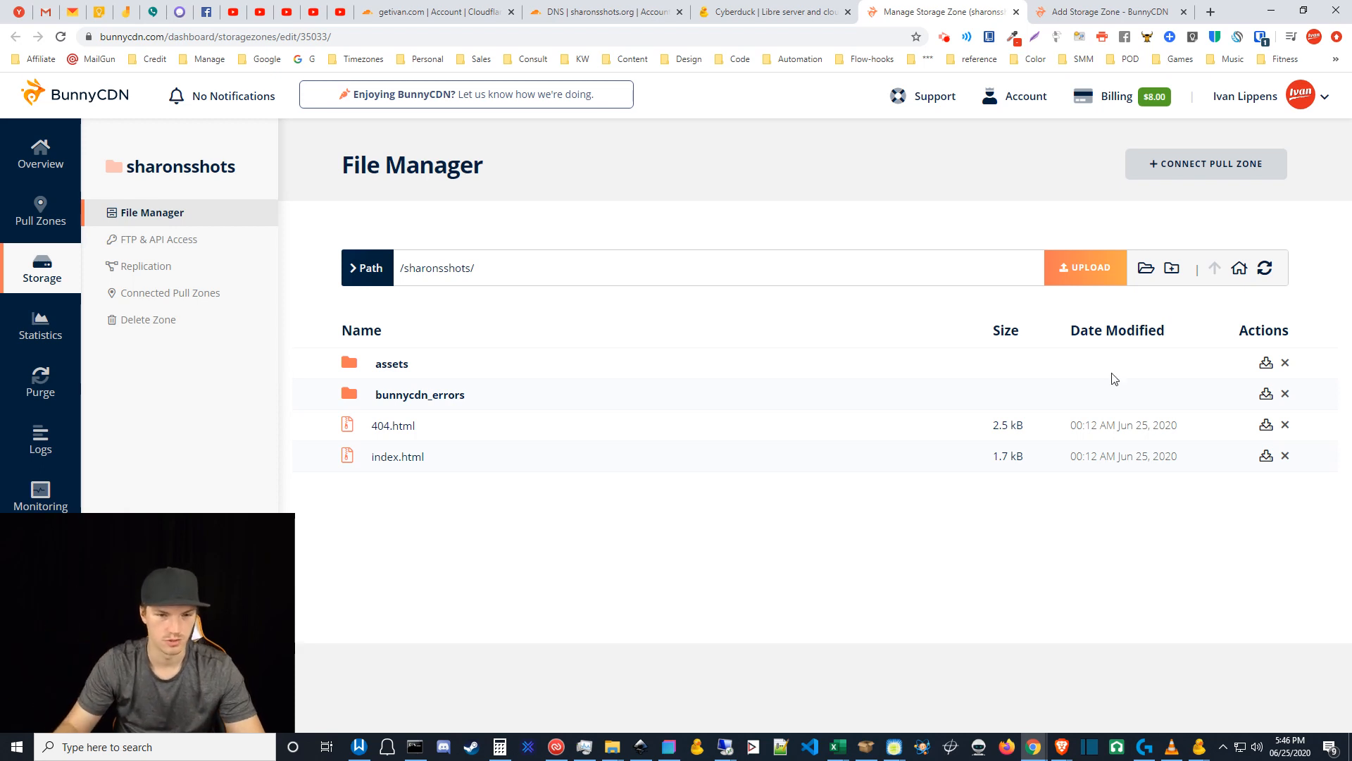
mouse_move(610, 747)
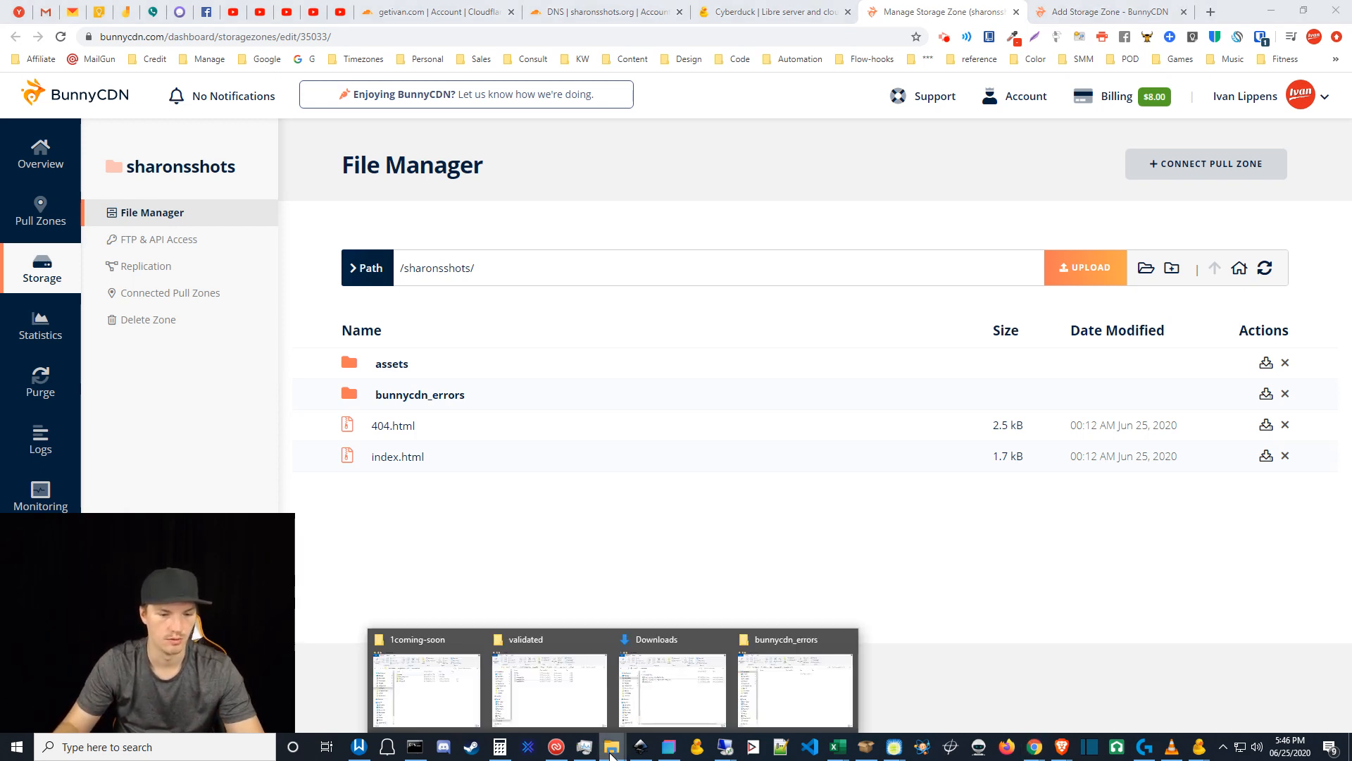
left_click(435, 679)
left_click_drag(643, 317, 44, 169)
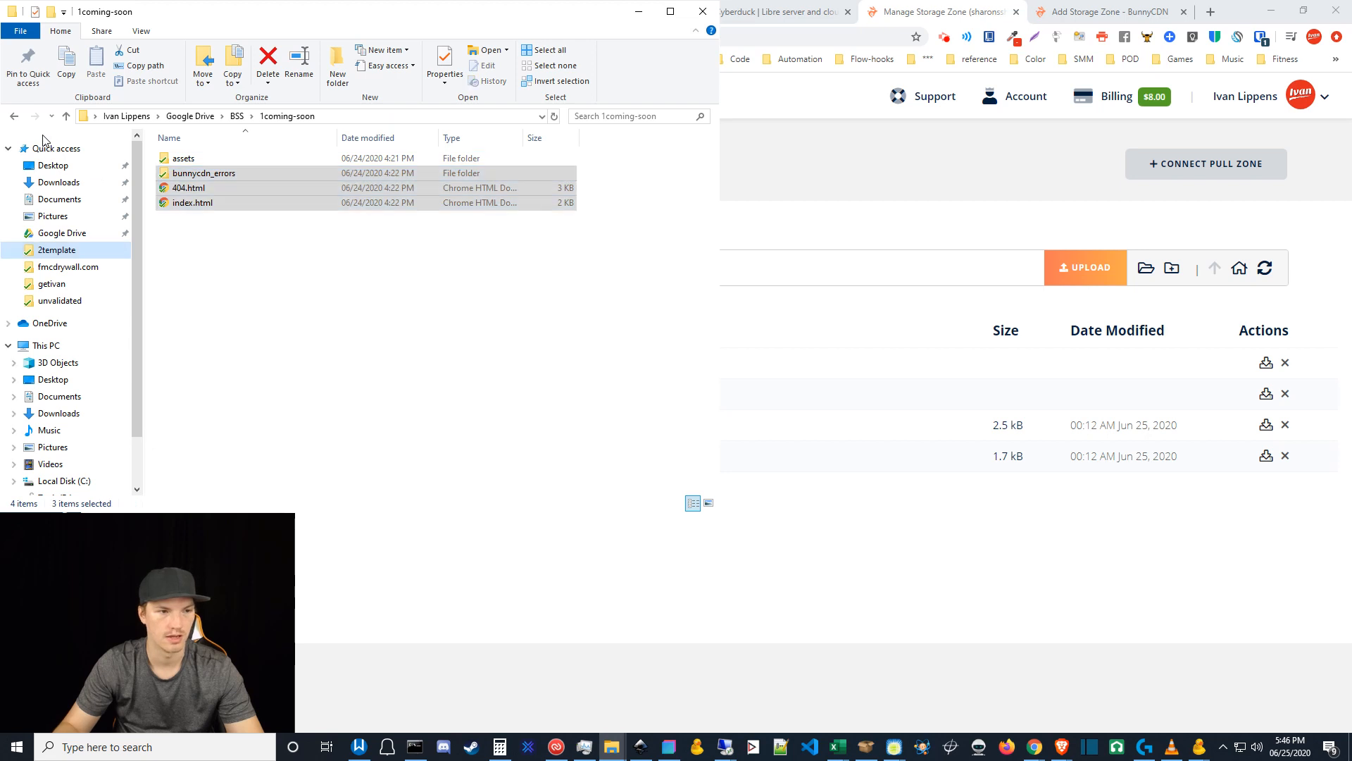
left_click_drag(613, 310, 155, 148)
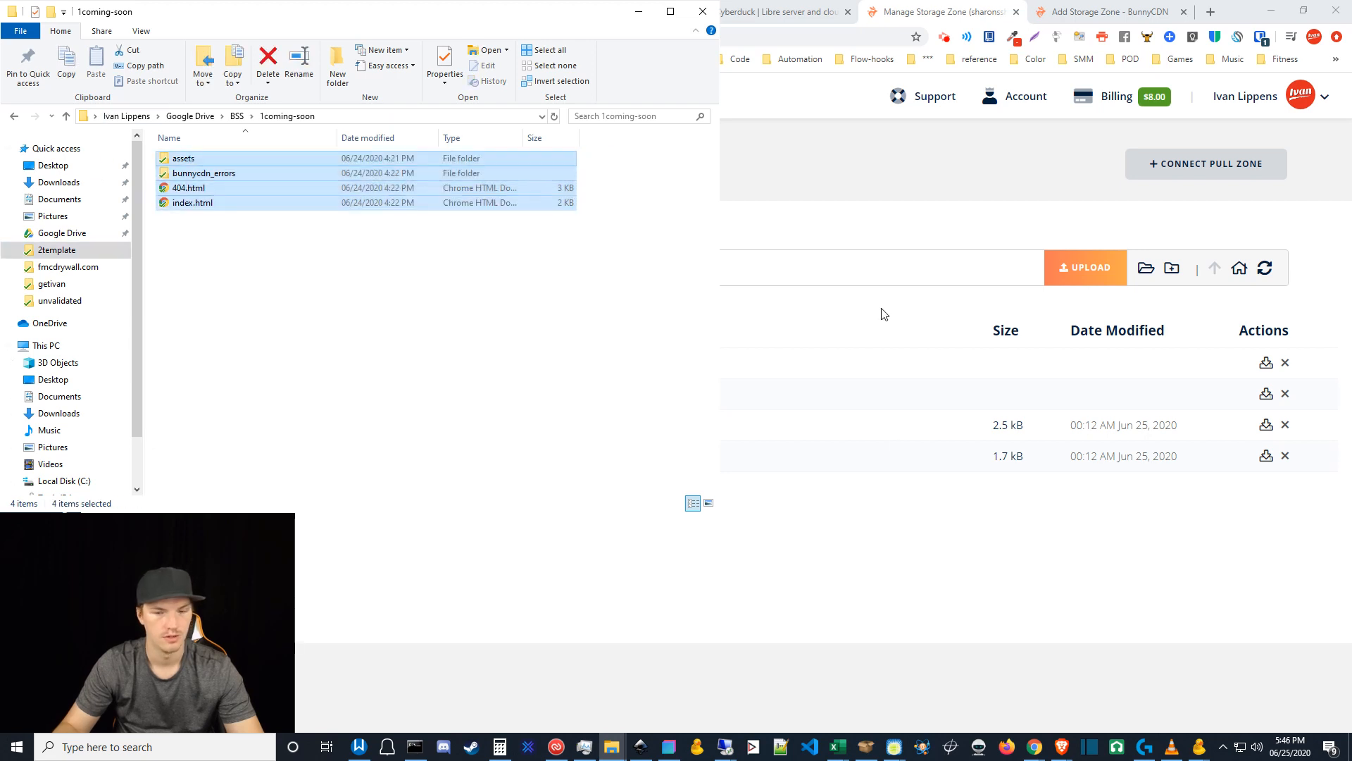
left_click(638, 11)
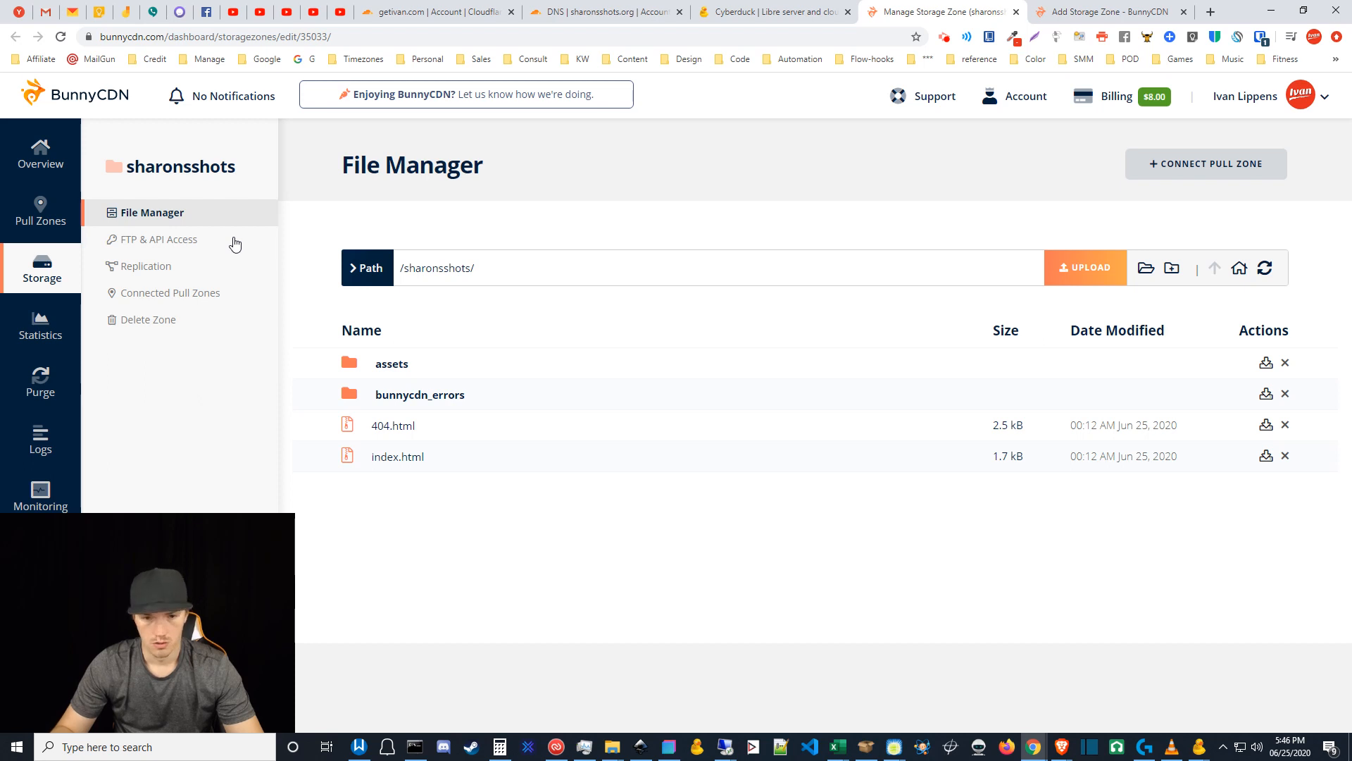
left_click(160, 248)
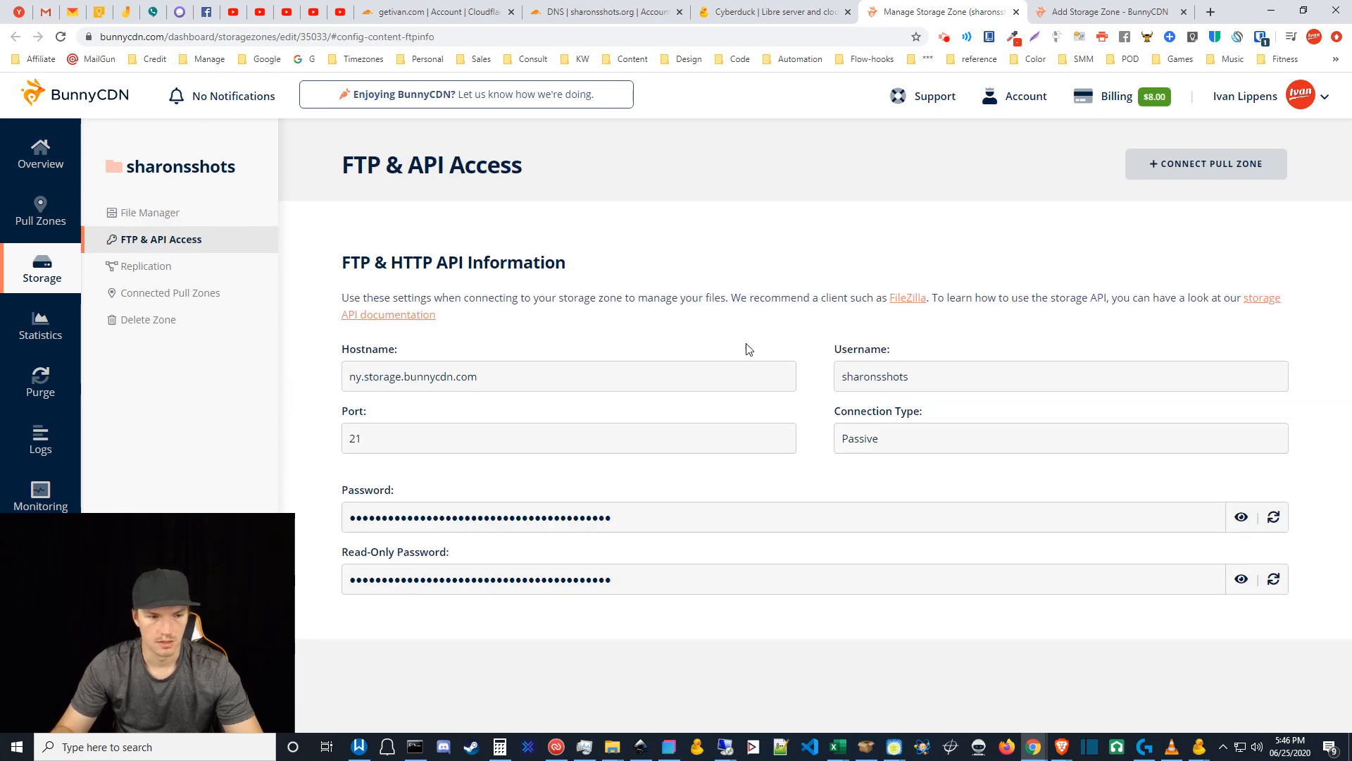
Step: Review the protocols and cloud services that Cyberduck supports on the cyberduck.io website
left_click(788, 5)
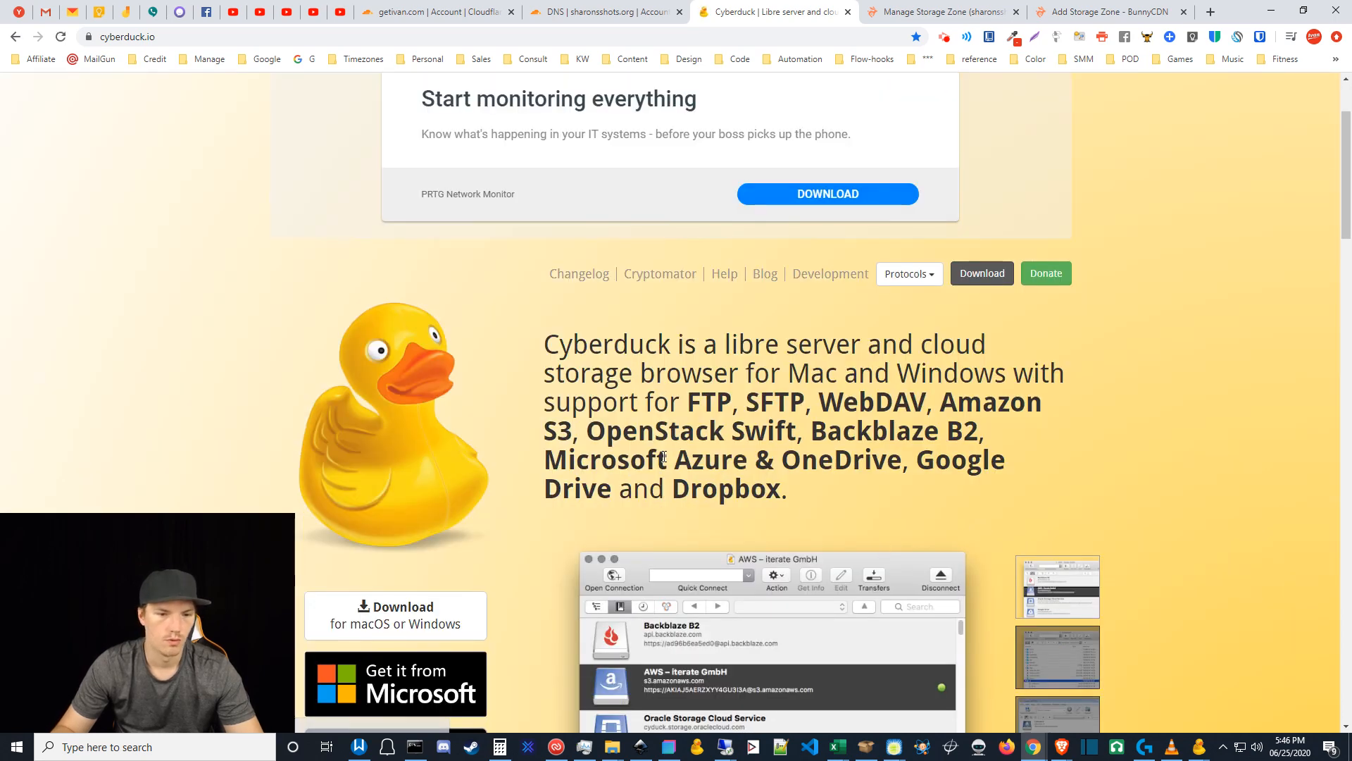
left_click_drag(748, 462, 545, 468)
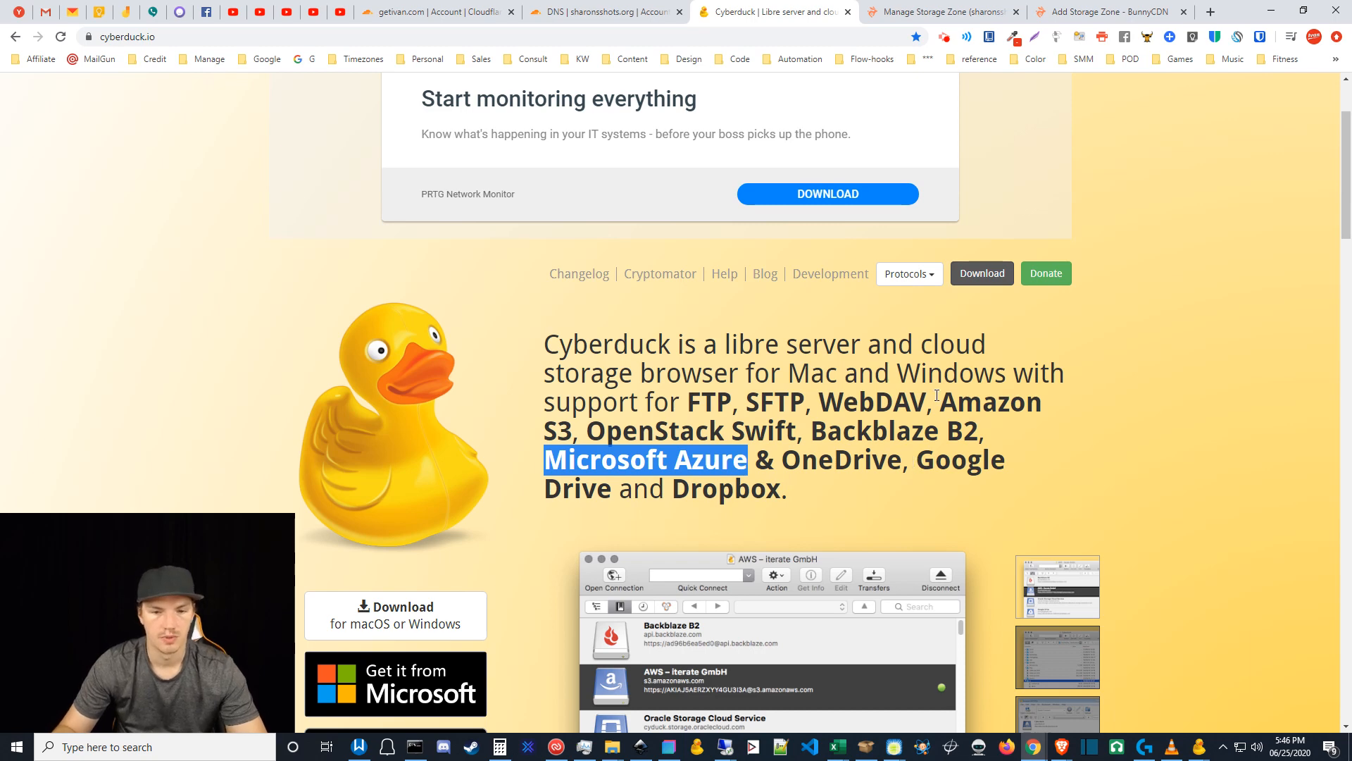
left_click_drag(936, 395, 574, 431)
left_click(796, 493)
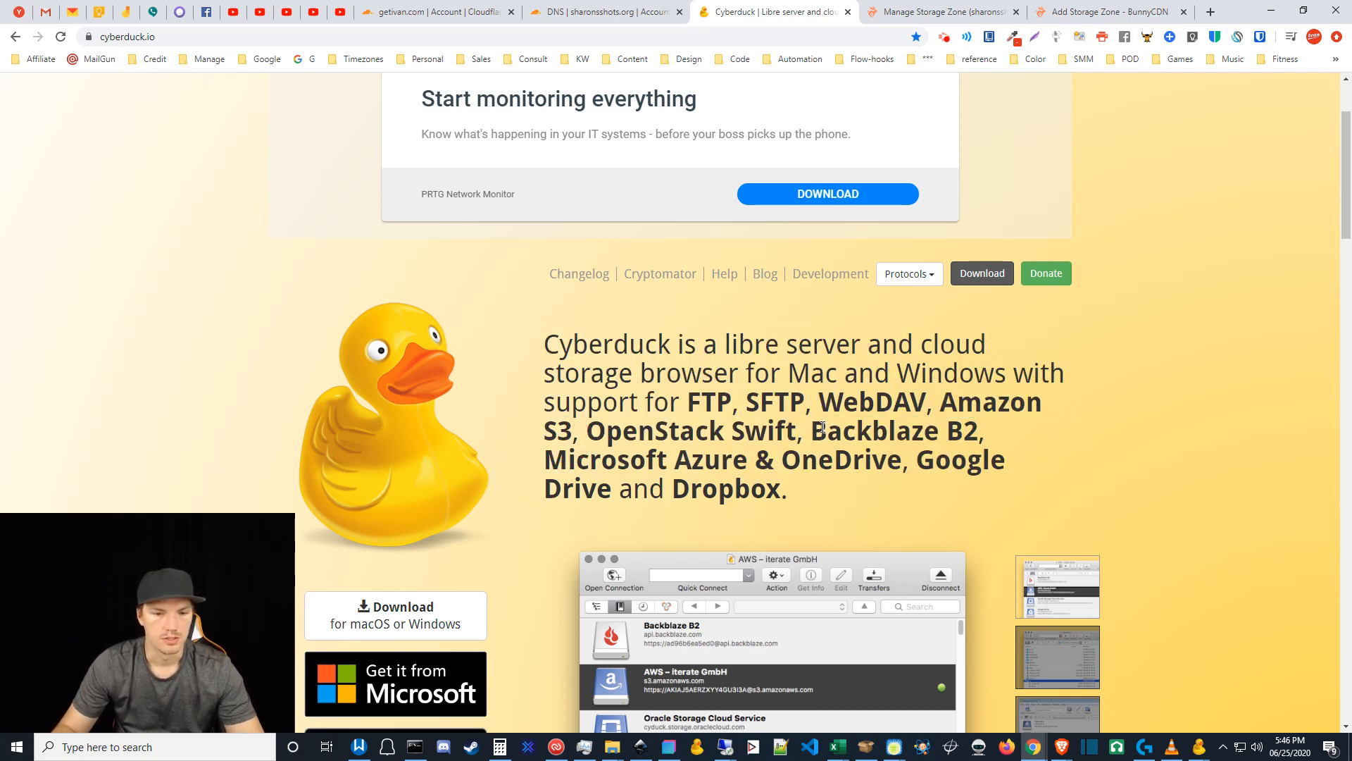
left_click_drag(814, 429, 592, 494)
left_click(723, 411)
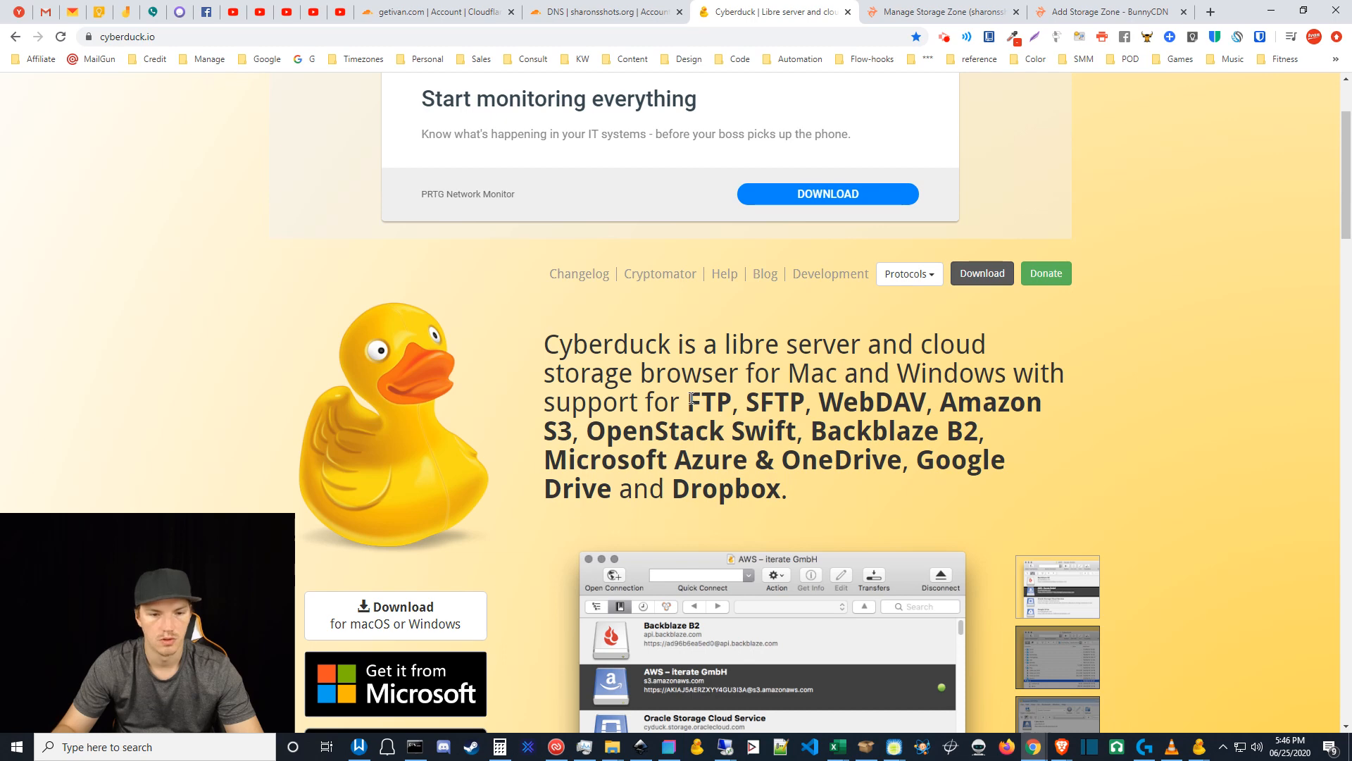
left_click_drag(693, 399, 805, 404)
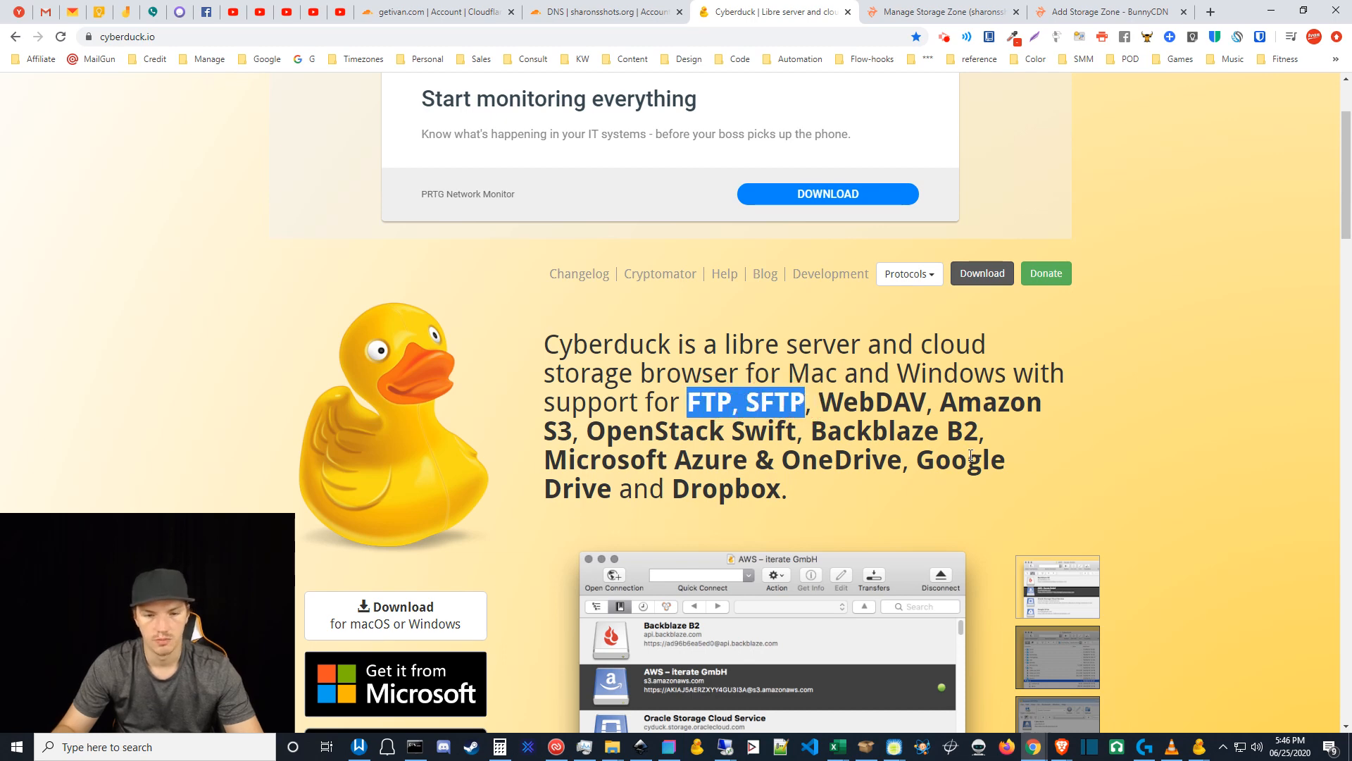
left_click(887, 429)
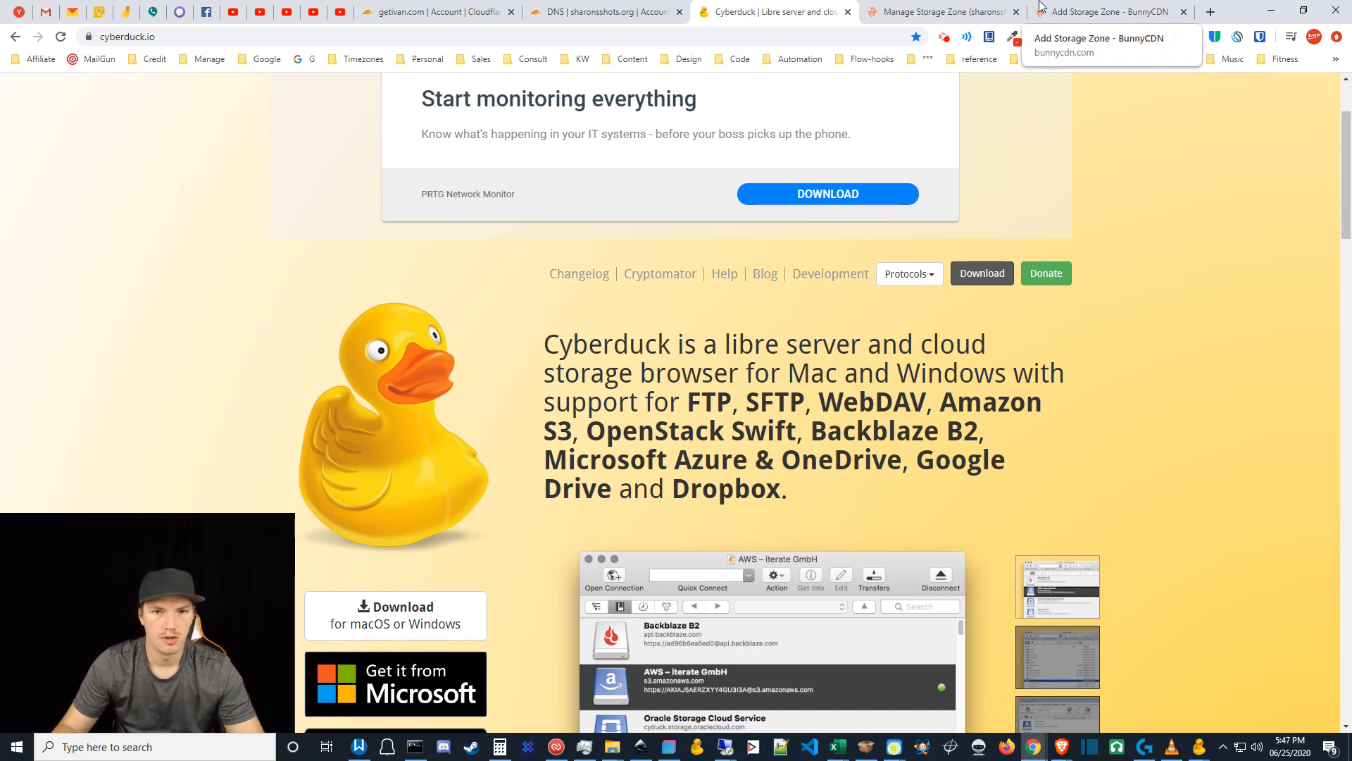
Step: Close the unsubmitted storage zone form and bring up the Cyberduck window connected to sharonsshots beside the zone's FTP details
left_click(950, 10)
left_click(1184, 12)
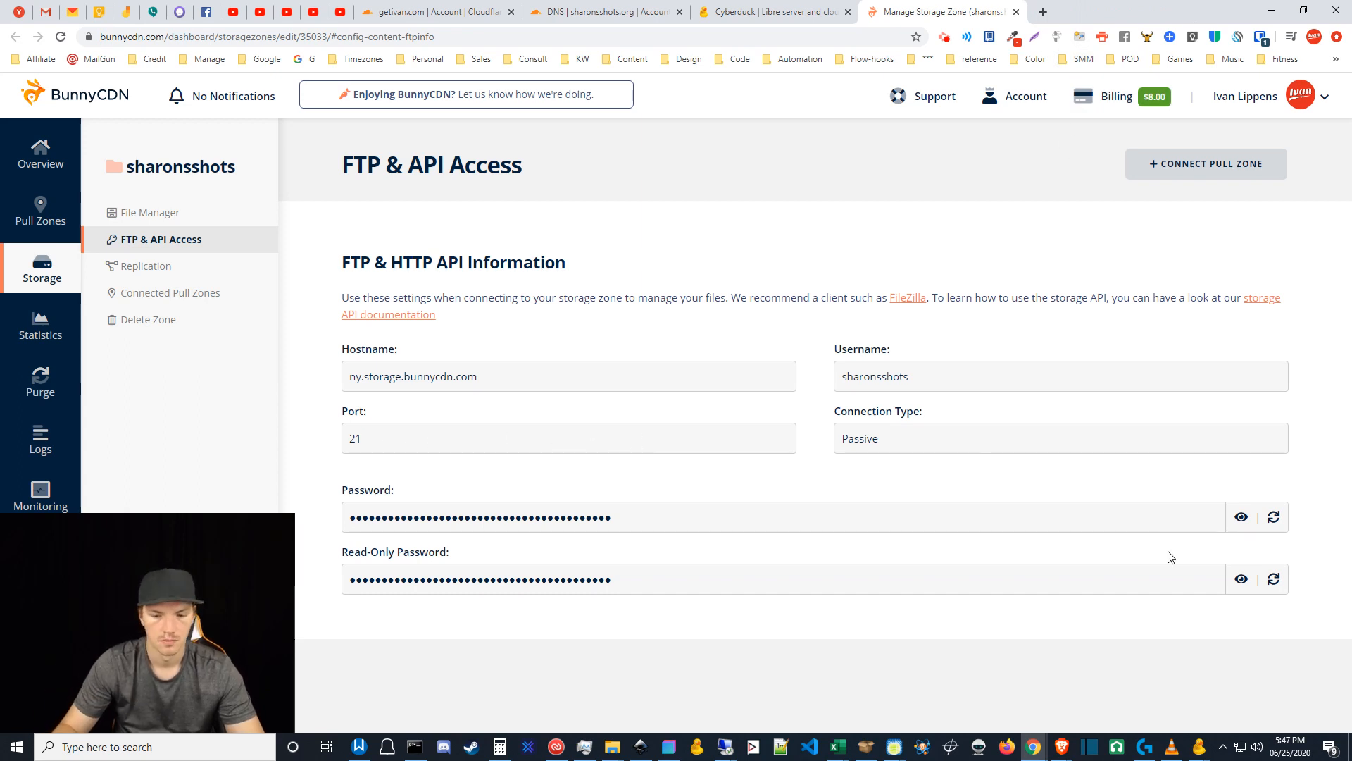
mouse_move(1190, 758)
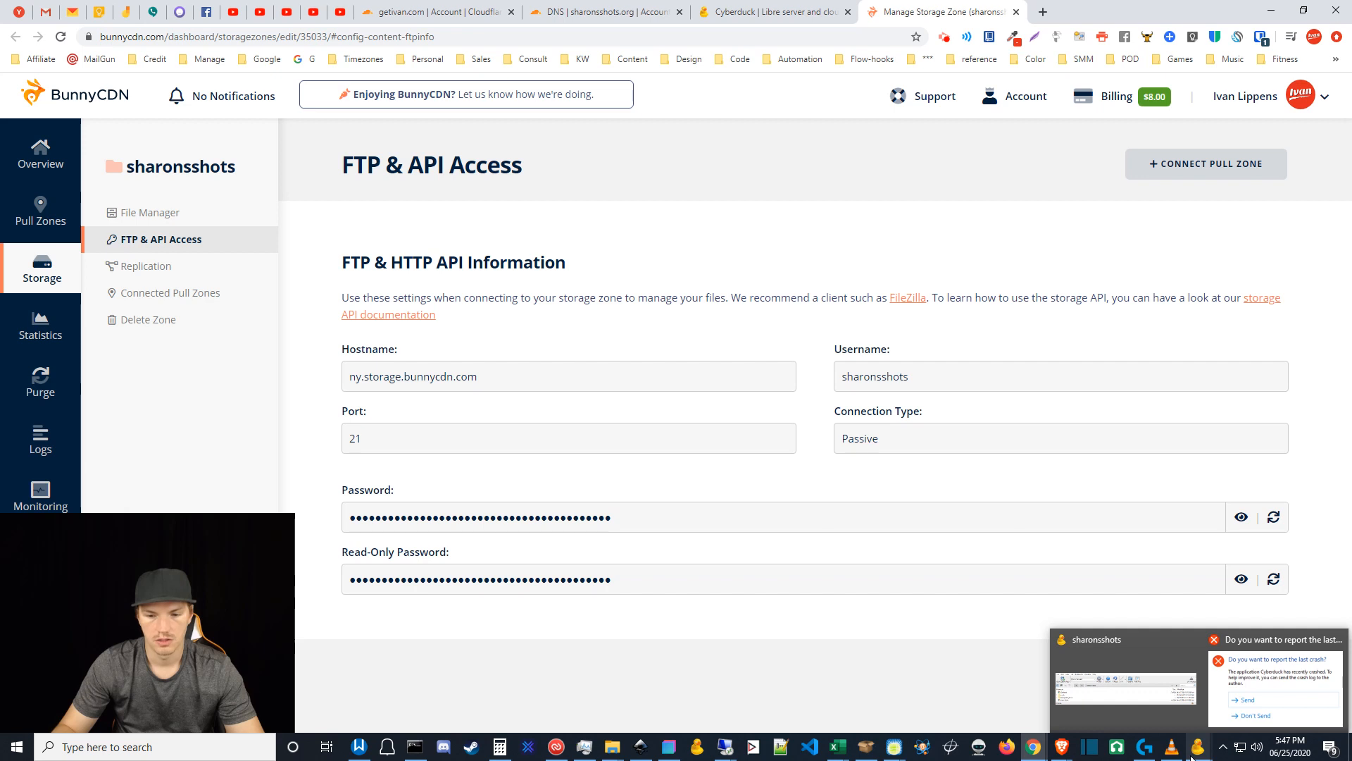
left_click(1138, 695)
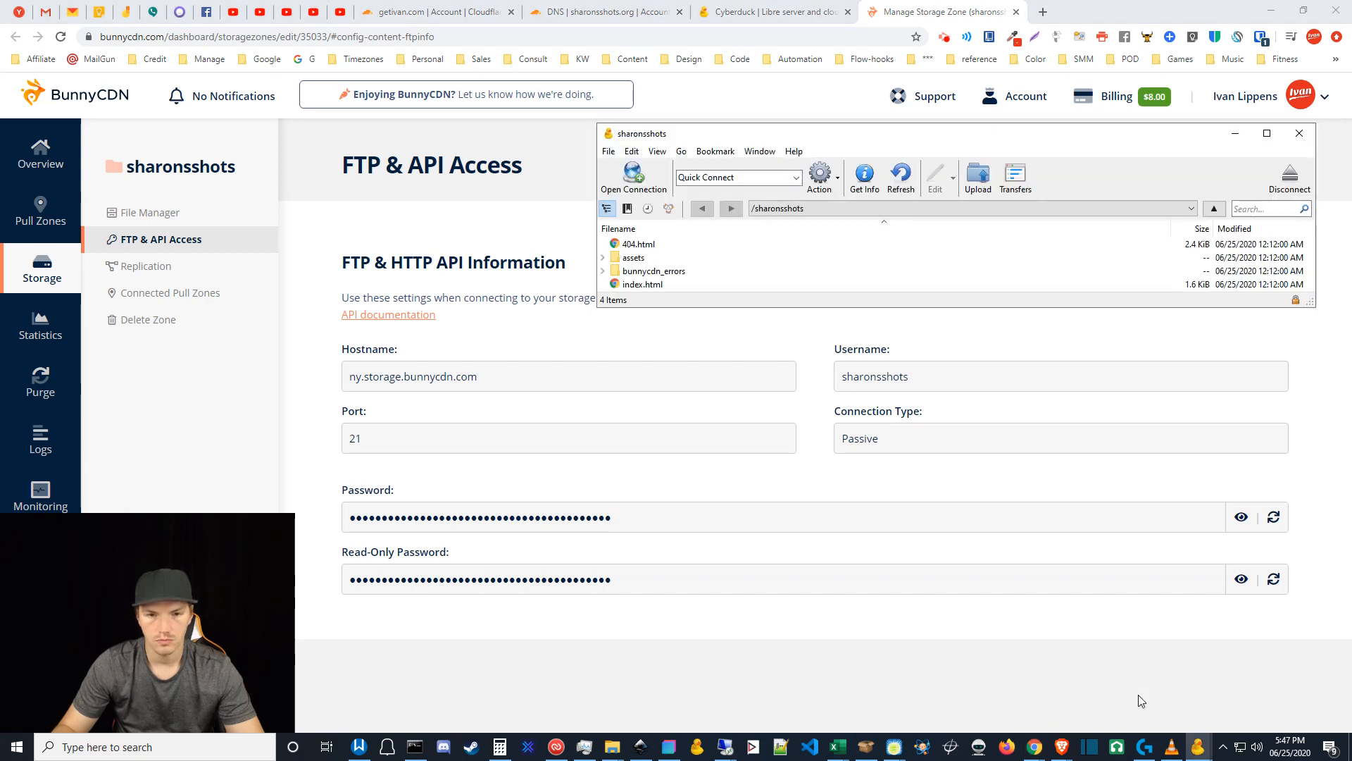
Step: Open the sharonsshots bookmark in Cyberduck for editing and review the available connection protocols, keeping FTP-SSL (Explicit AUTH TLS)
left_click(628, 208)
left_click(792, 247)
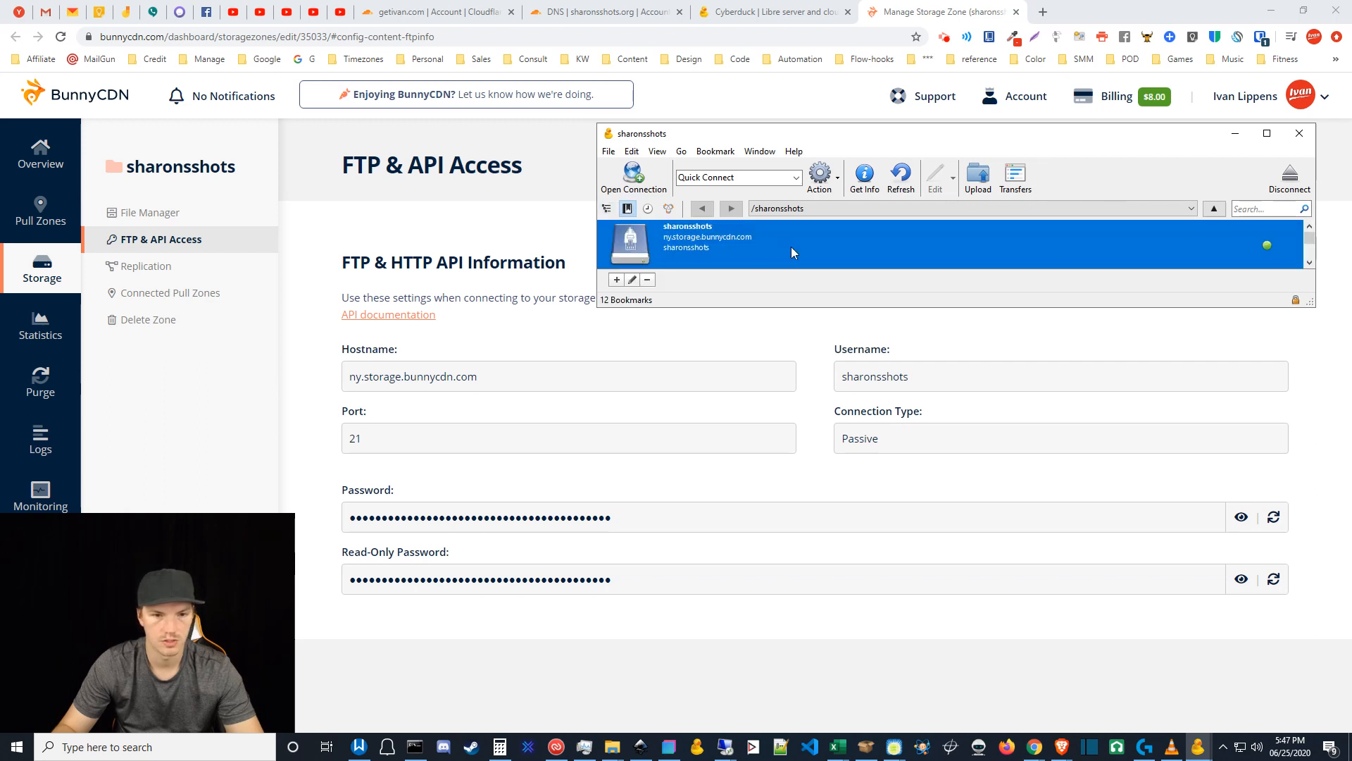
right_click(697, 244)
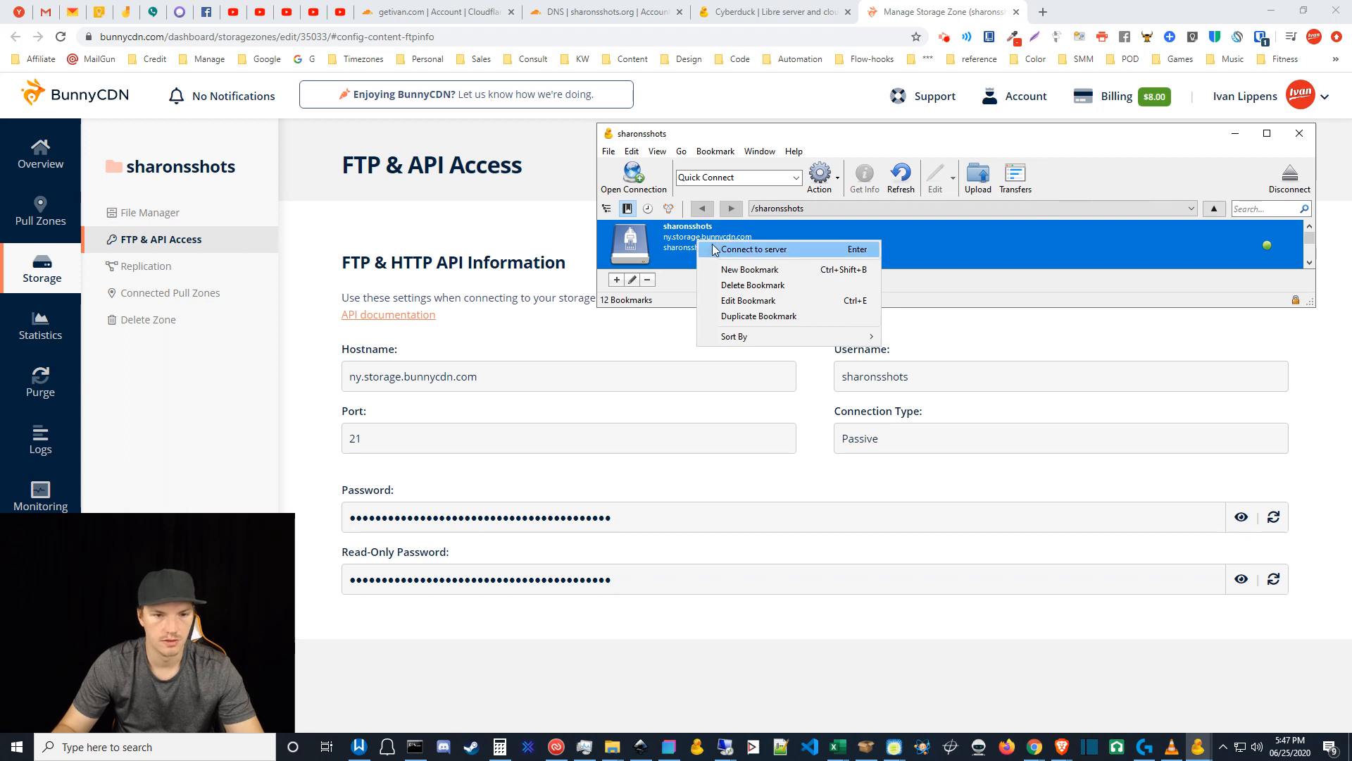
left_click(744, 304)
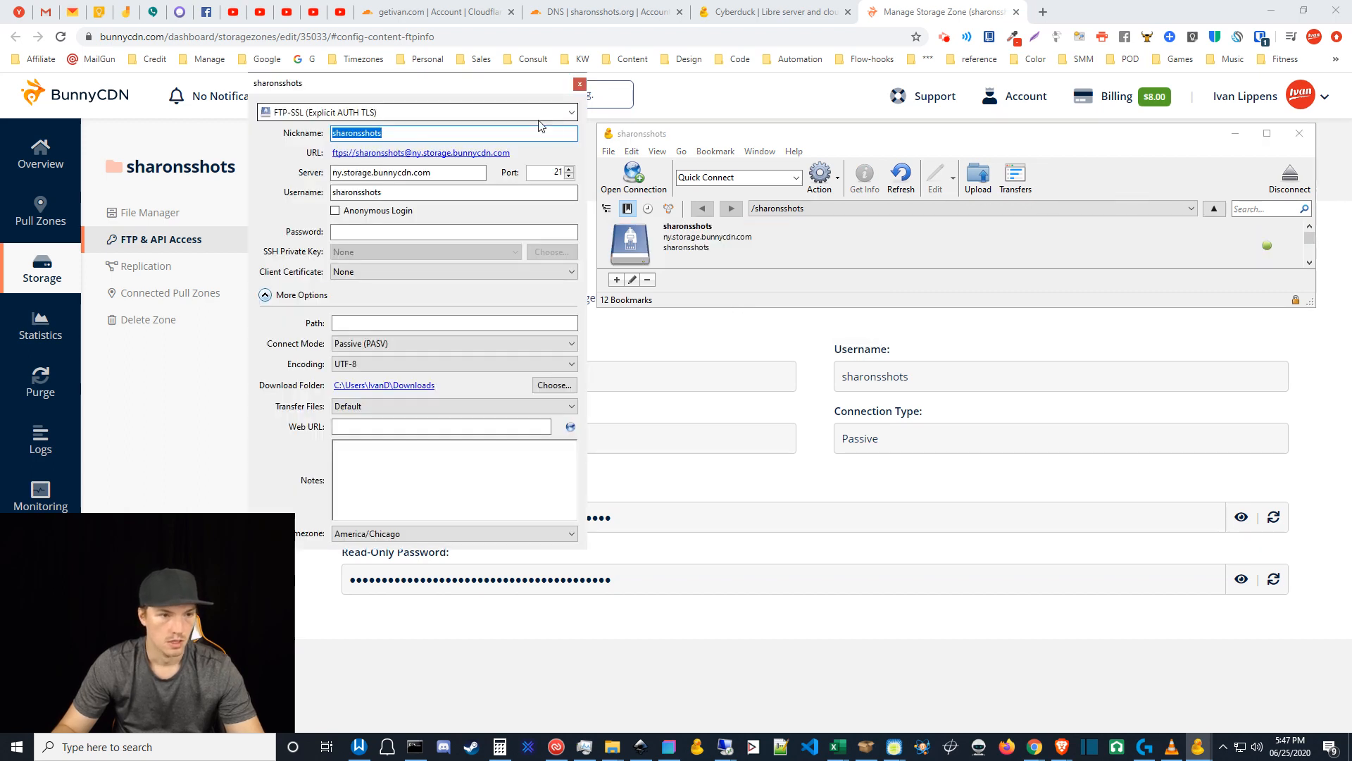
left_click(564, 115)
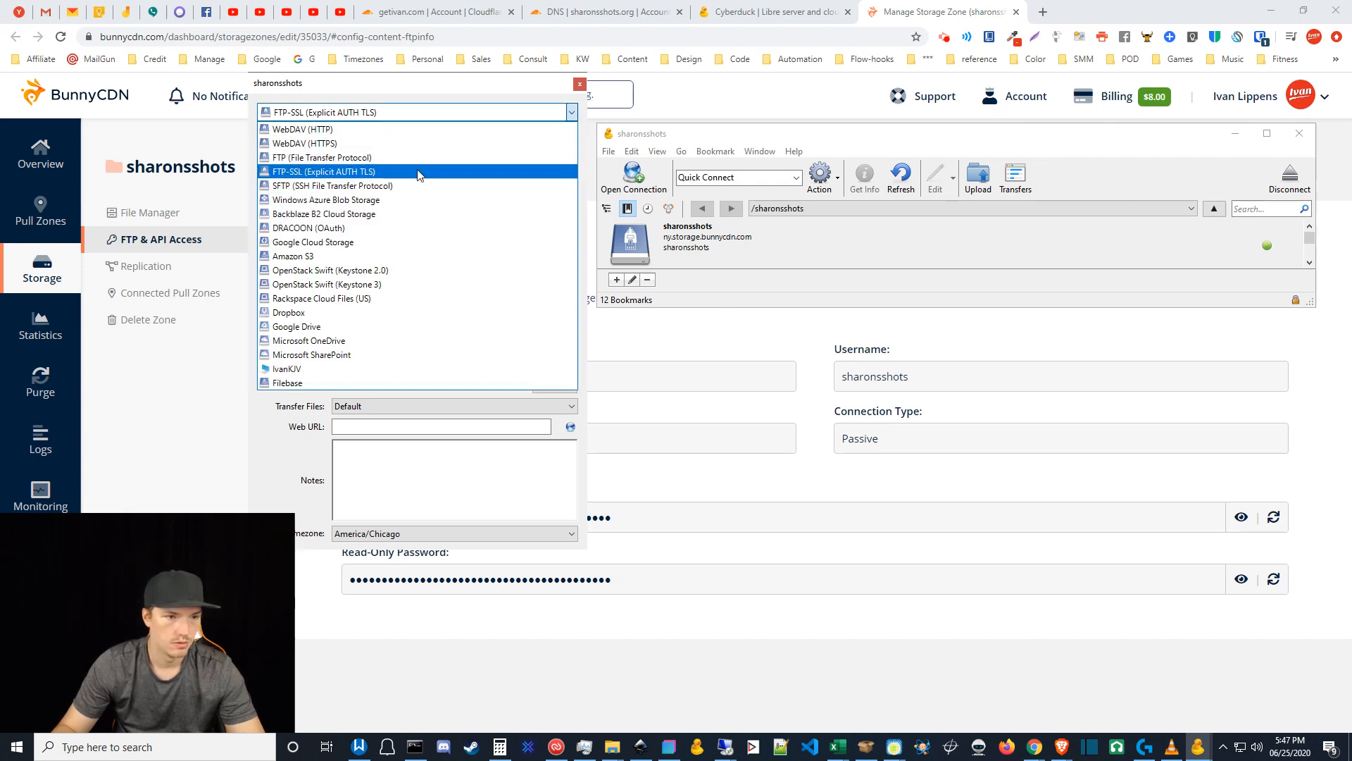
left_click(574, 115)
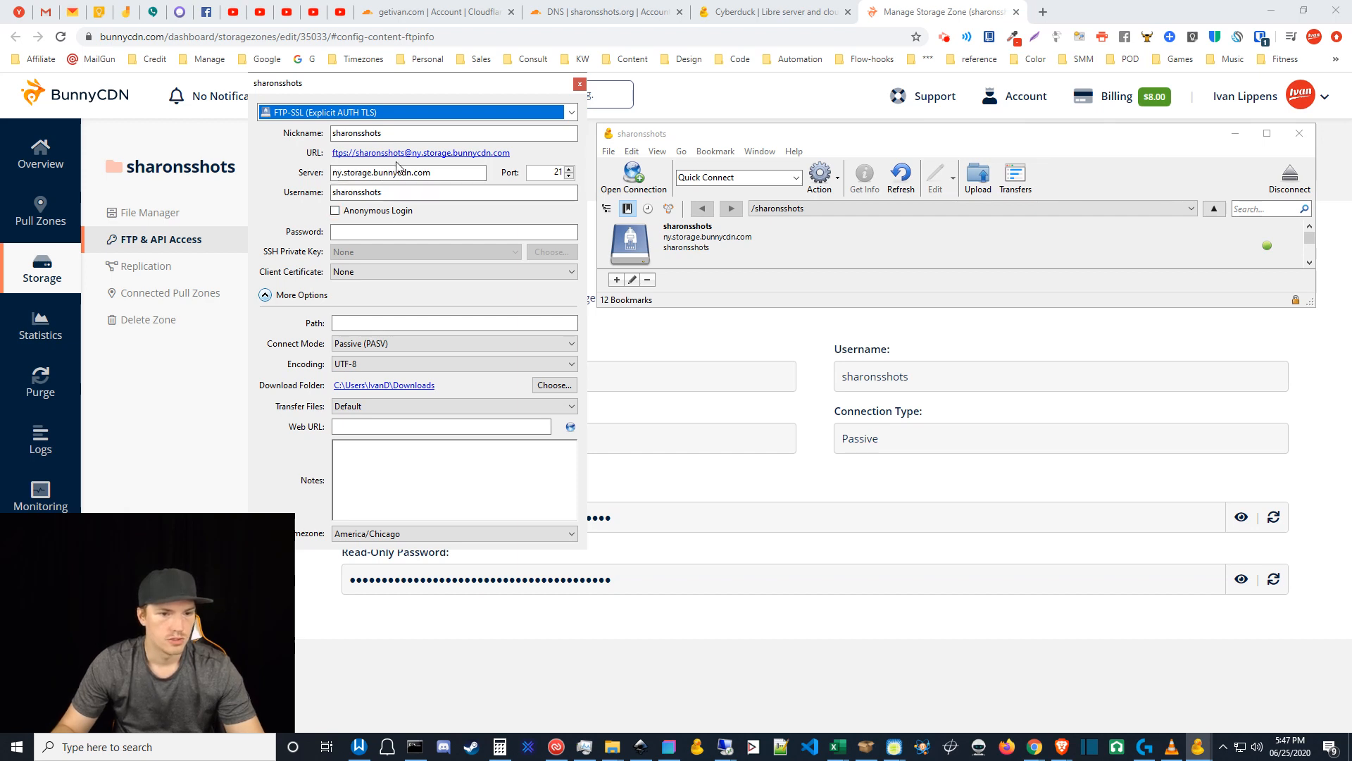
Step: Compare the hostname and password fields on BunnyCDN's FTP & API Access page with the server and password fields of the Cyberduck bookmark
left_click(683, 345)
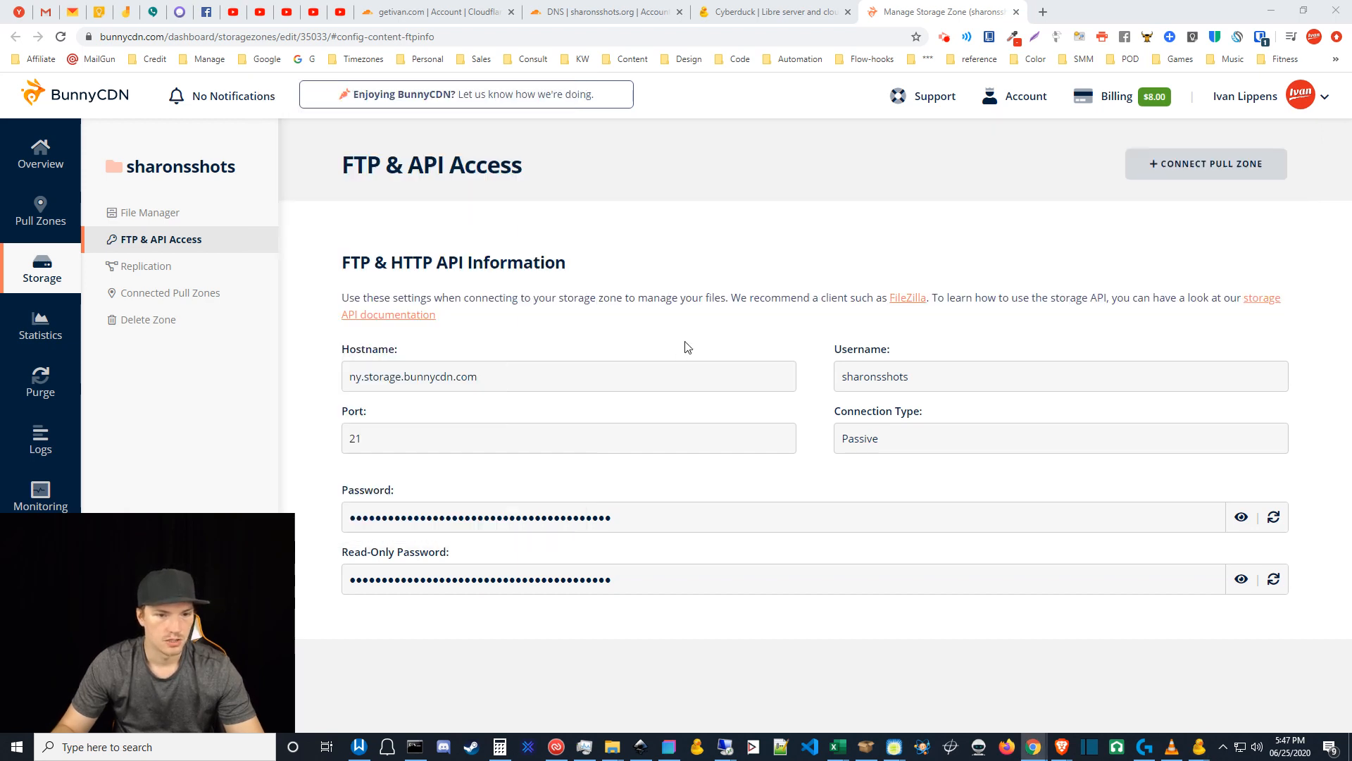
left_click(349, 374)
triple_click(393, 374)
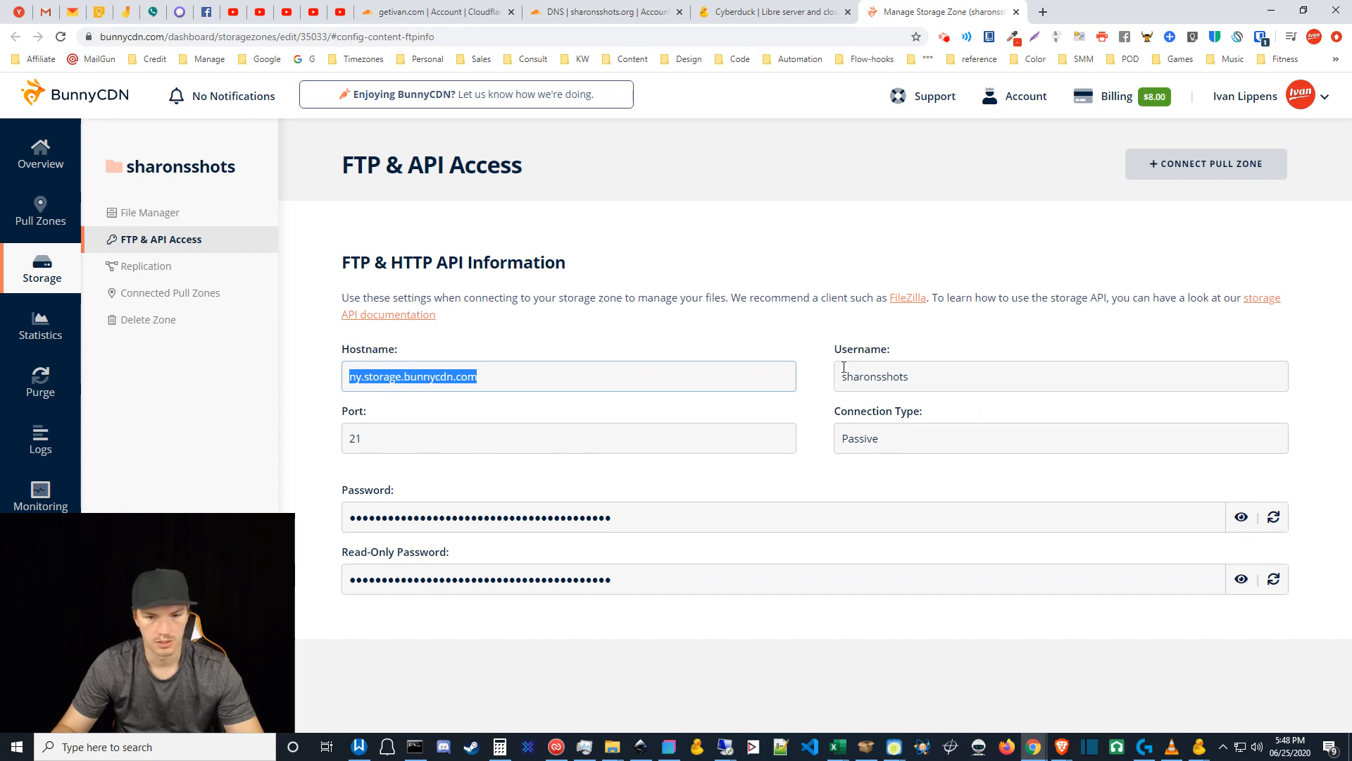
mouse_move(1202, 752)
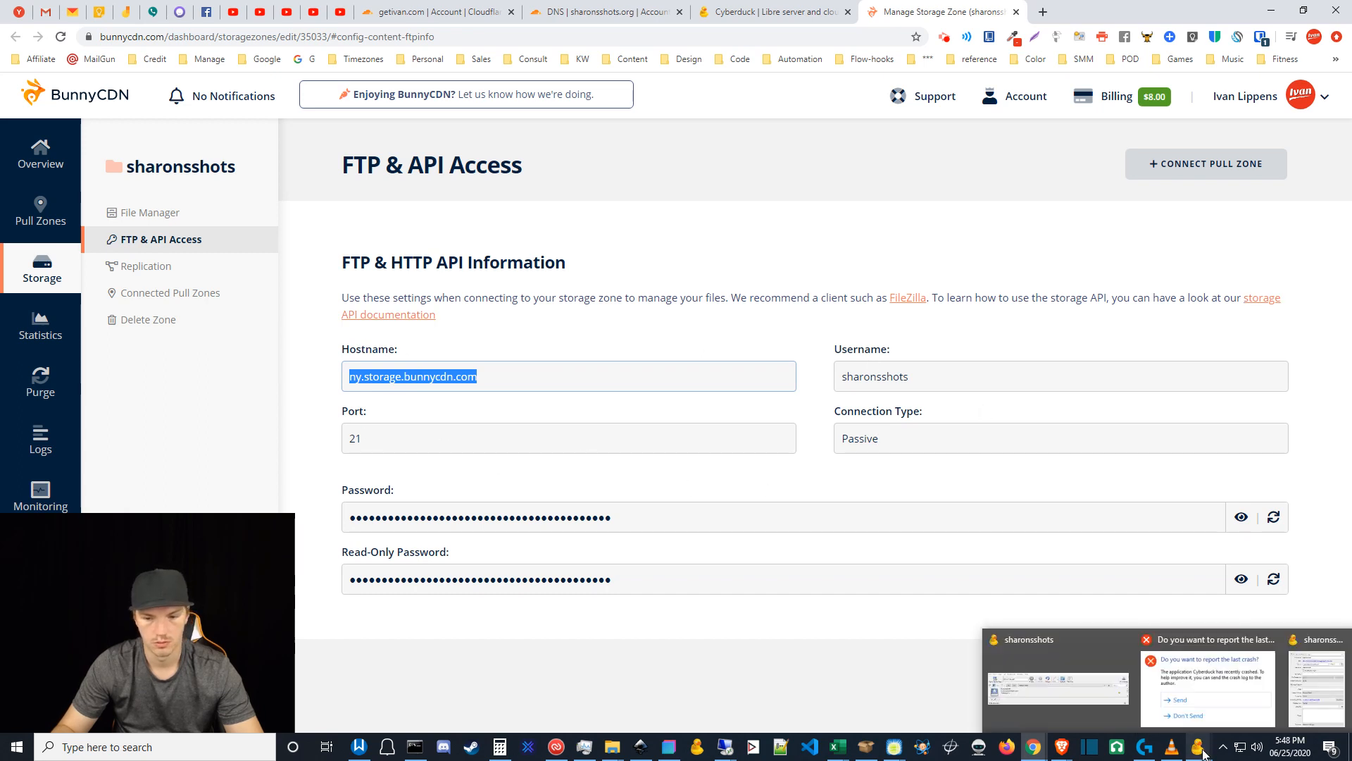
left_click(1316, 683)
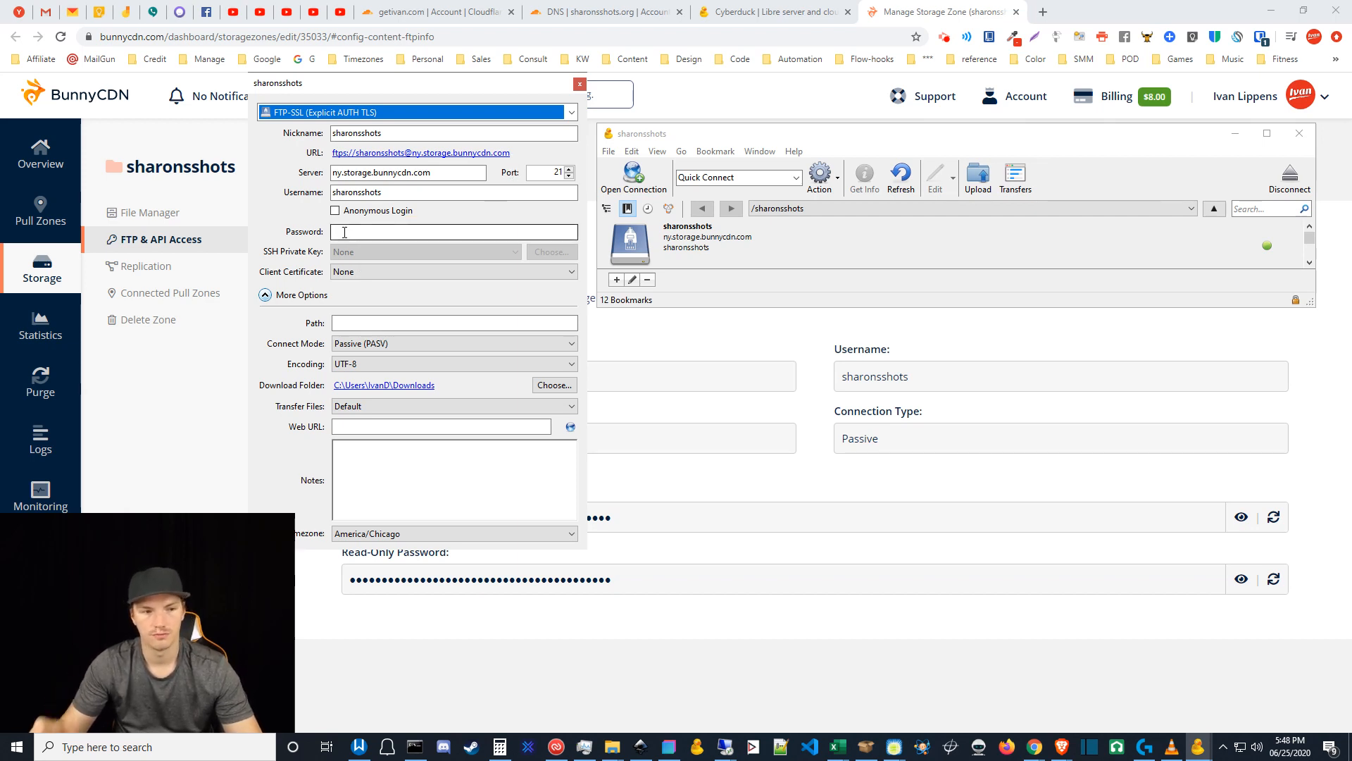
left_click(966, 493)
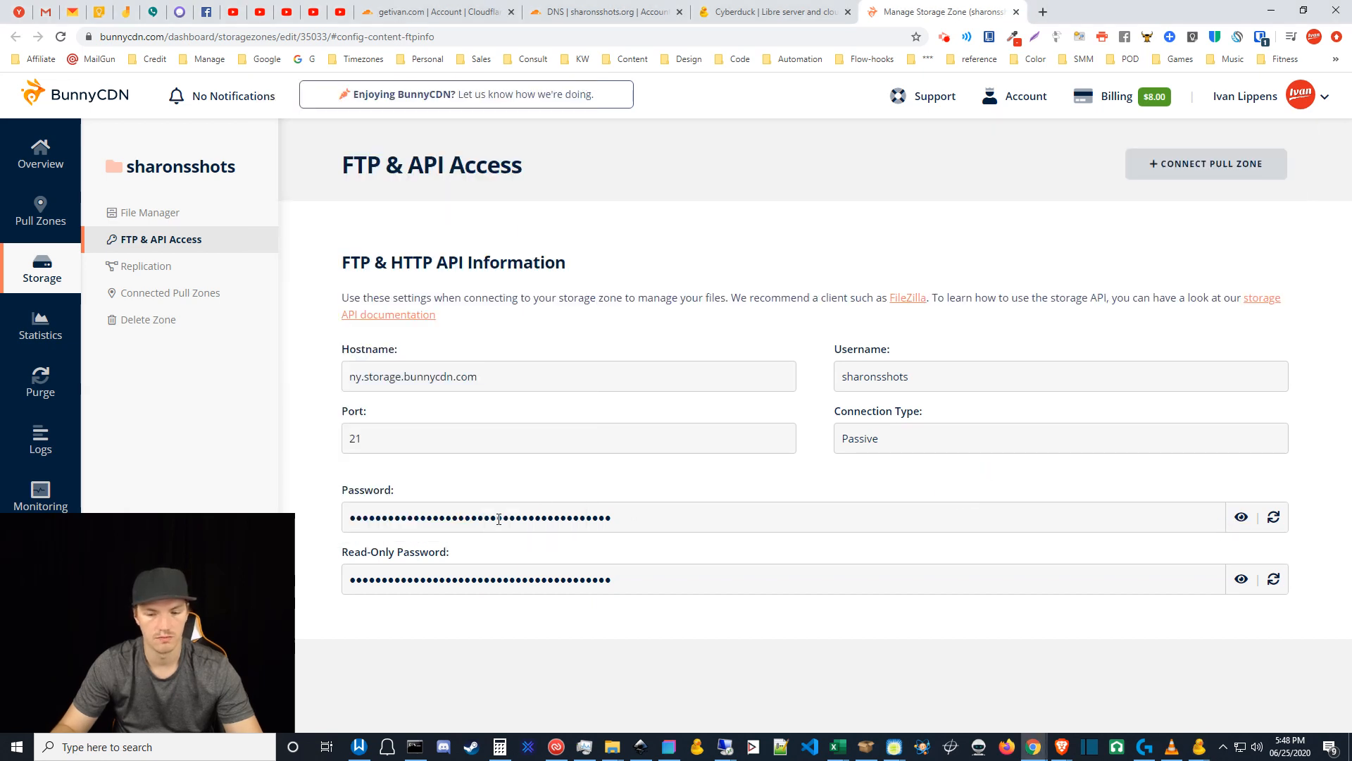
mouse_move(1198, 747)
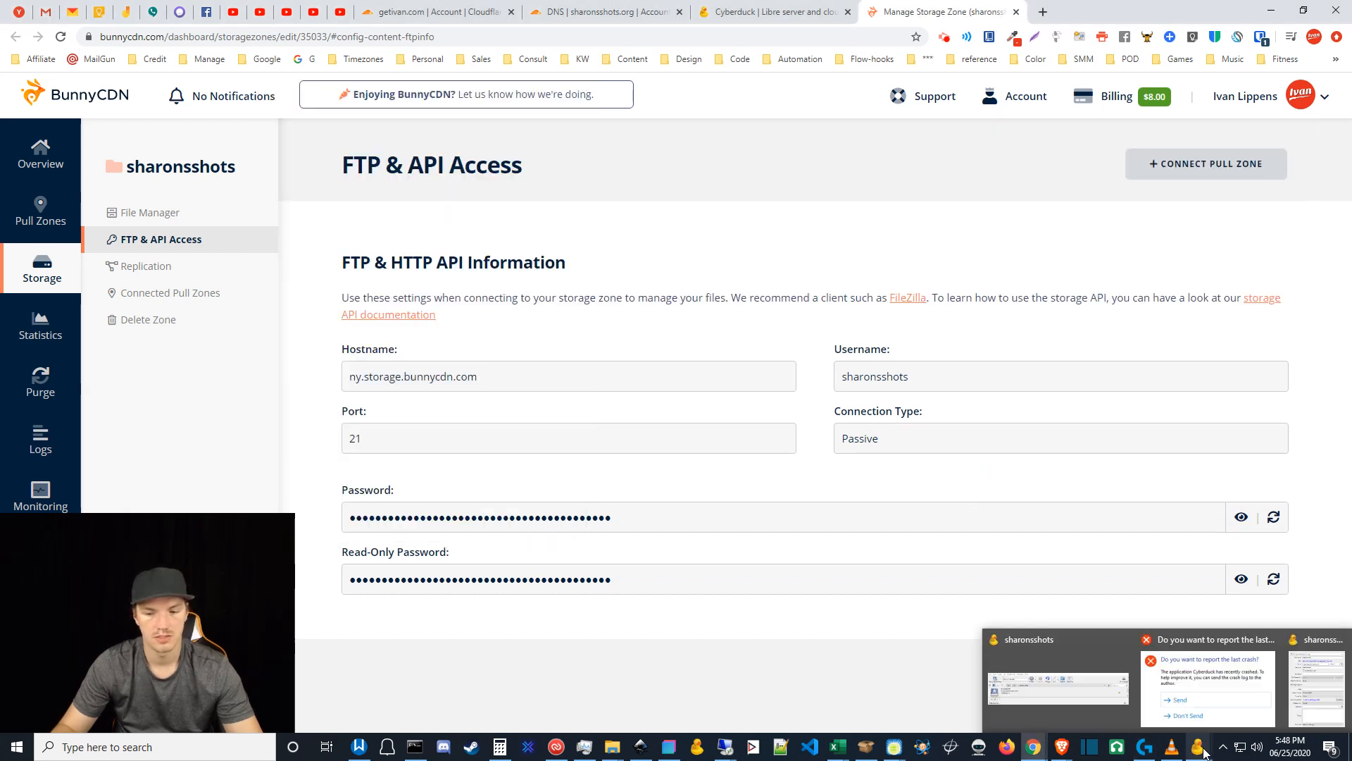
left_click(1324, 687)
left_click(365, 231)
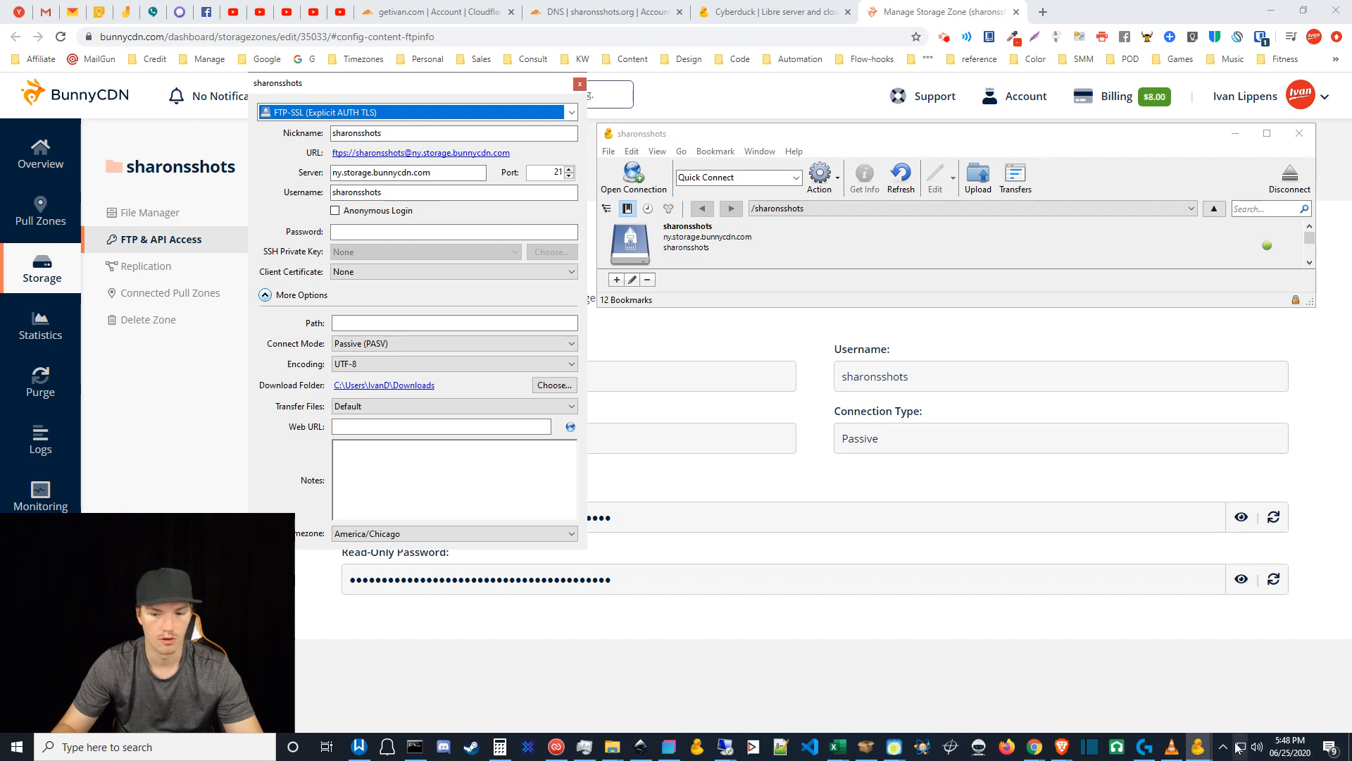
Step: Check the bookmark's connect mode choices, keep Passive (PASV), and close the bookmark settings
mouse_move(1197, 747)
left_click(1195, 676)
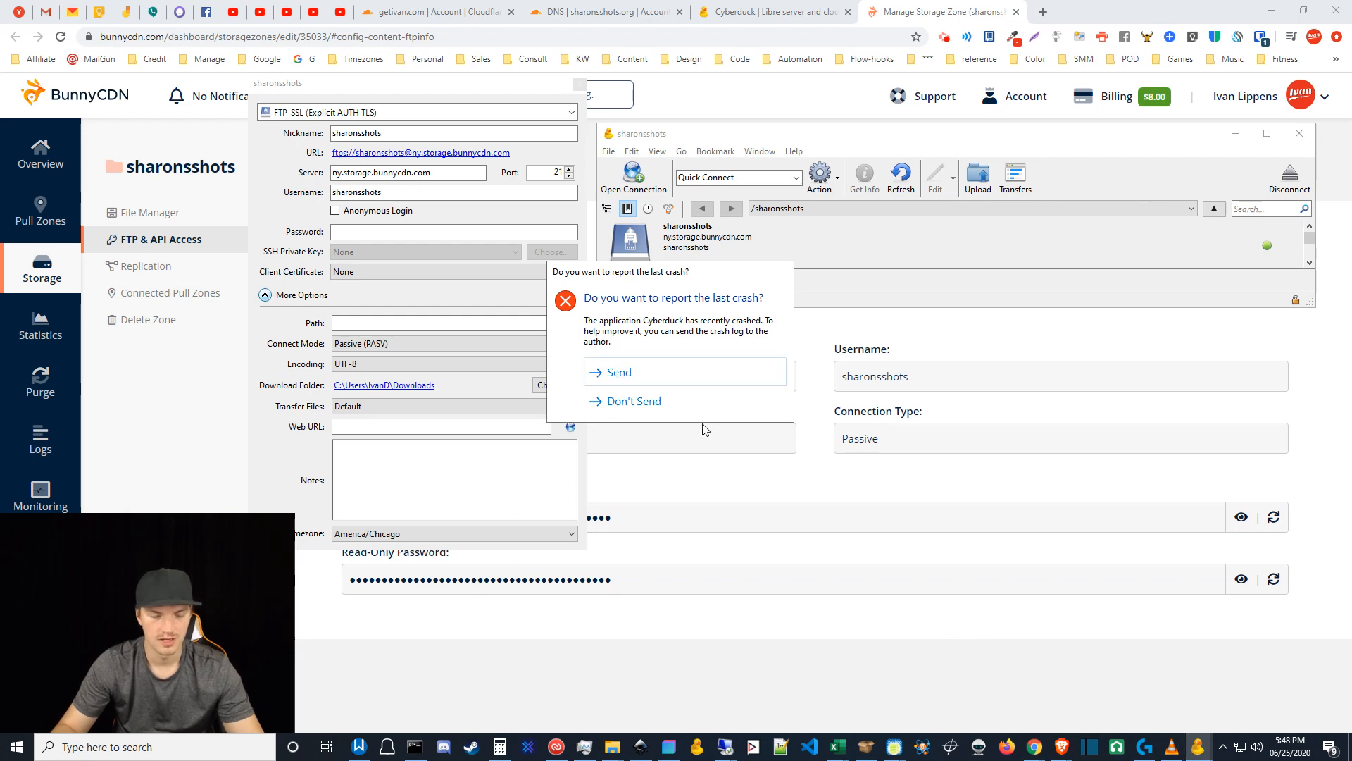
left_click(516, 86)
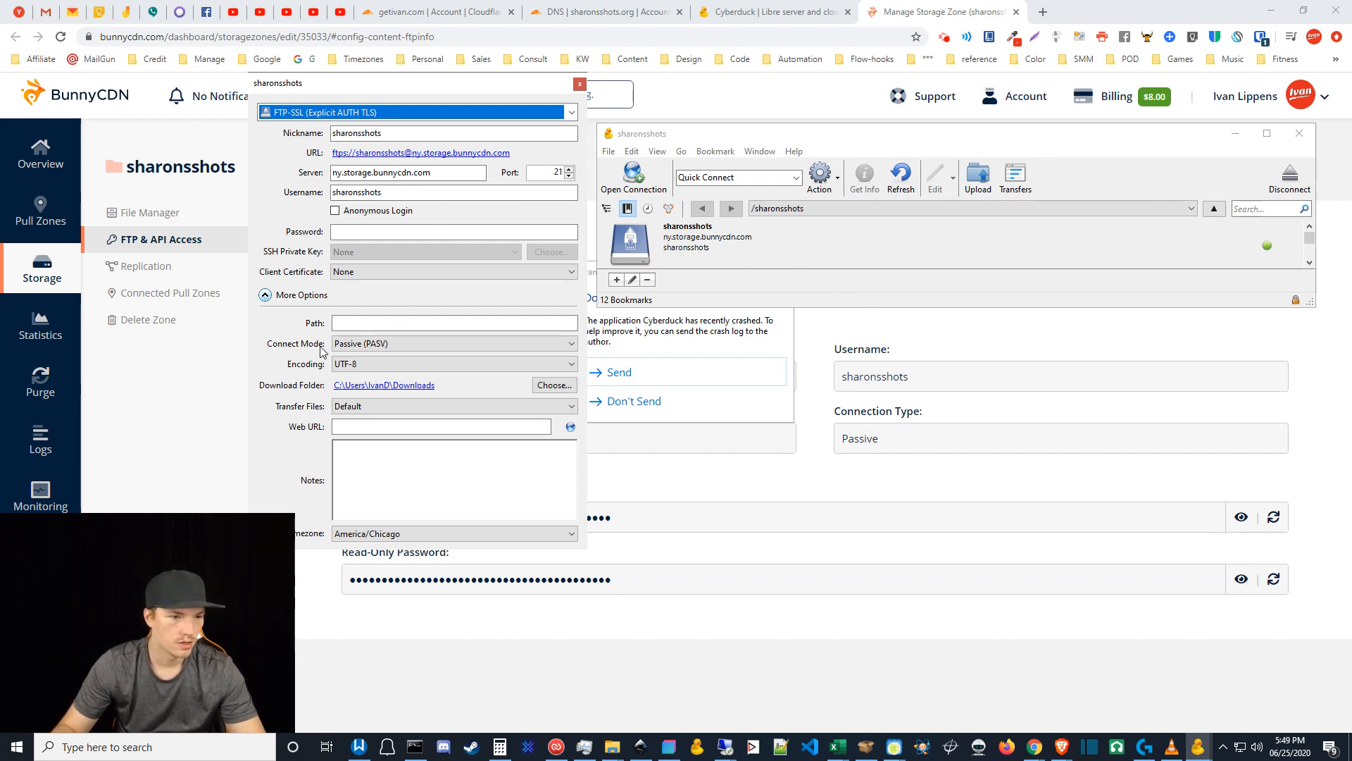
left_click(386, 345)
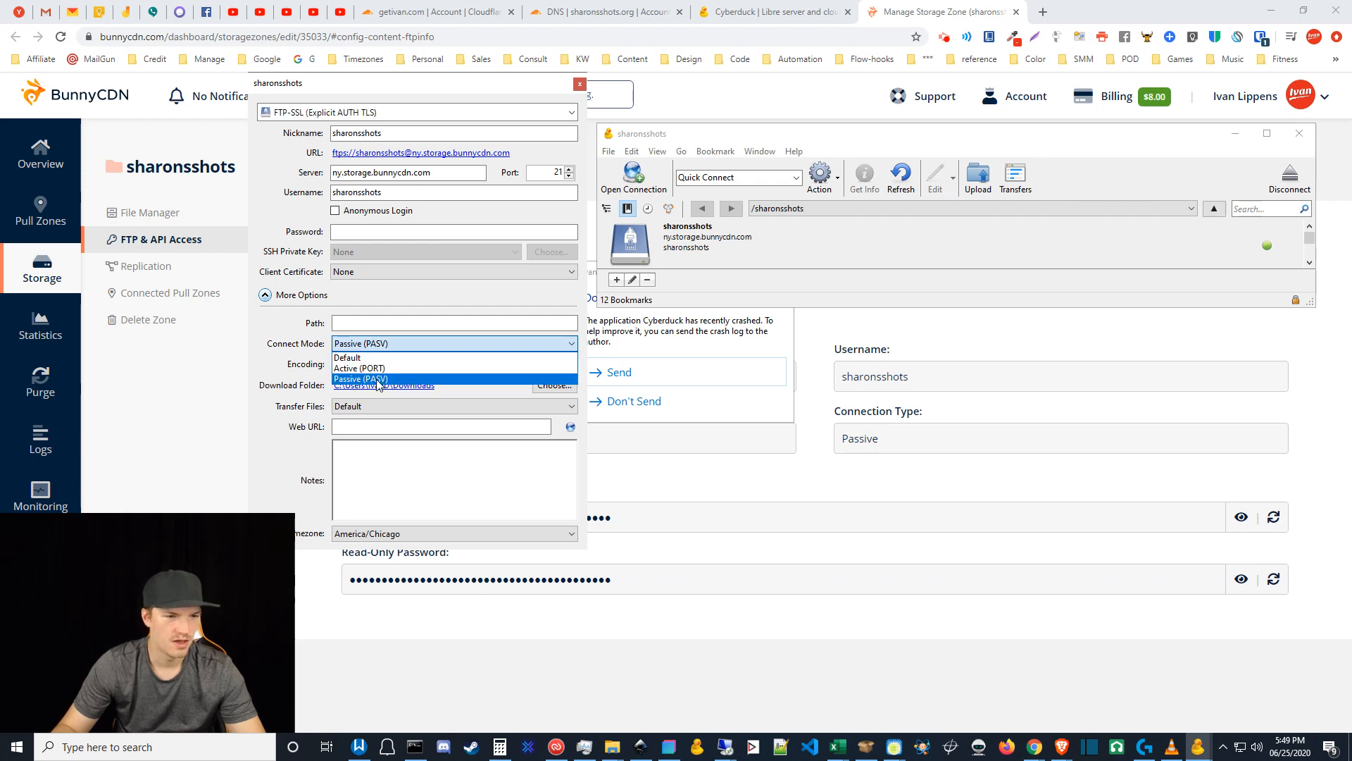
left_click(397, 342)
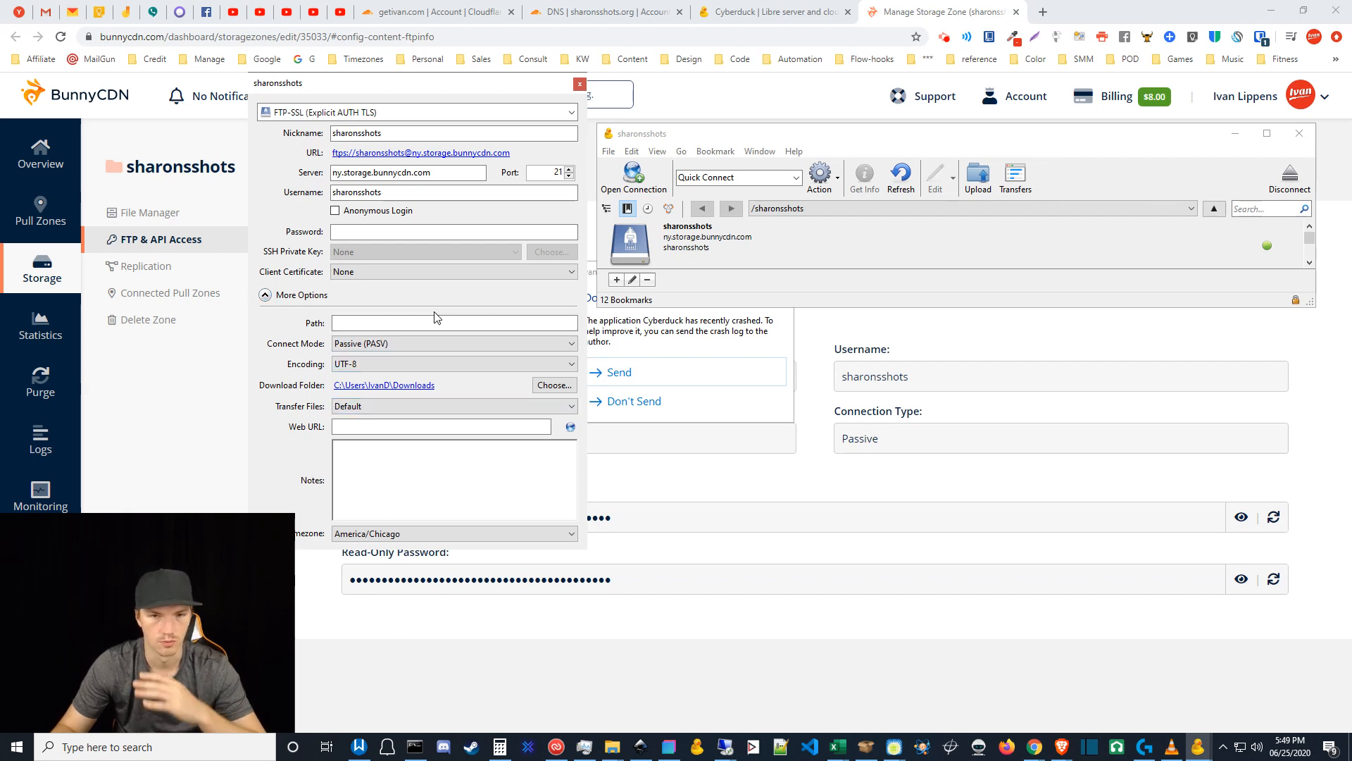
left_click(579, 86)
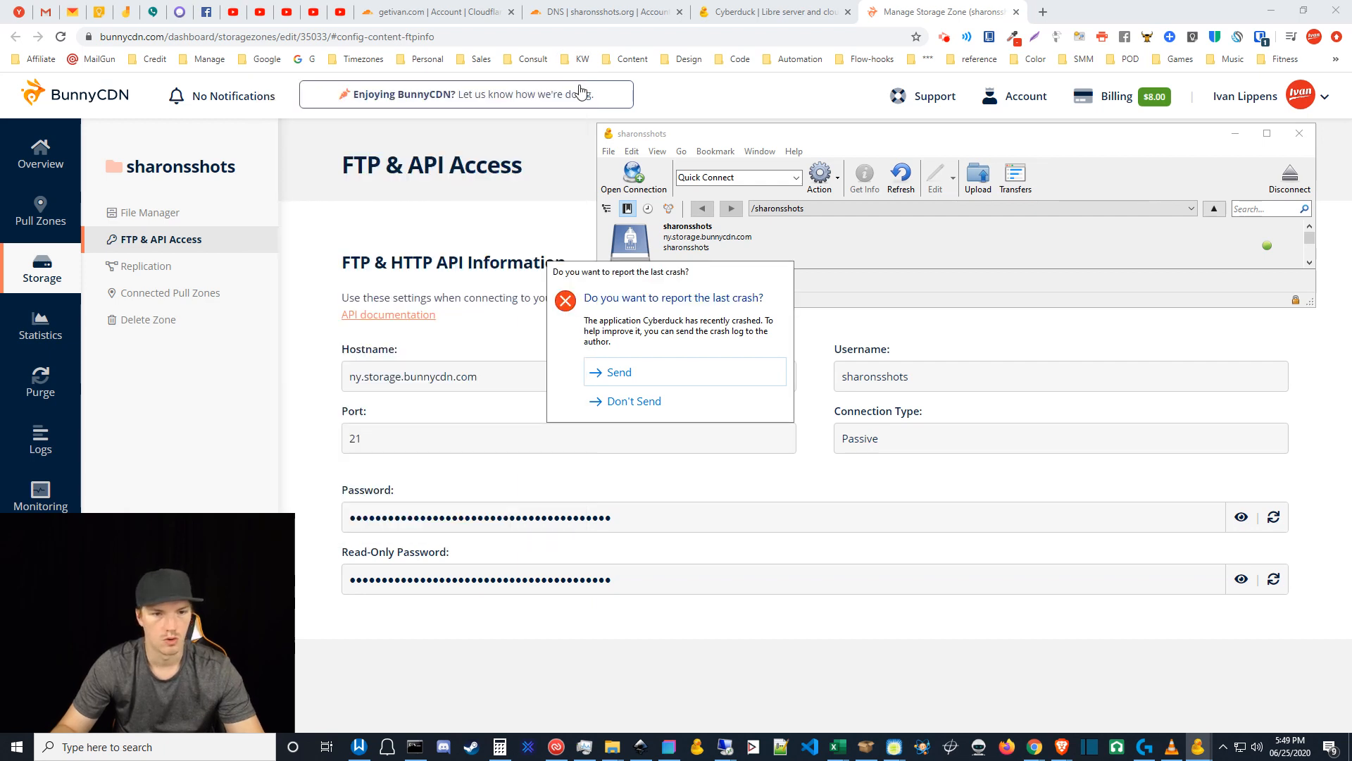
Step: Minimize Cyberduck and open the general settings of the sharonsshots pull zone in BunnyCDN
left_click(971, 293)
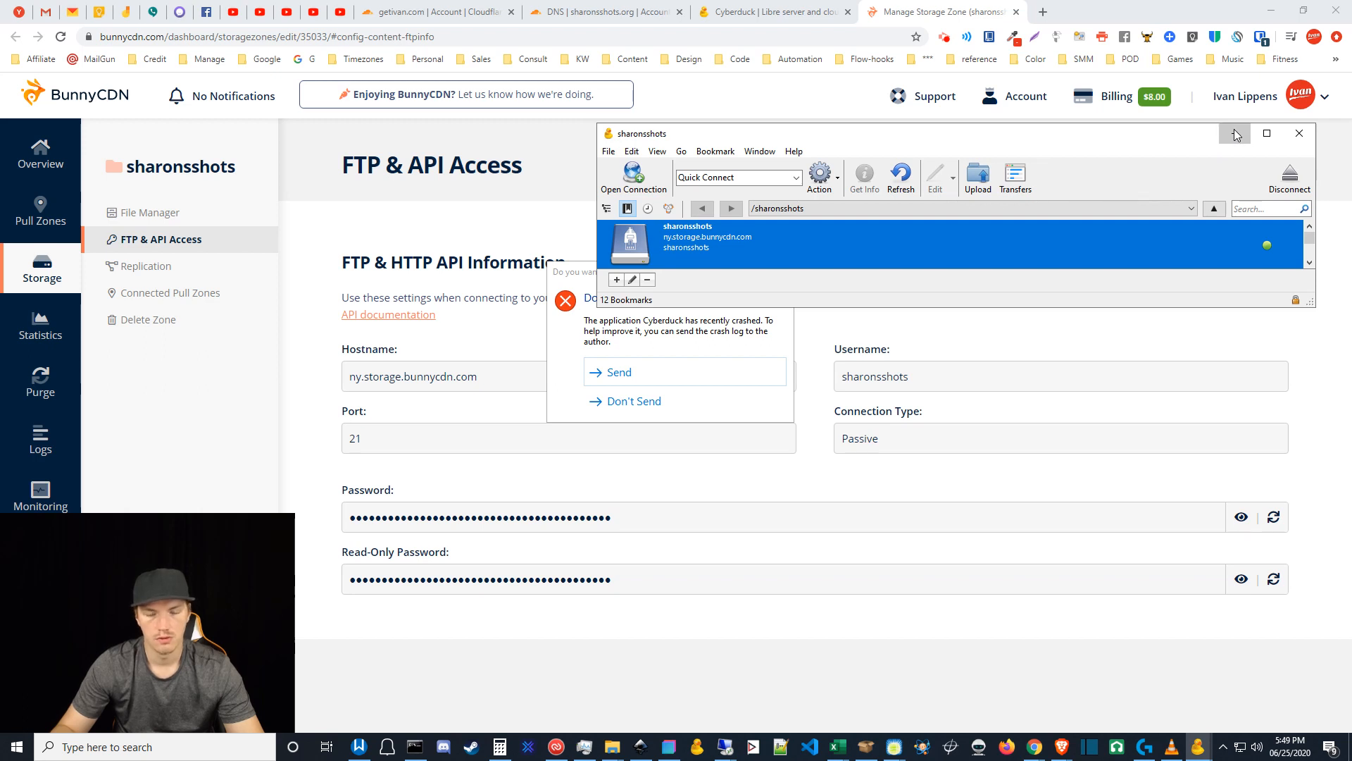
left_click(1236, 134)
left_click(959, 268)
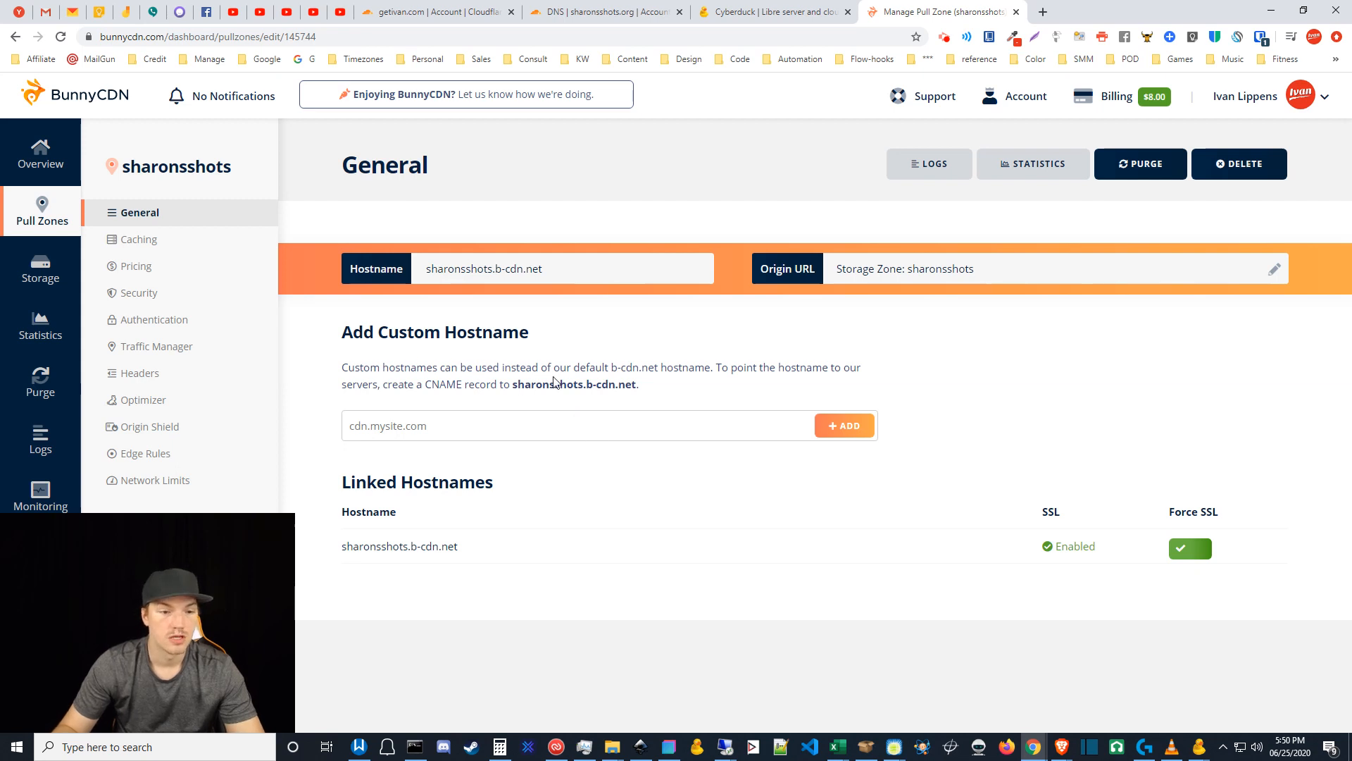
Step: Review the pull zone's custom hostname instructions and its linked sharonsshots.b-cdn.net hostname
left_click_drag(612, 367, 735, 367)
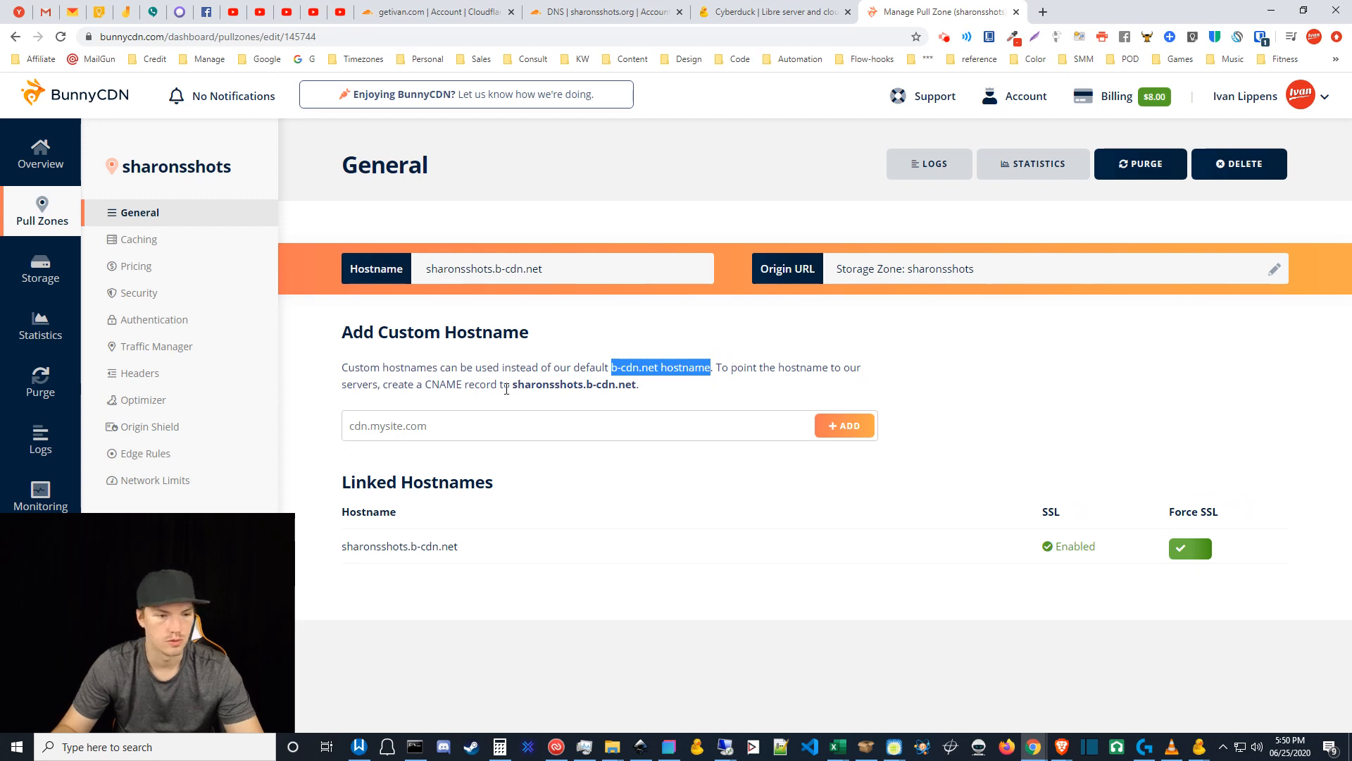
left_click(693, 393)
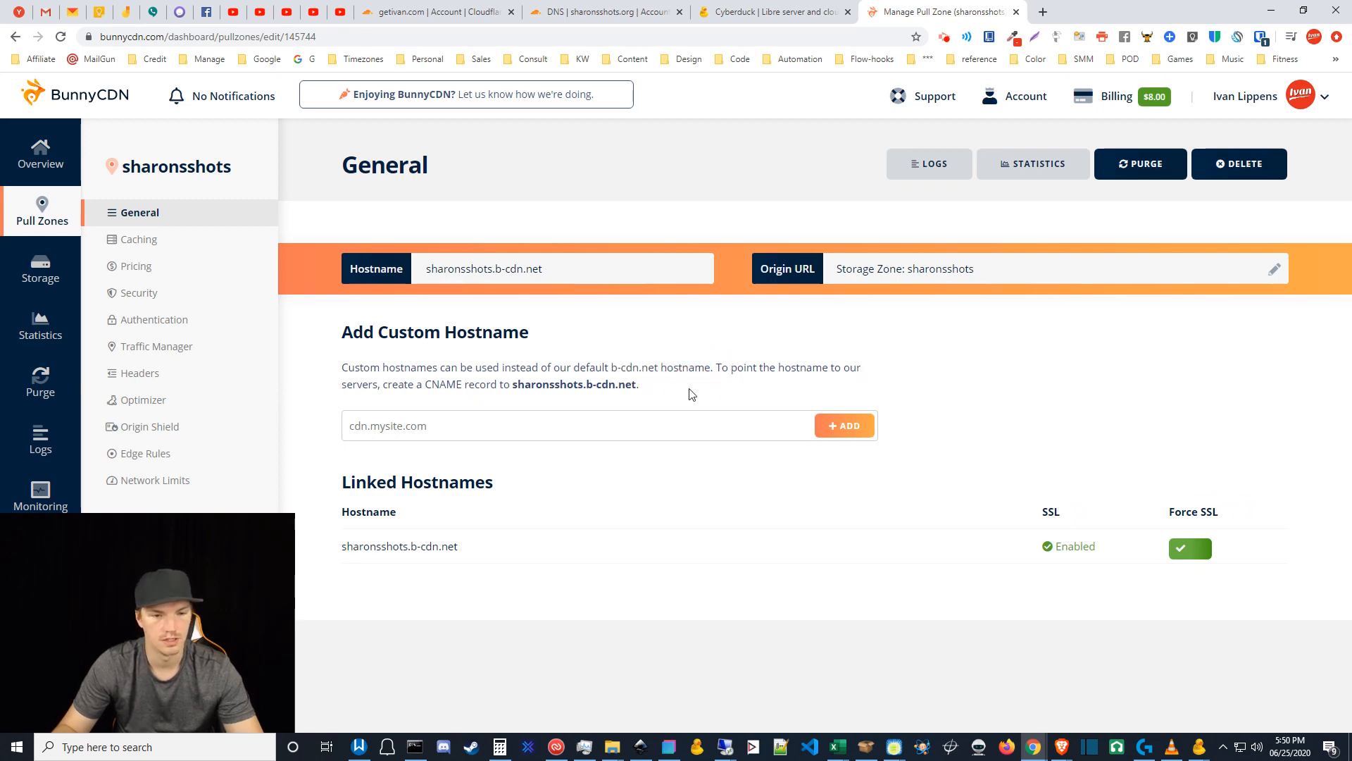
left_click(431, 428)
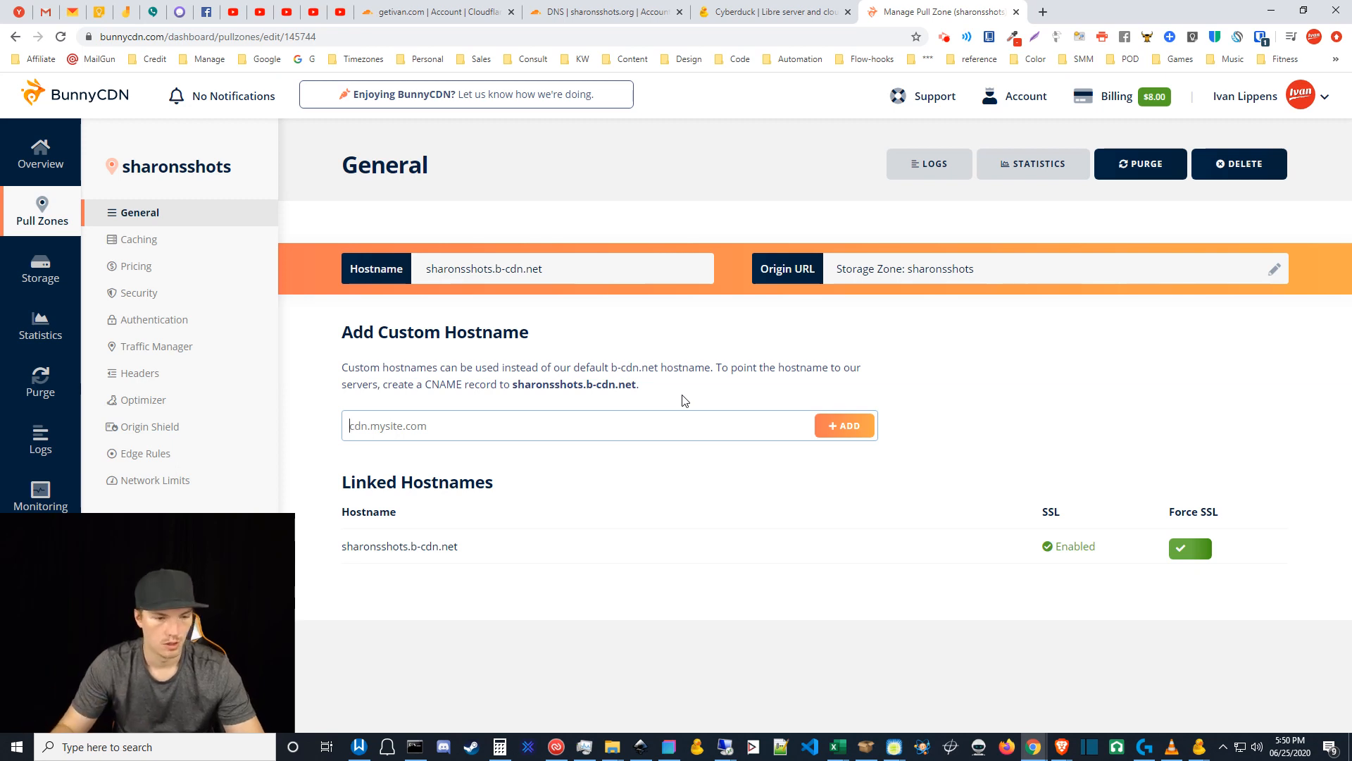
left_click_drag(343, 548, 479, 555)
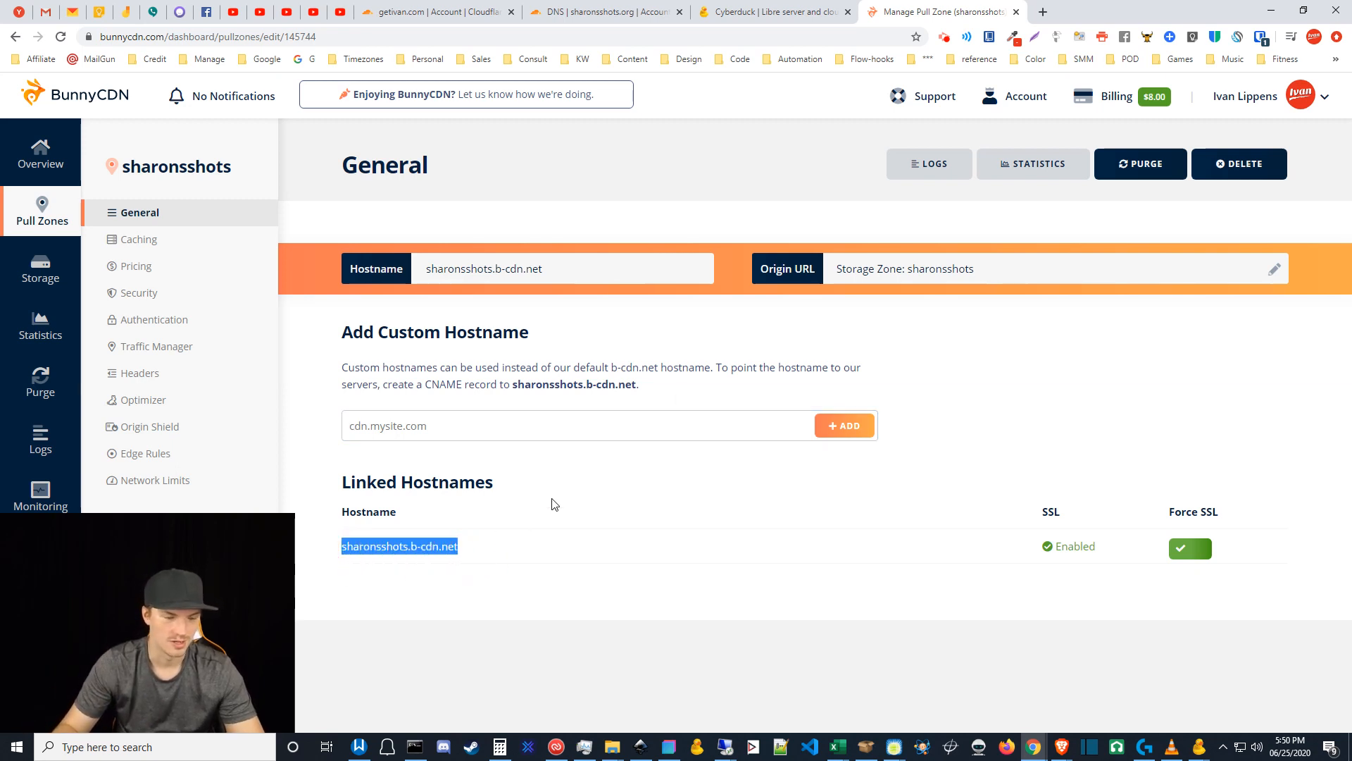
left_click(557, 497)
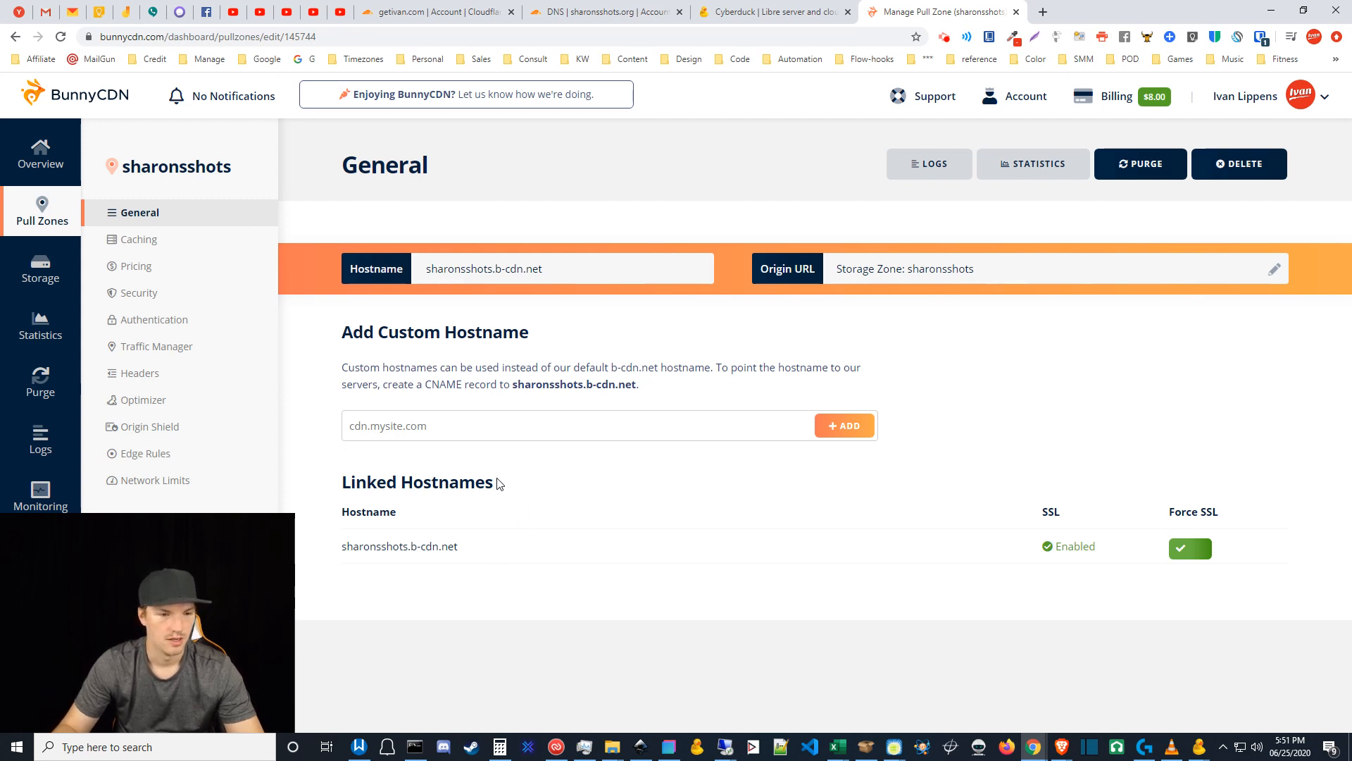
left_click(500, 424)
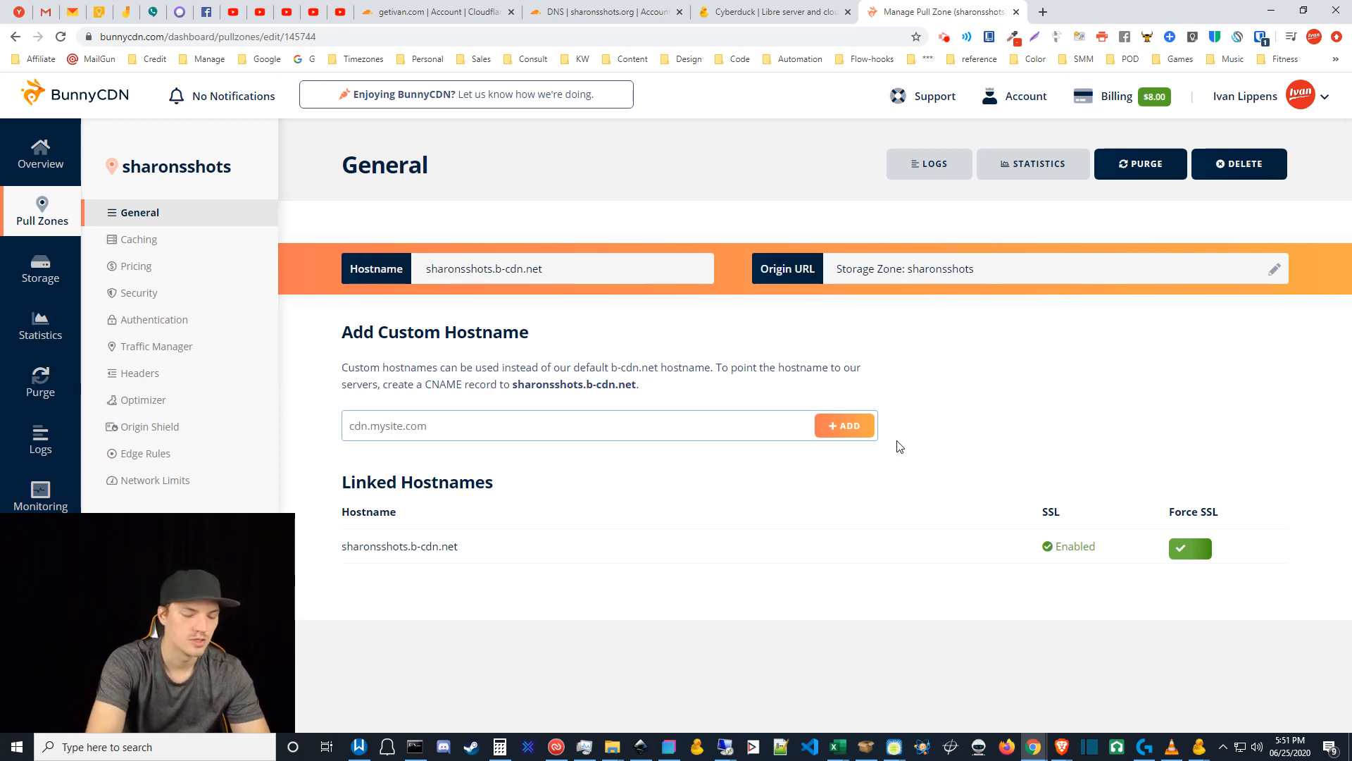
type("www")
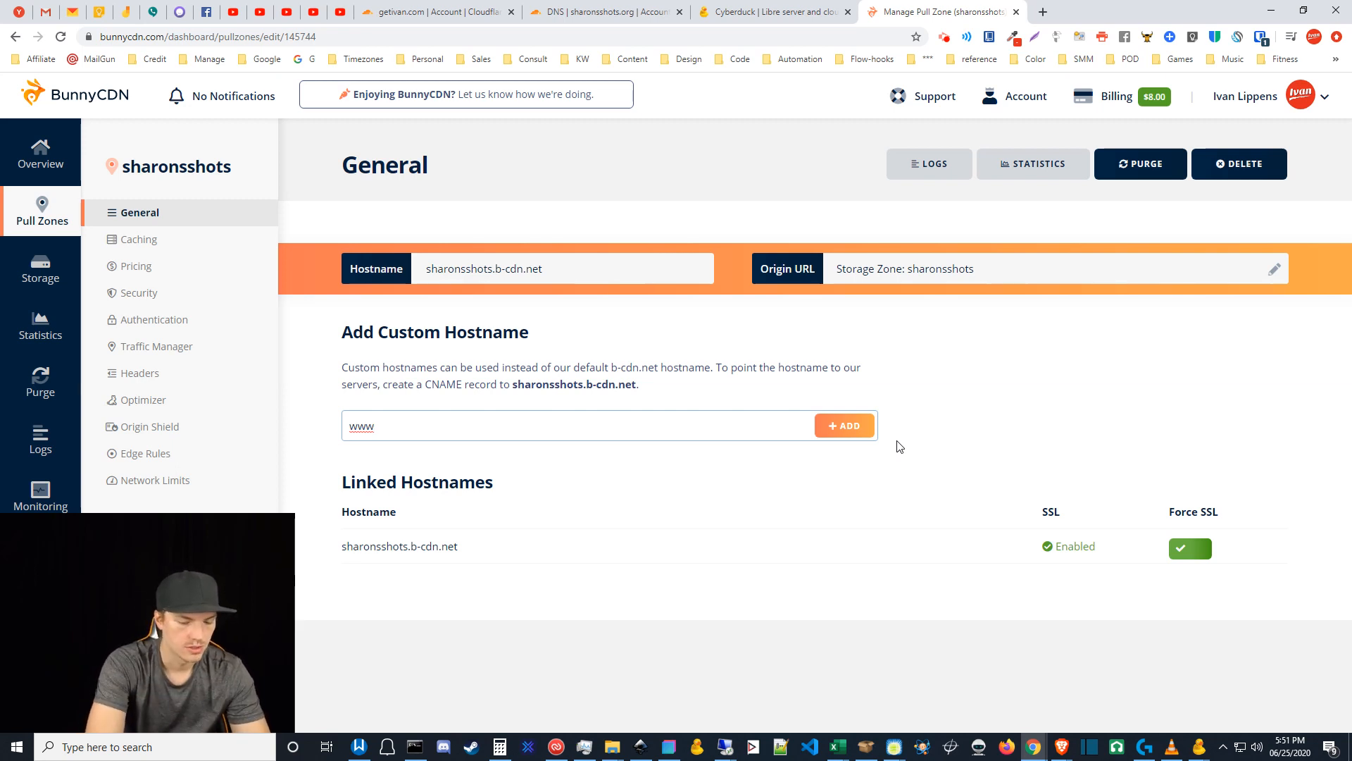
type(".")
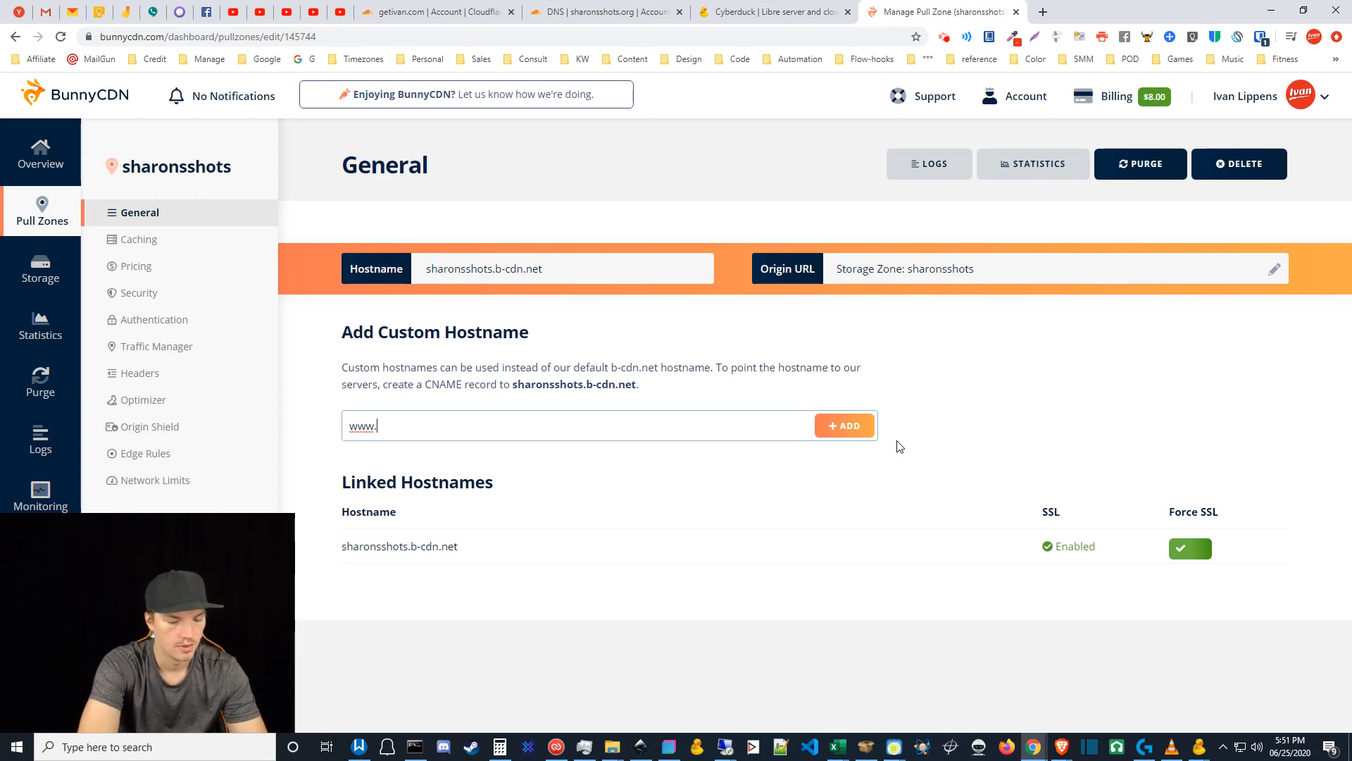
type("sharons")
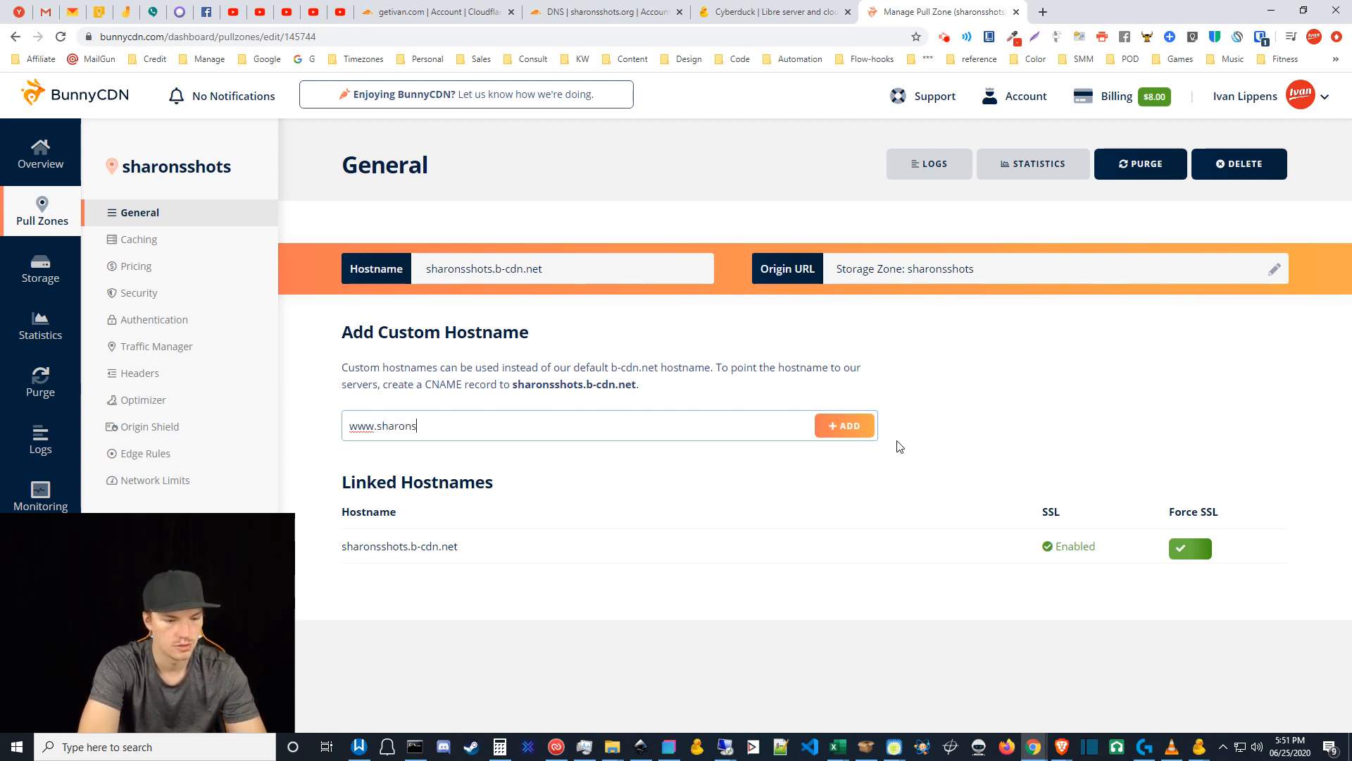
type("shots.org")
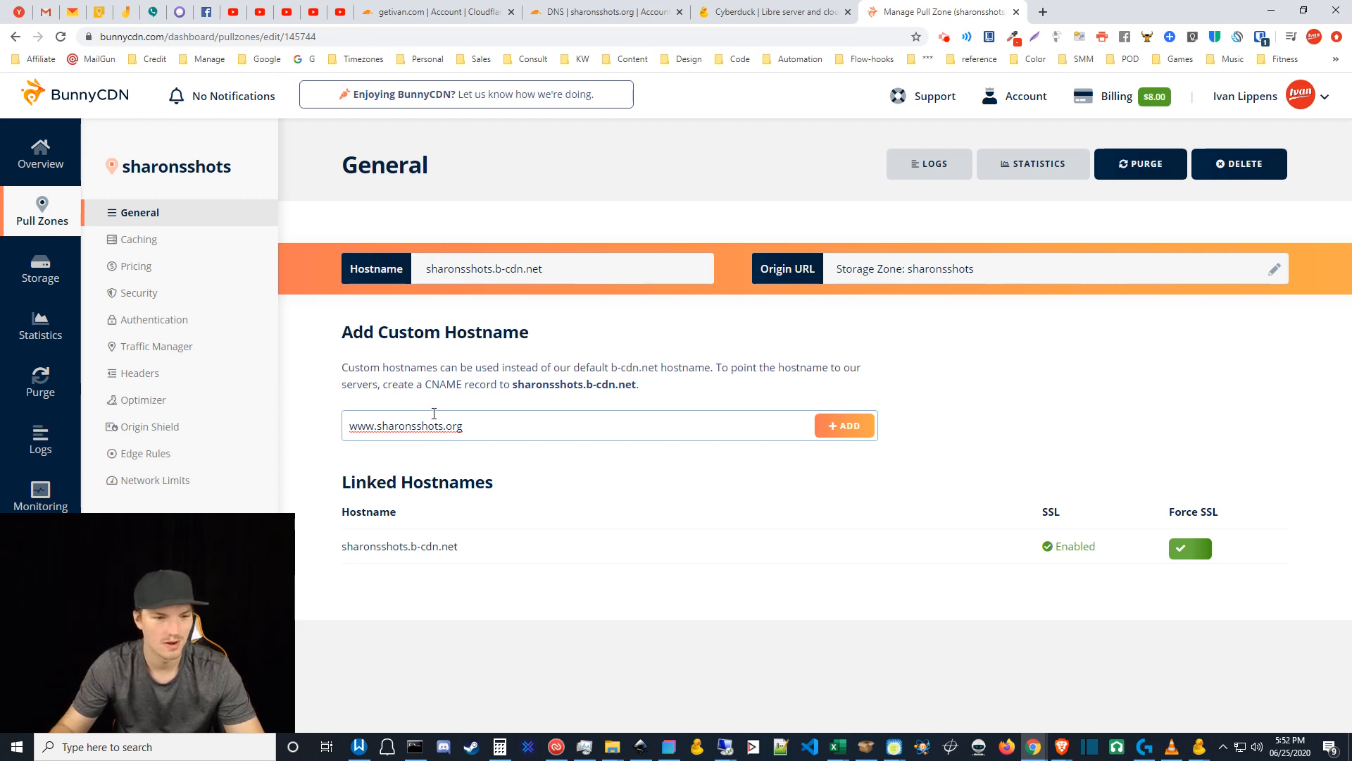
left_click(442, 423)
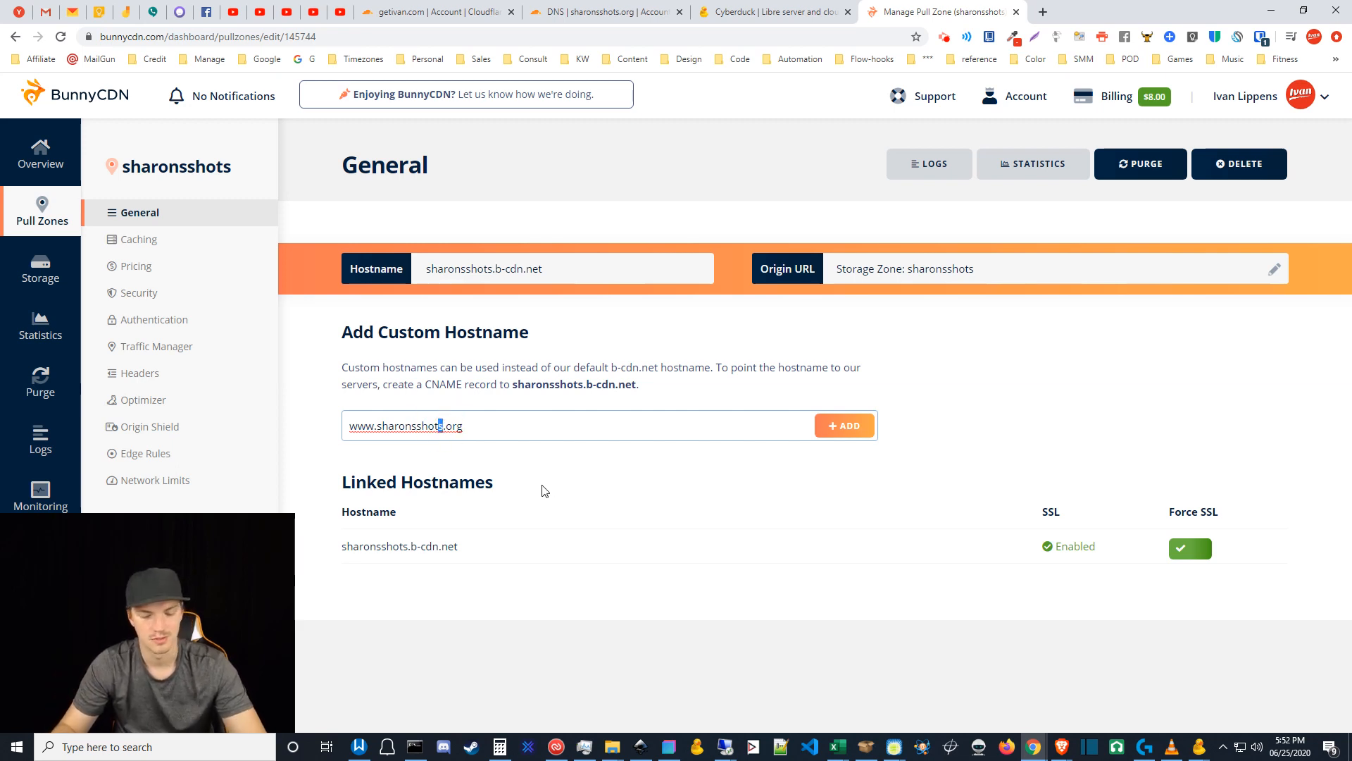
key("BackSpace")
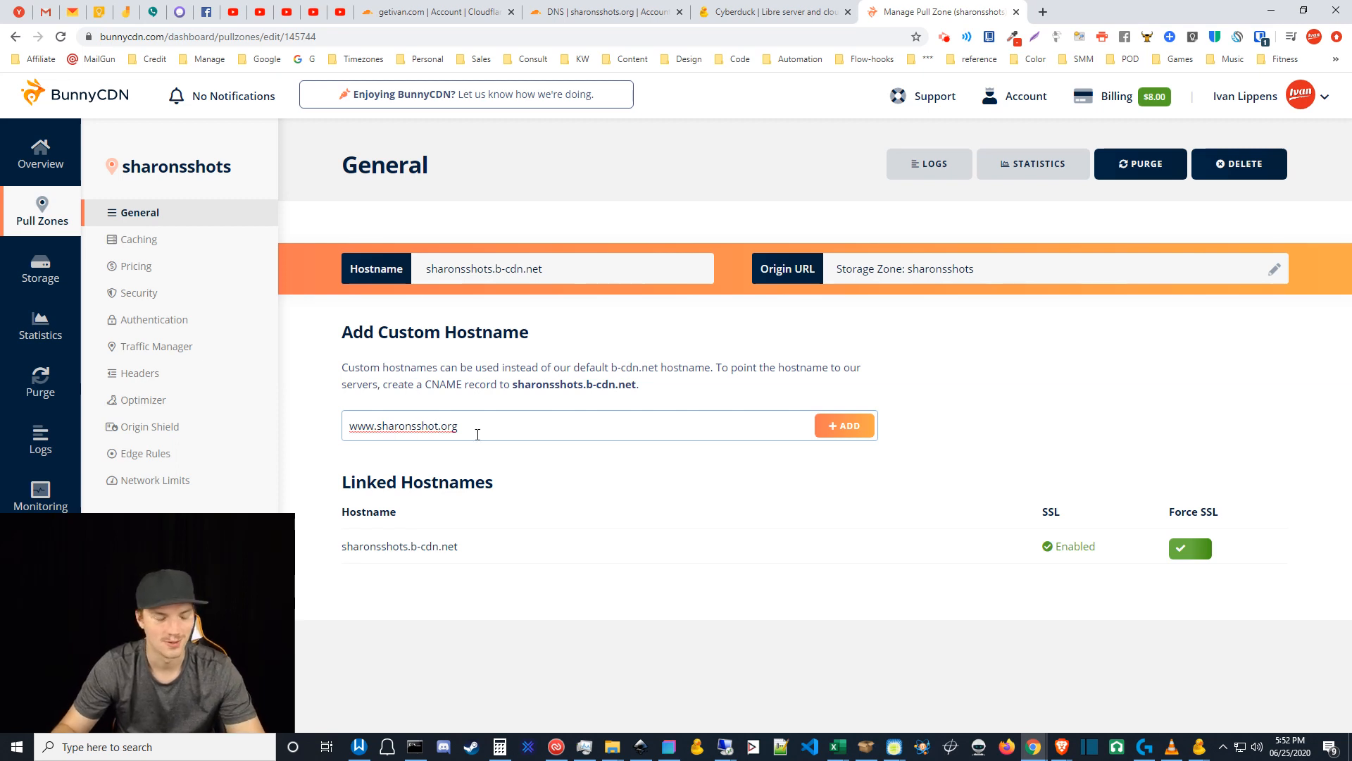
type("s")
left_click(483, 423)
left_click_drag(483, 423, 301, 417)
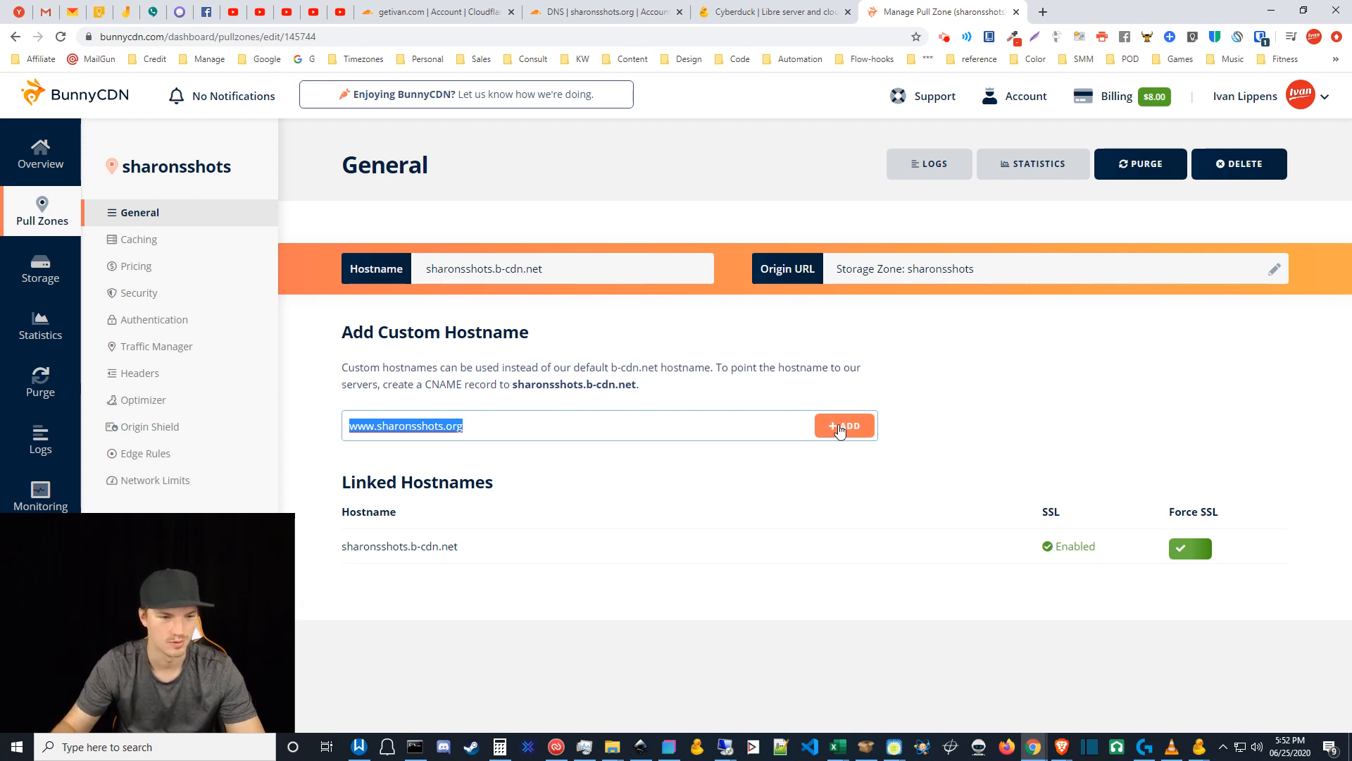
left_click(708, 431)
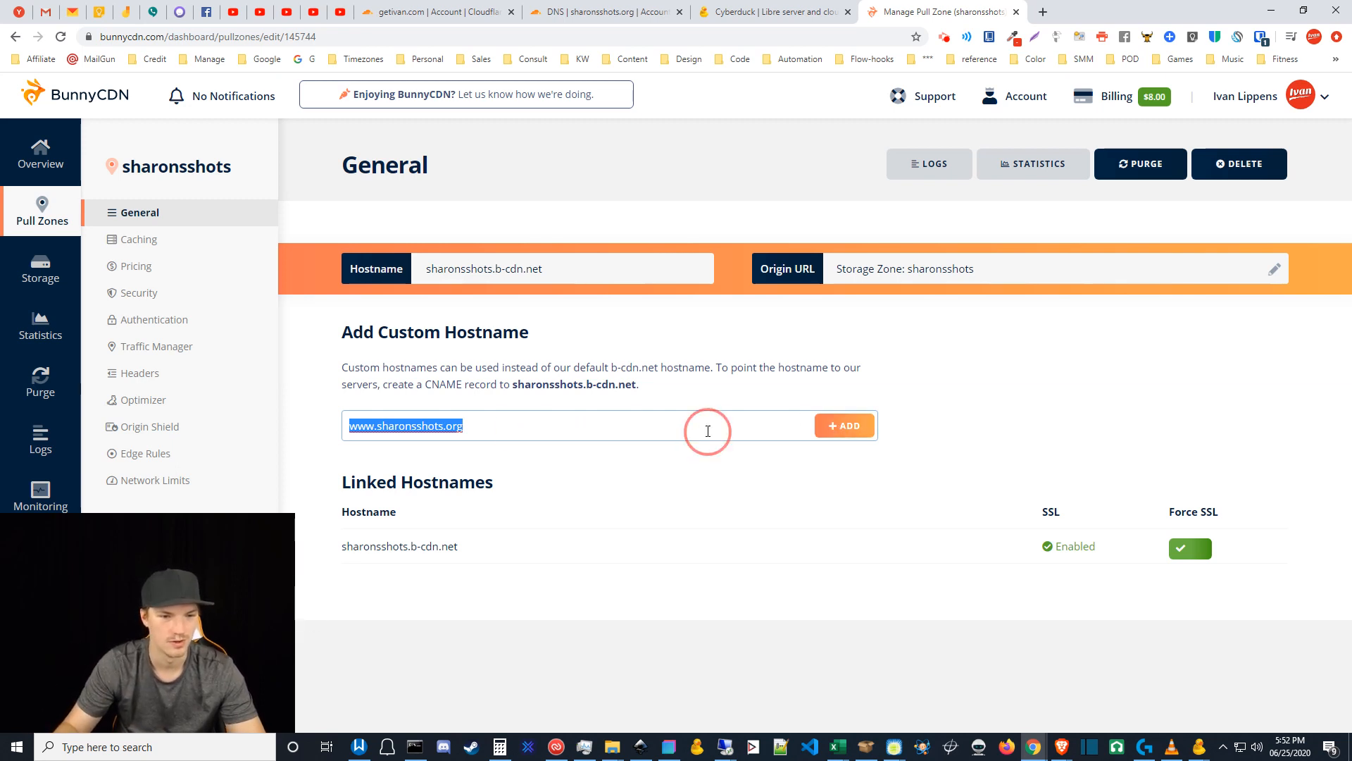
left_click(847, 427)
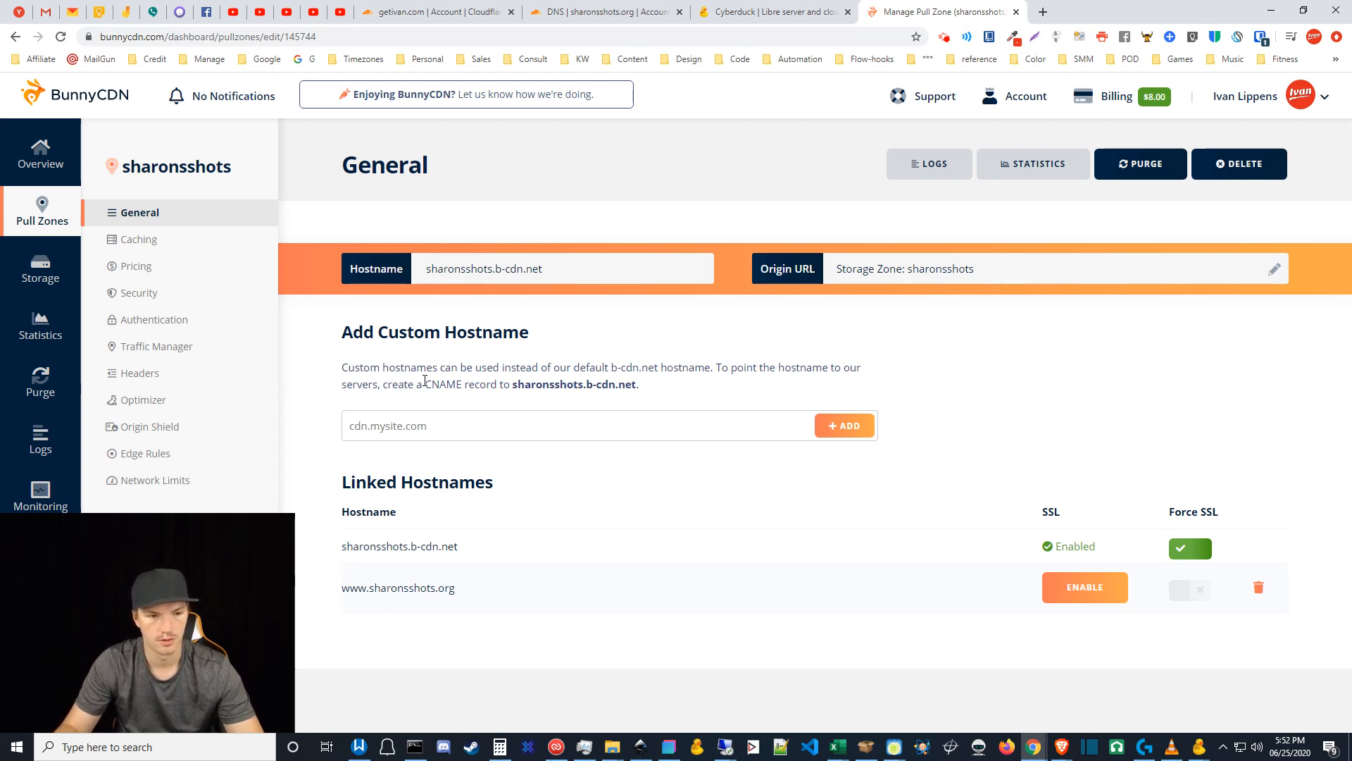
Step: Review the pull zone's CNAME target instruction, close the getivan.com tab, and switch to Cloudflare's DNS management for sharonsshots.org
left_click_drag(425, 380, 639, 384)
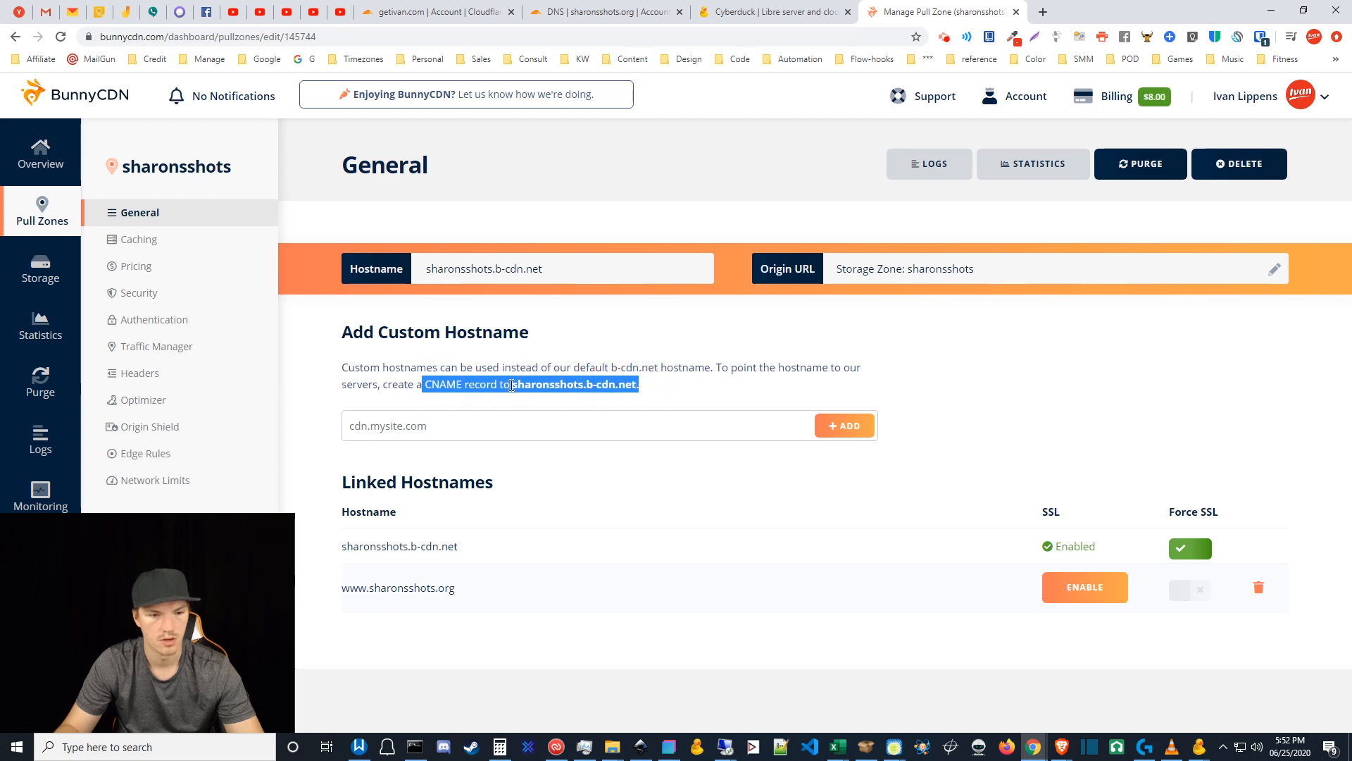
left_click(512, 385)
left_click_drag(513, 385, 640, 387)
left_click(548, 384)
left_click(716, 386)
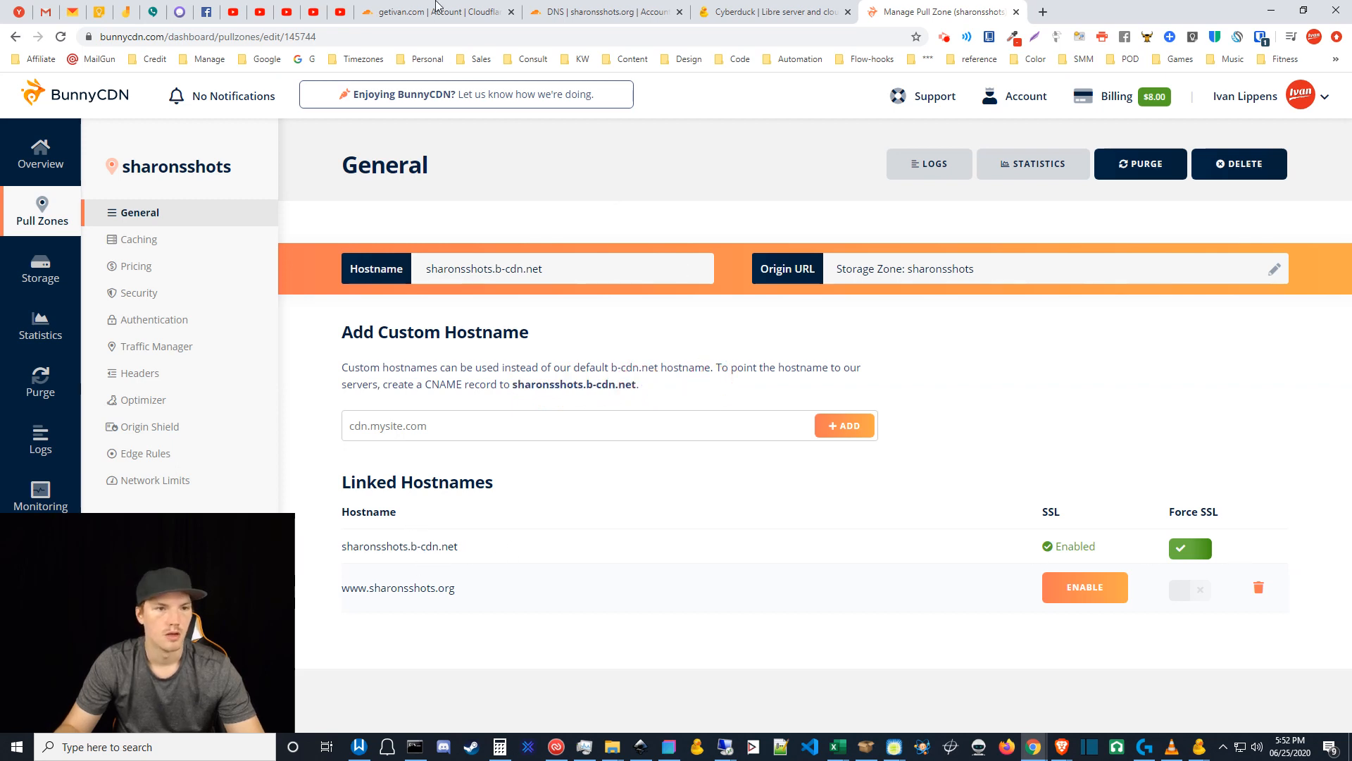
left_click(512, 12)
left_click(450, 12)
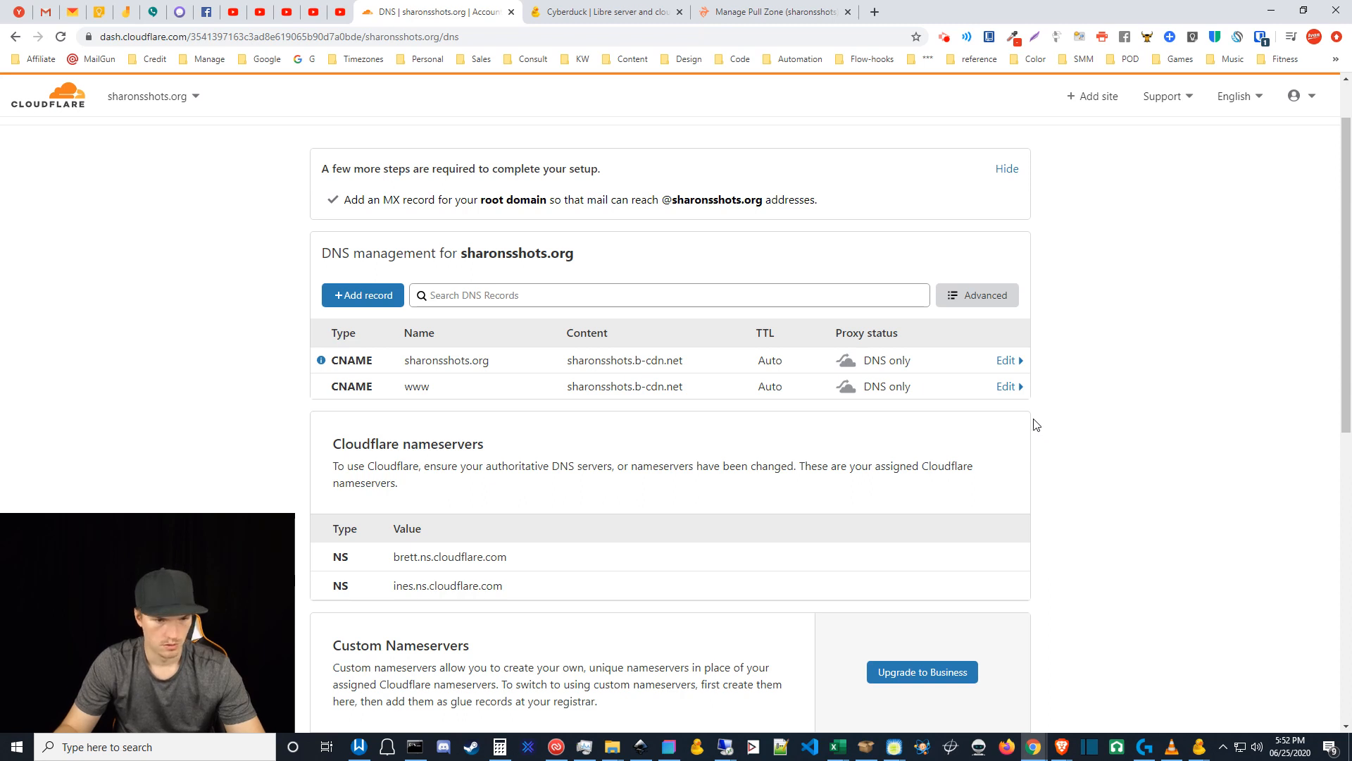
Step: Draft a CNAME record named www targeting sharonsshots.b-cdn.net with DNS only proxy status, and discard it without saving
left_click(369, 296)
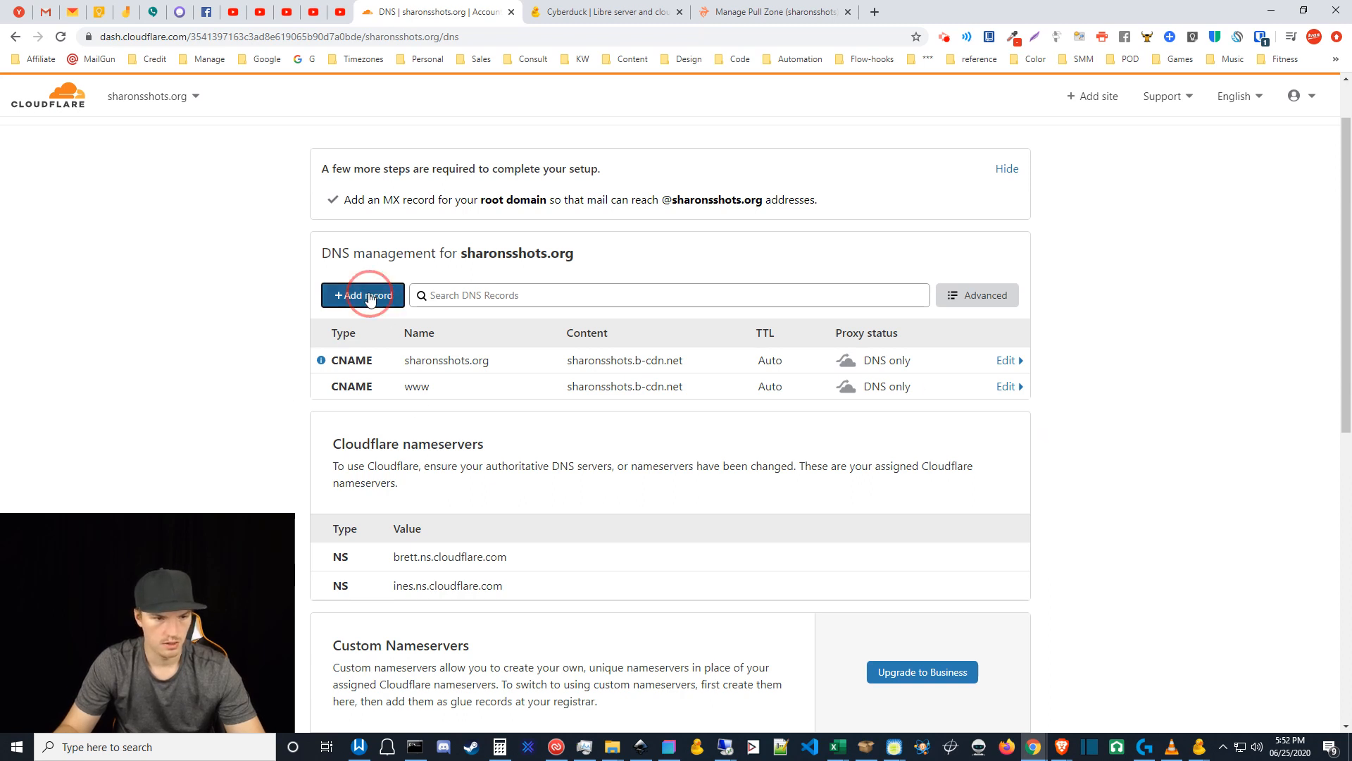
left_click(379, 382)
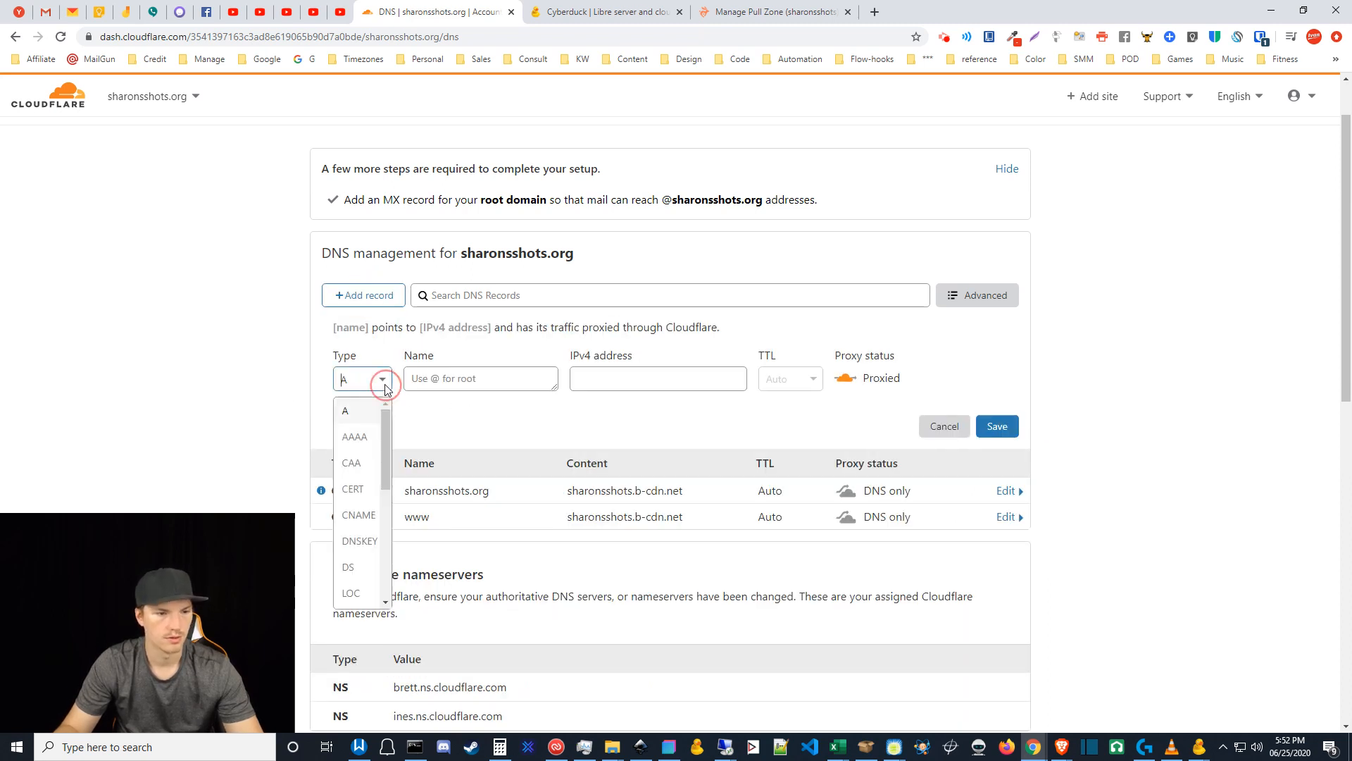
left_click(359, 518)
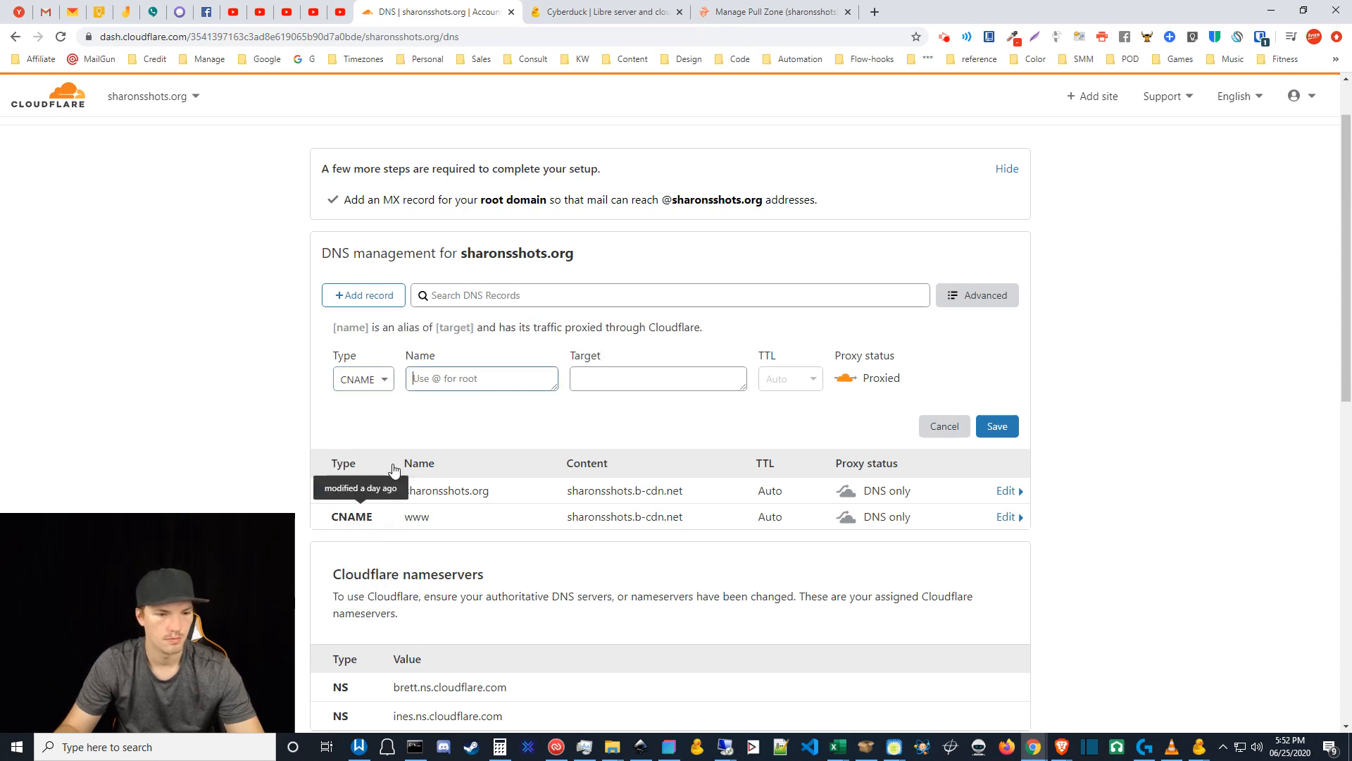
left_click(465, 378)
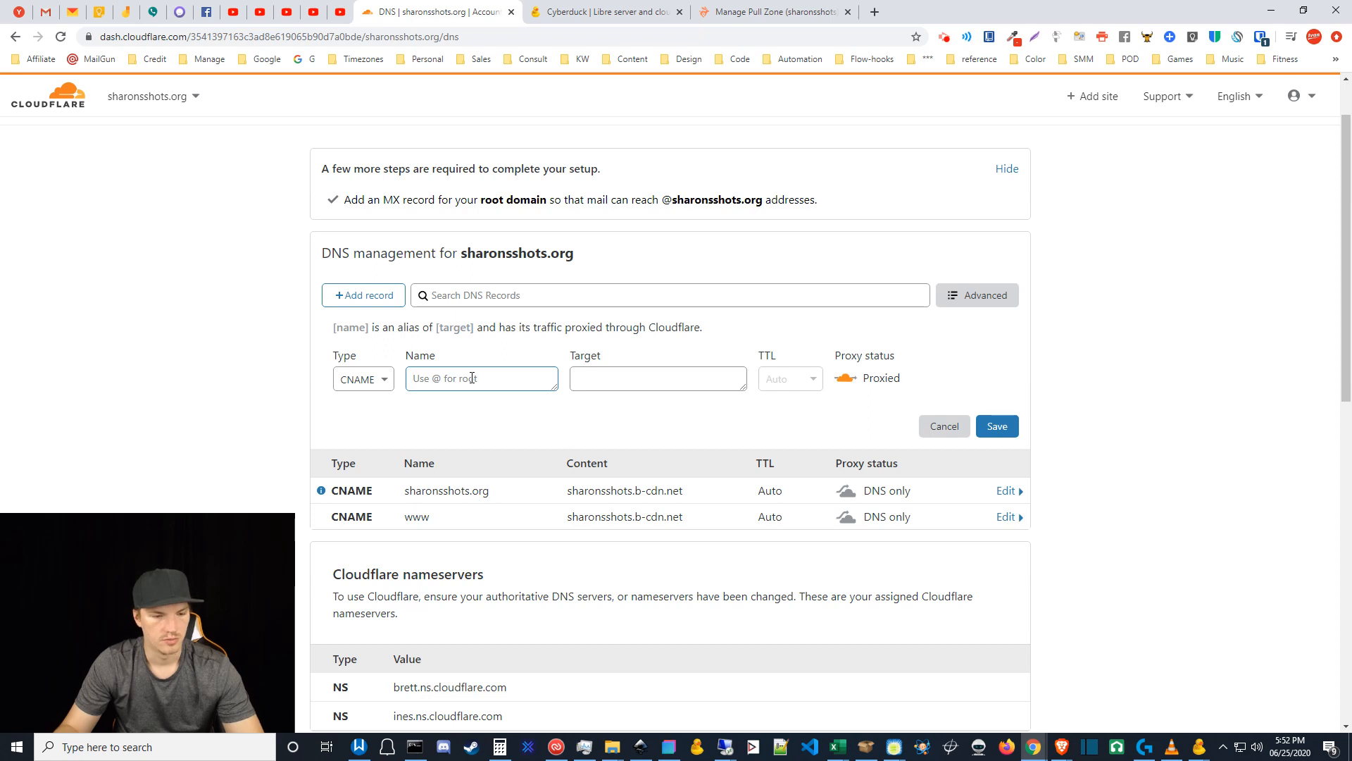
type("www")
left_click(608, 376)
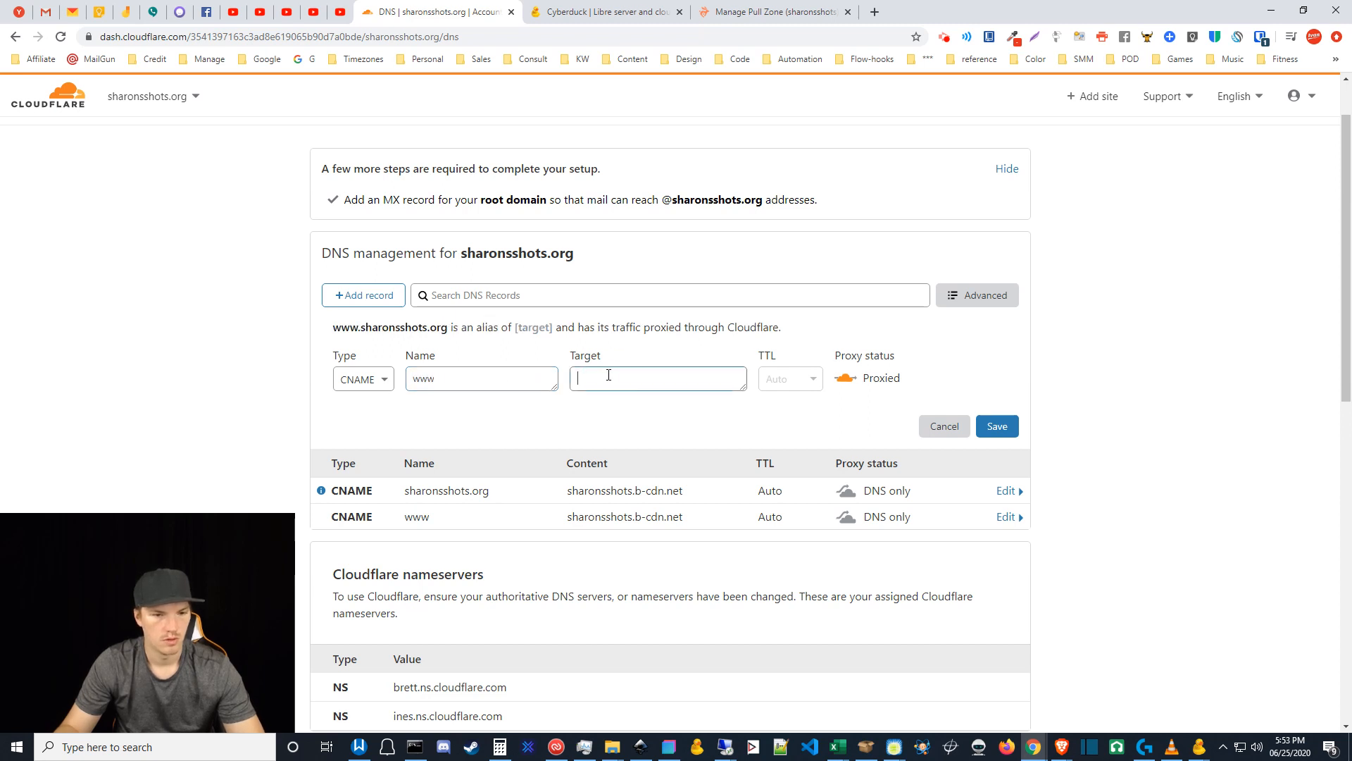
type("sharonsshots.b-cdn.net")
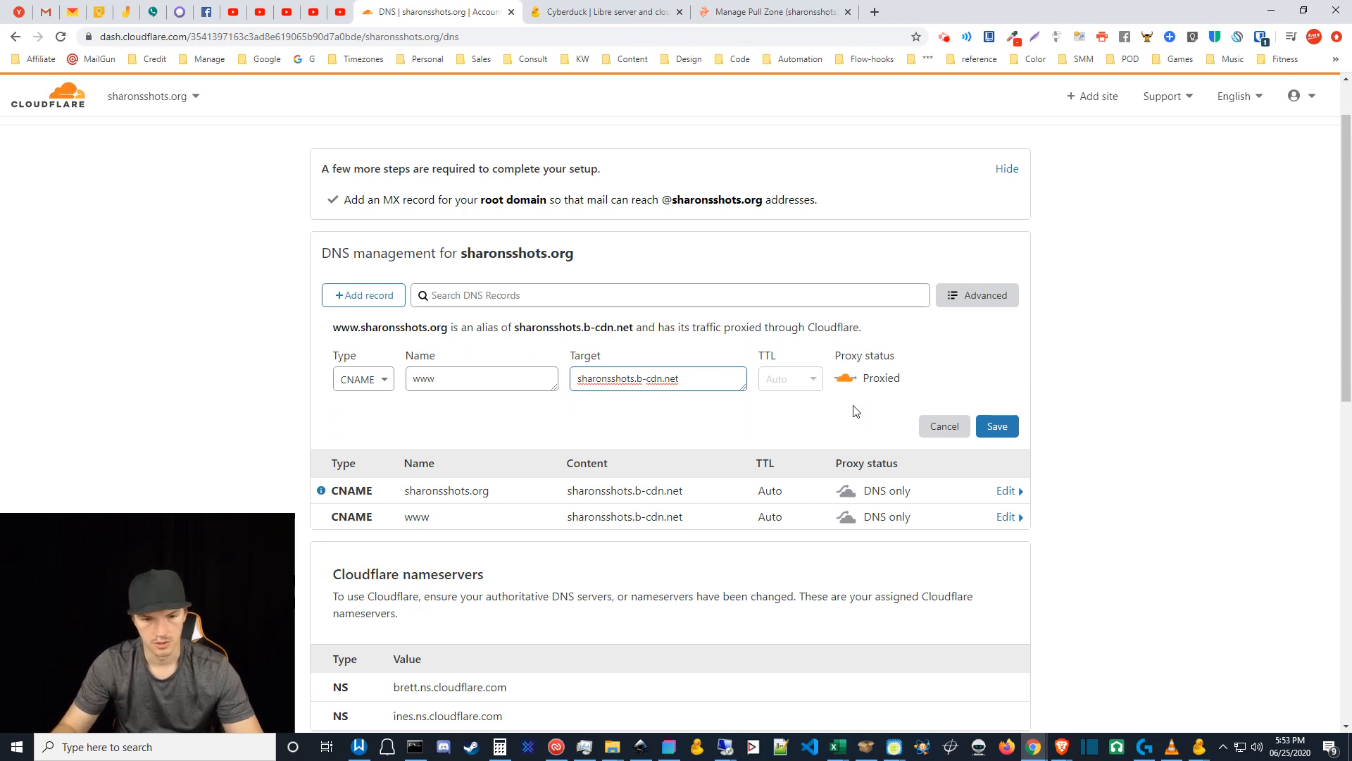
left_click(845, 378)
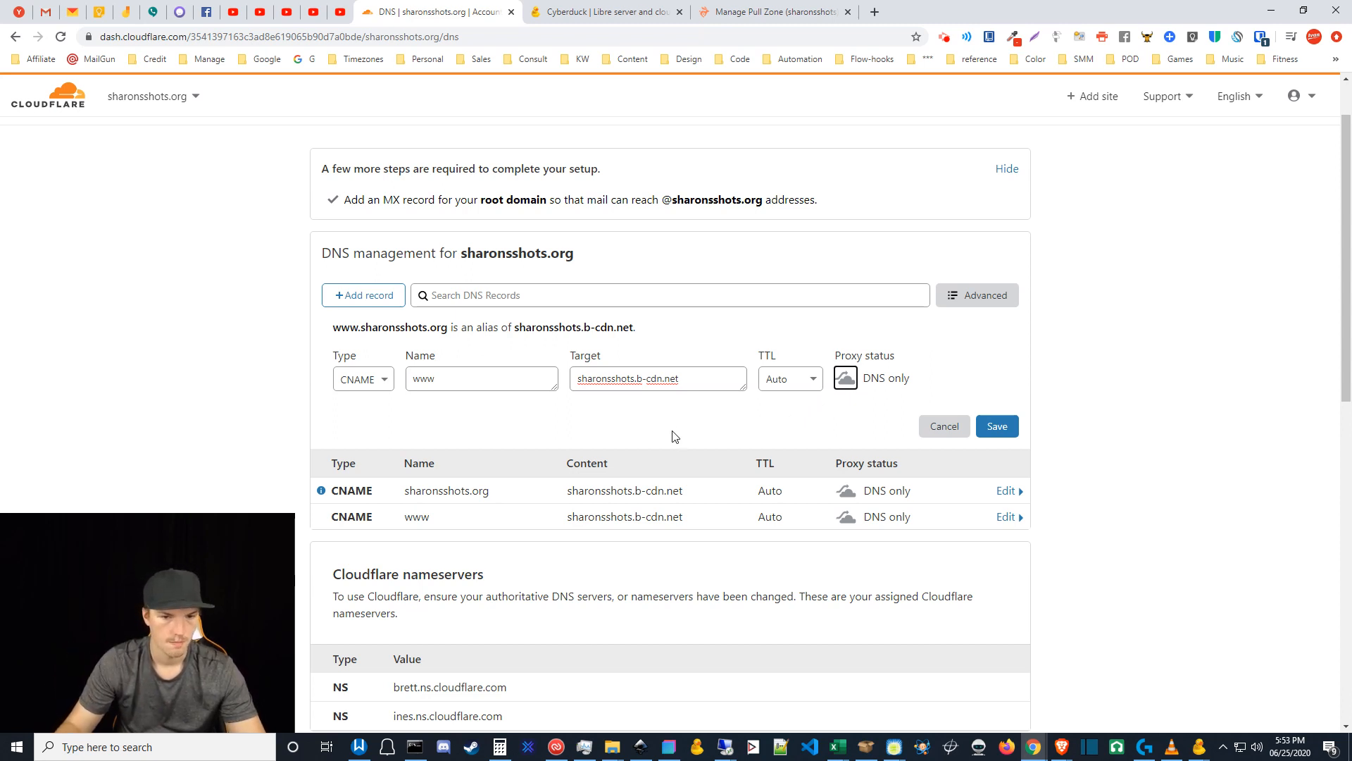
left_click(994, 433)
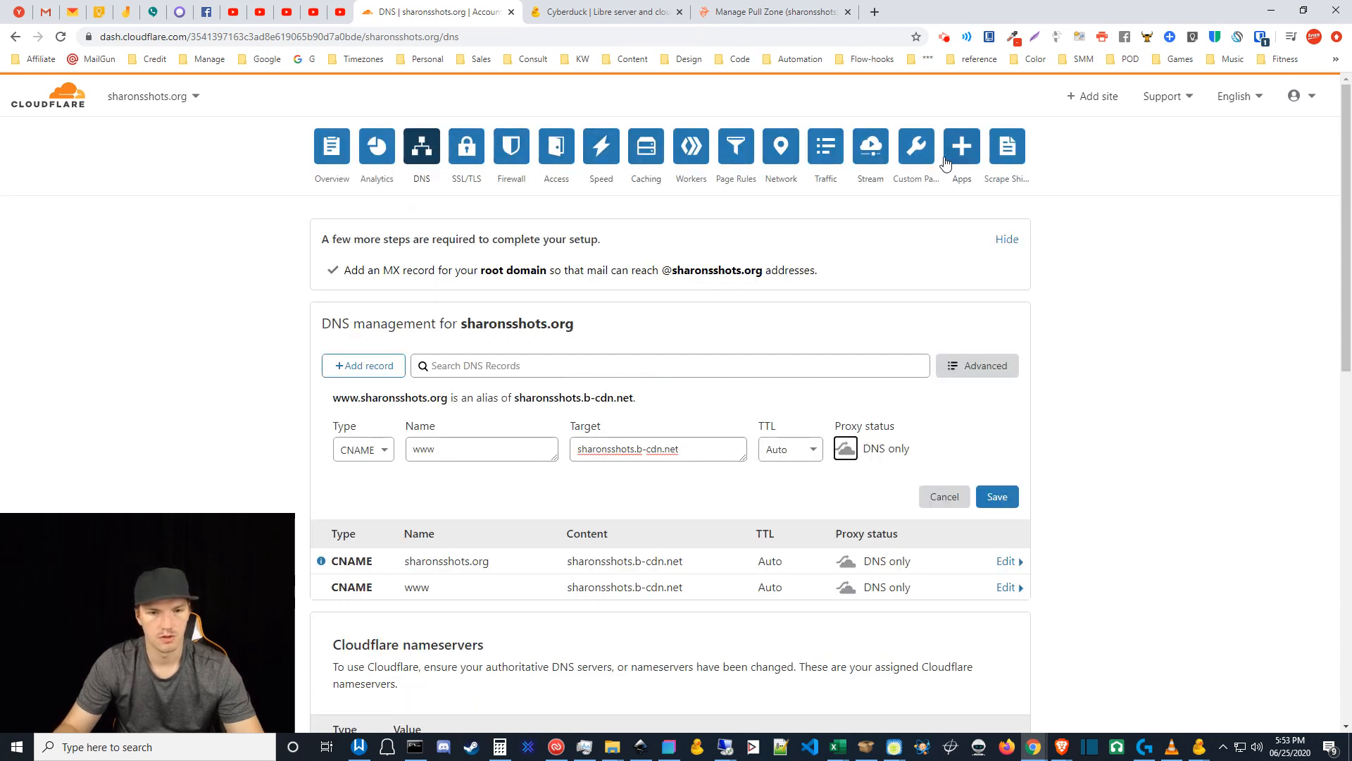
scroll(795, 477, "down", 1)
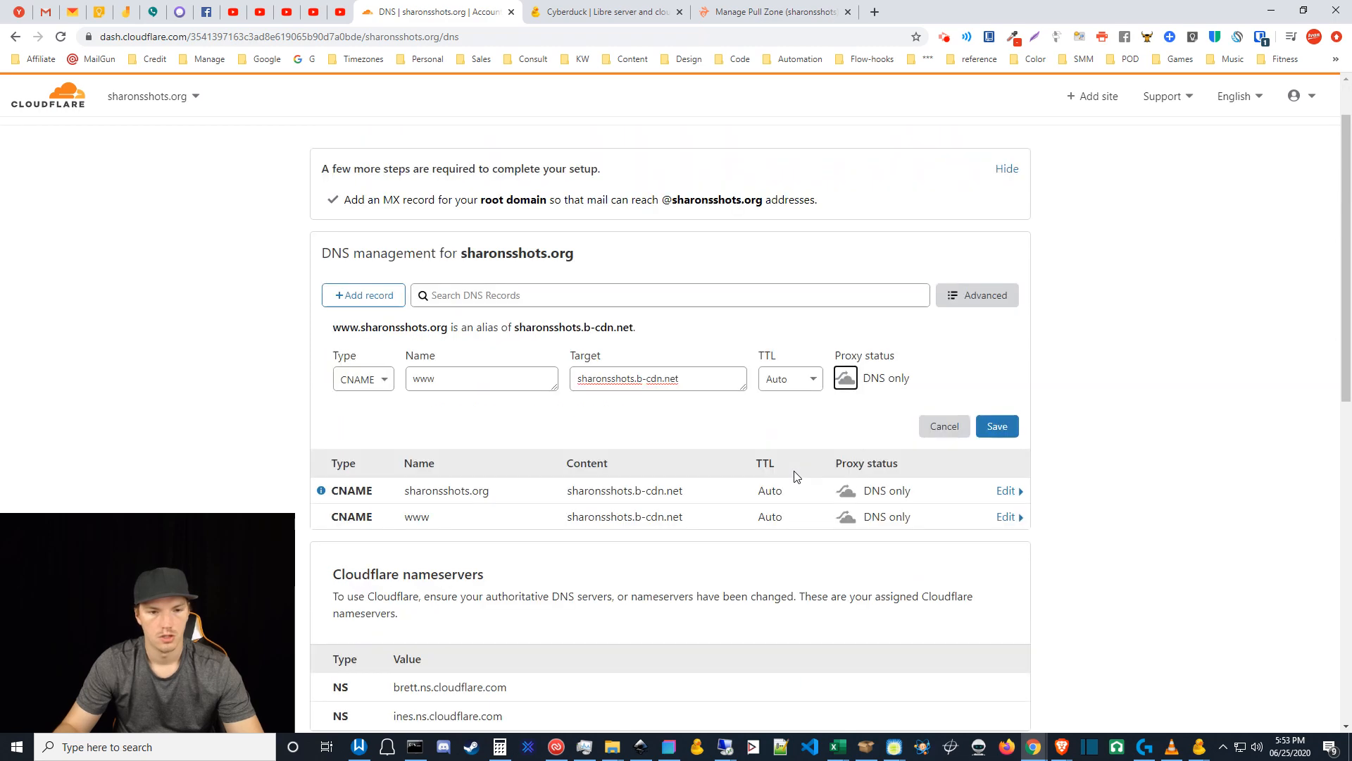
scroll(740, 410, "up", 1)
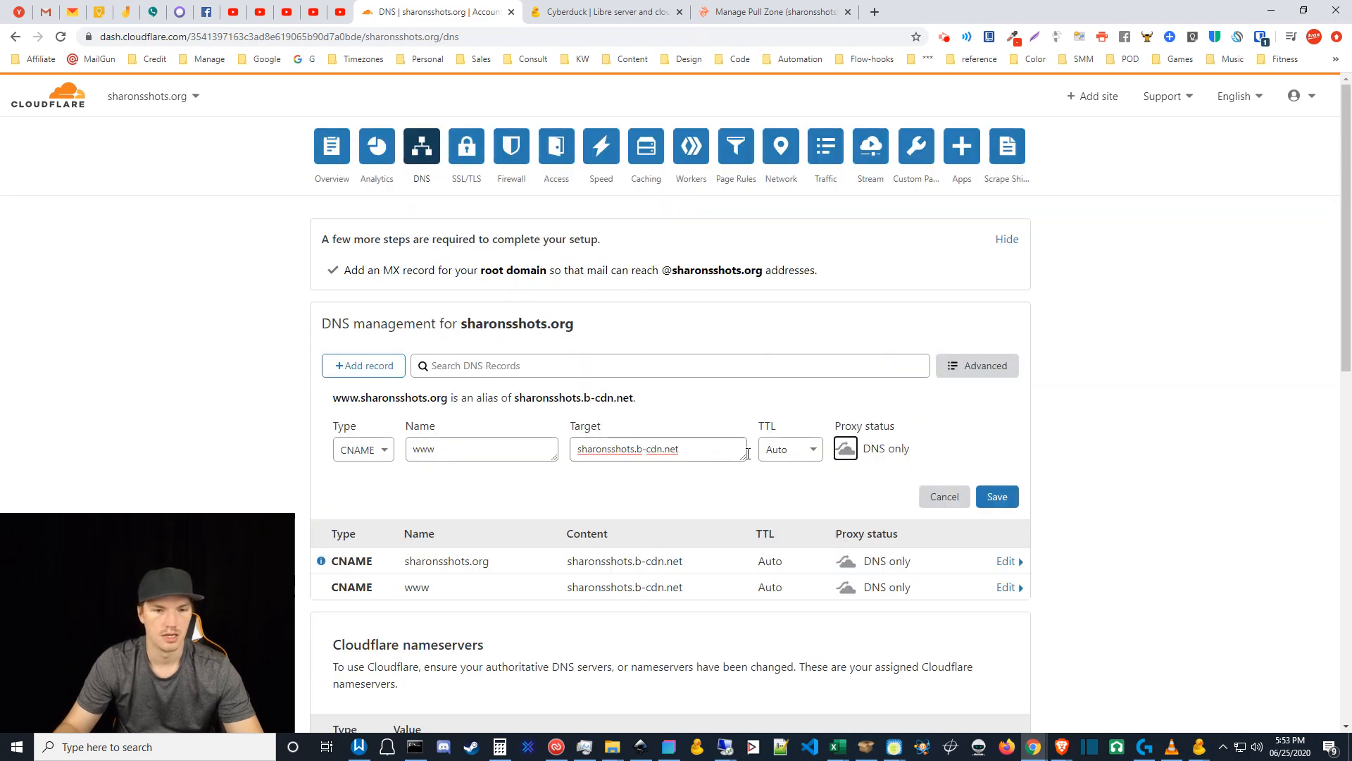
scroll(748, 454, "down", 1)
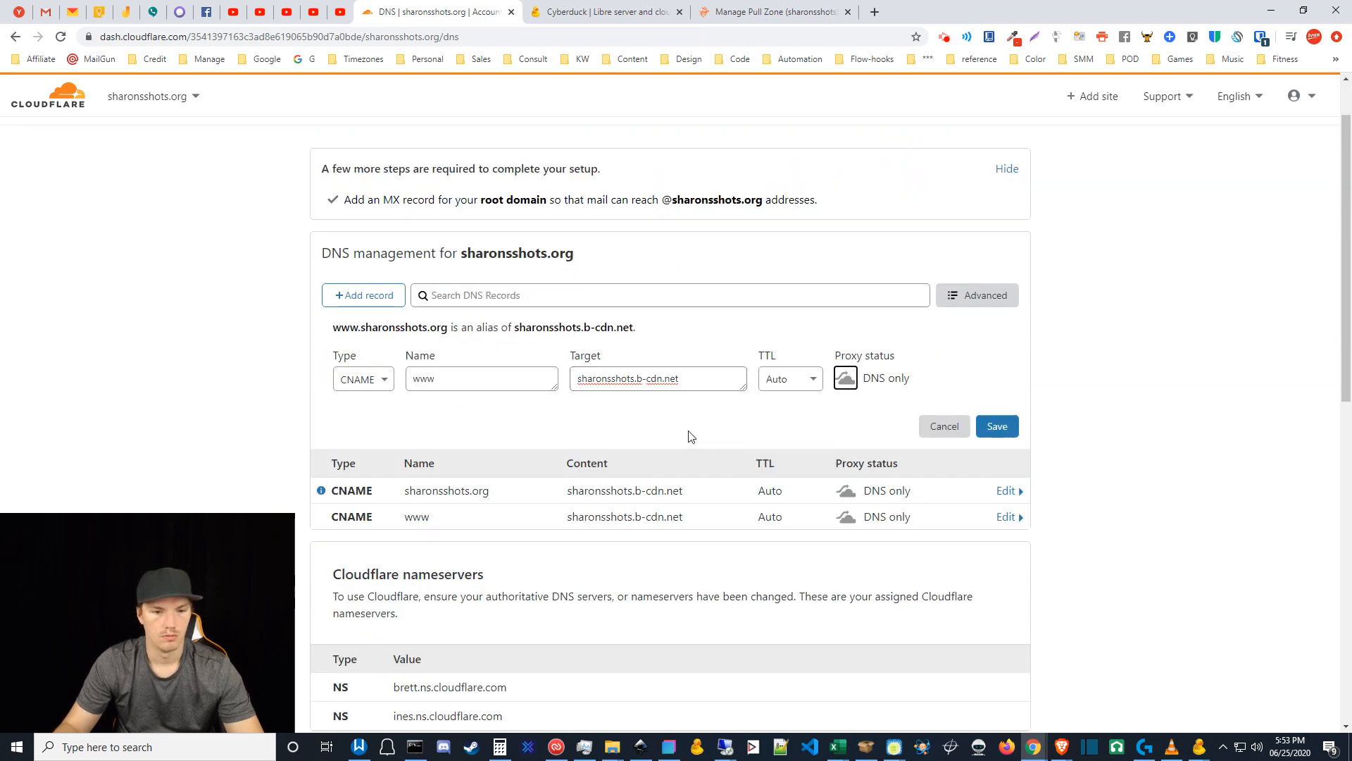
left_click(578, 414)
left_click(937, 425)
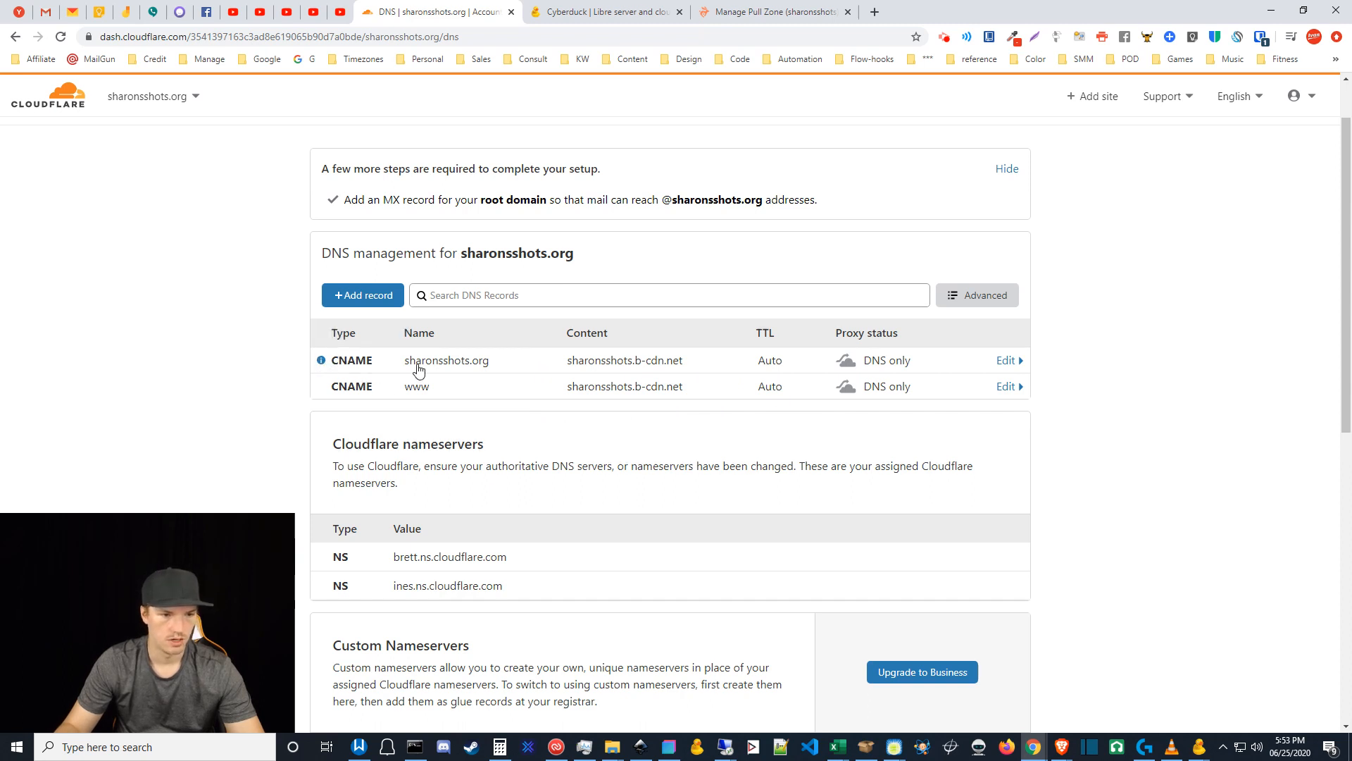
Step: Draft a root CNAME record named @ targeting sharonsshots.b-cdn.net with DNS only proxy status, and discard it without saving
left_click(364, 295)
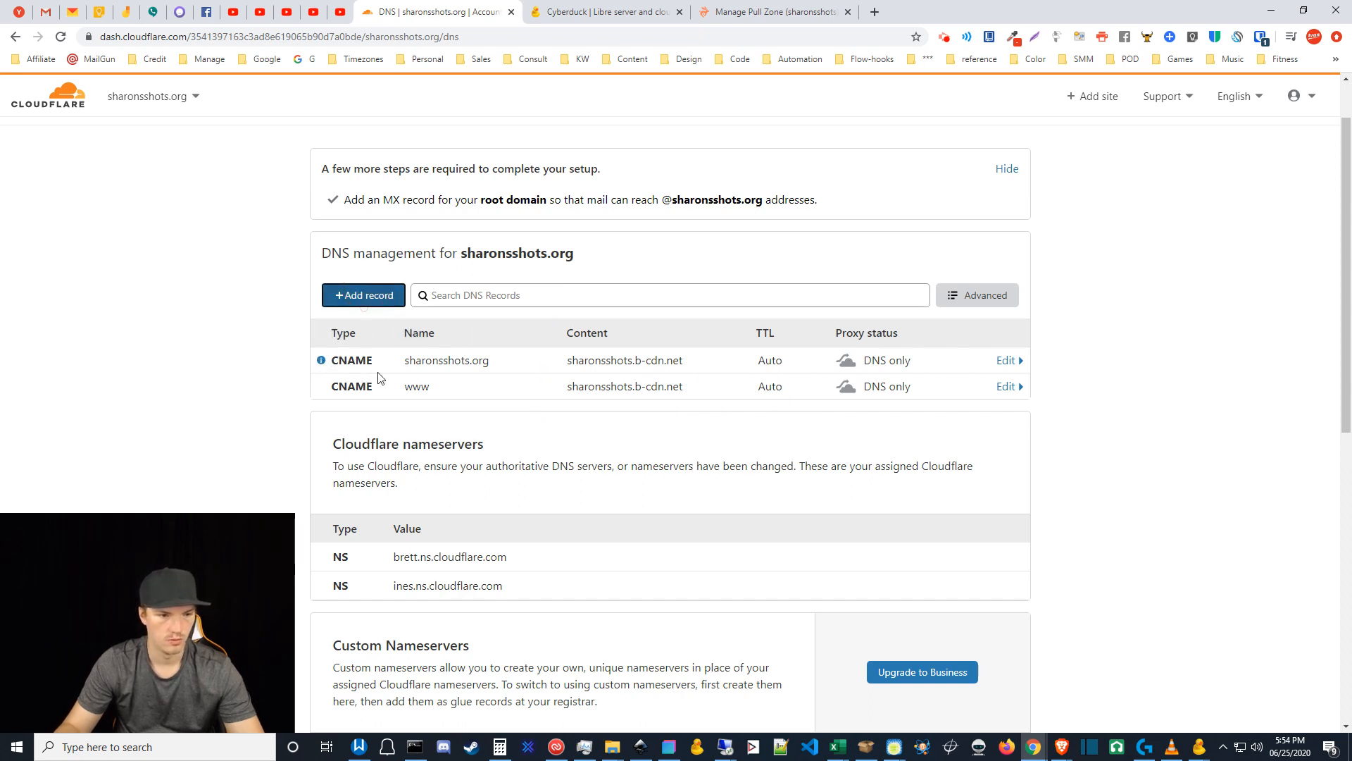
left_click(380, 380)
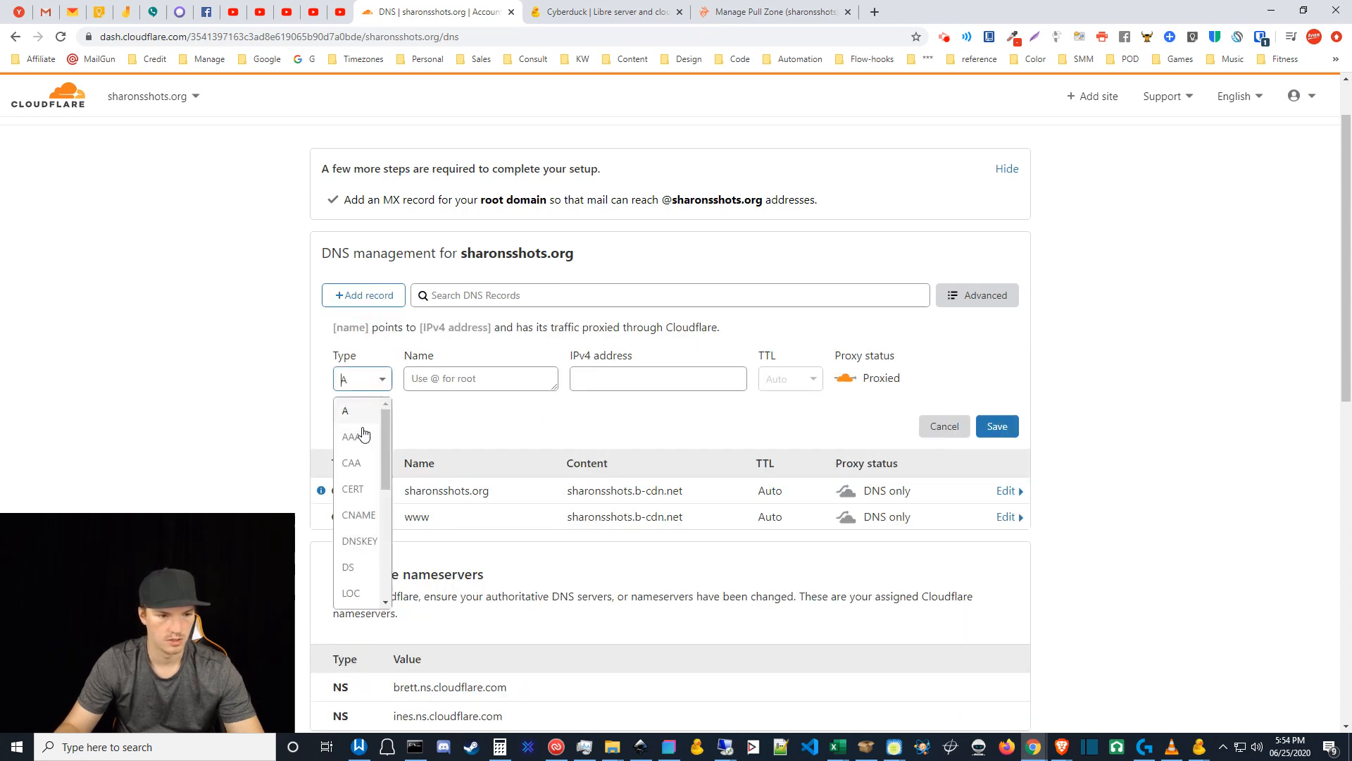
left_click(356, 514)
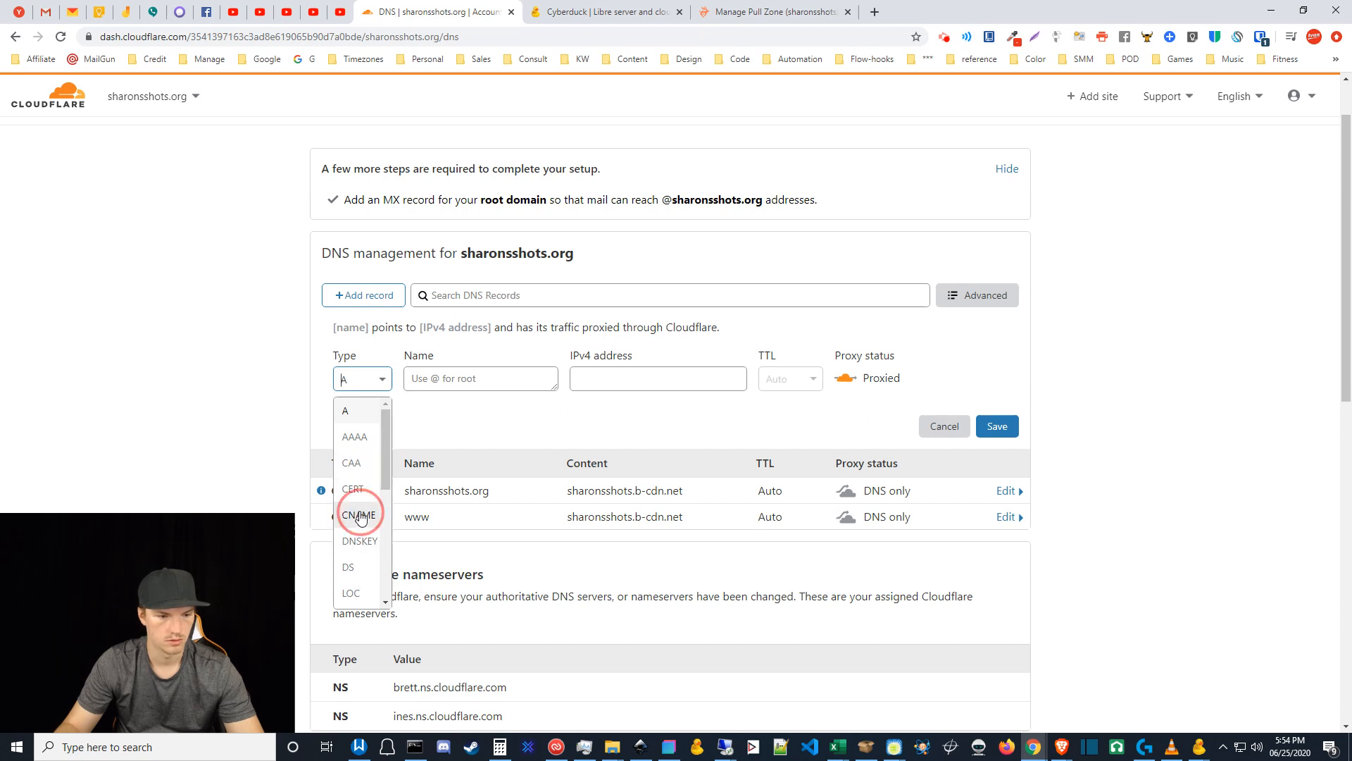
left_click(462, 380)
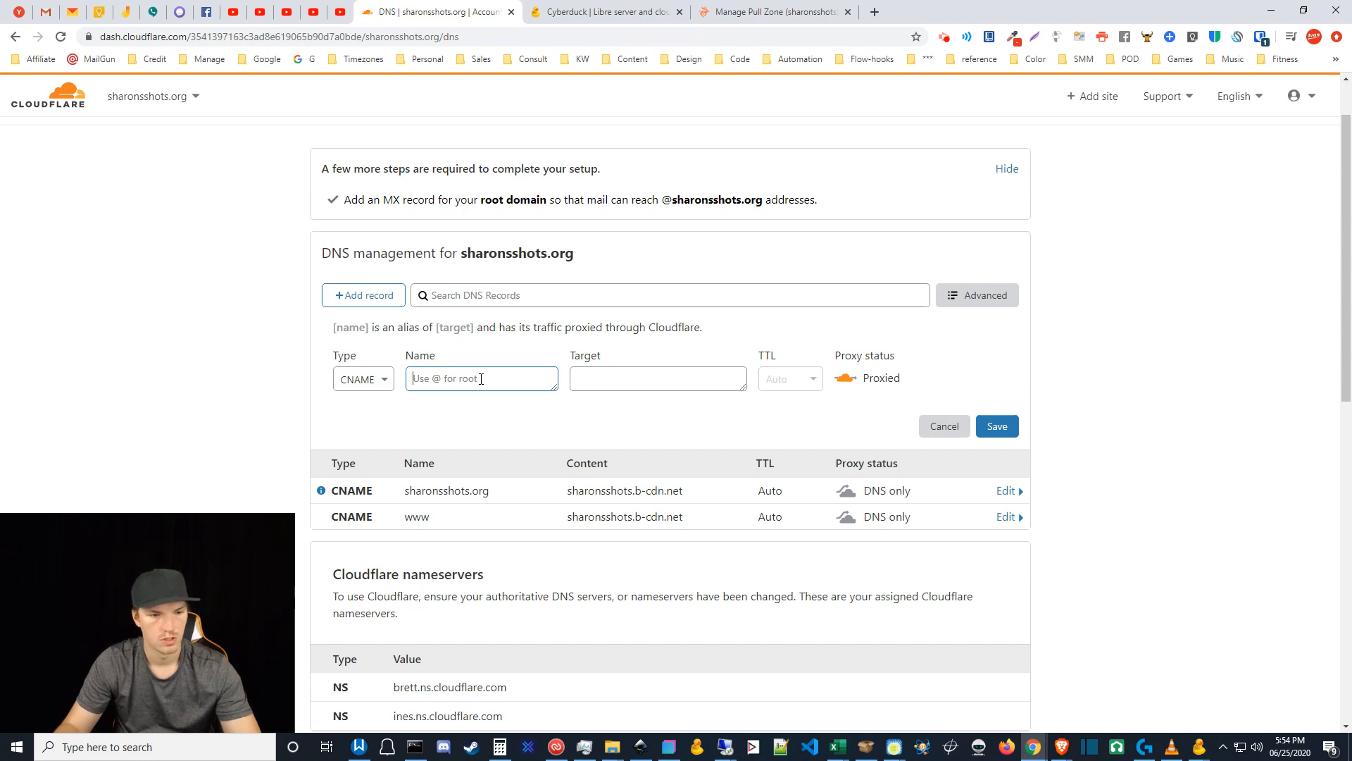
type("@")
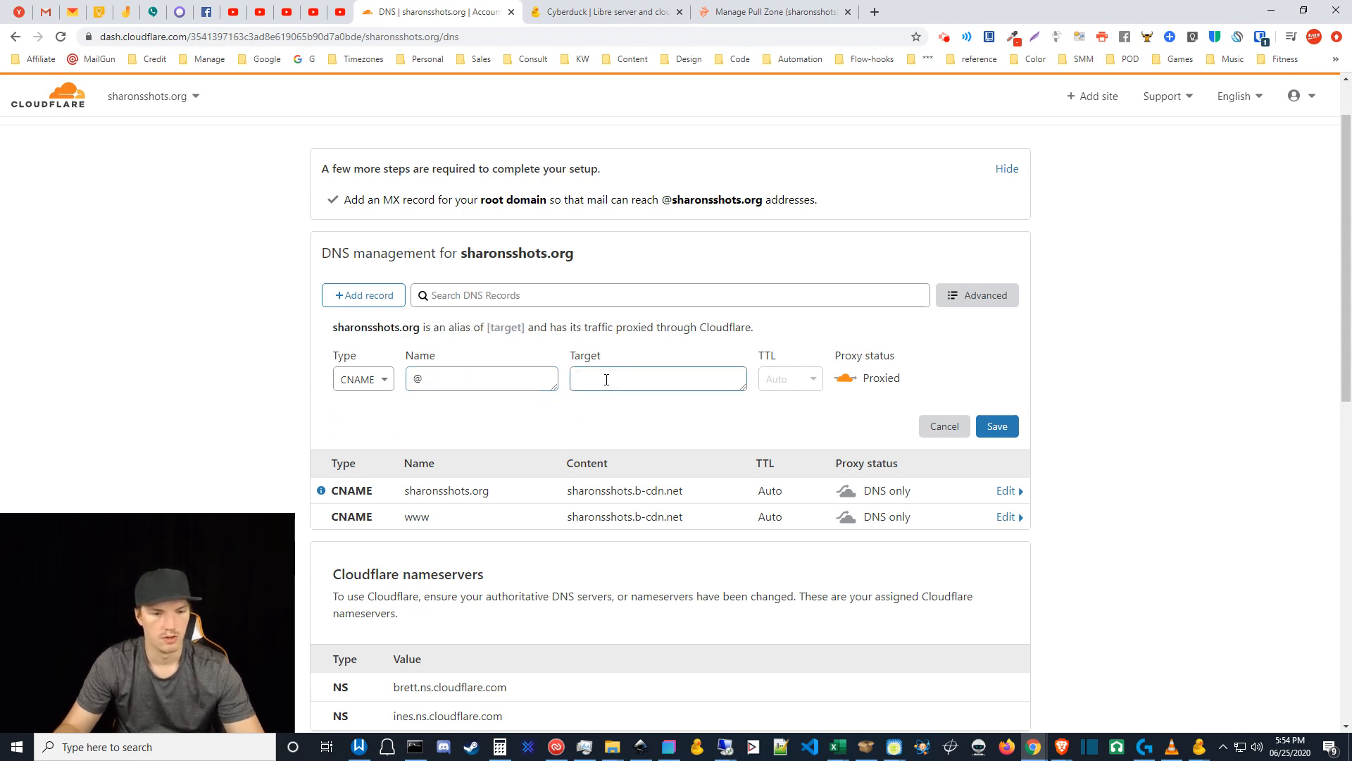
type("sharonsshots.b-cdn.net")
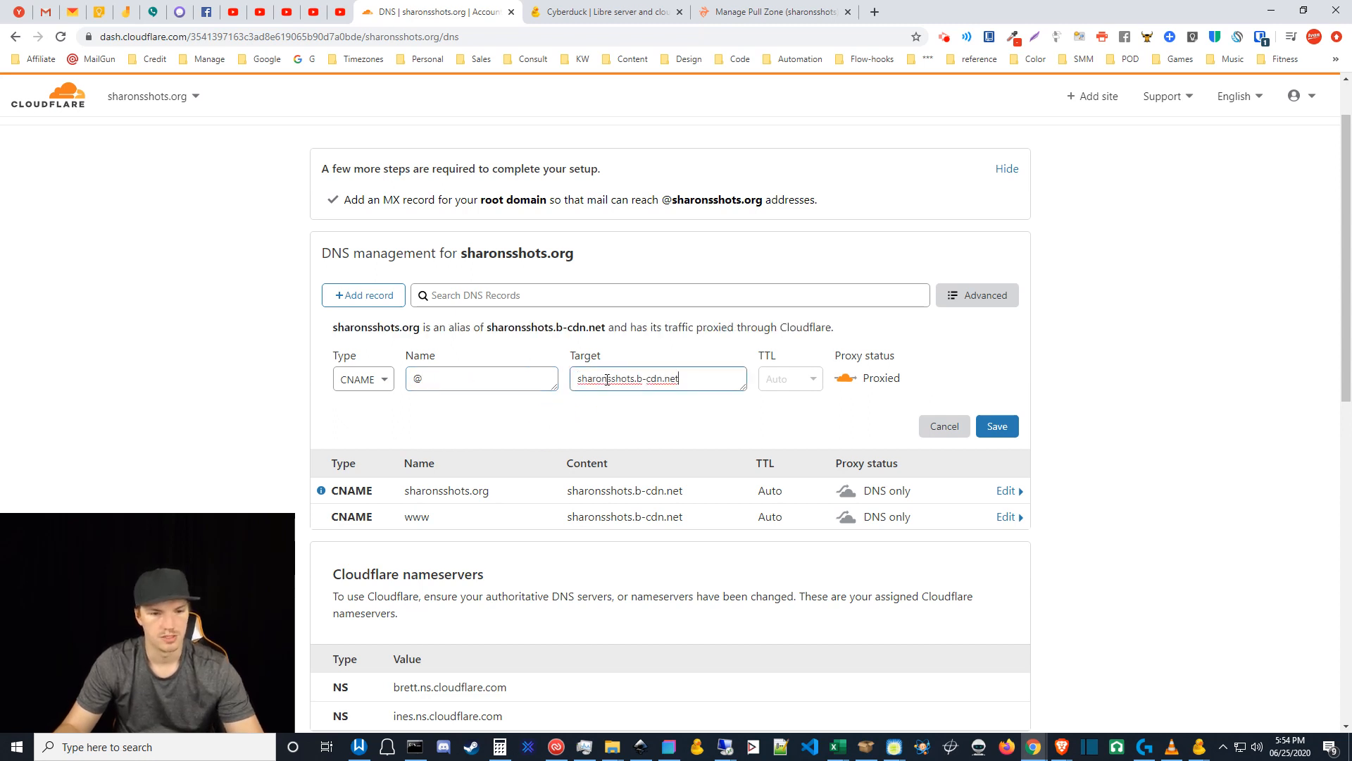
left_click(839, 380)
left_click(944, 428)
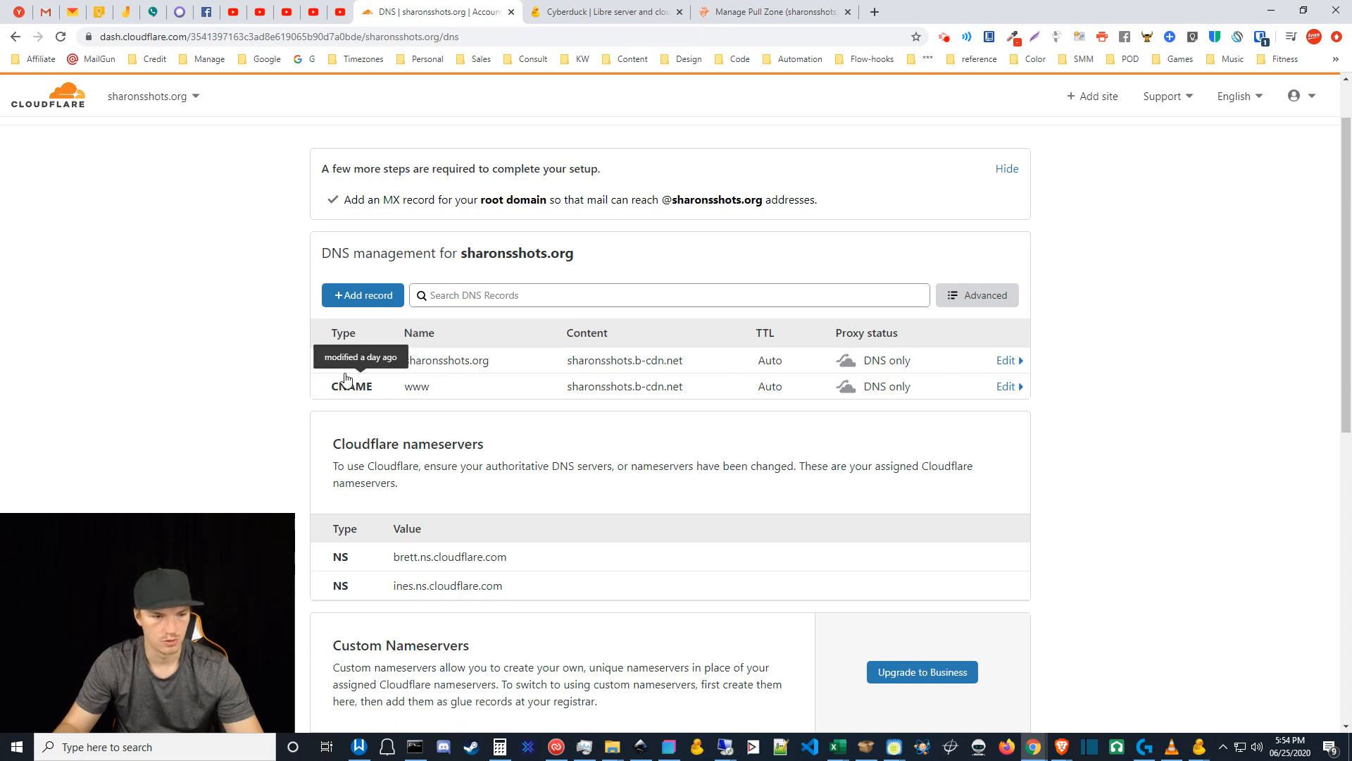
Step: Review the existing CNAME records, the assigned Cloudflare nameservers and the CNAME Flattening setting for sharonsshots.org
mouse_move(321, 363)
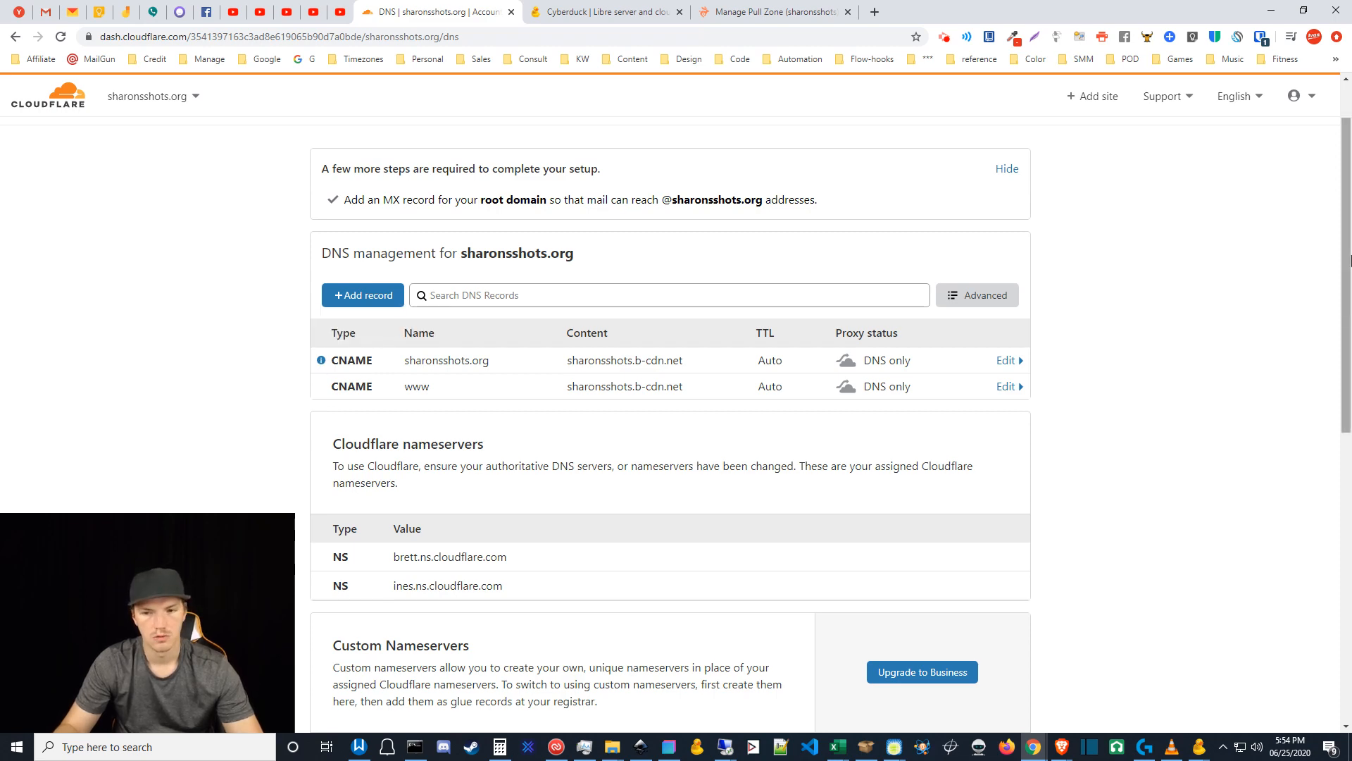
left_click_drag(1347, 271, 1350, 574)
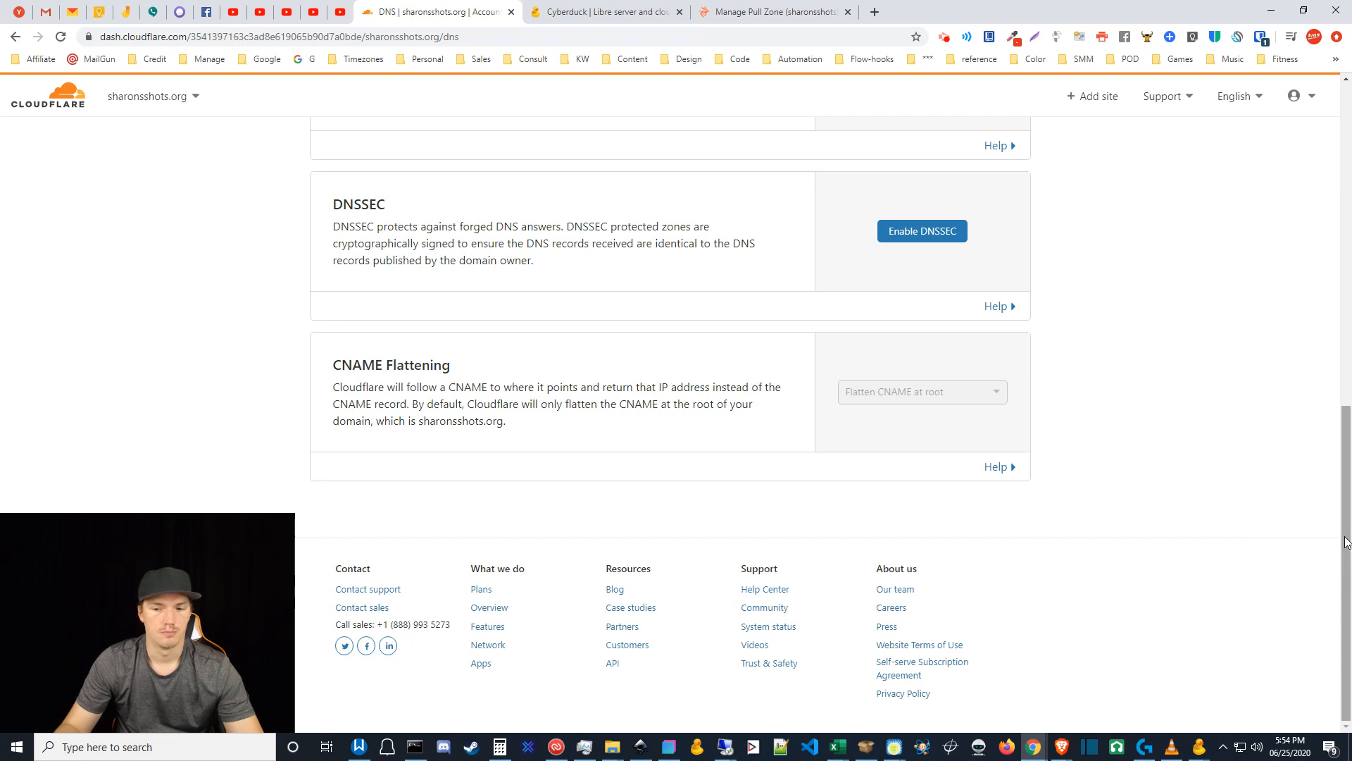
left_click_drag(1345, 543, 1322, 203)
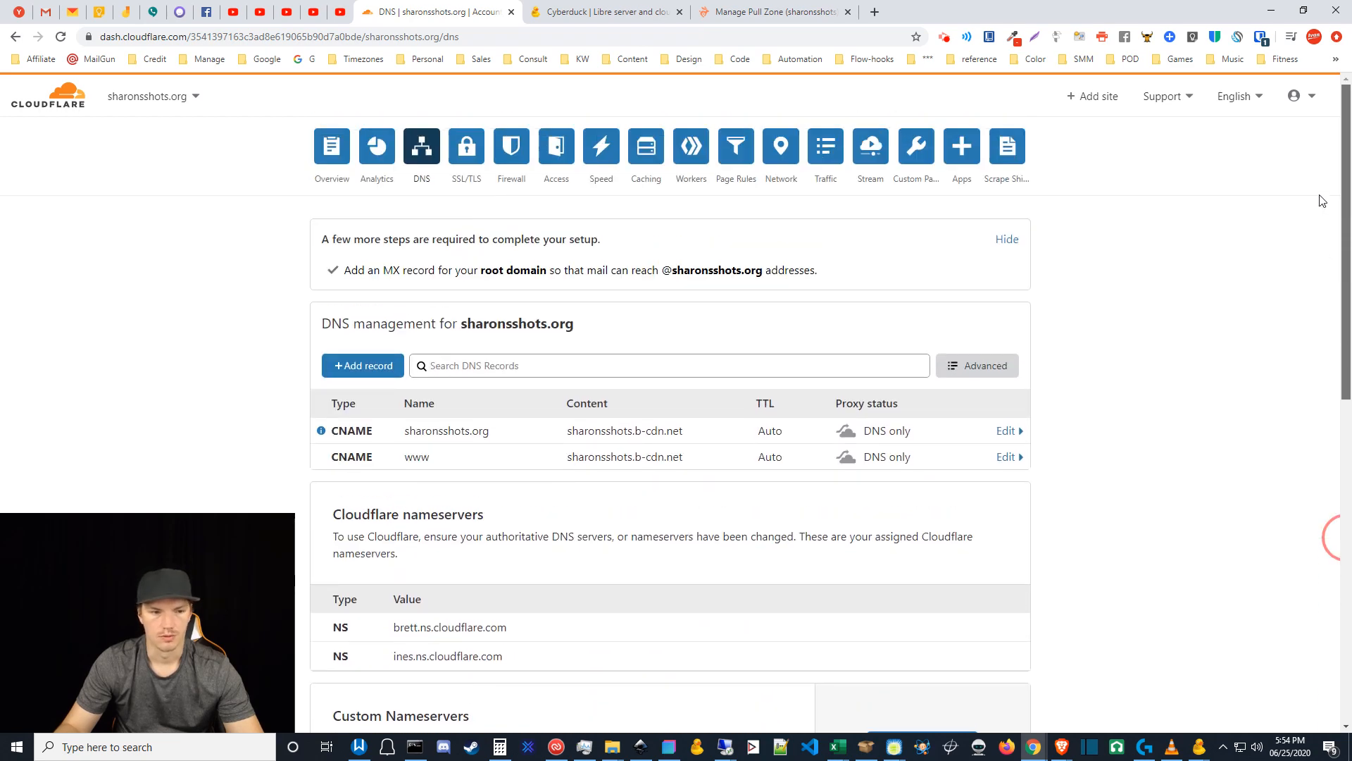
scroll(1317, 261, "down", 2)
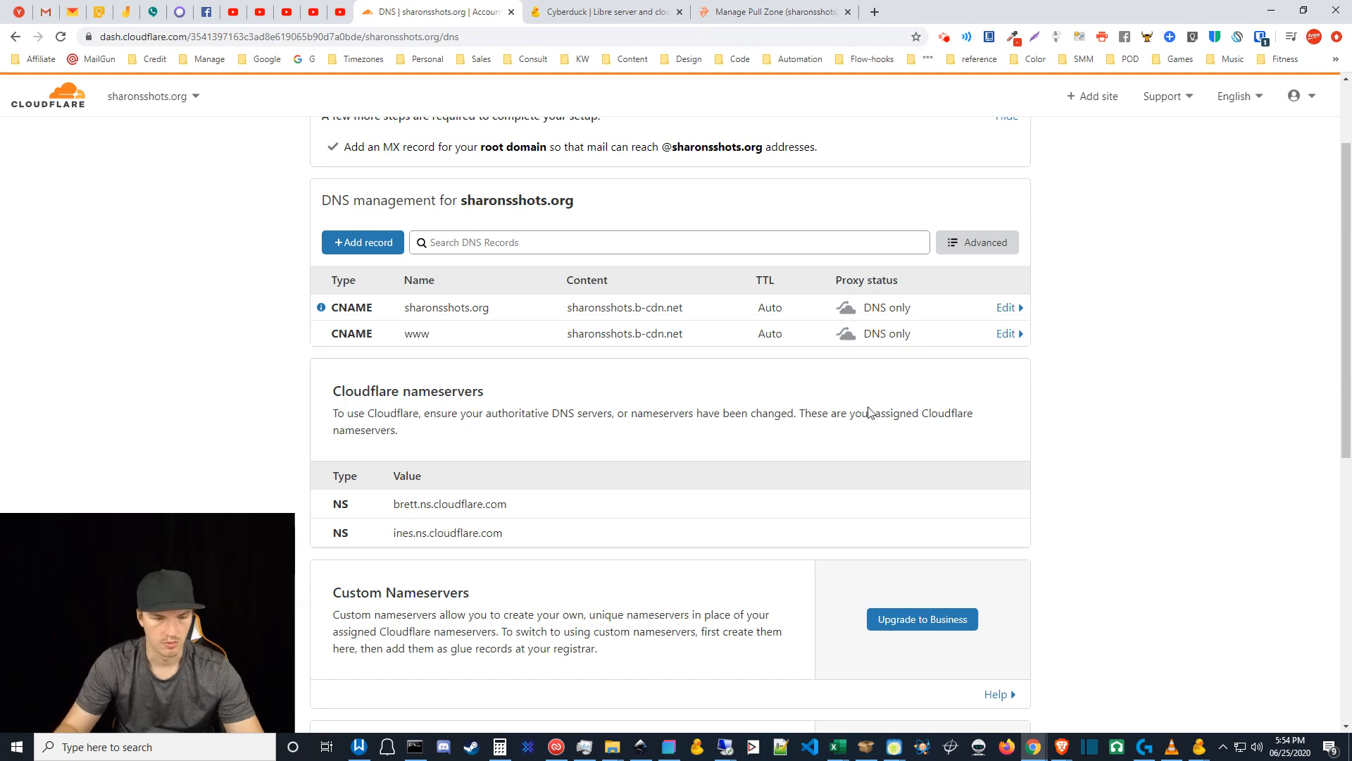
scroll(608, 403, "up", 2)
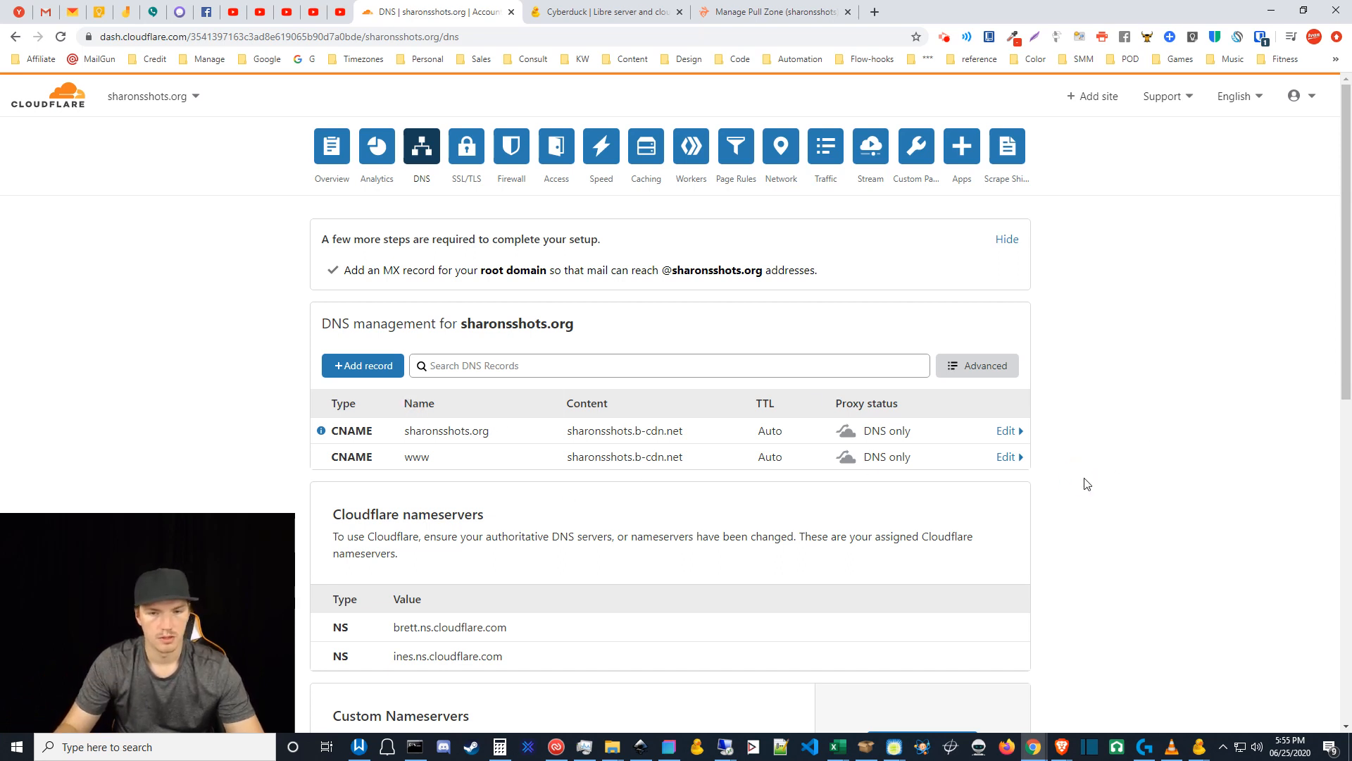
left_click(758, 10)
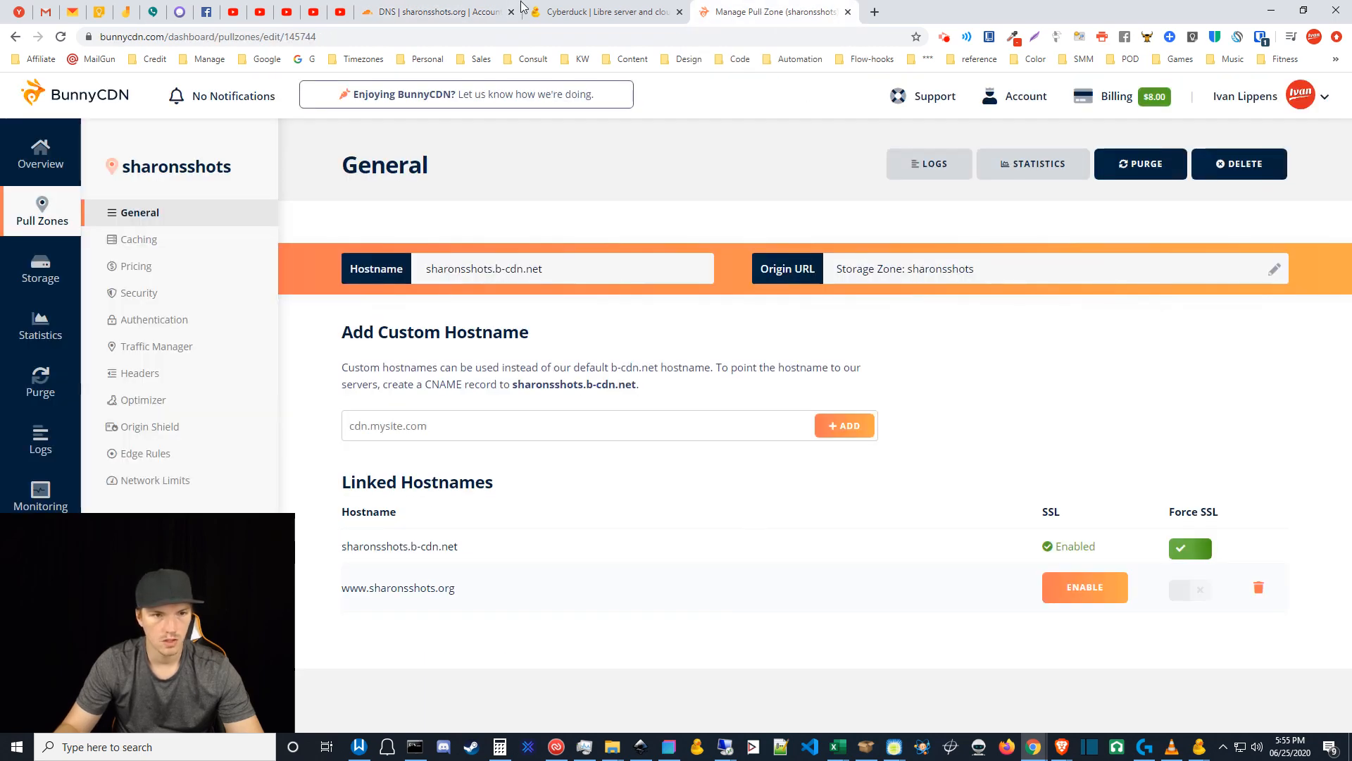
middle_click(594, 12)
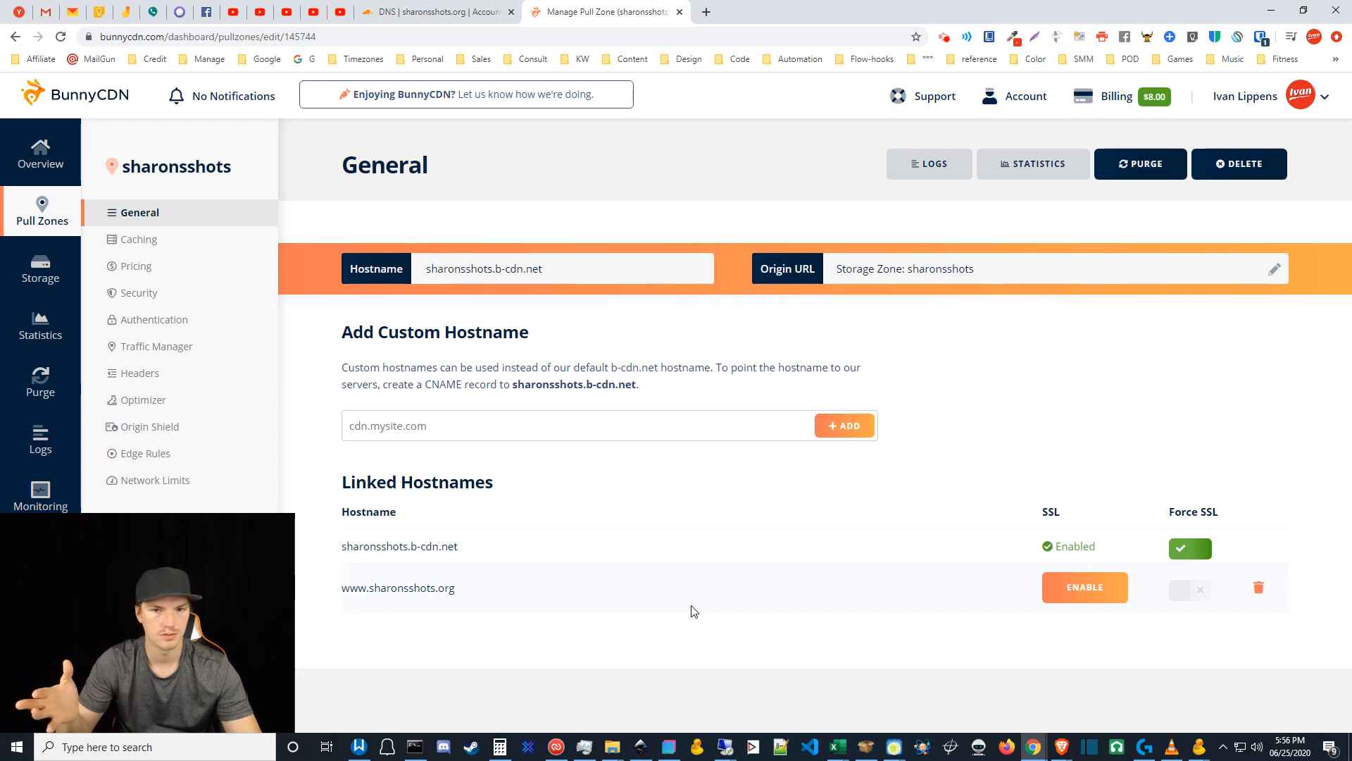
left_click(1088, 596)
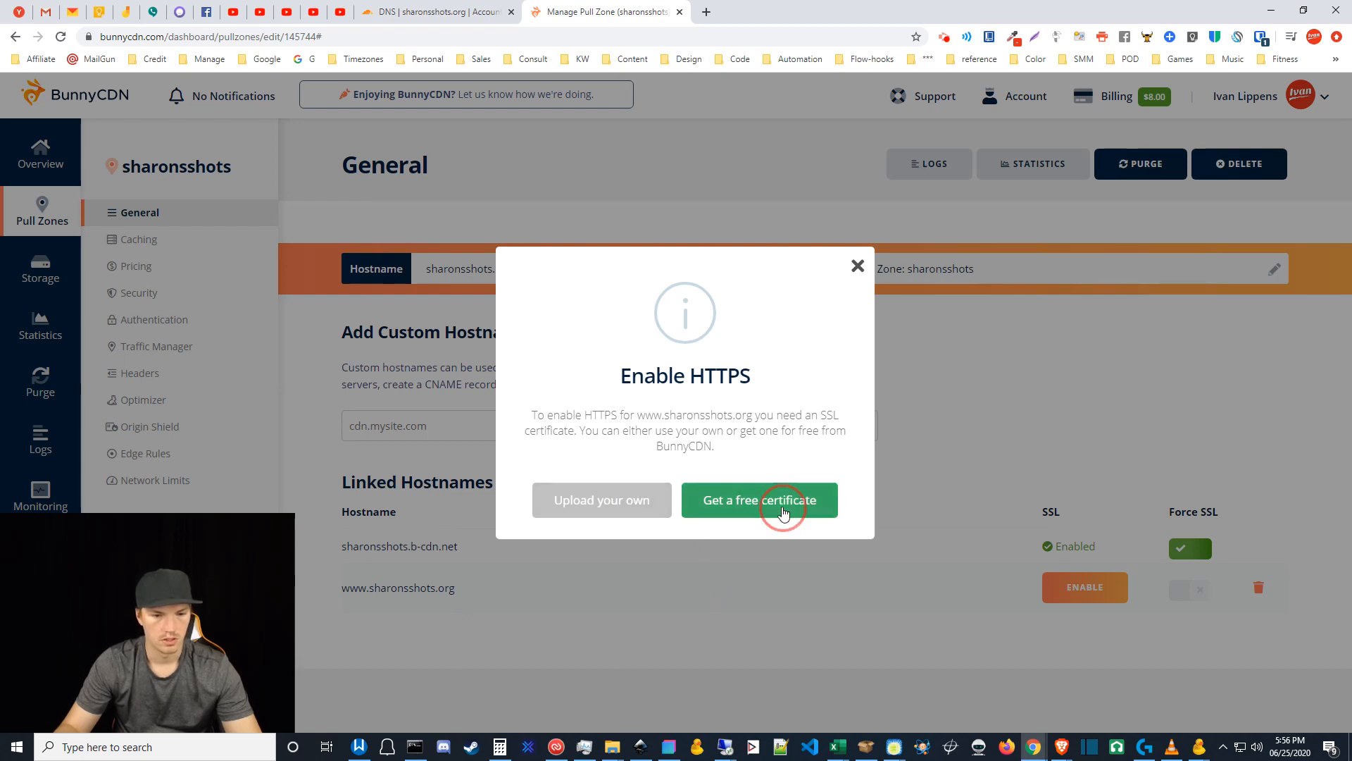
left_click(782, 507)
left_click(692, 512)
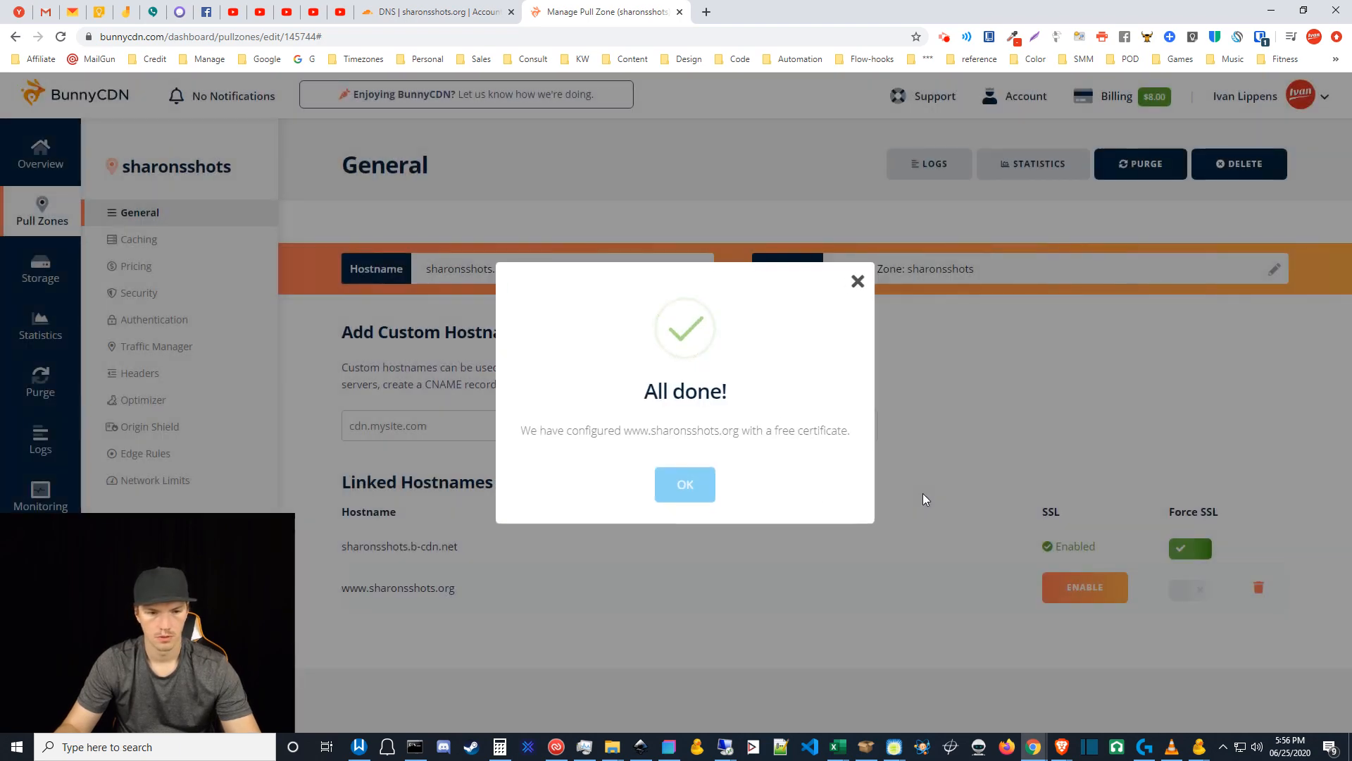
left_click(686, 488)
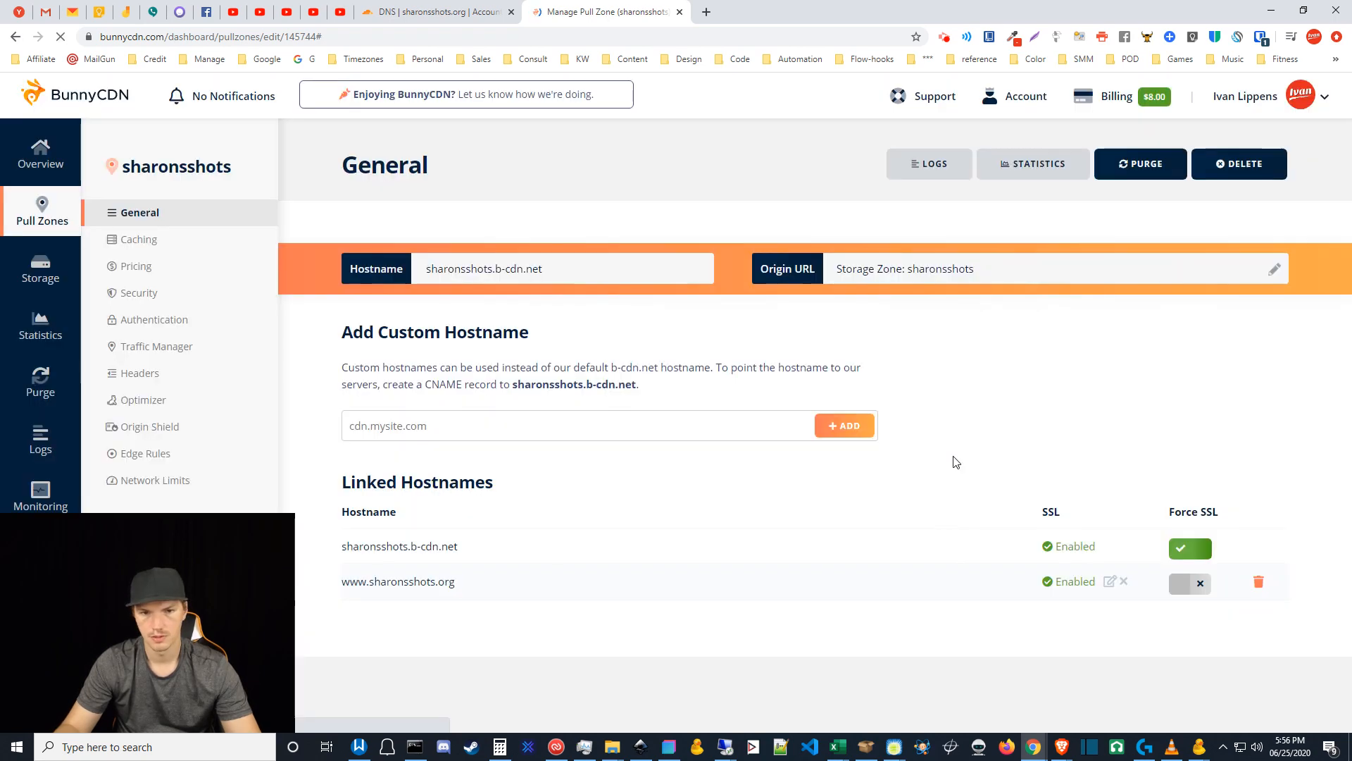
left_click(1183, 589)
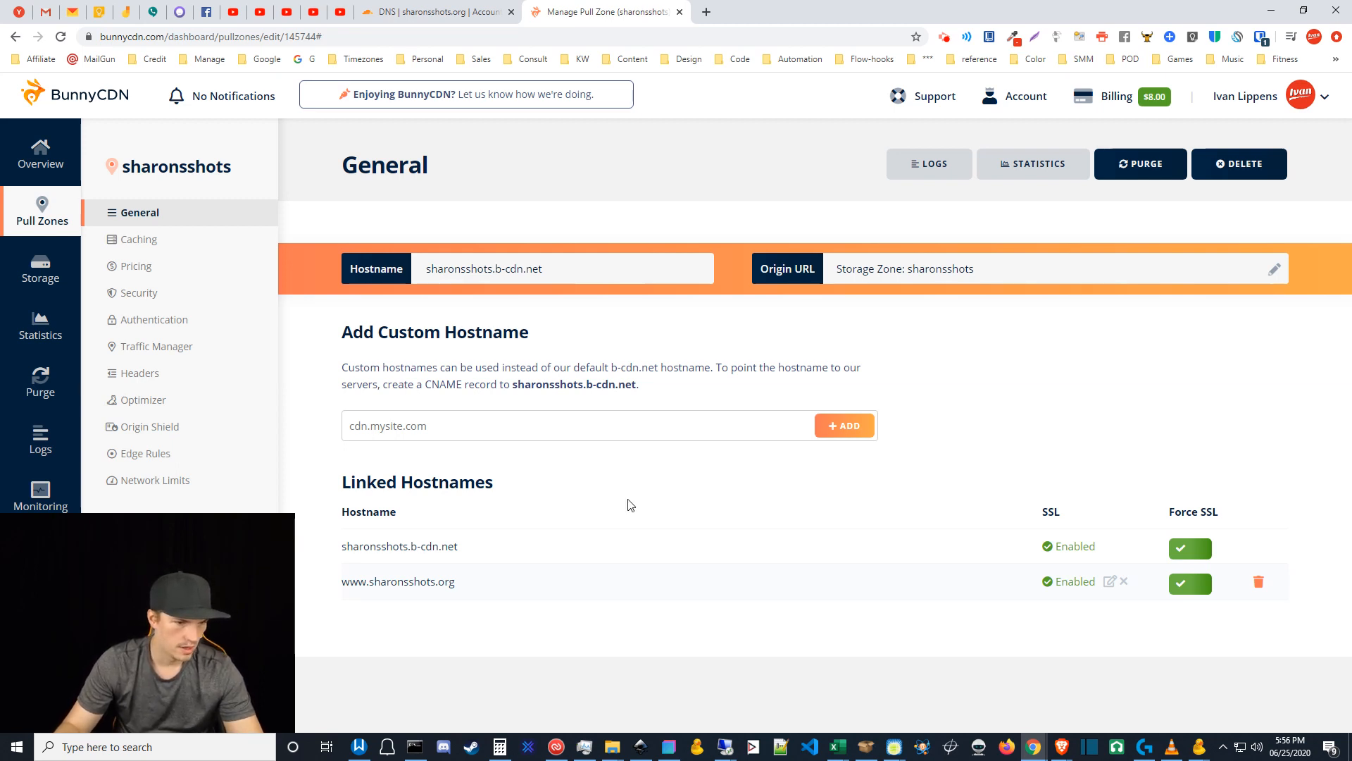
Step: Open the caching settings of the sharonsshots pull zone
left_click(569, 428)
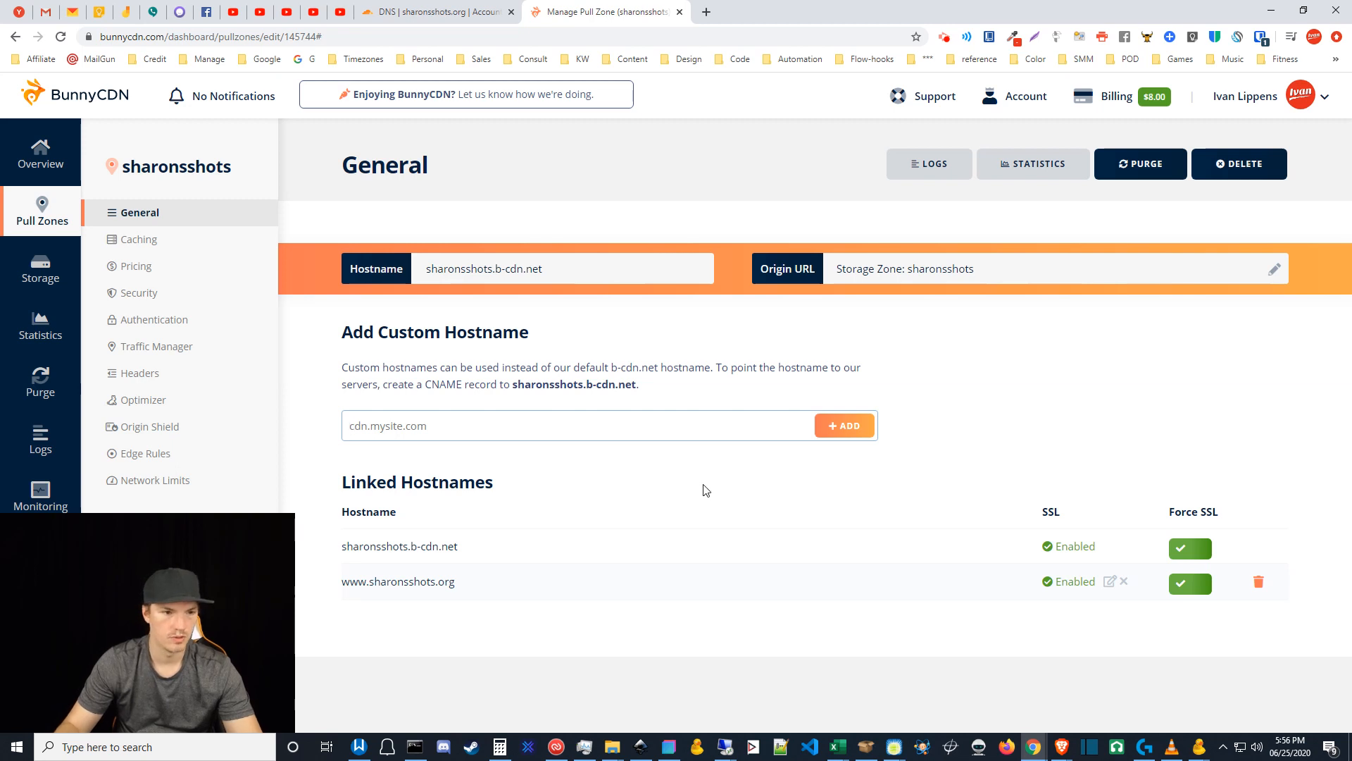
left_click(141, 240)
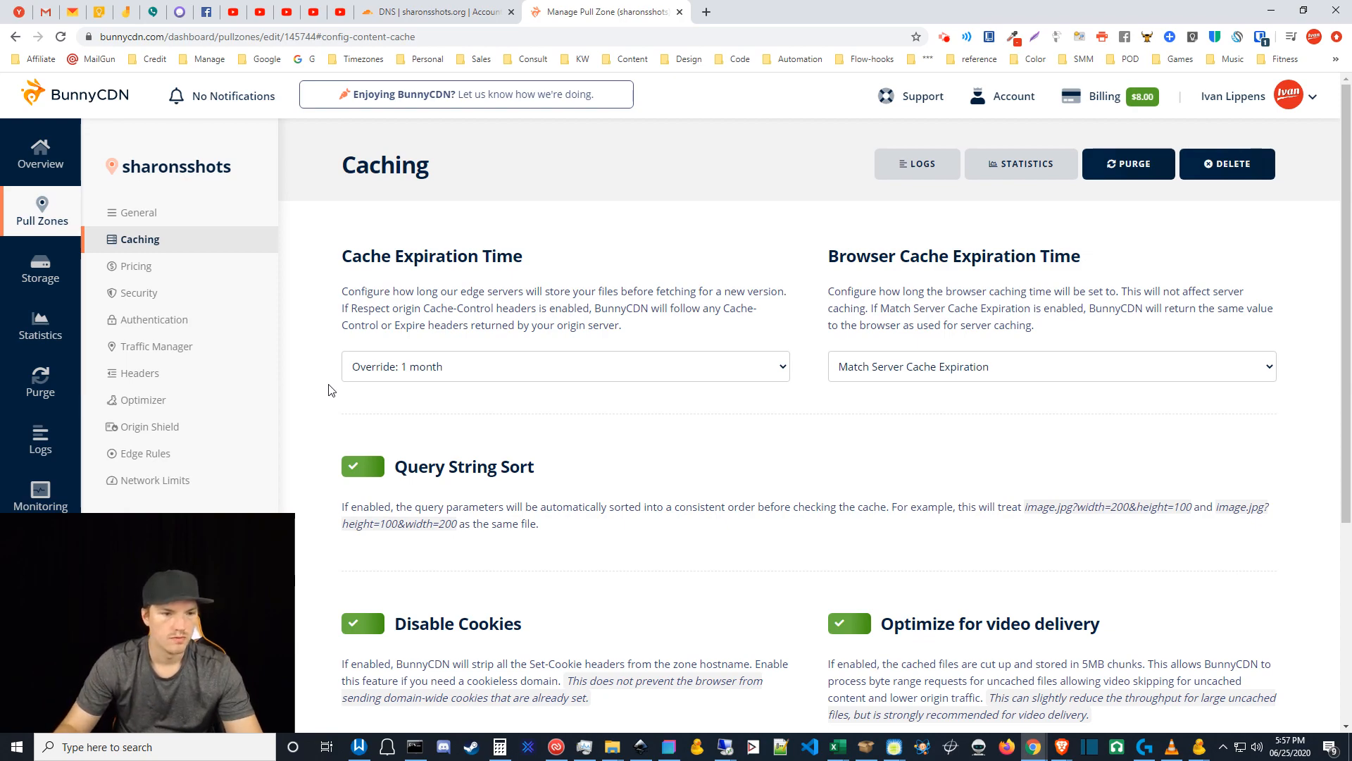
Step: Review the pull zone's caching settings, followed by its pricing tiers and pricing zones
scroll(444, 417, "down", 4)
scroll(615, 474, "up", 4)
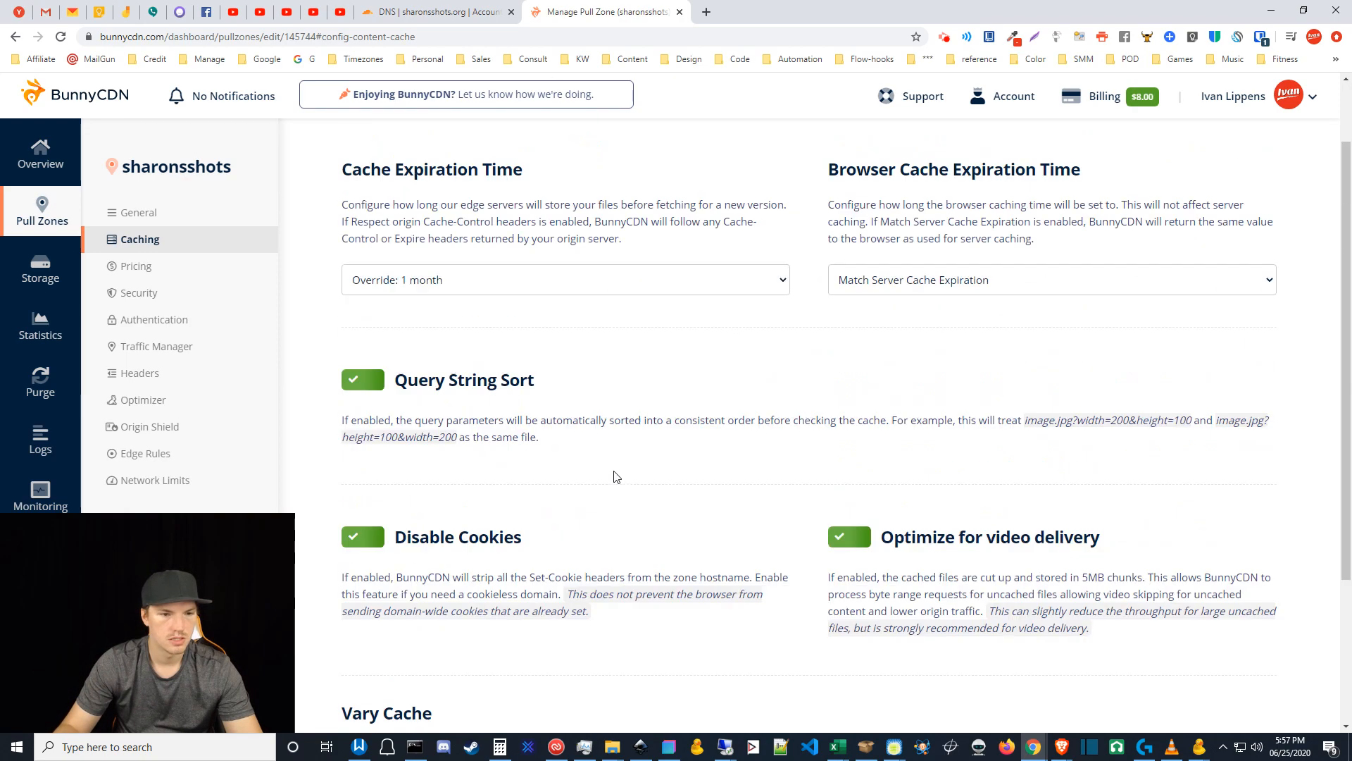
left_click(134, 267)
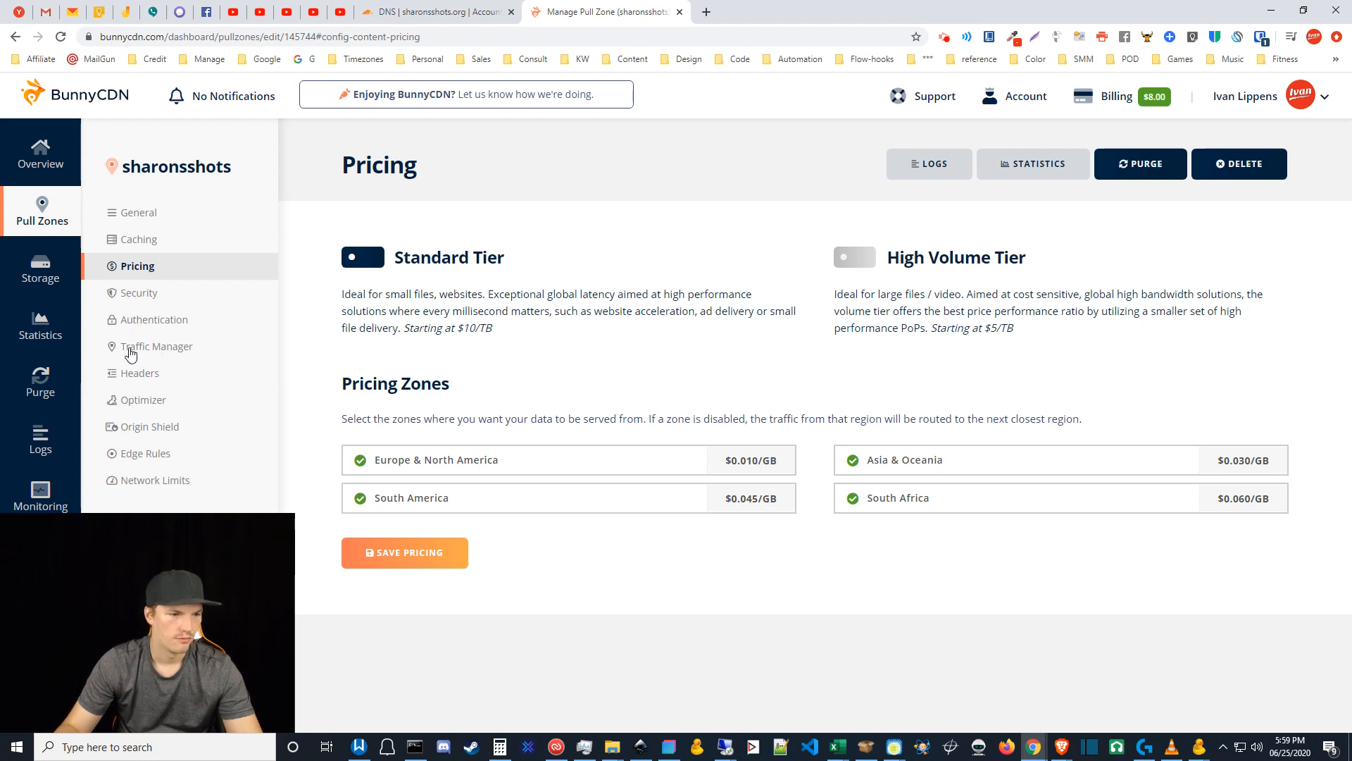
Step: Examine the pull zone's Bunny Optimizer options, from WebP compression and file minification to automatic image optimization and watermarking
left_click(135, 405)
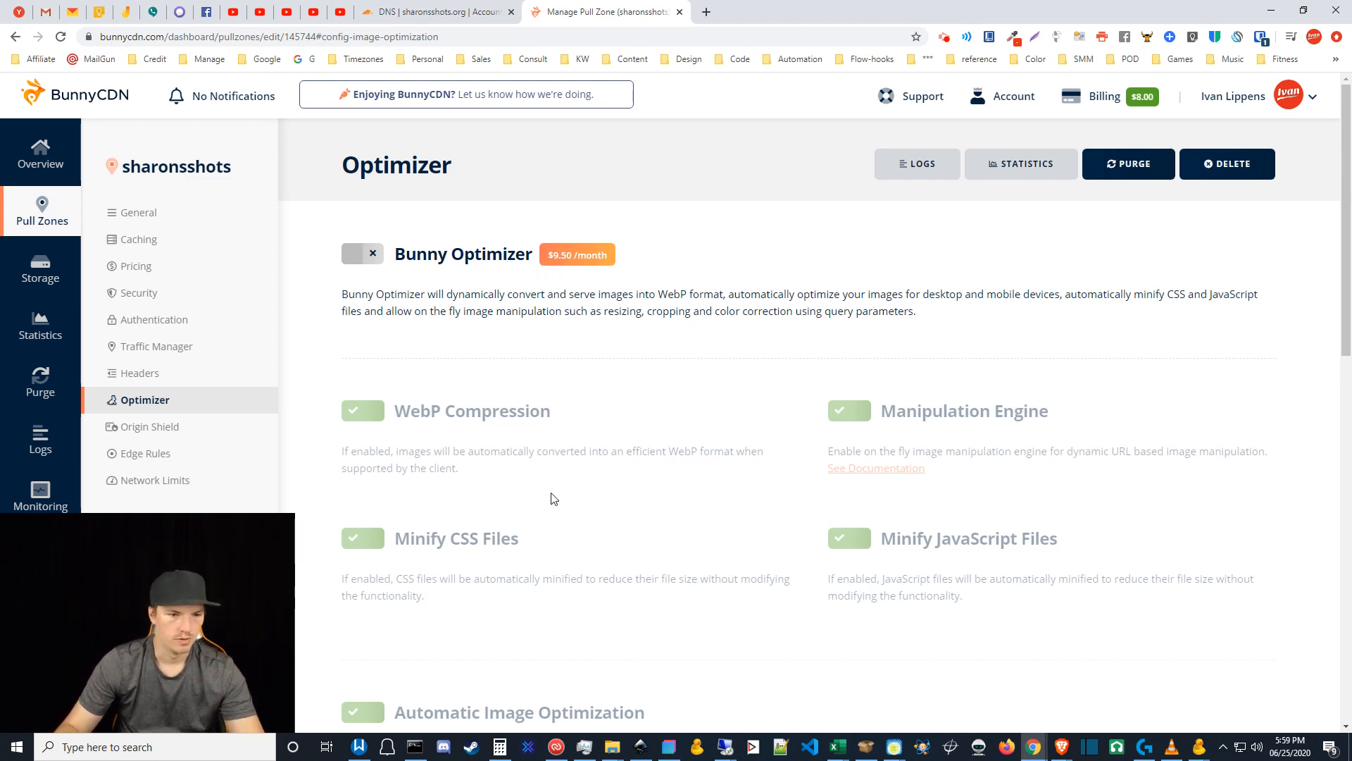
scroll(1268, 303, "down", 3)
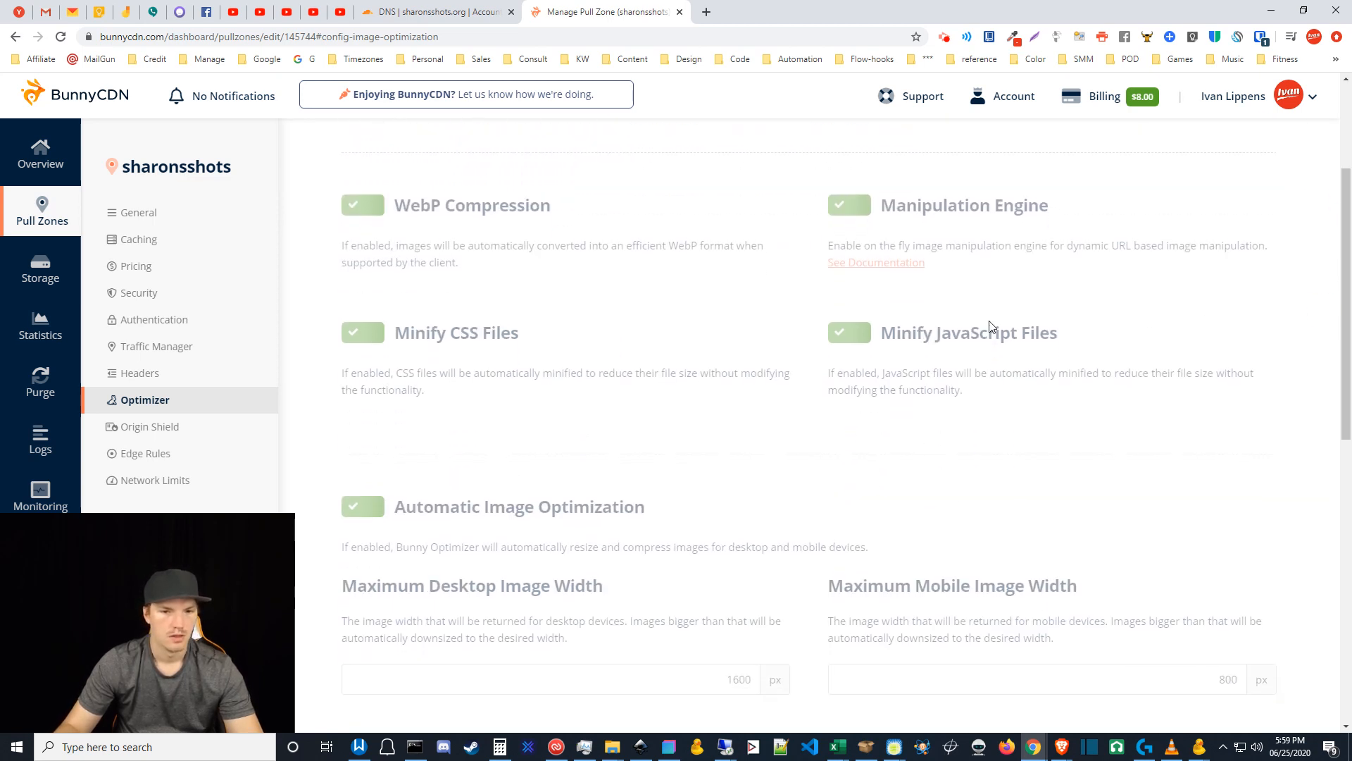
left_click_drag(1345, 331, 1344, 408)
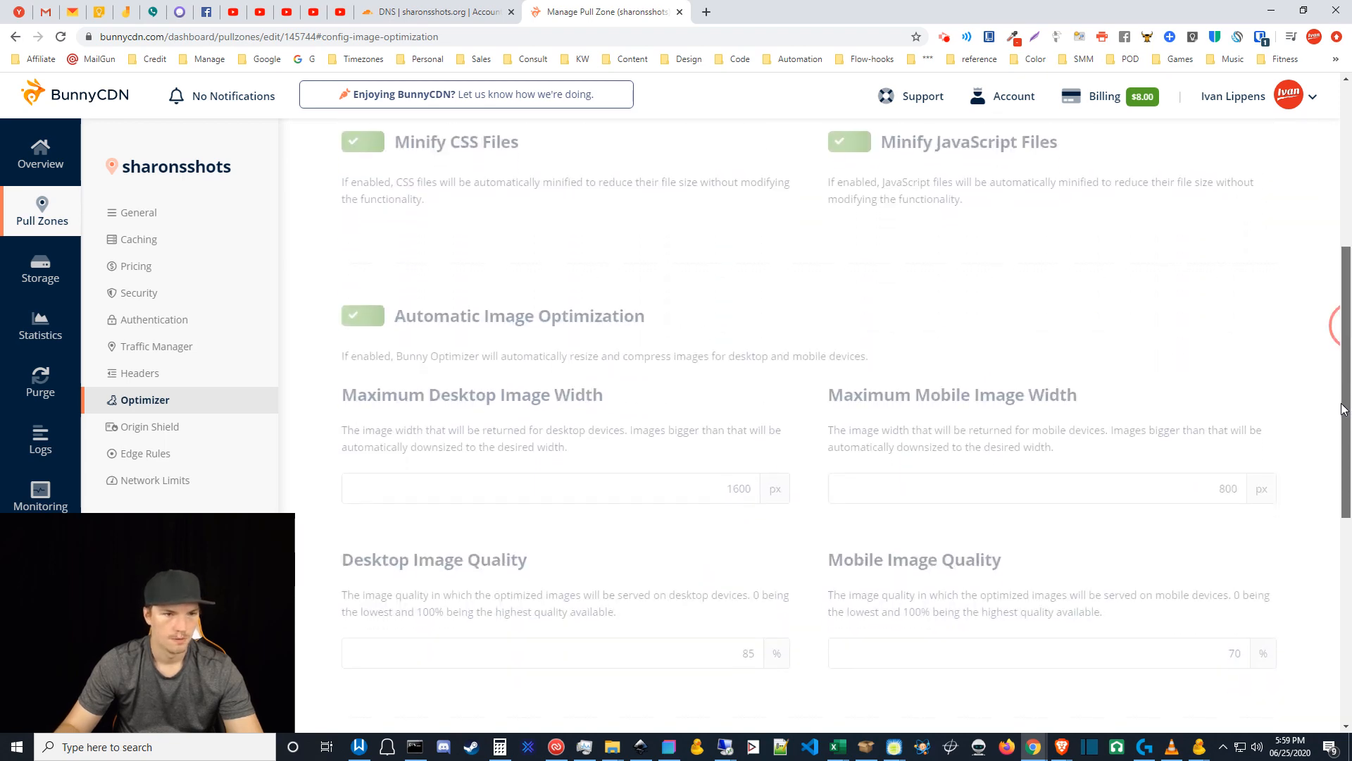
scroll(834, 393, "up", 4)
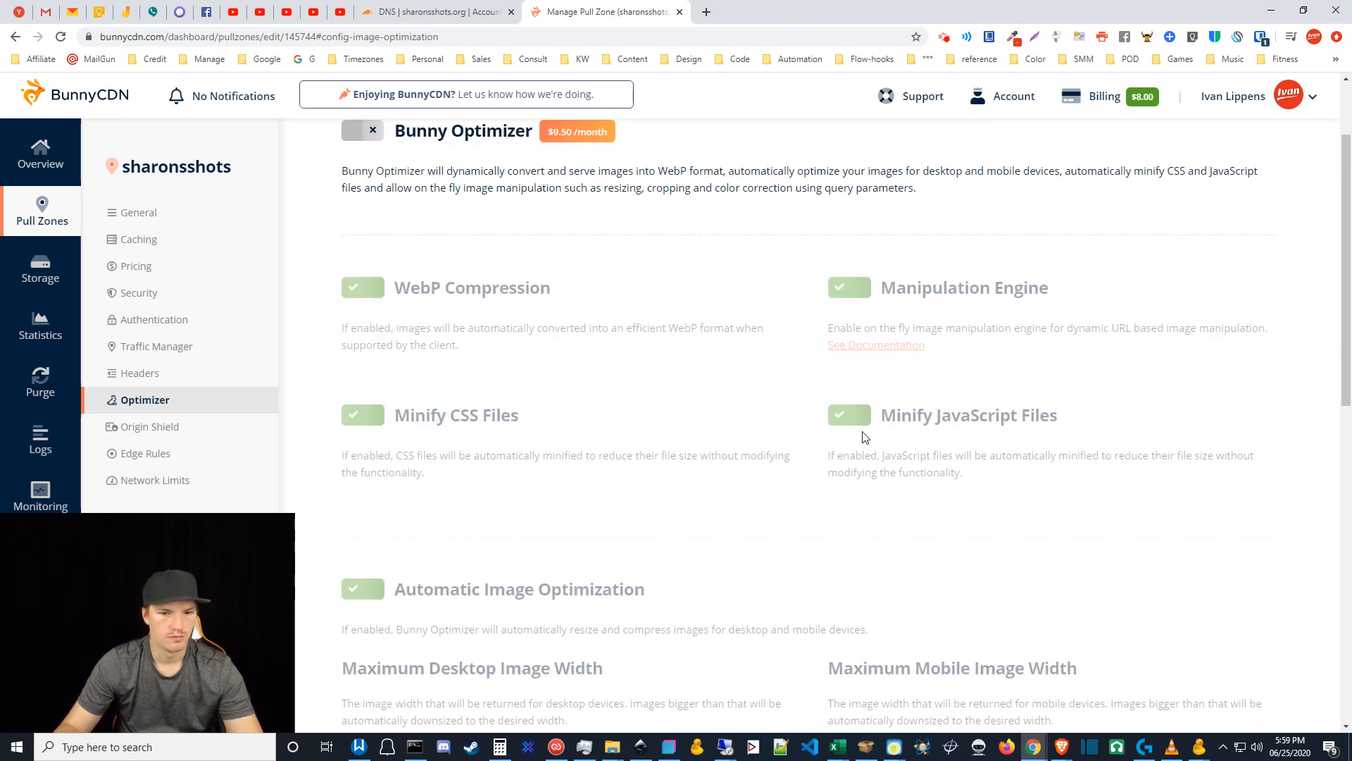
left_click_drag(1343, 281, 1277, 423)
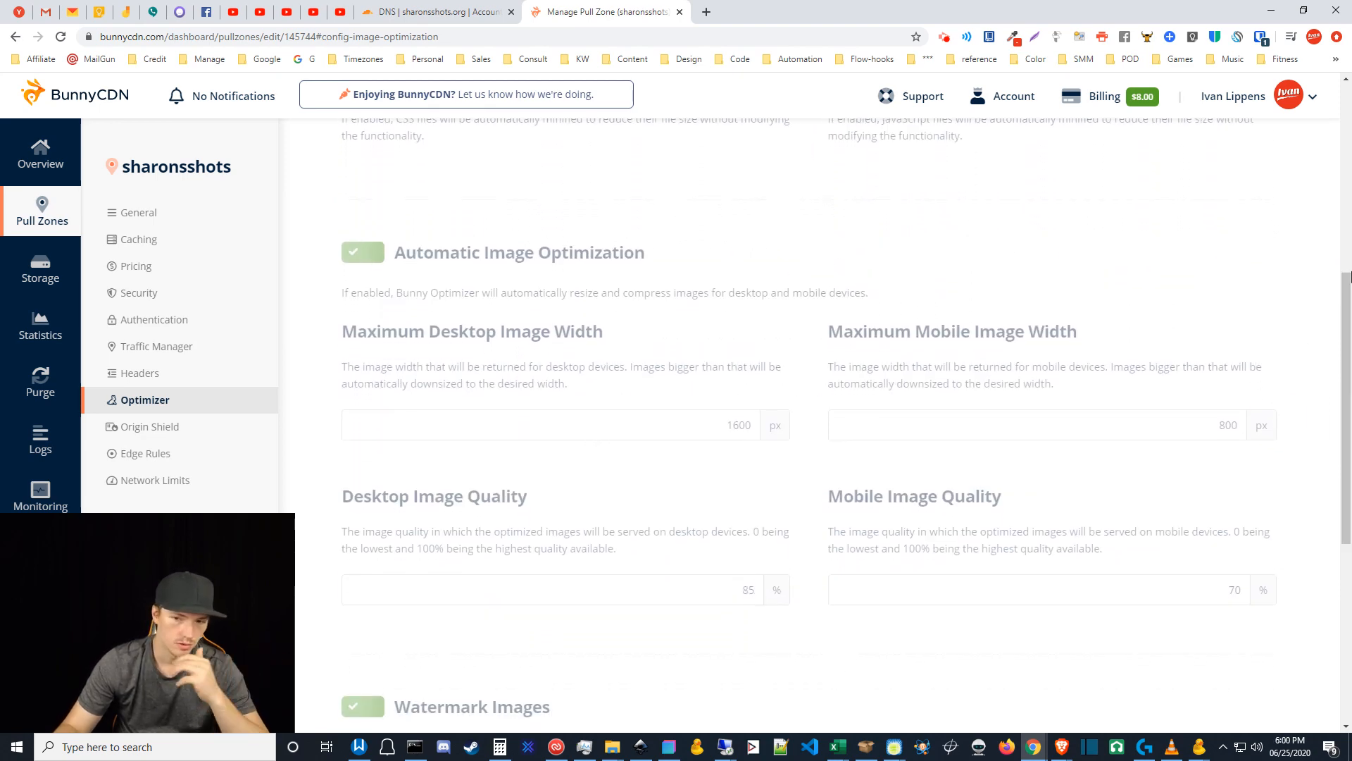
left_click_drag(1351, 275, 1340, 414)
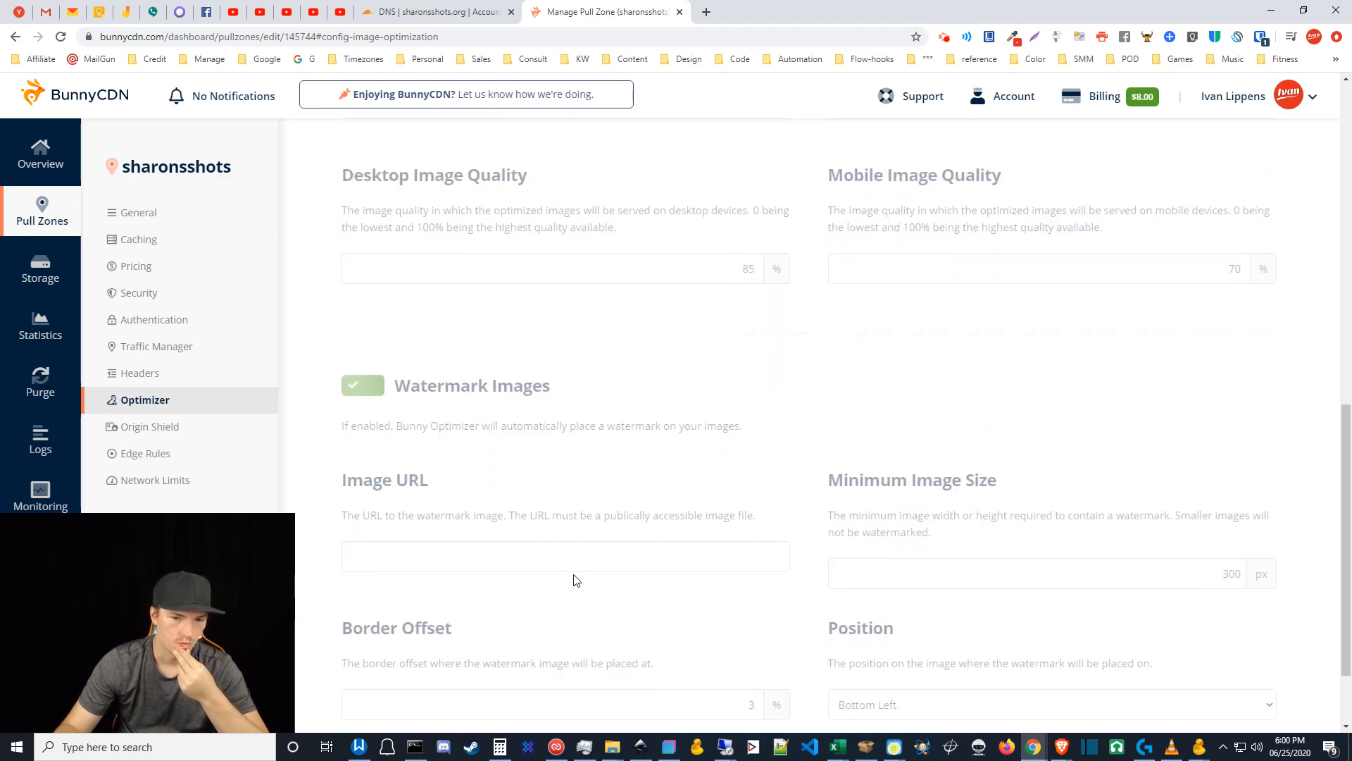
scroll(576, 580, "down", 2)
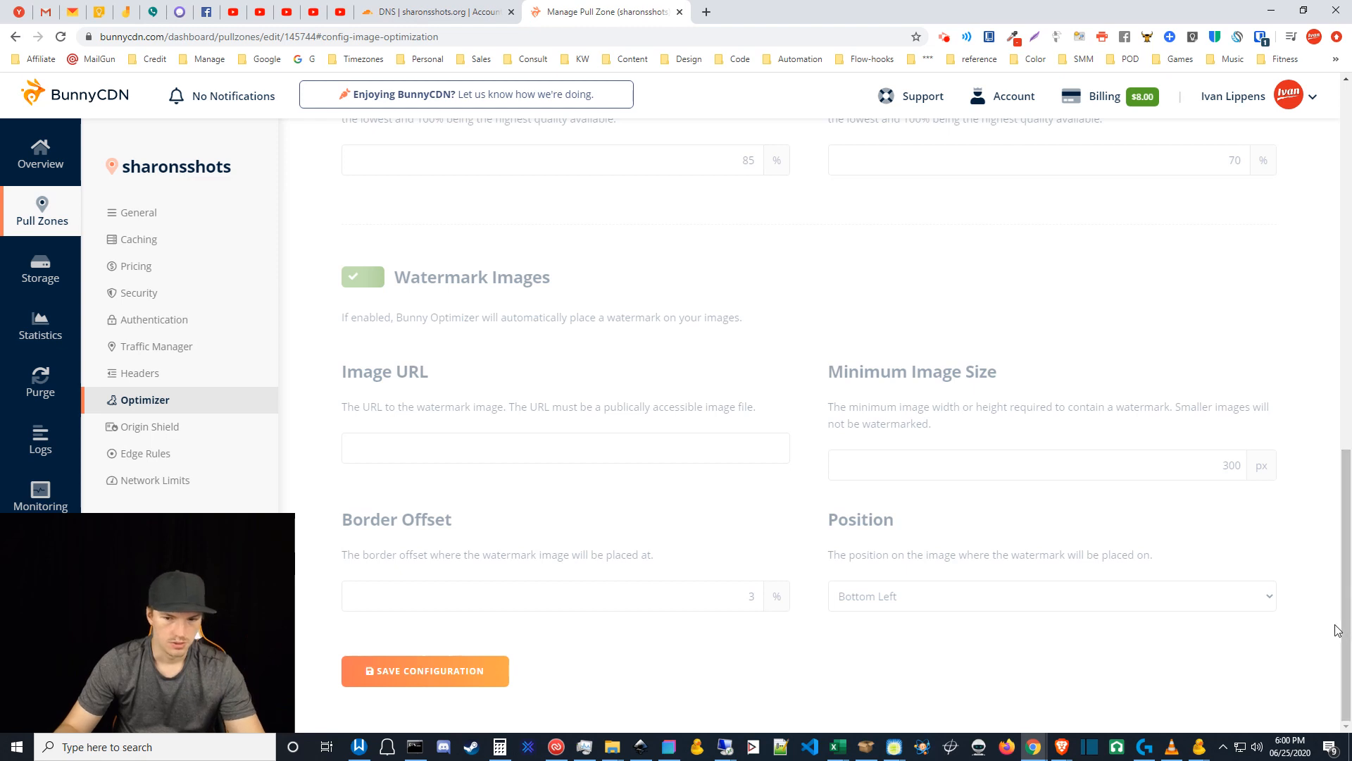
left_click_drag(1349, 590, 1315, 357)
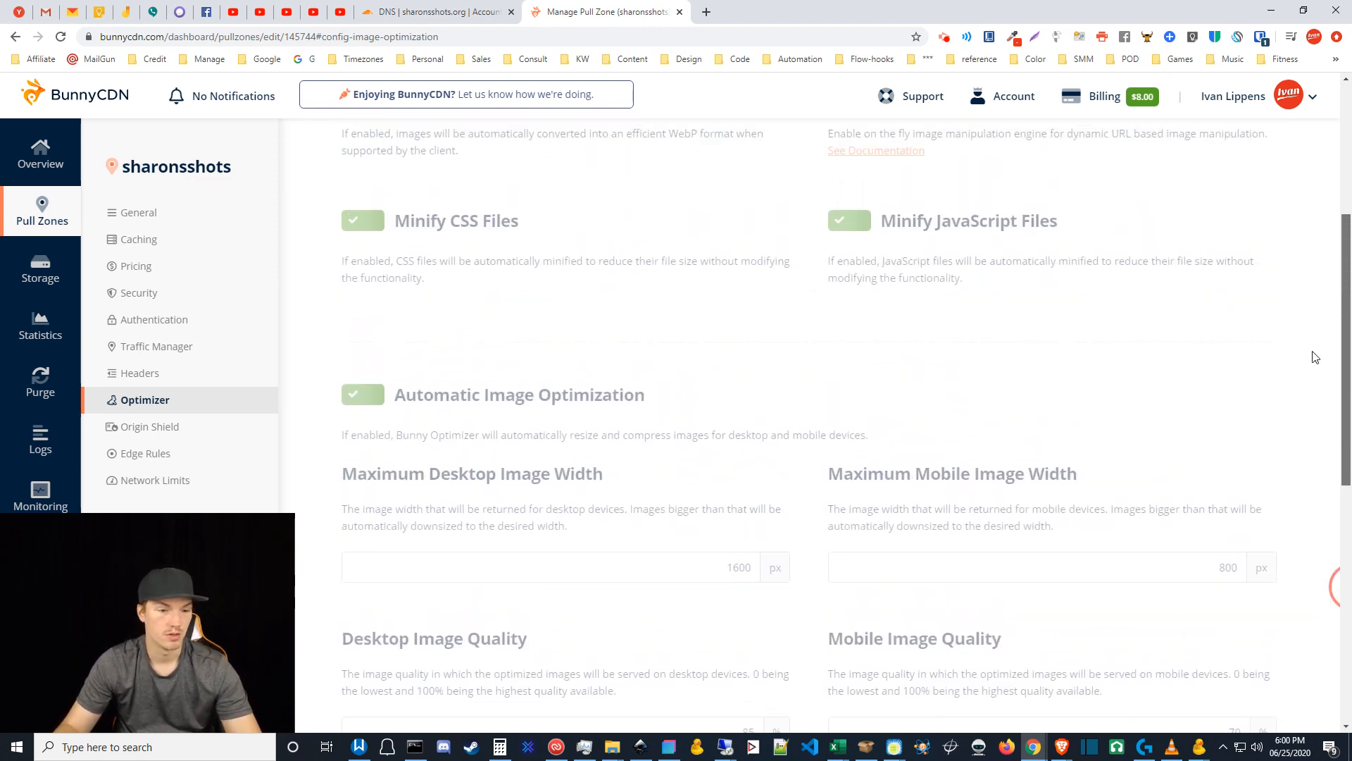
scroll(1314, 357, "up", 5)
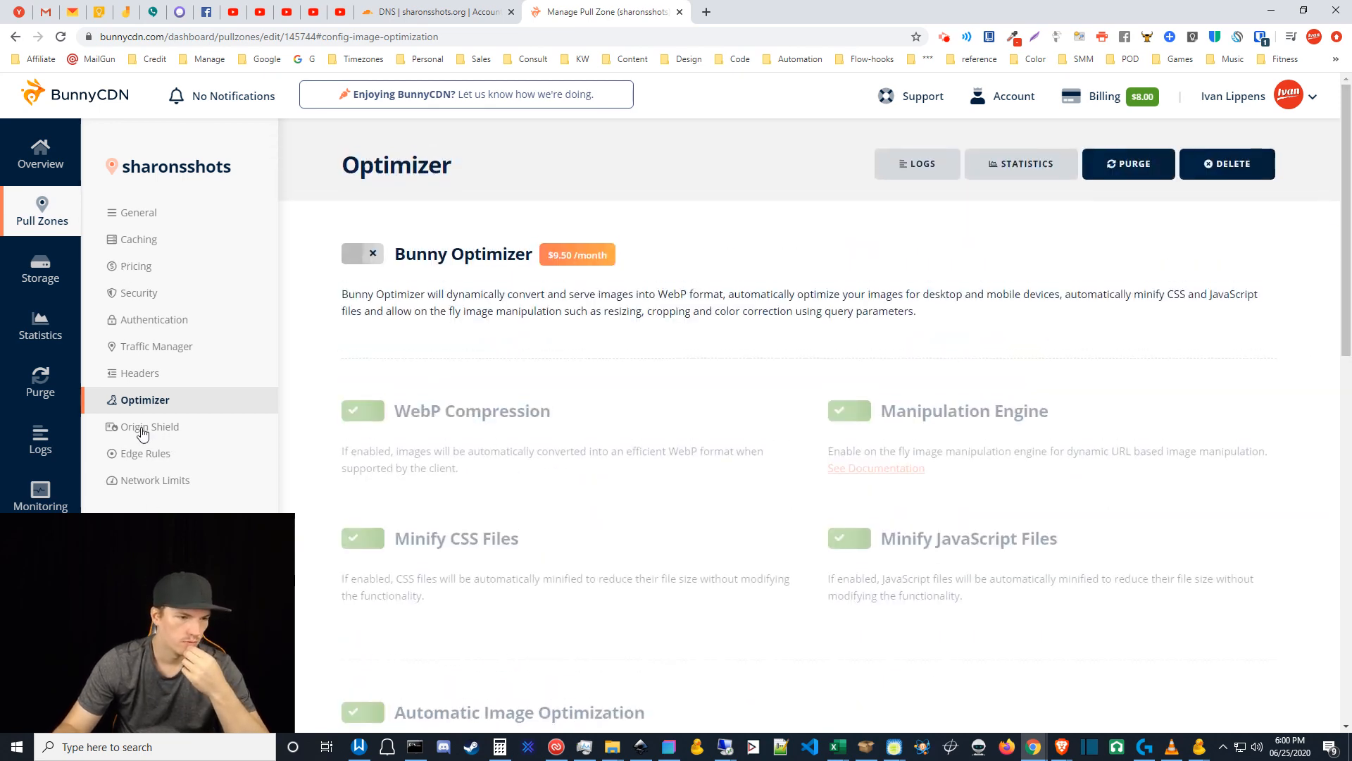
Step: Inspect the pull zone's network limits, including the monthly bandwidth limit, without changing them
left_click(146, 482)
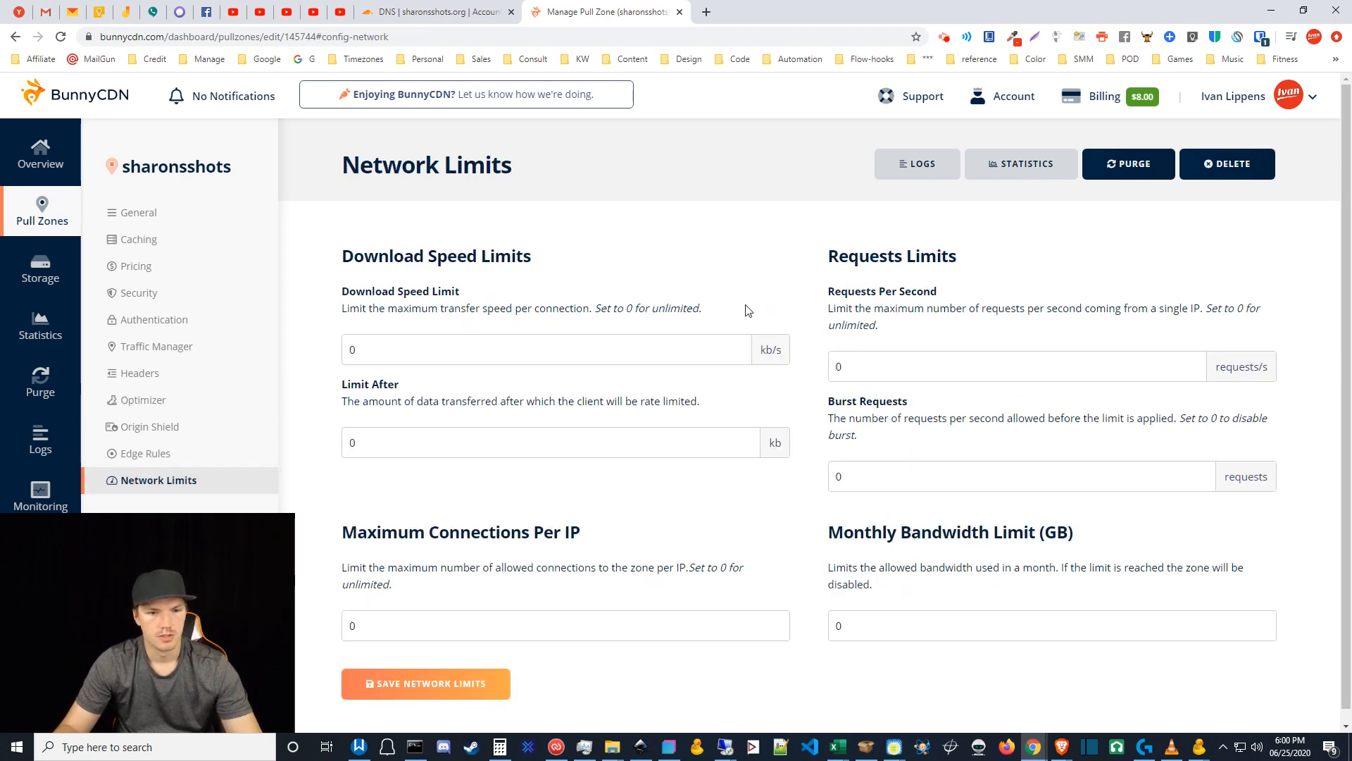
double_click(877, 625)
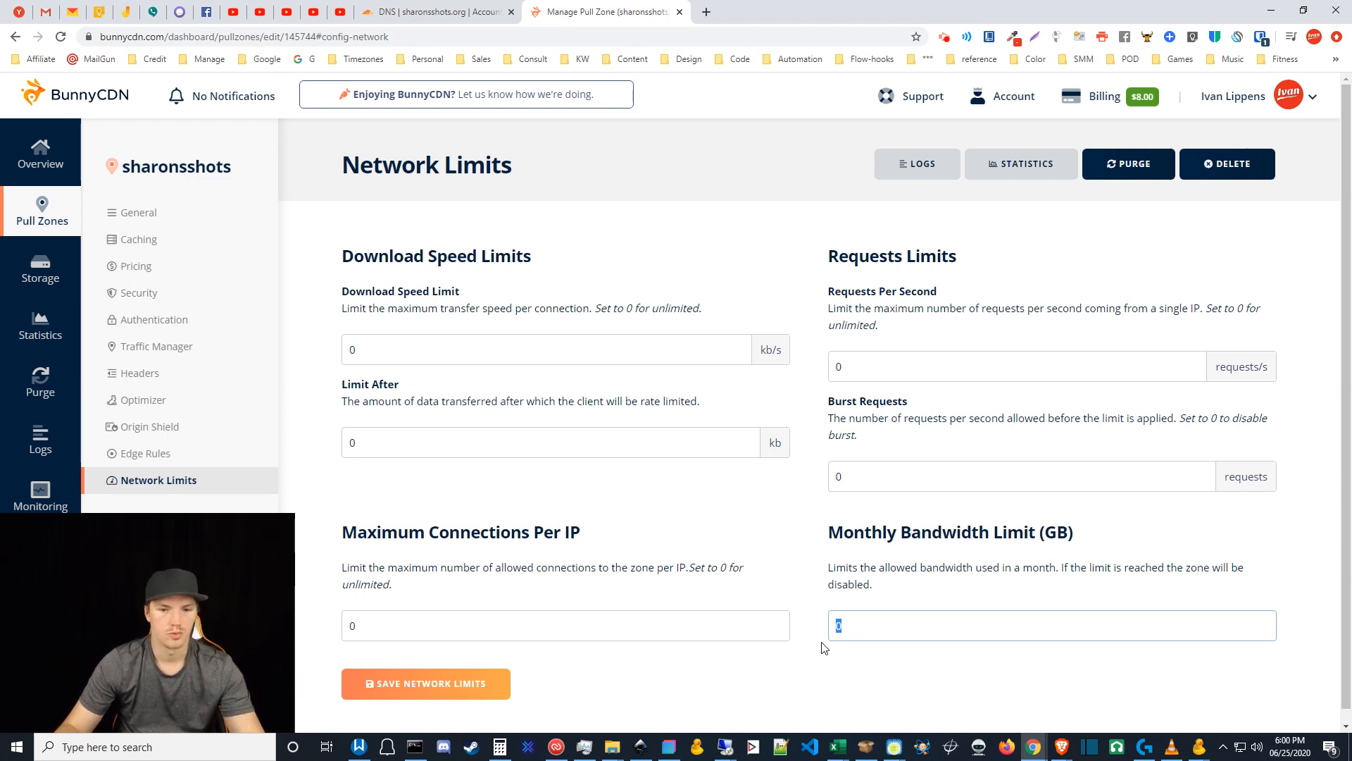
left_click(801, 595)
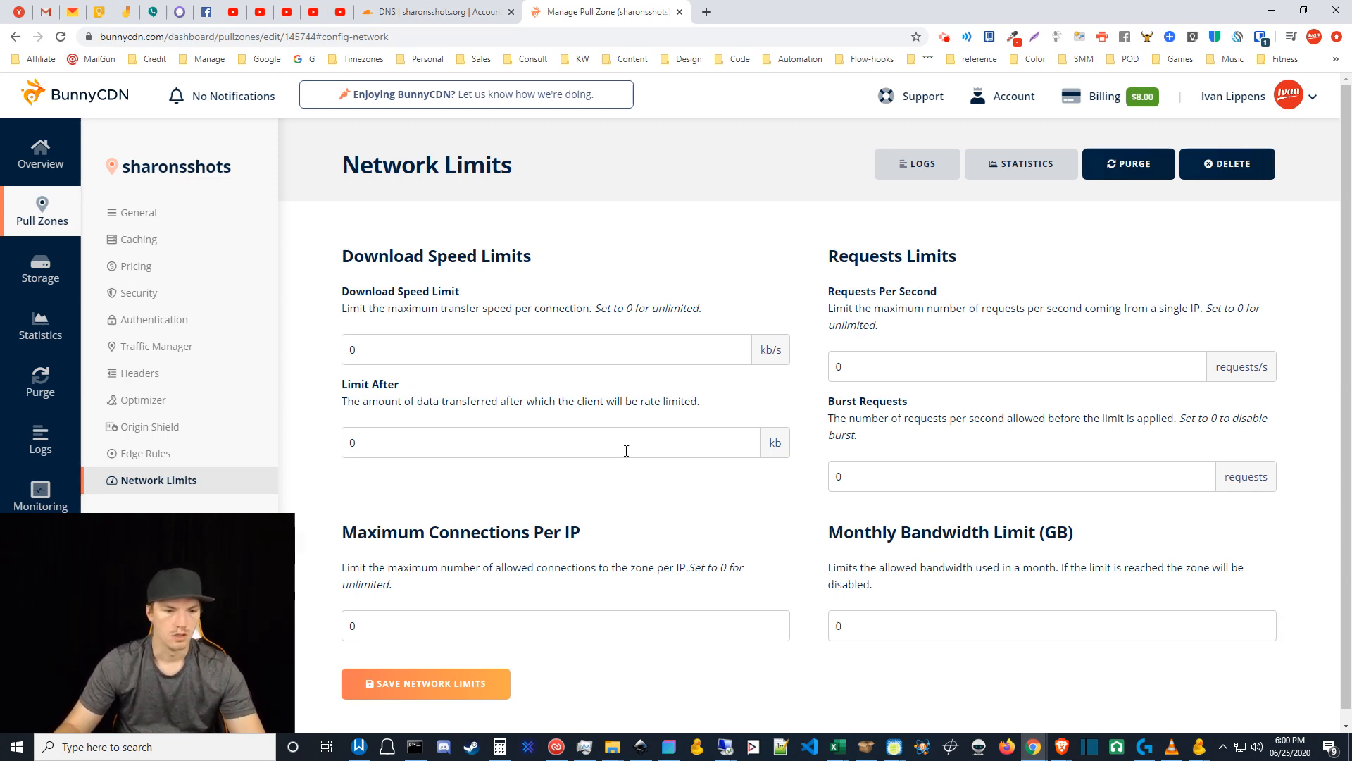
Step: Start a new edge rule for the sharonsshots pull zone with the Redirect To URL action
left_click(142, 457)
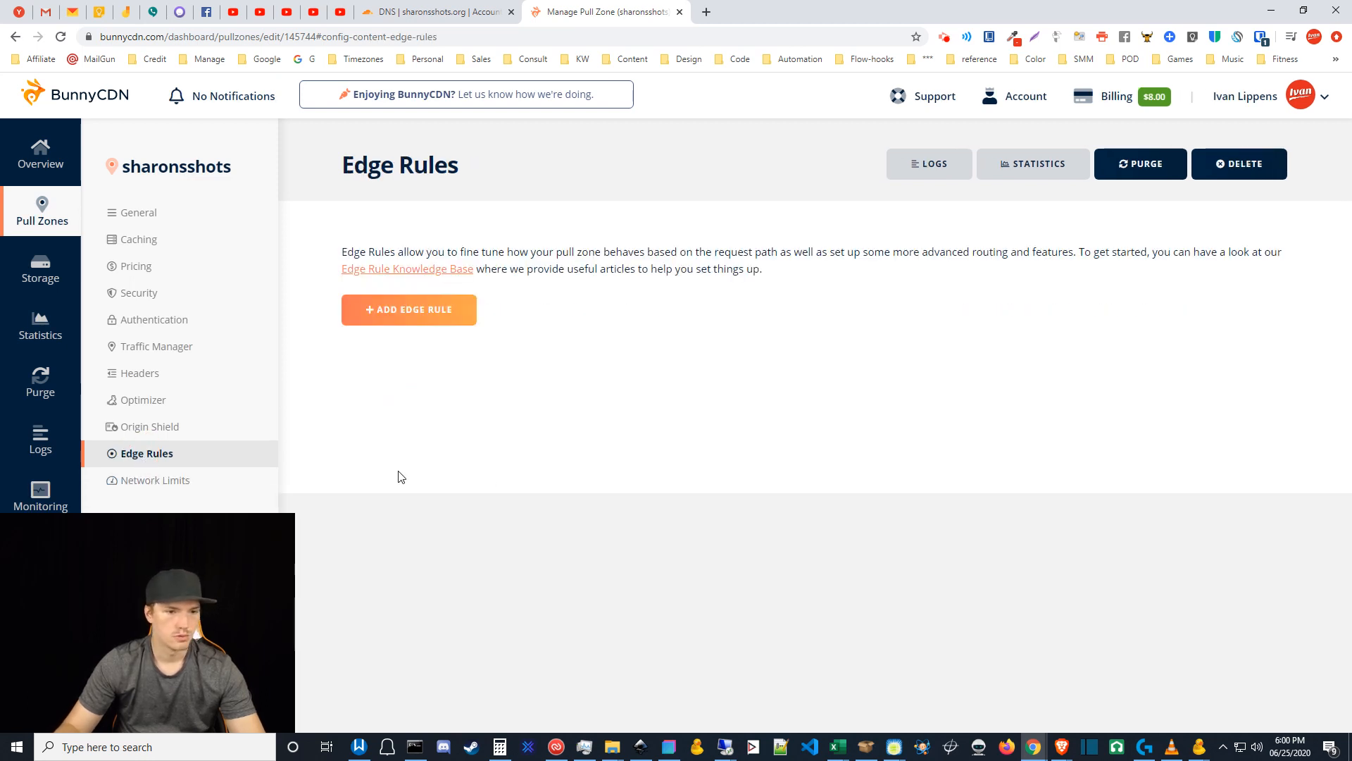
left_click(410, 312)
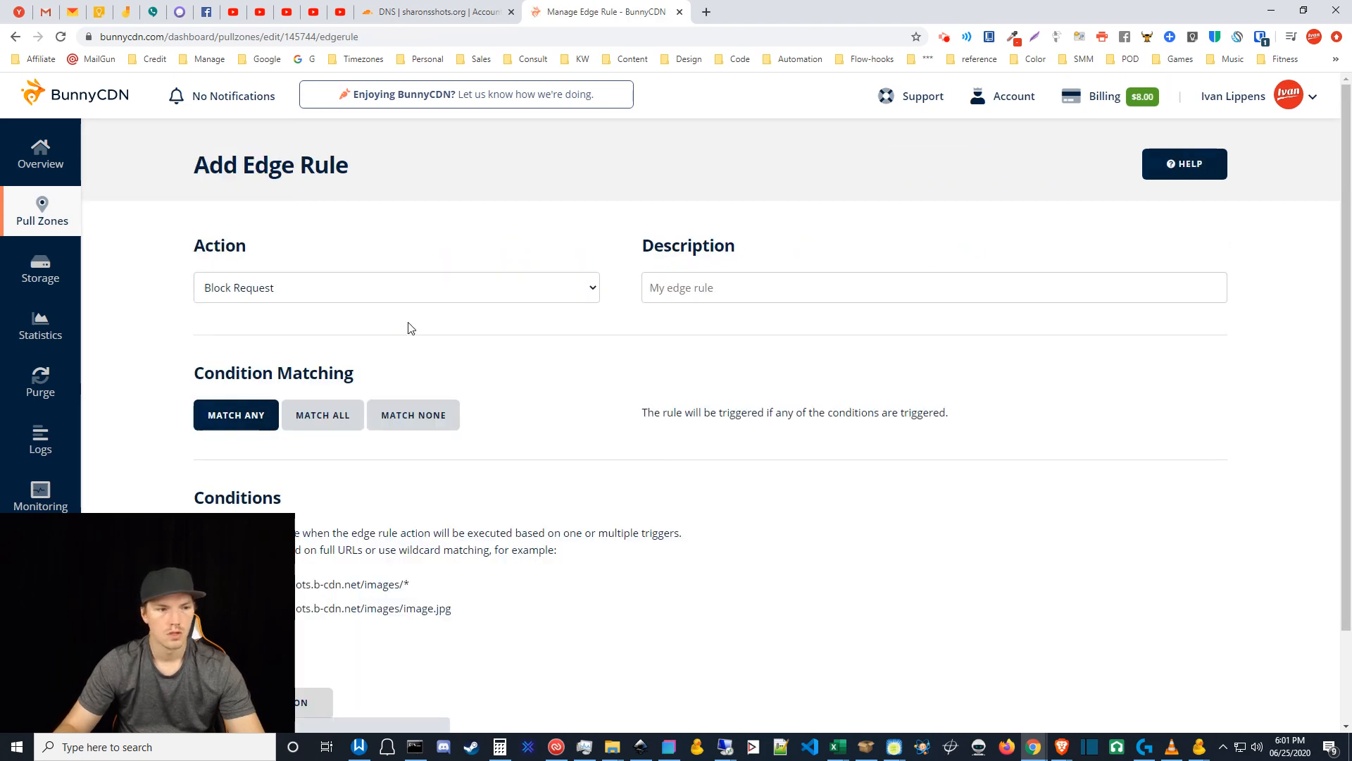
left_click(371, 288)
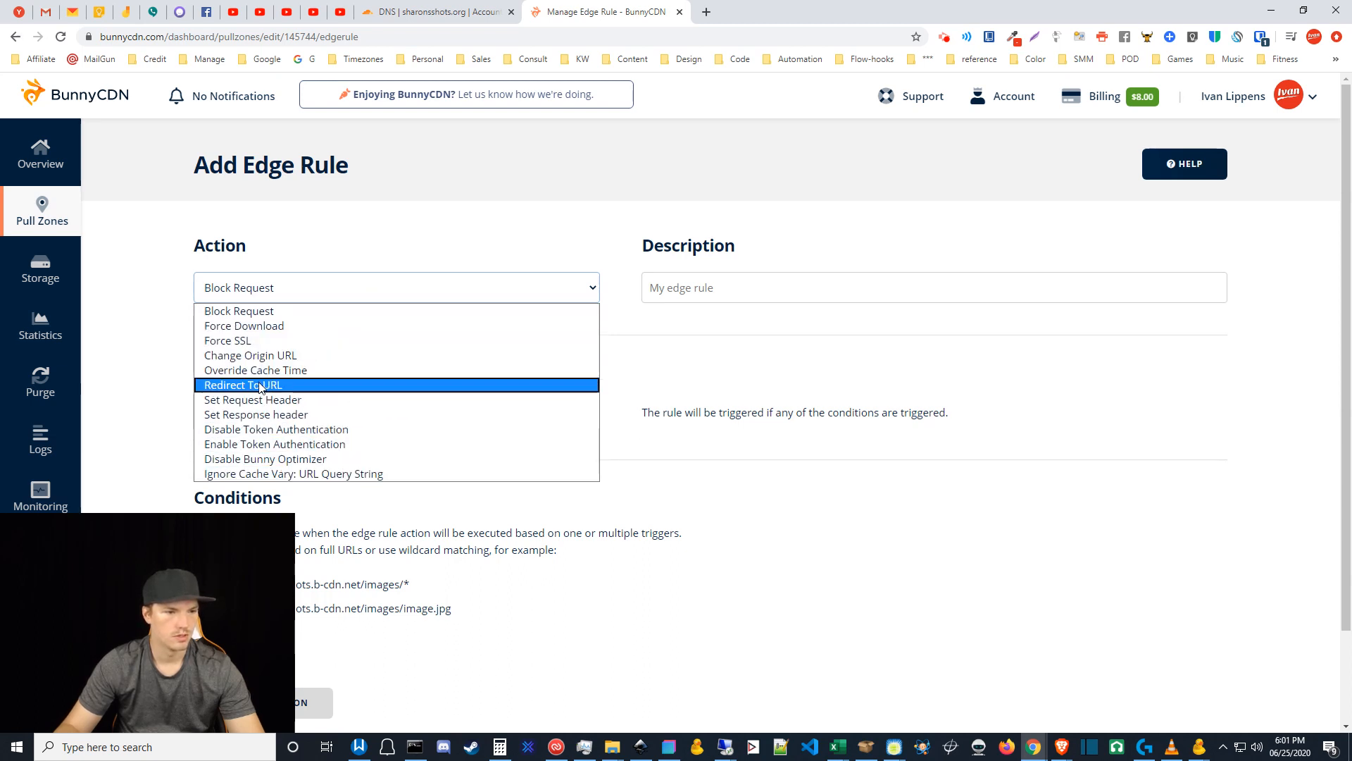
left_click(416, 384)
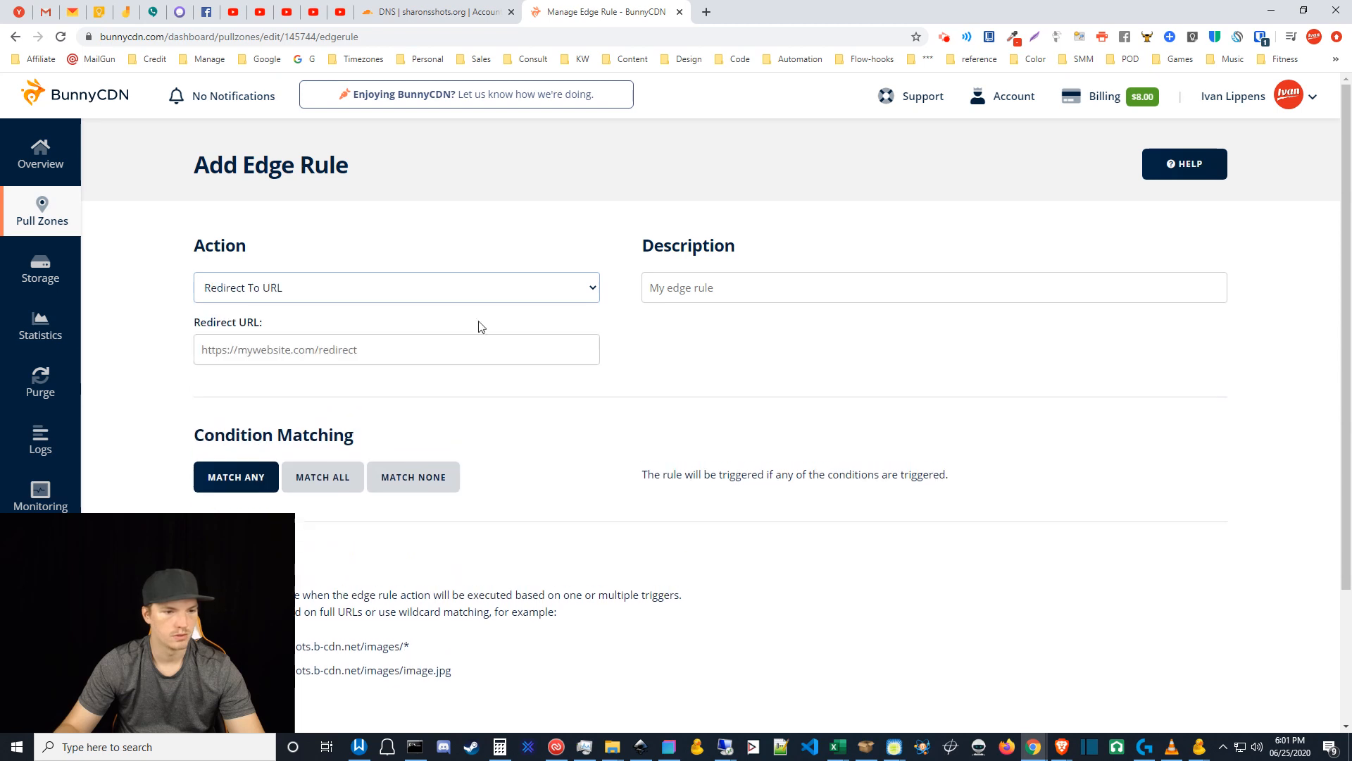
Step: Fill the edge rule's redirect URL with the placeholder text asdasdfsdf
left_click(254, 350)
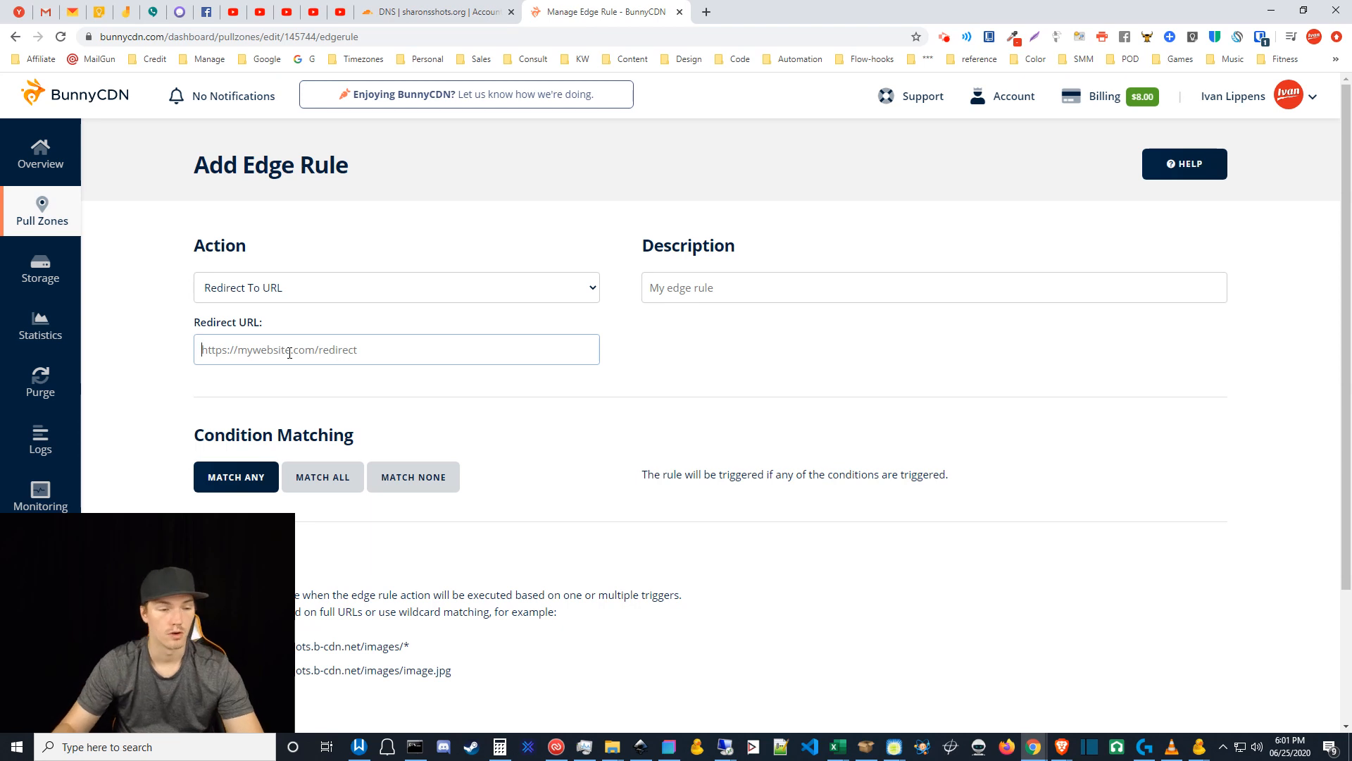
left_click(567, 358)
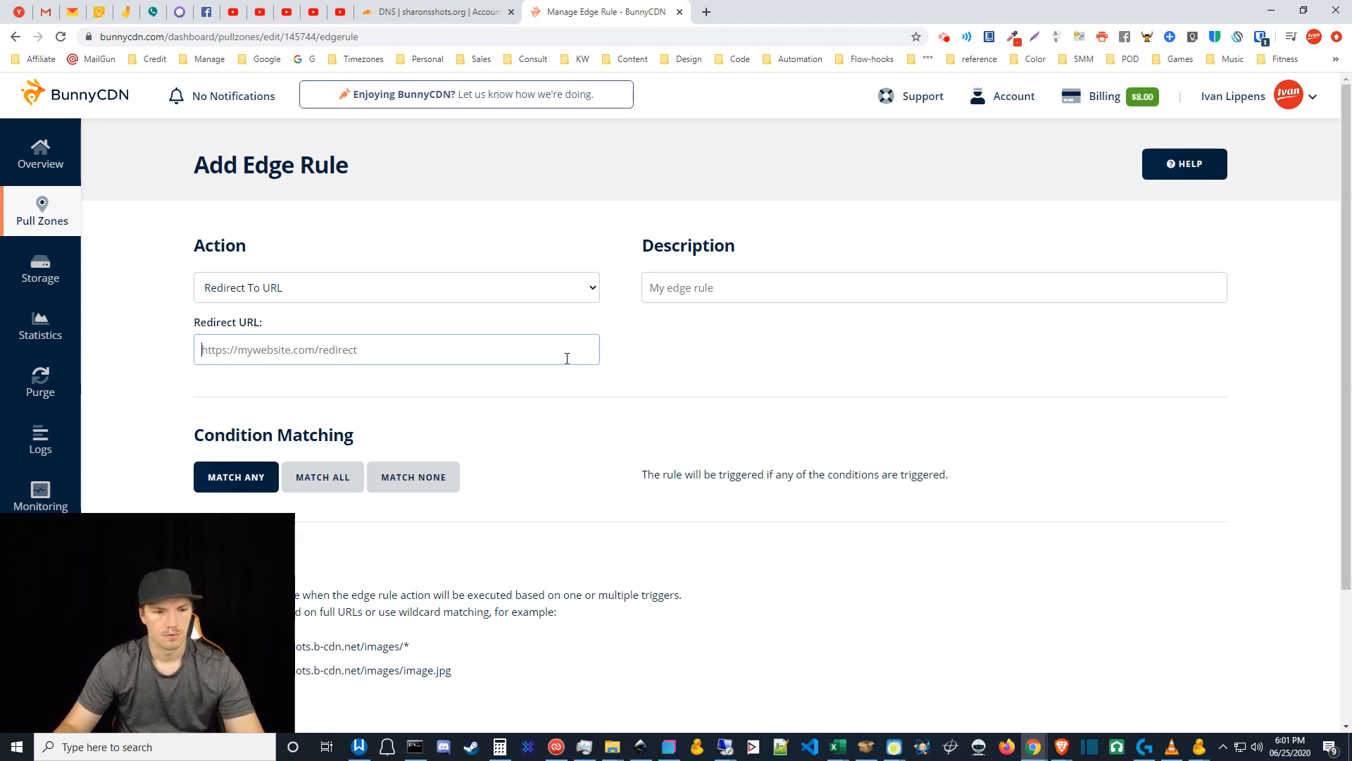
type("asdasdfsdf")
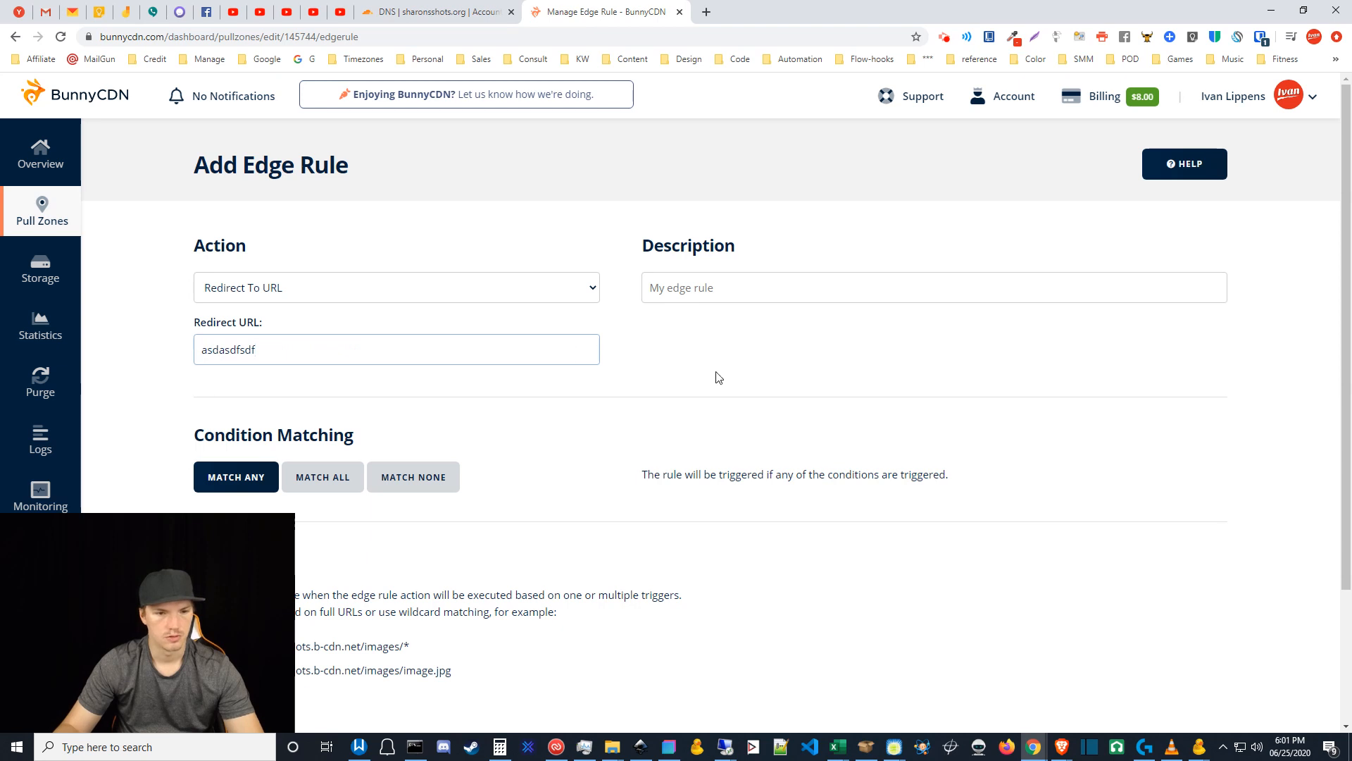
Step: Read the trigger examples and add a Request URL condition set to Match Any to the edge rule
scroll(717, 378, "down", 2)
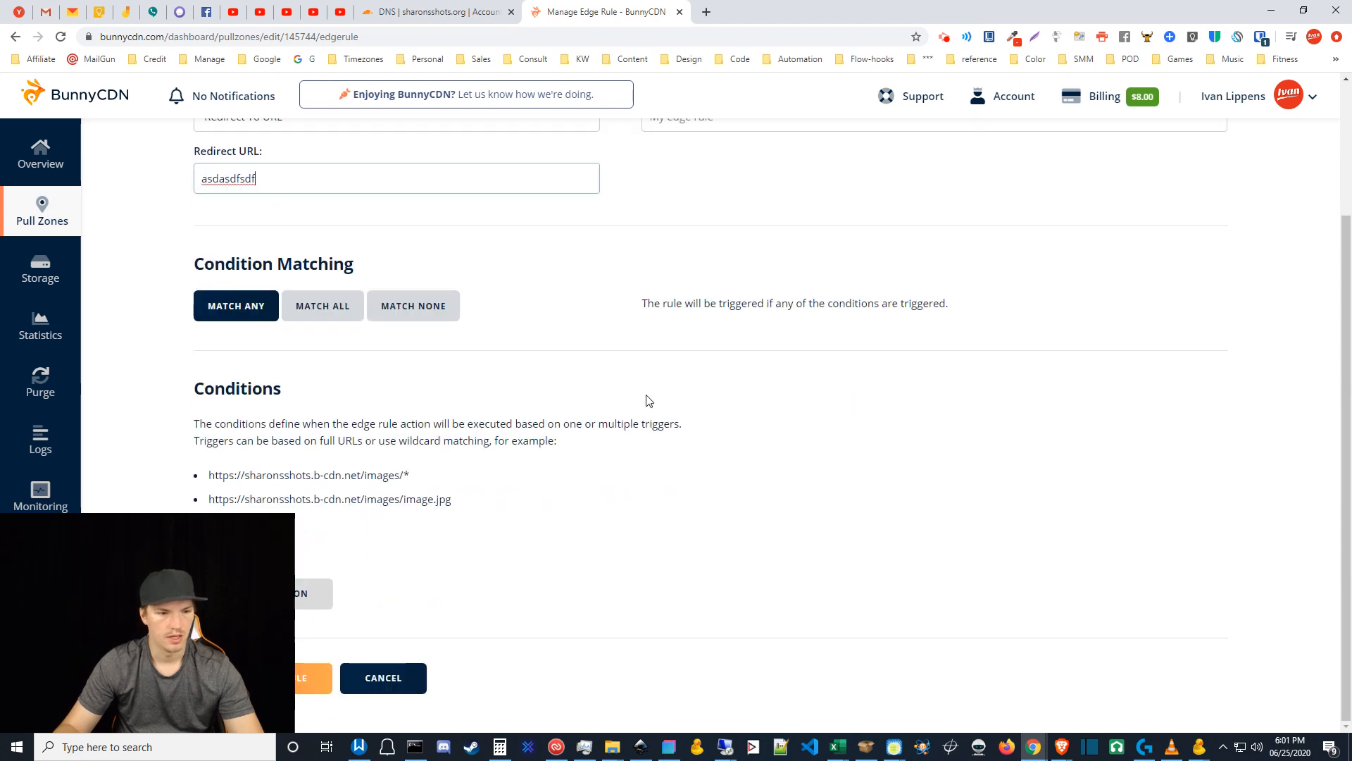
left_click_drag(199, 589, 886, 599)
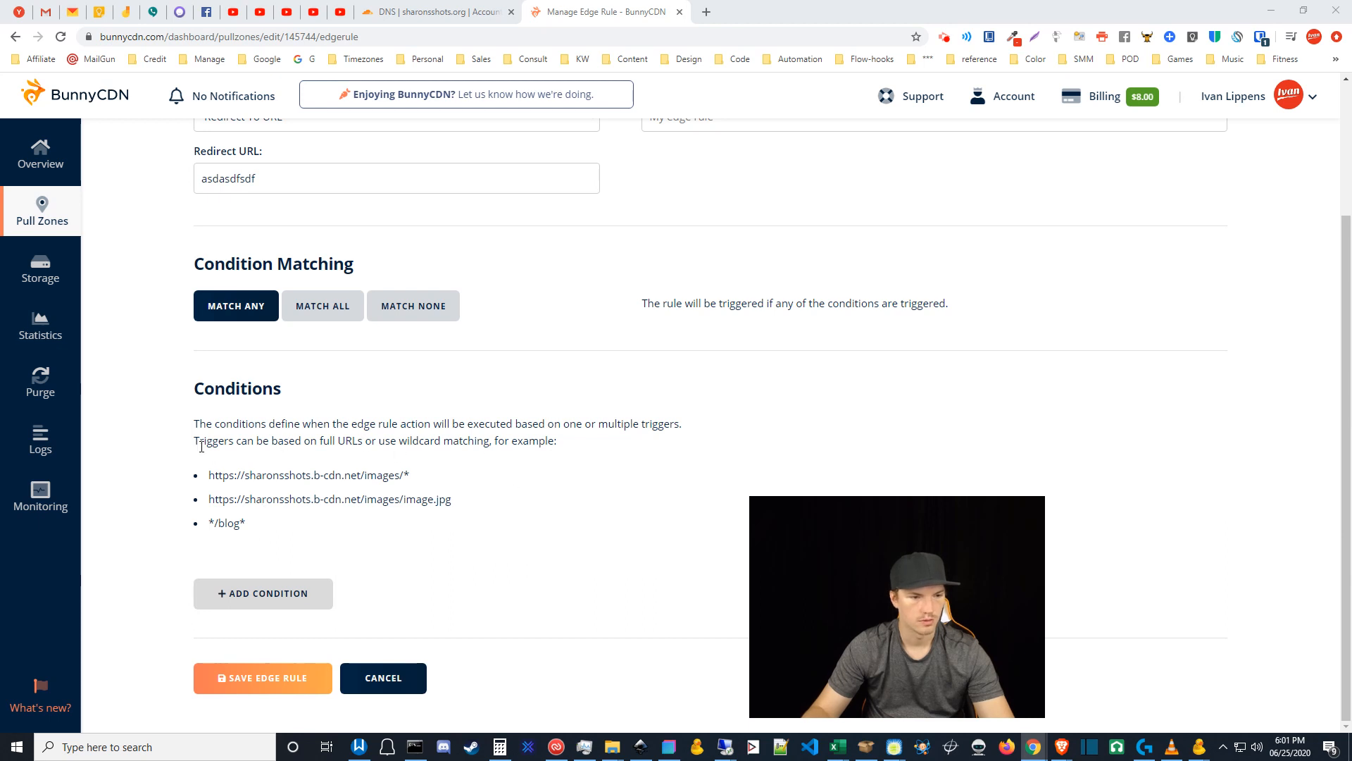
left_click_drag(312, 437, 522, 467)
left_click(521, 468)
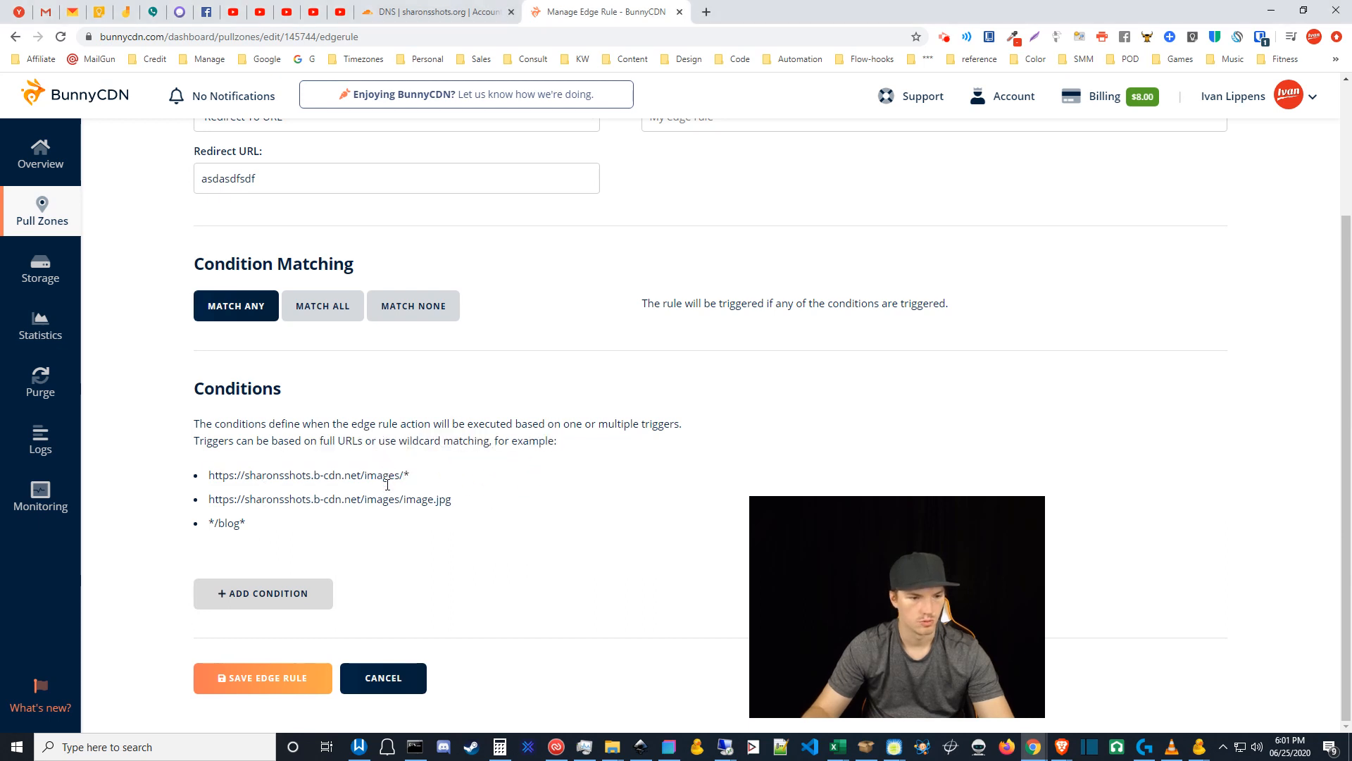
left_click(279, 598)
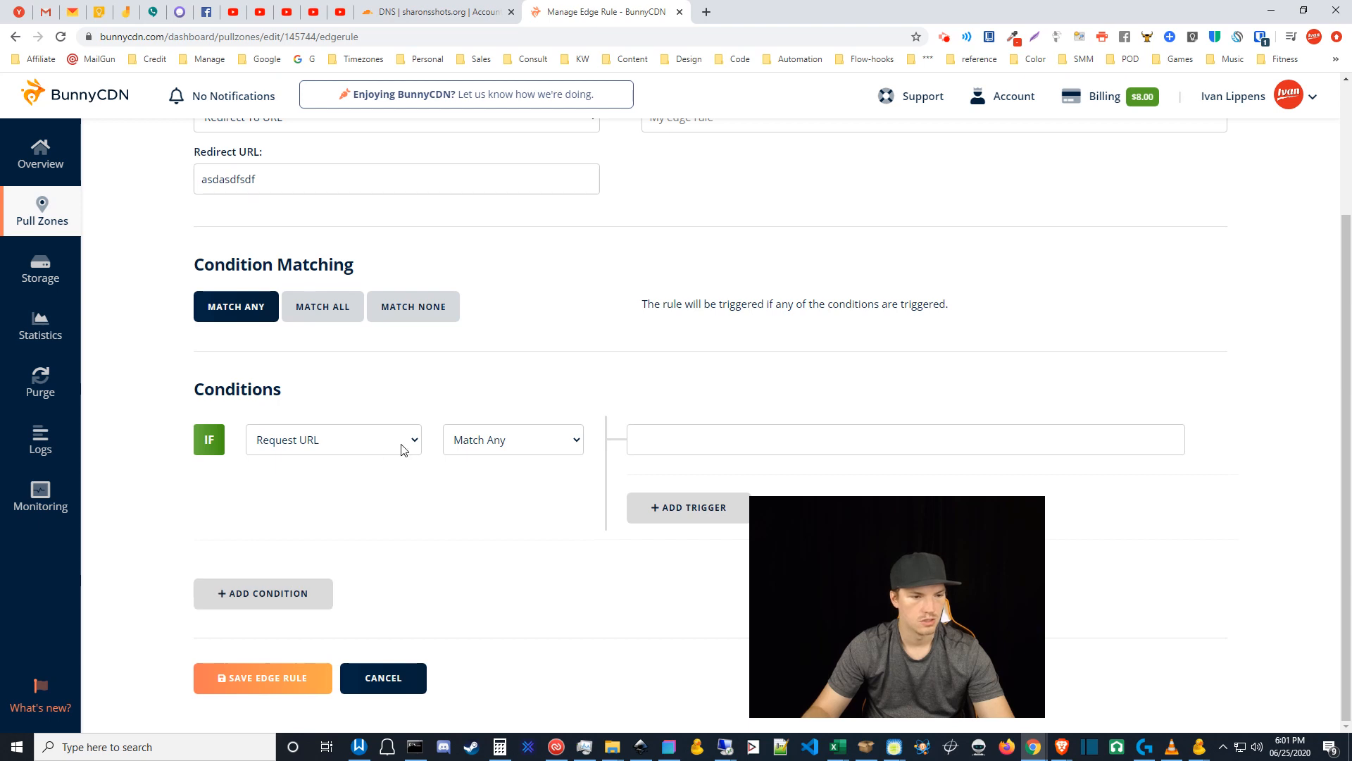
left_click(396, 447)
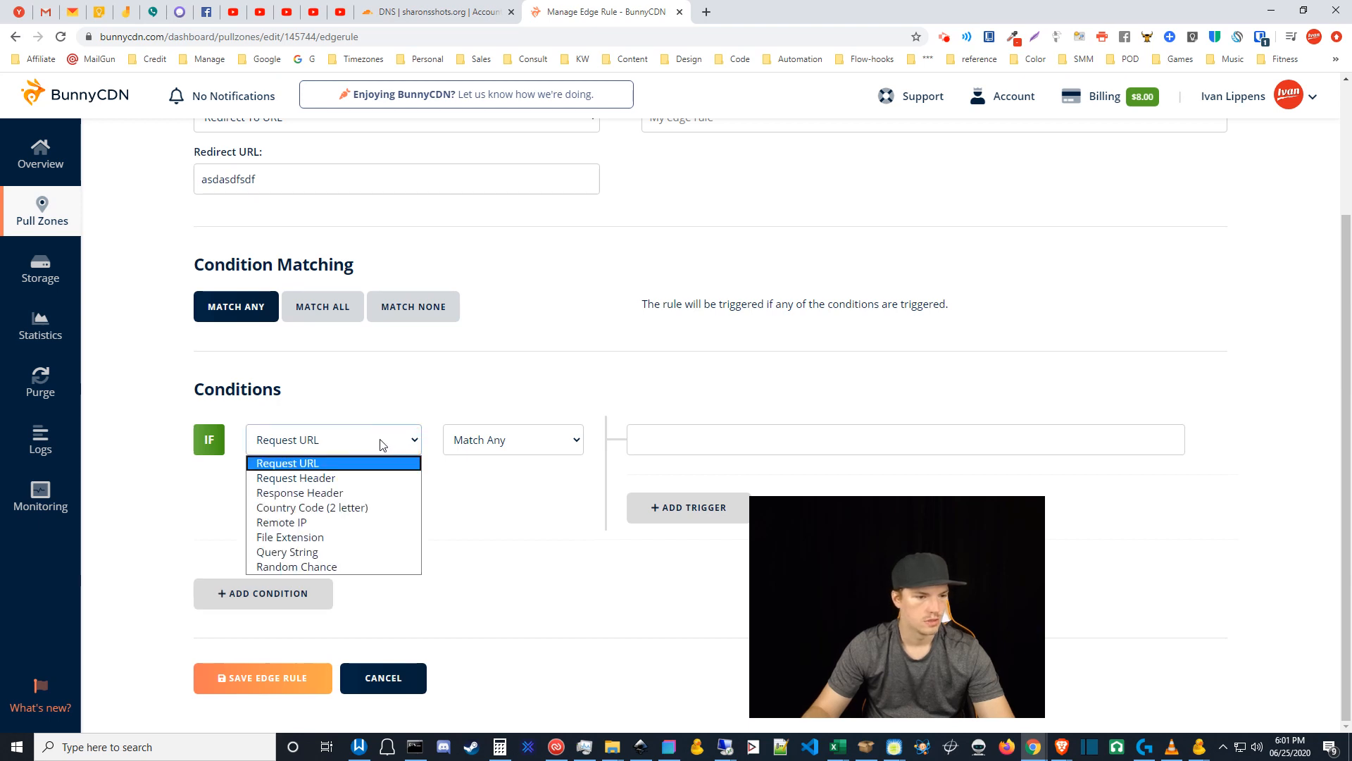
left_click(386, 444)
left_click(675, 440)
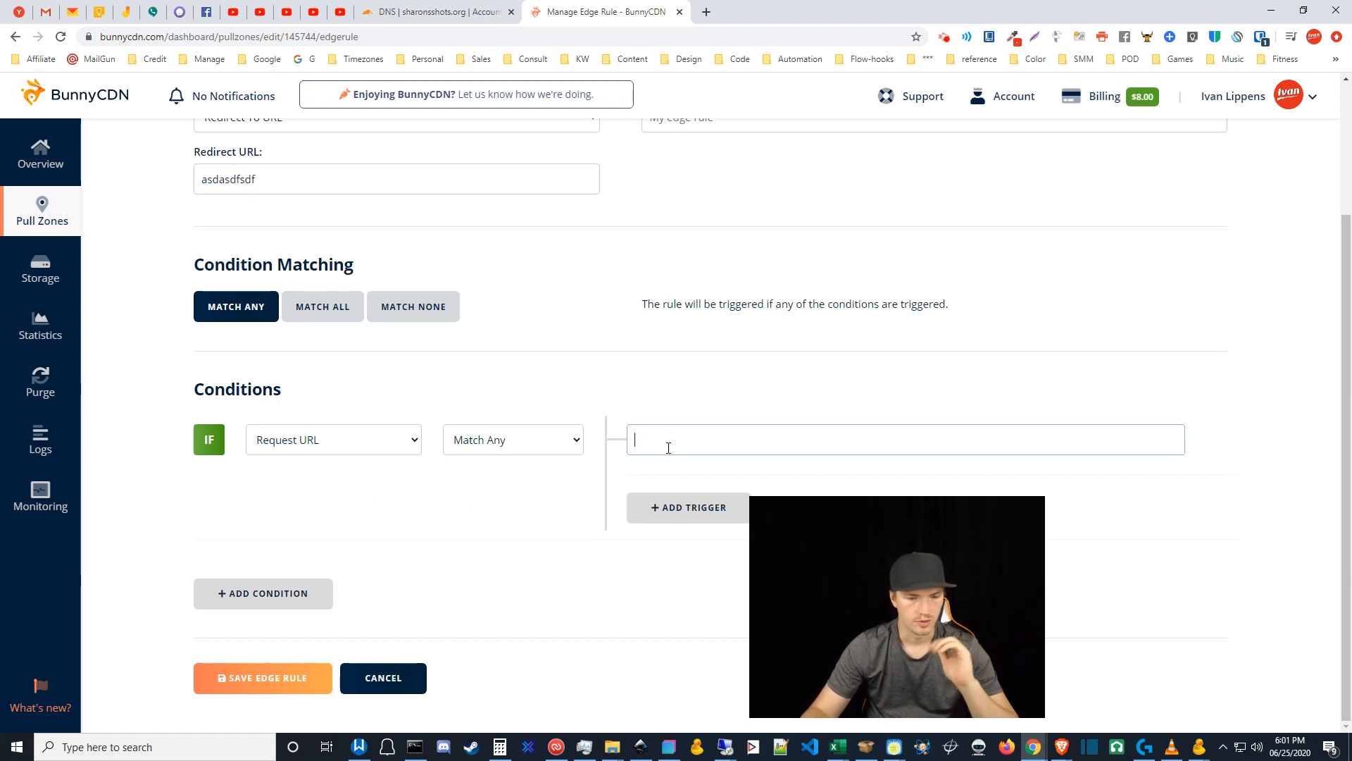
scroll(329, 181, "up", 2)
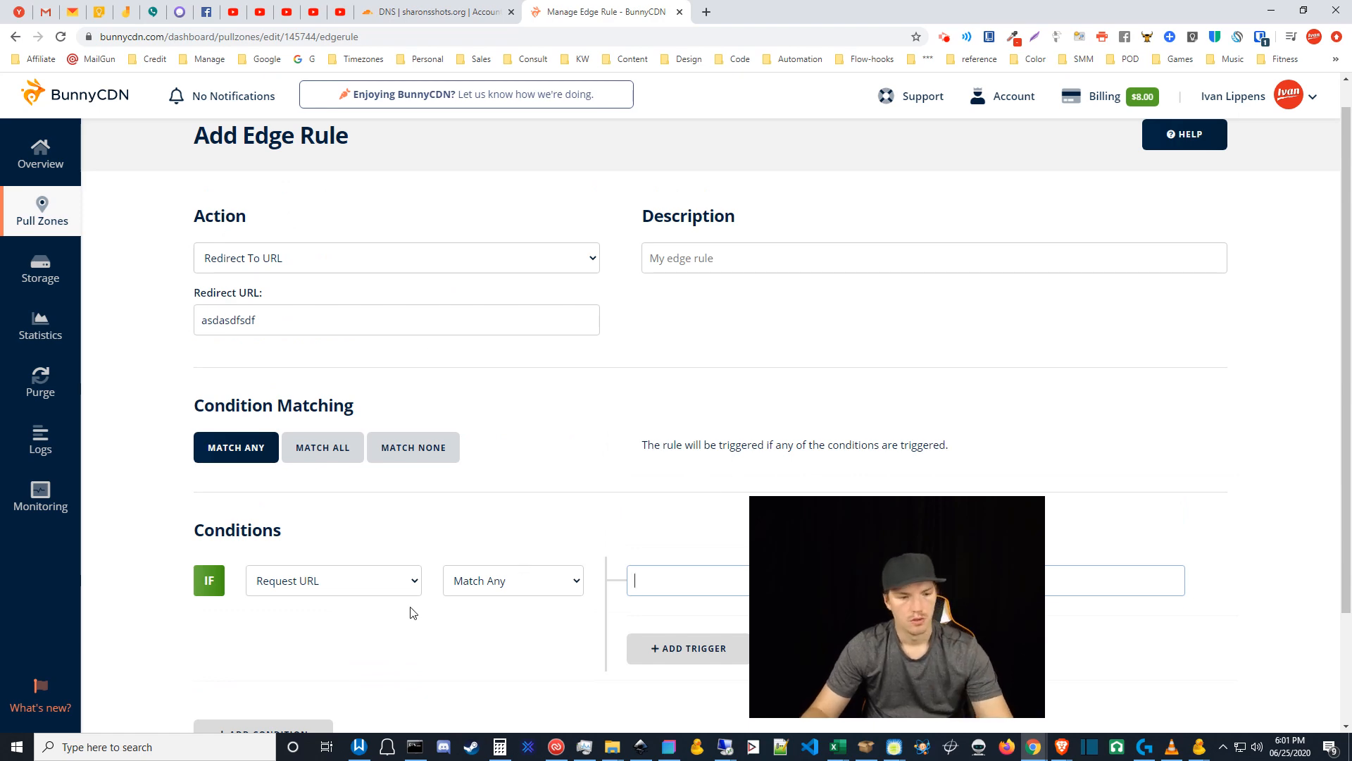
scroll(415, 612, "down", 2)
scroll(448, 620, "up", 2)
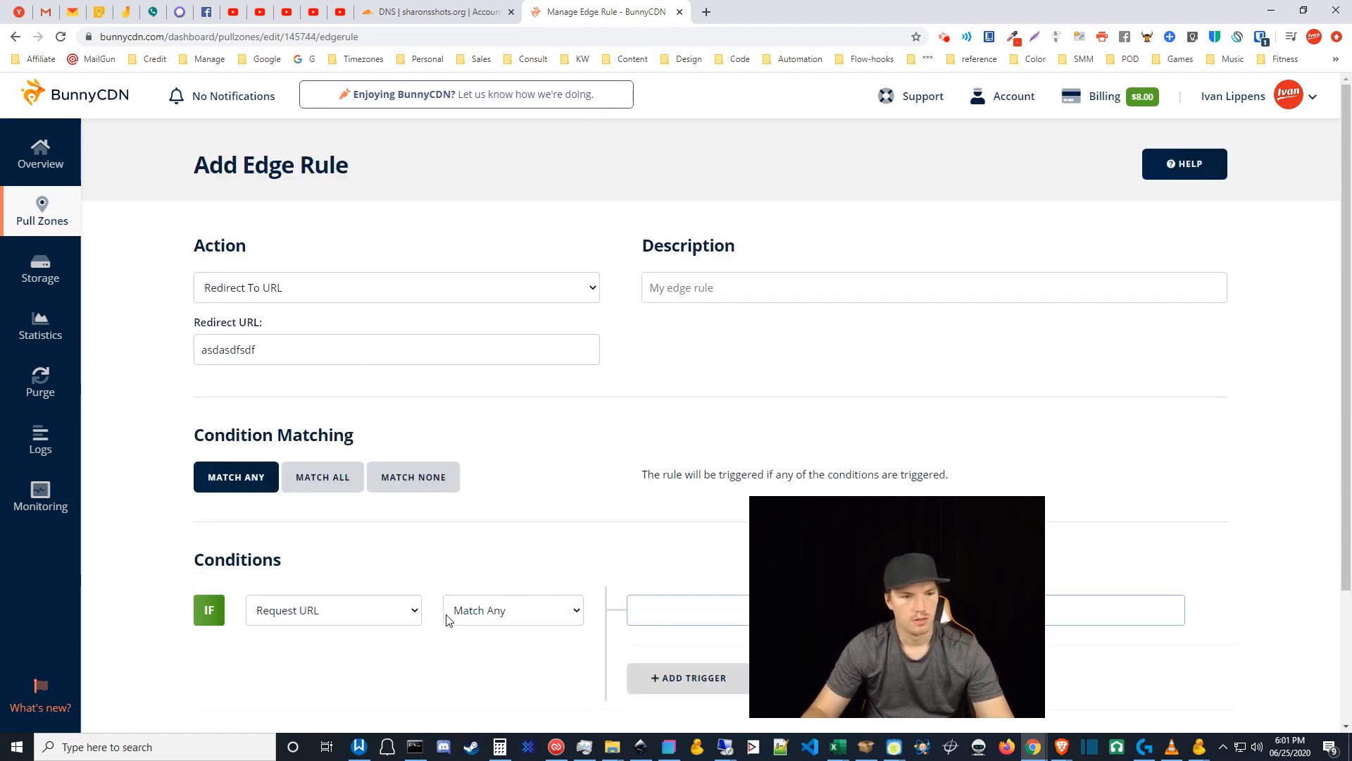
scroll(446, 619, "down", 2)
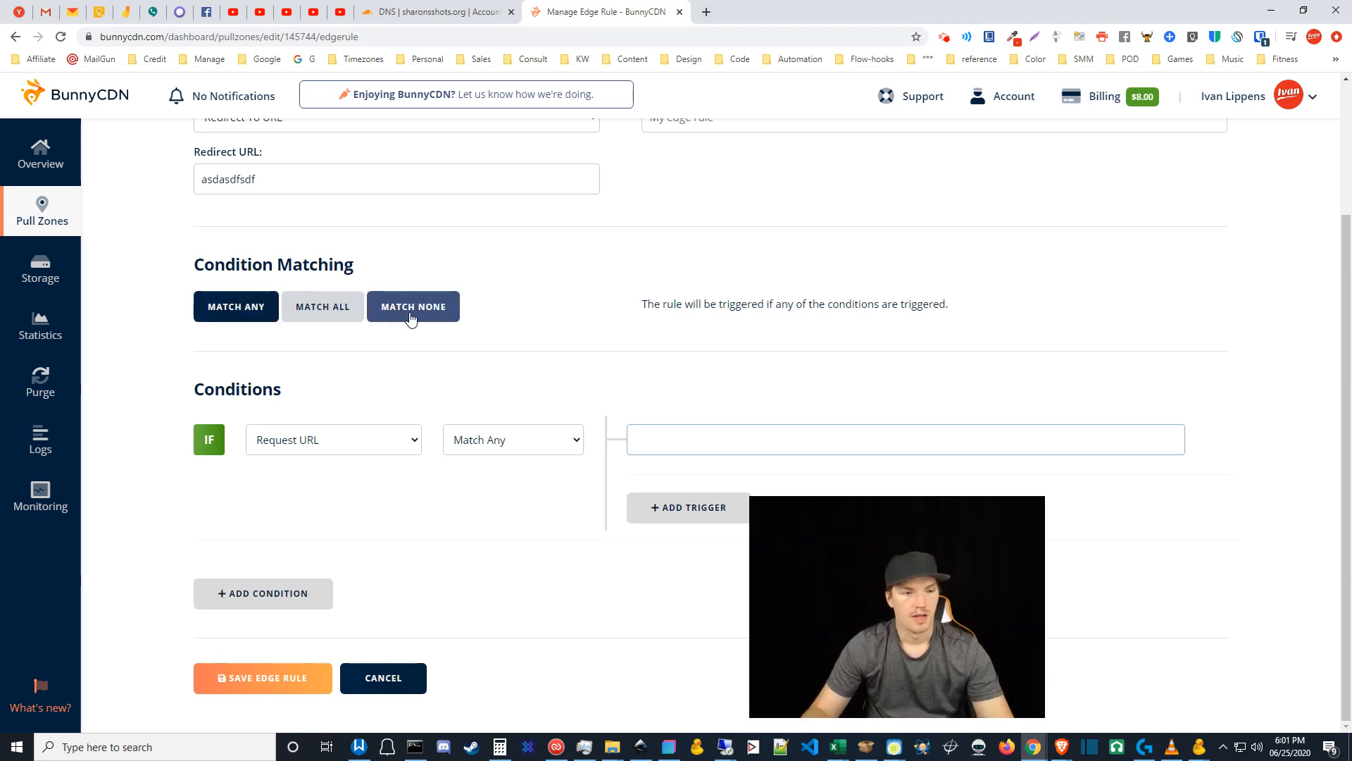
left_click_drag(923, 654, 175, 671)
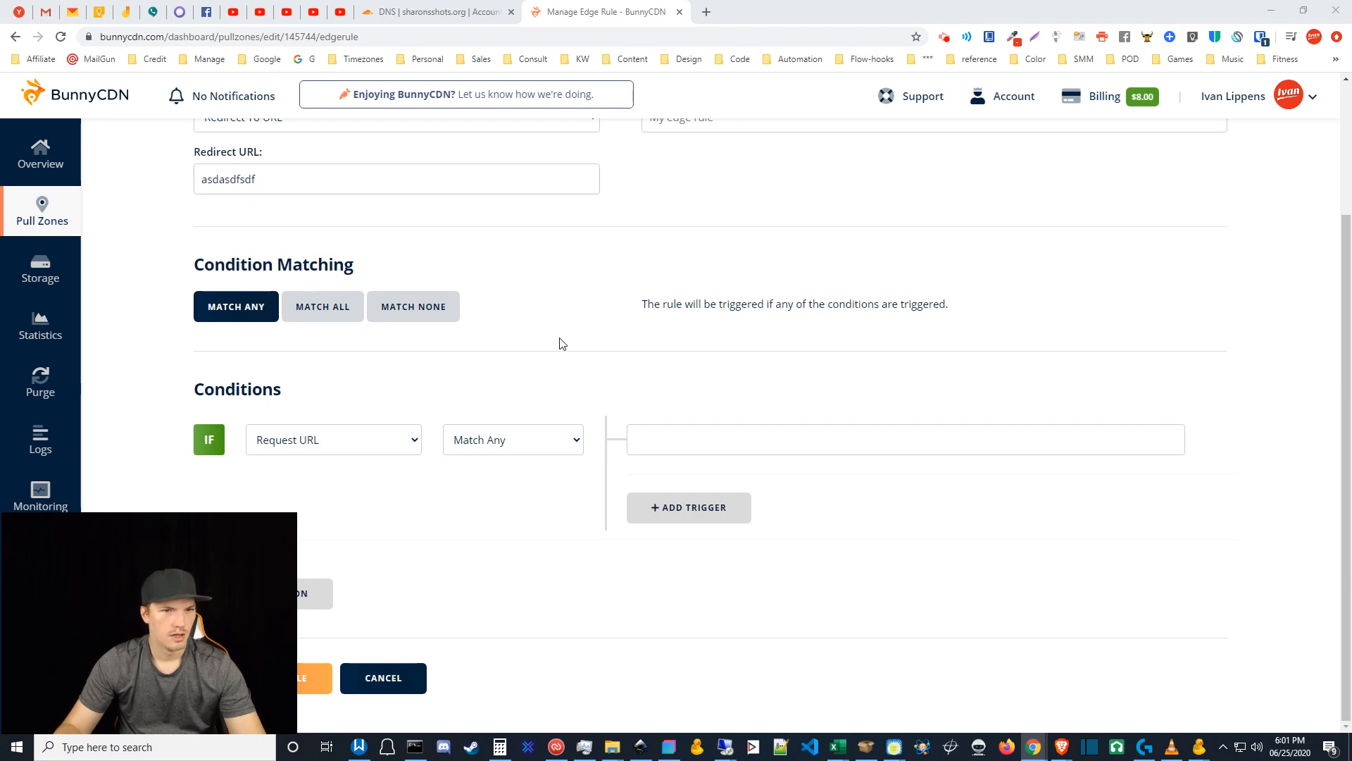
scroll(464, 366, "up", 1)
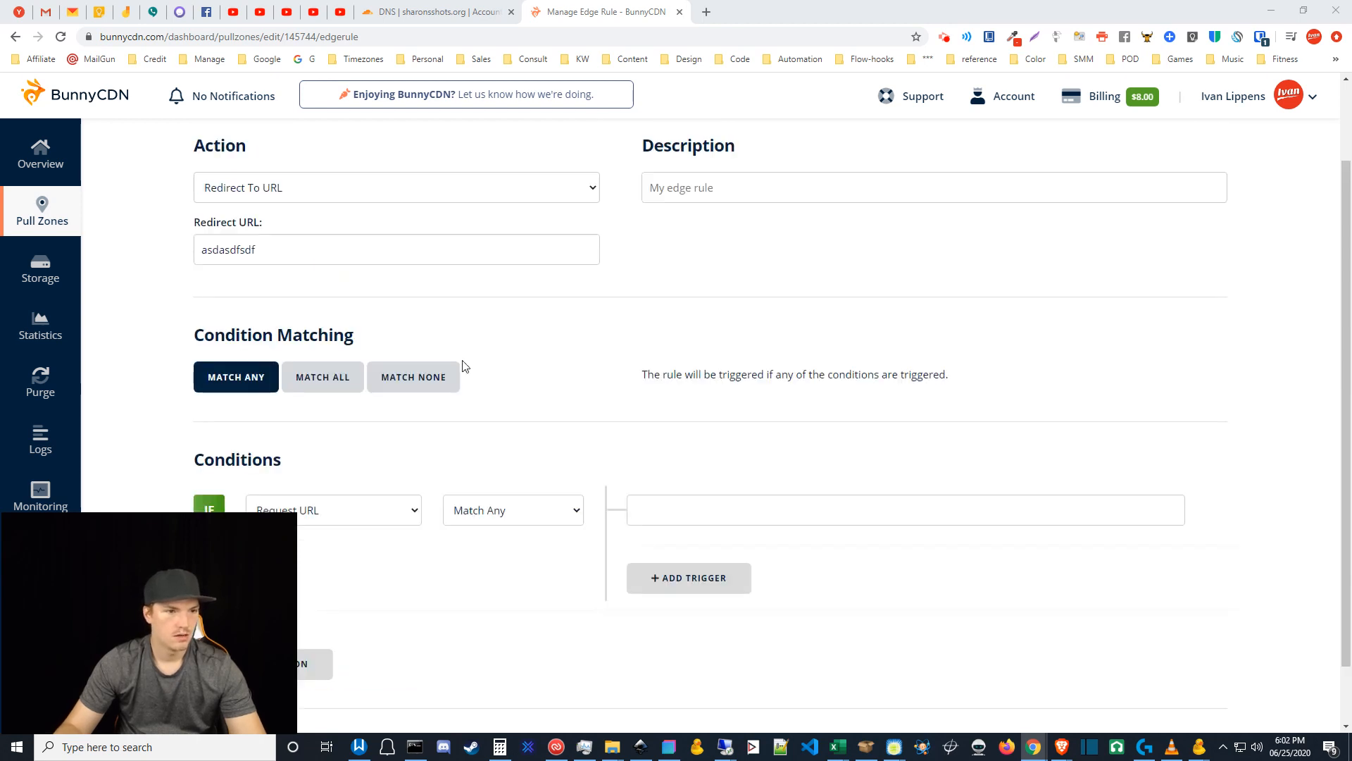
left_click_drag(303, 243, 97, 235)
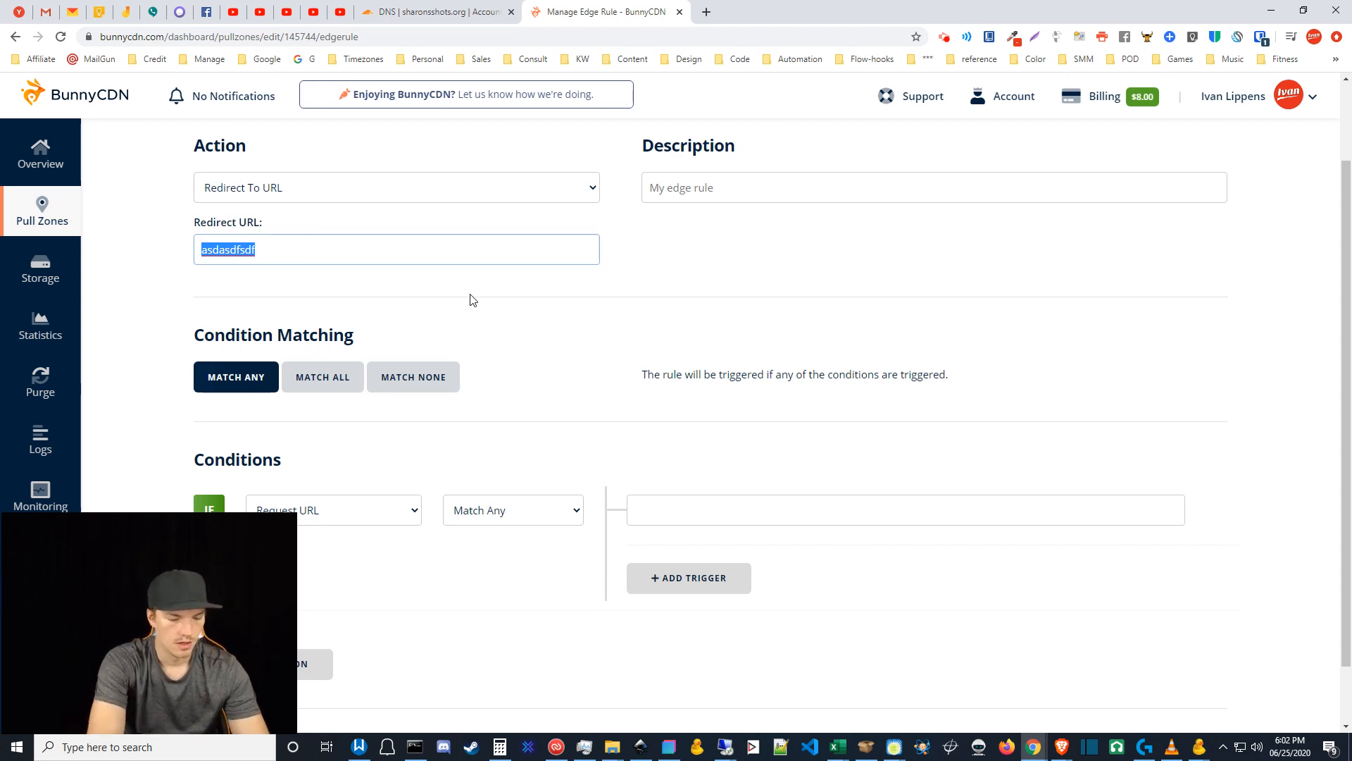
type("www")
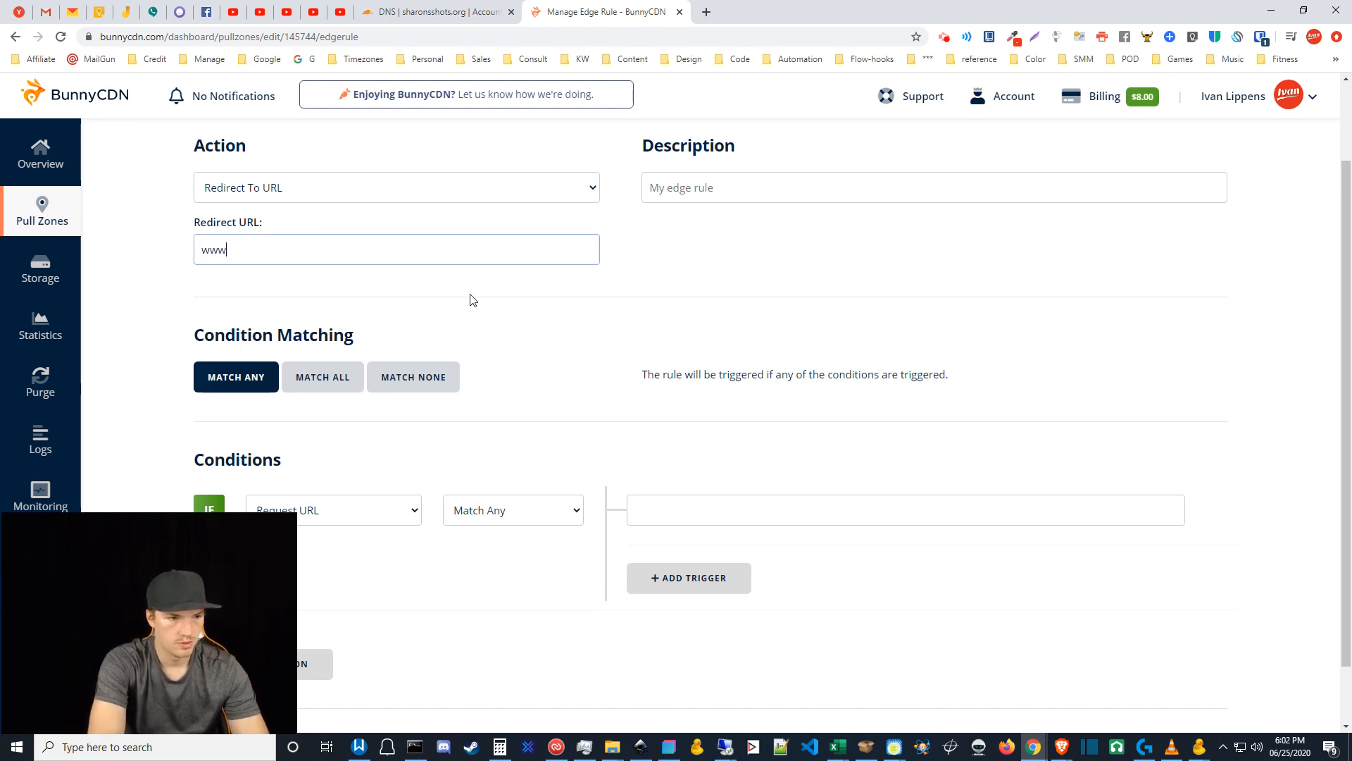
type(".sharonsshots")
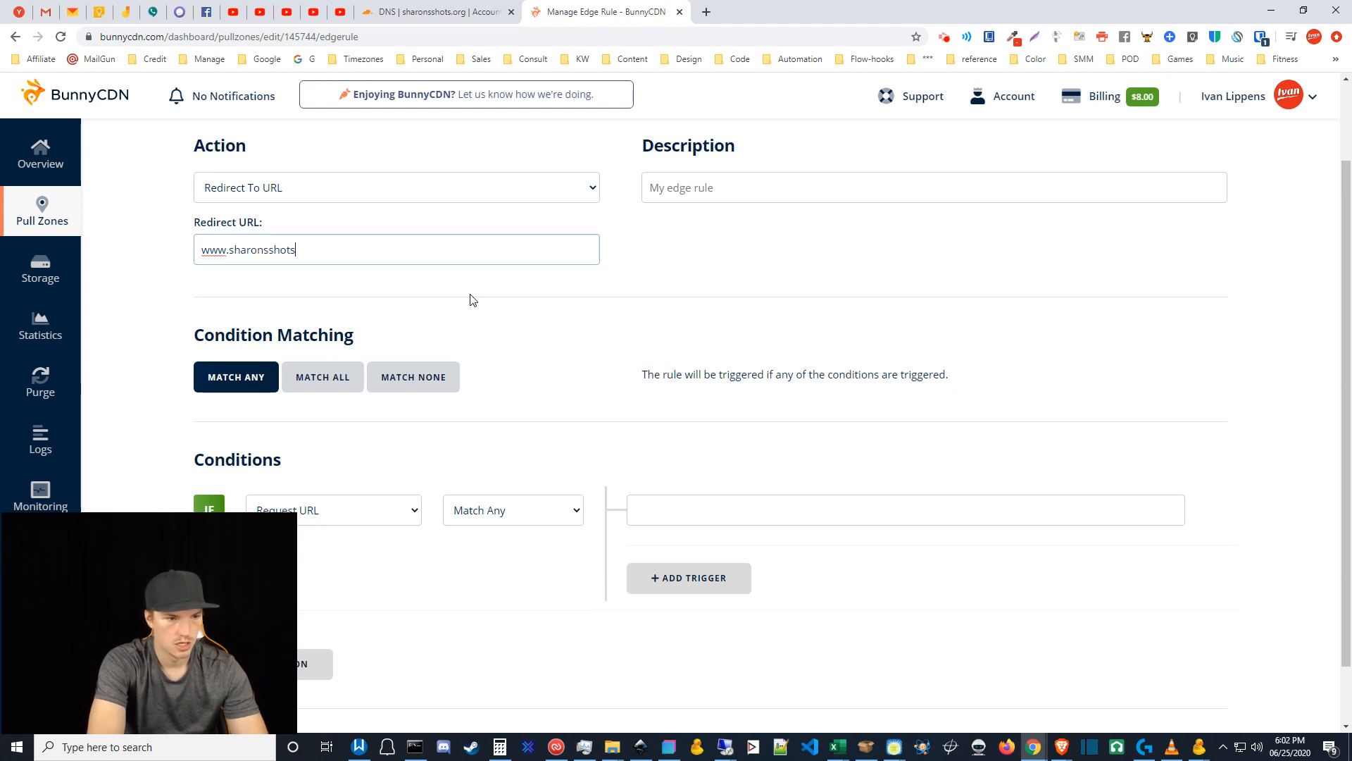
type(".org/")
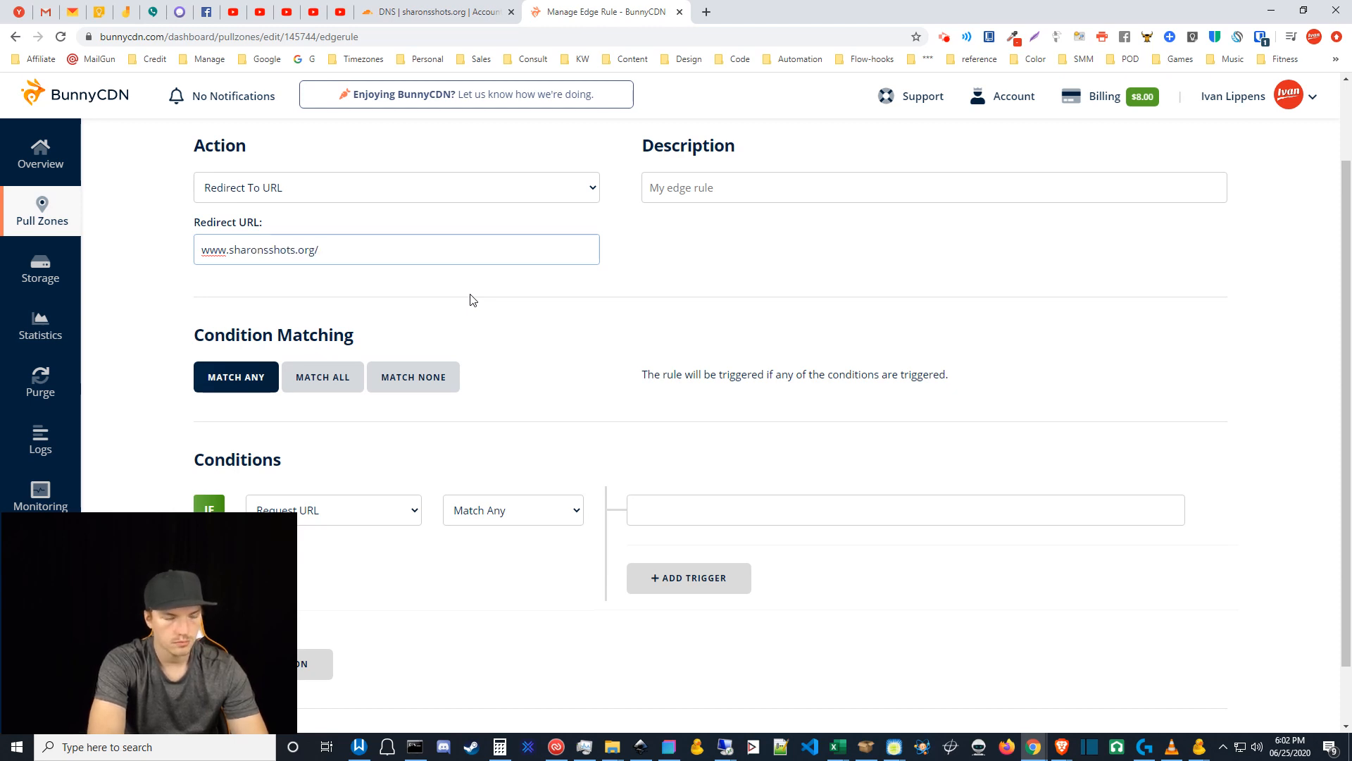
type("$1")
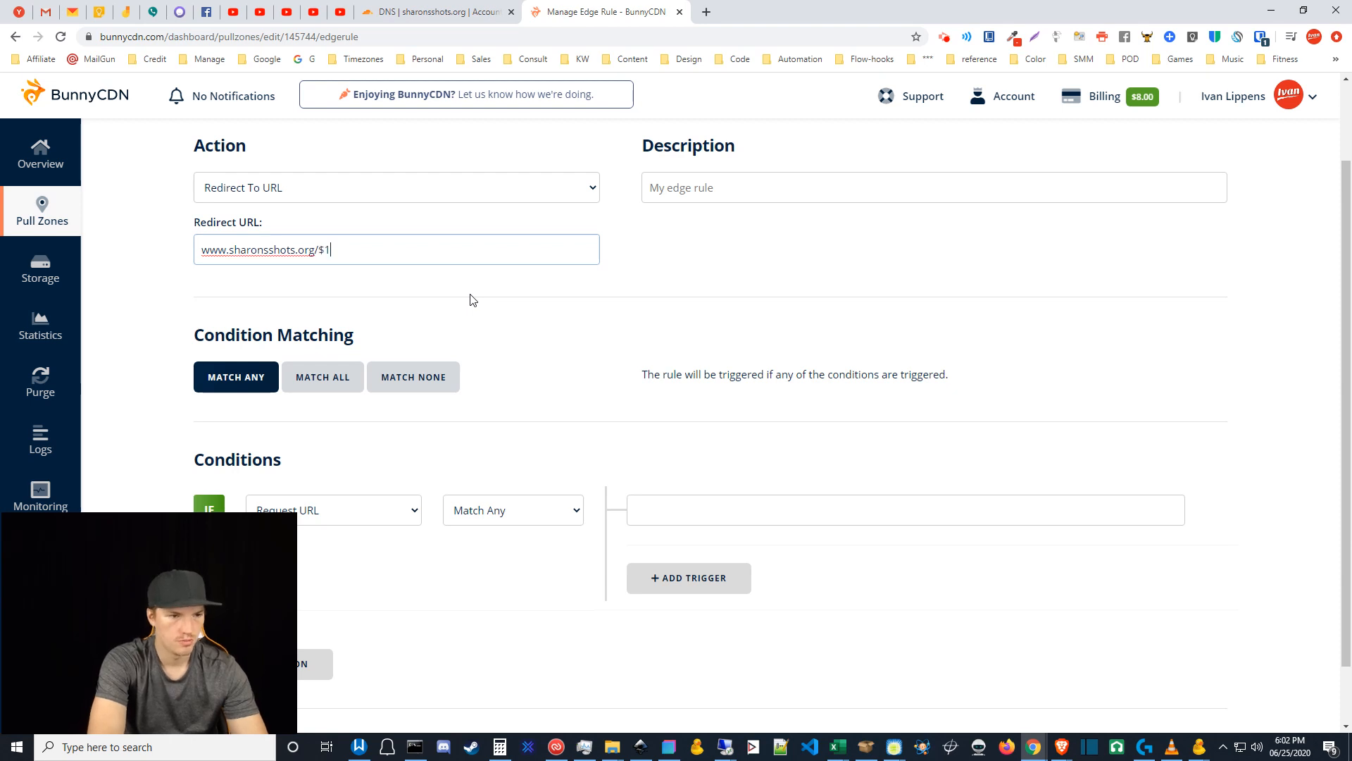
left_click(573, 362)
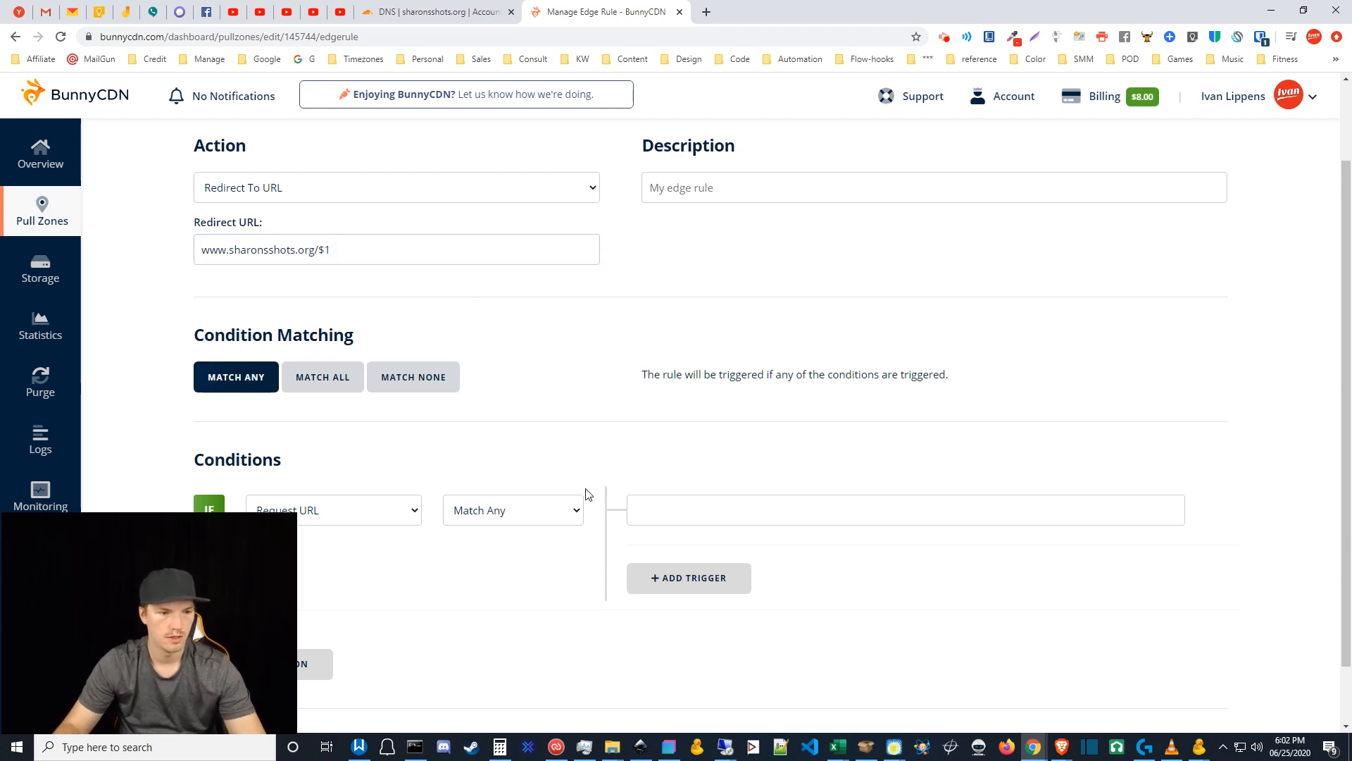
scroll(588, 493, "down", 1)
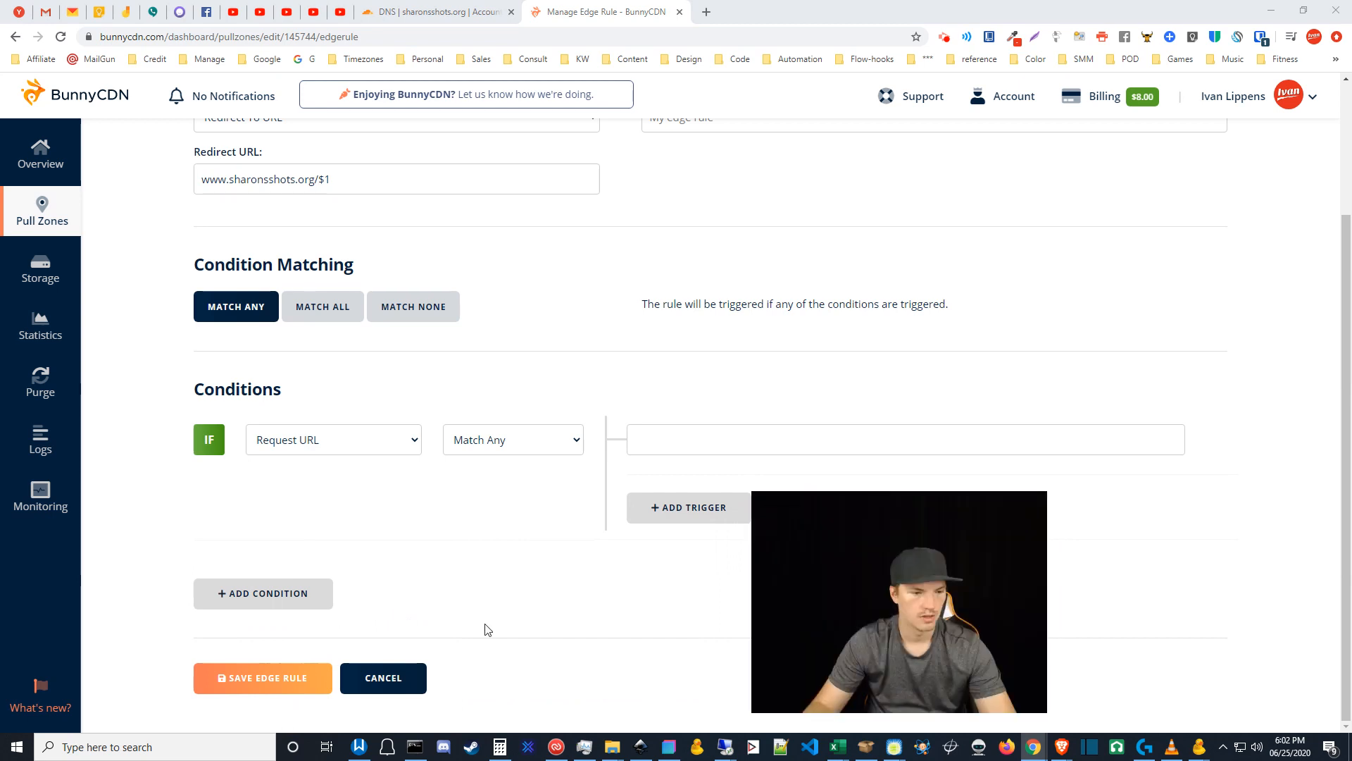
left_click(399, 680)
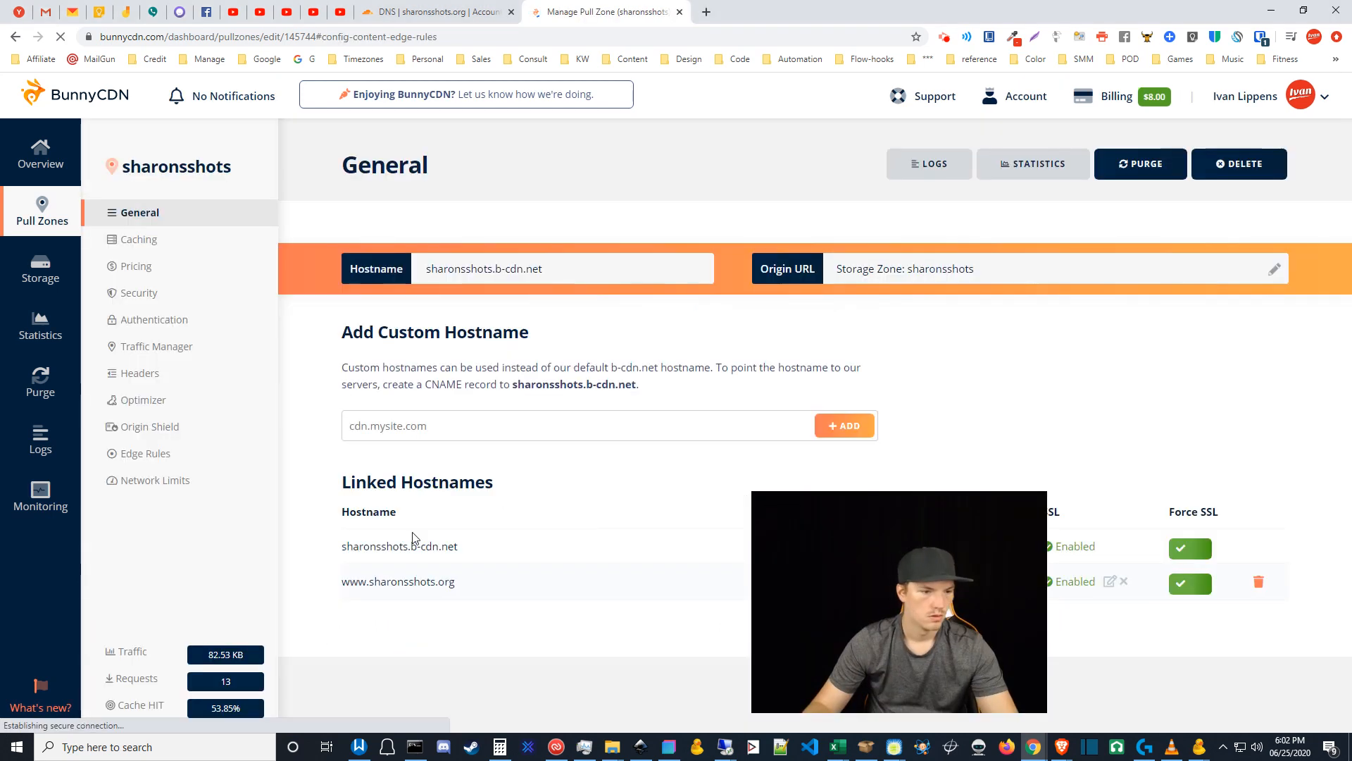
Step: Start a new edge rule for the sharonsshots pull zone and choose Redirect To URL as its action
left_click(395, 322)
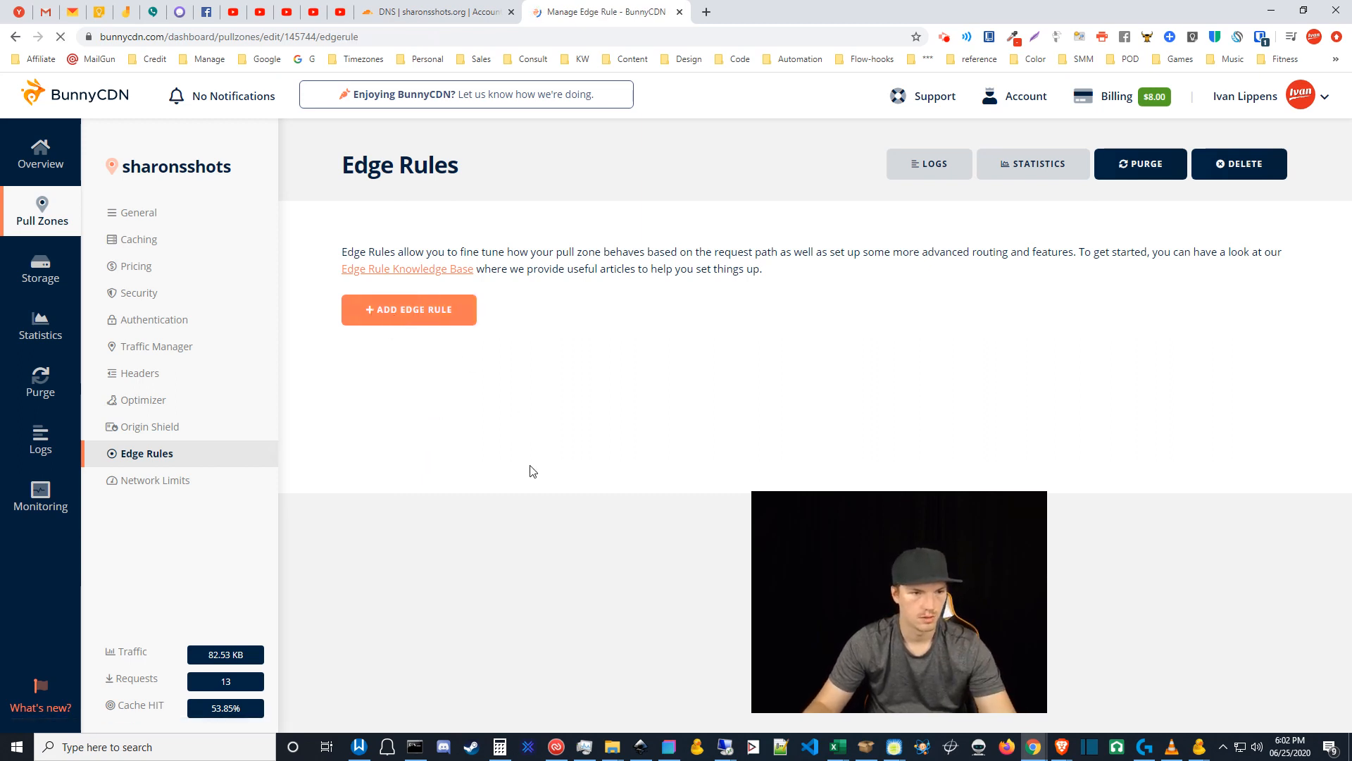
left_click(405, 279)
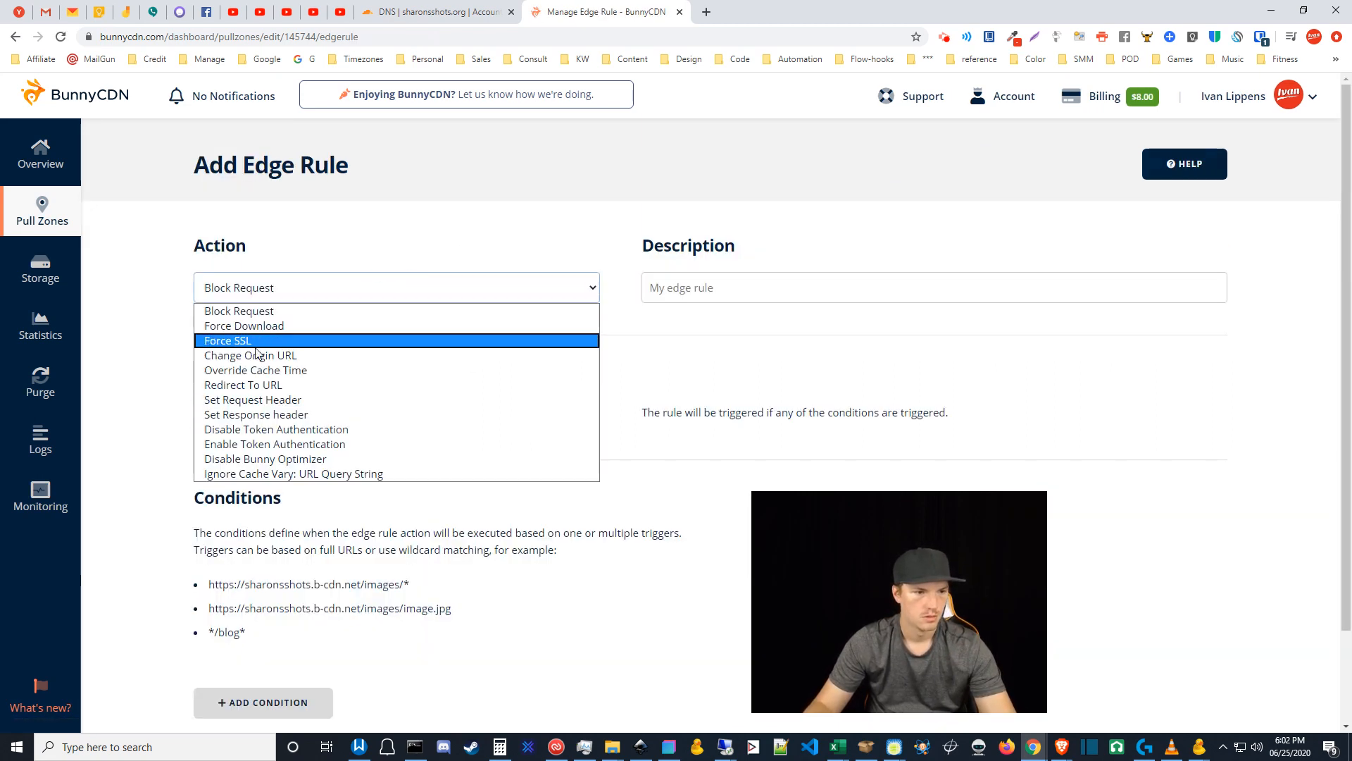
left_click(269, 385)
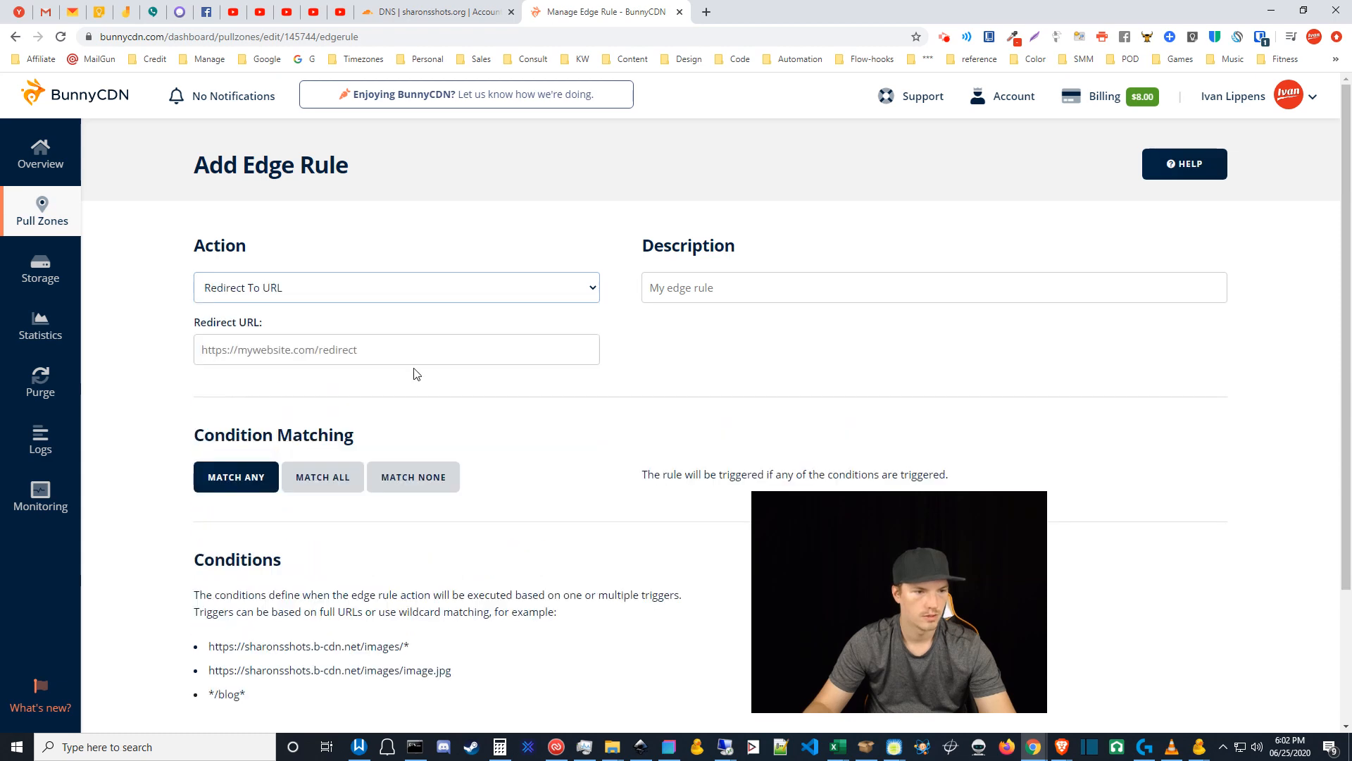
scroll(498, 413, "down", 2)
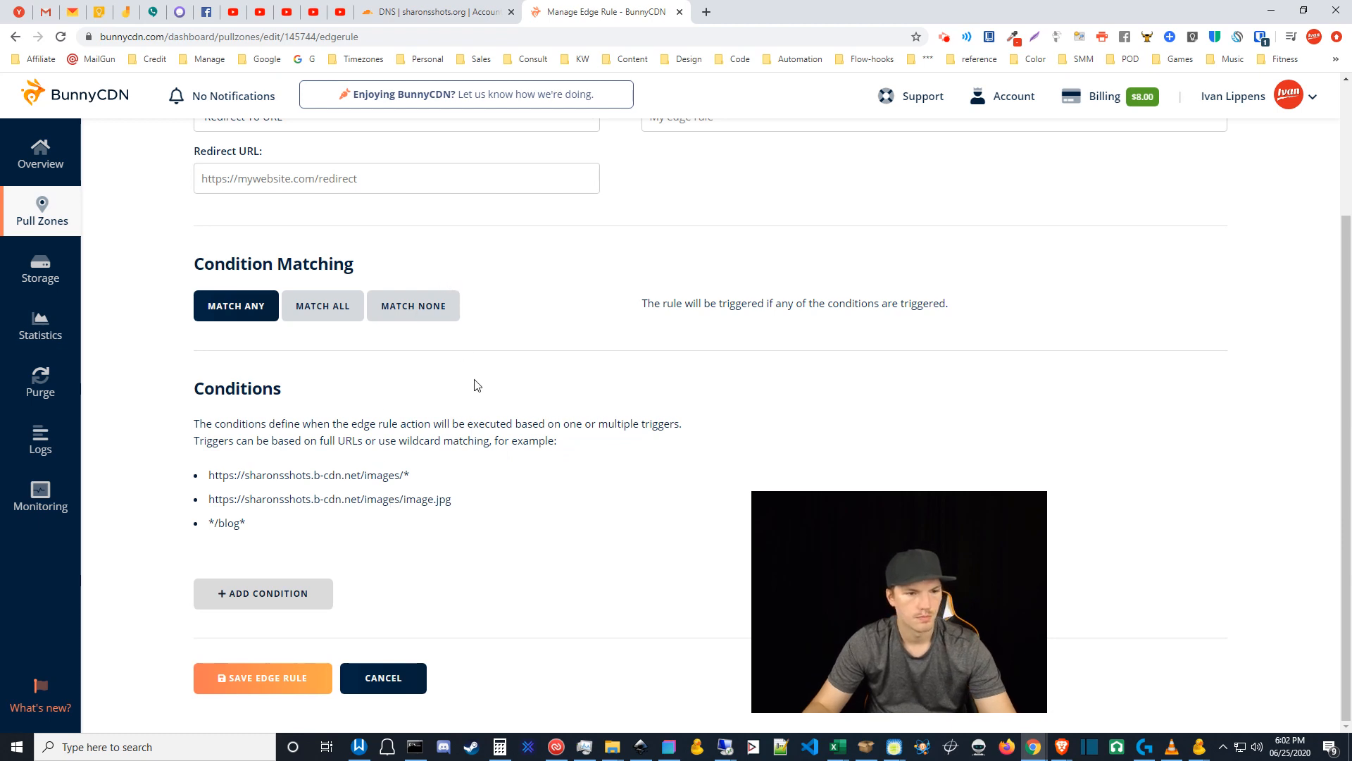
scroll(474, 385, "up", 2)
left_click(358, 322)
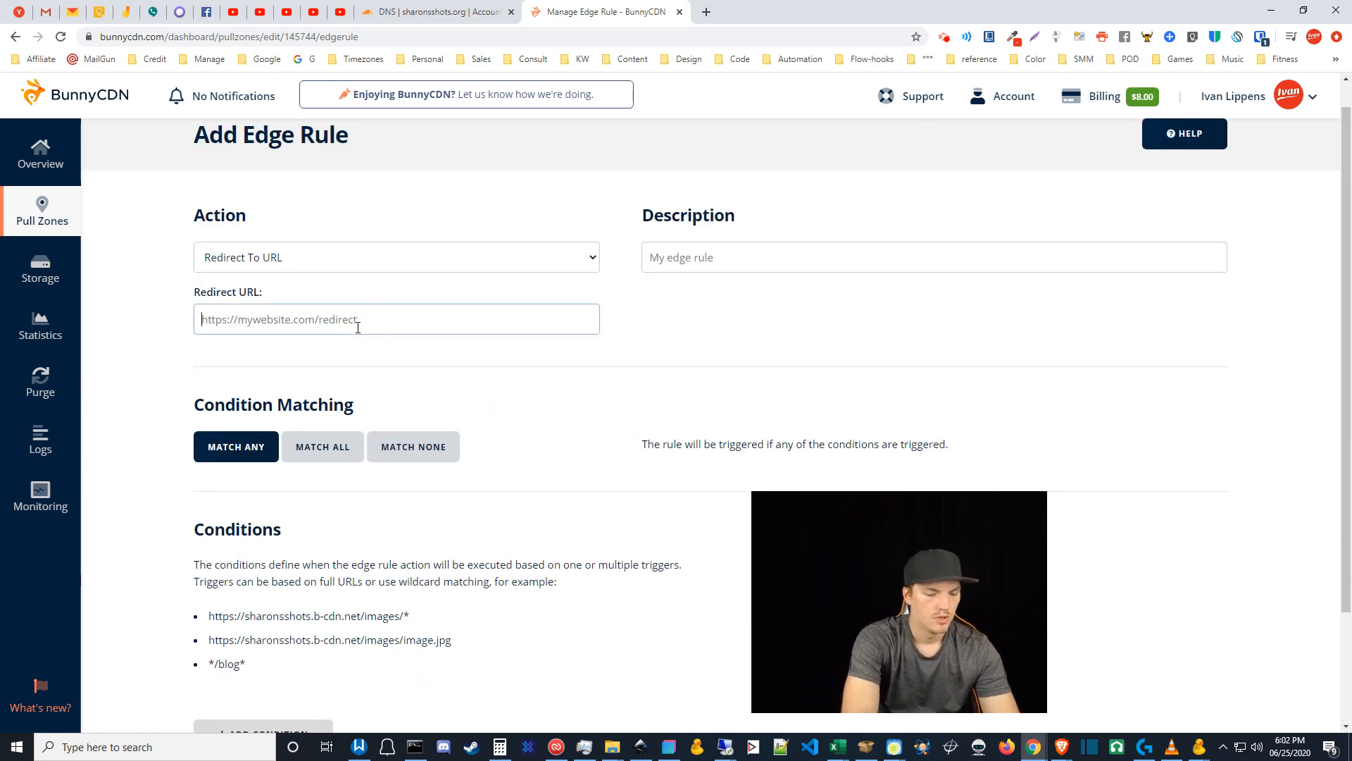
type("ww")
key("BackSpace")
type("htt")
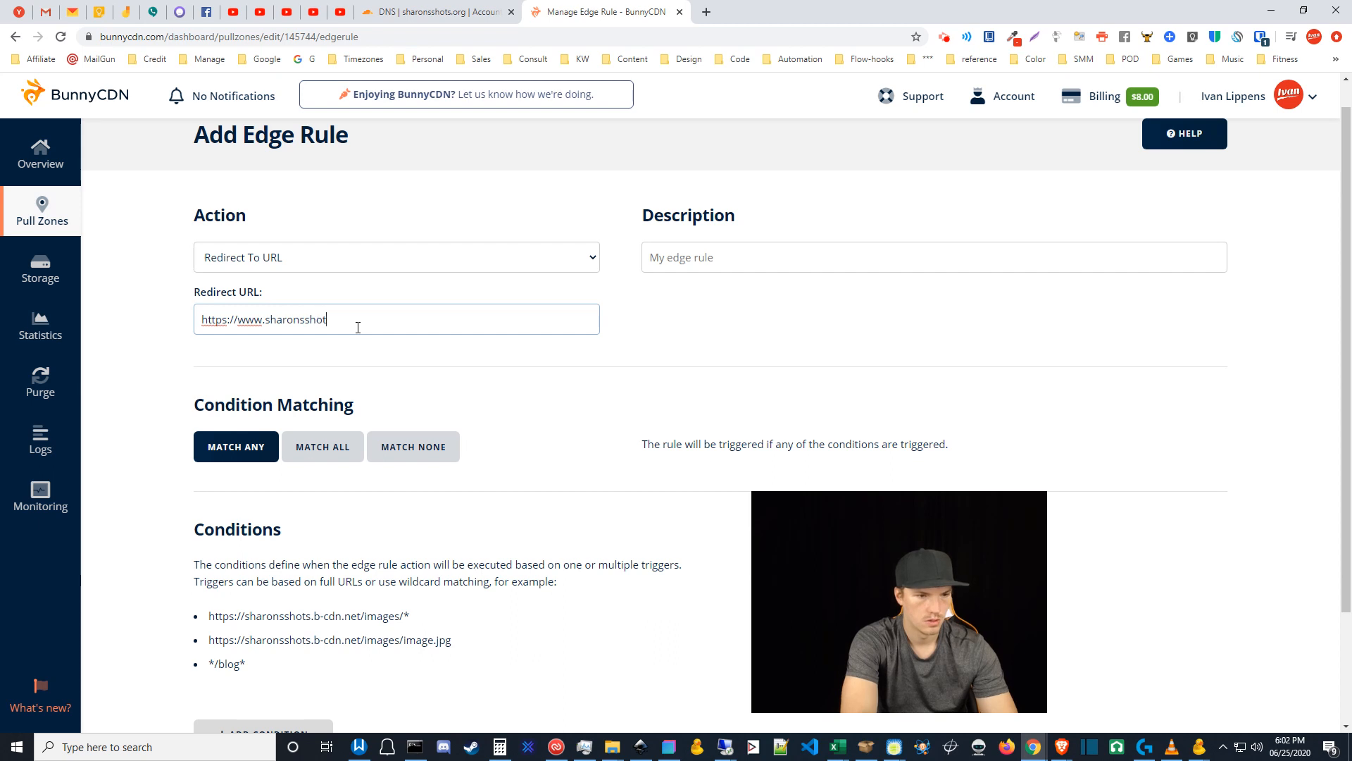
type(".org")
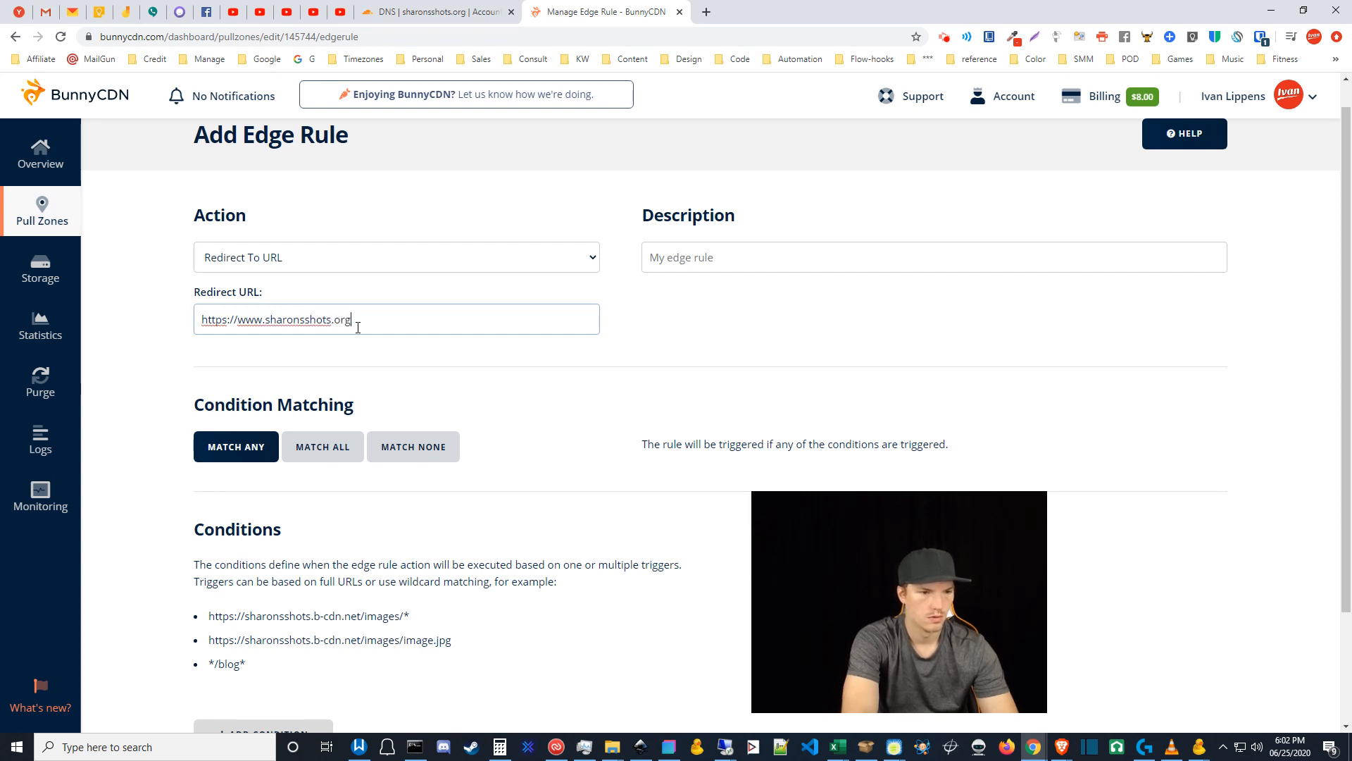
type("/$1")
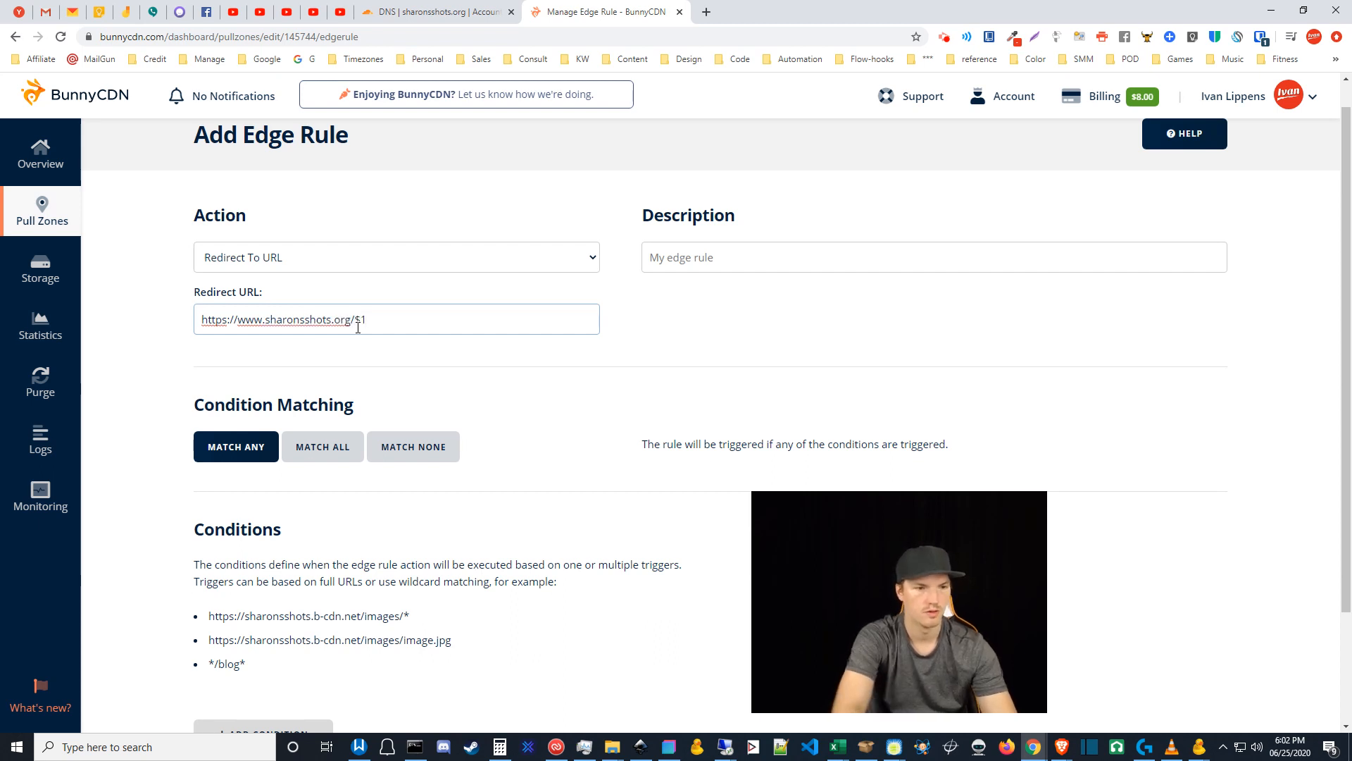
left_click(431, 356)
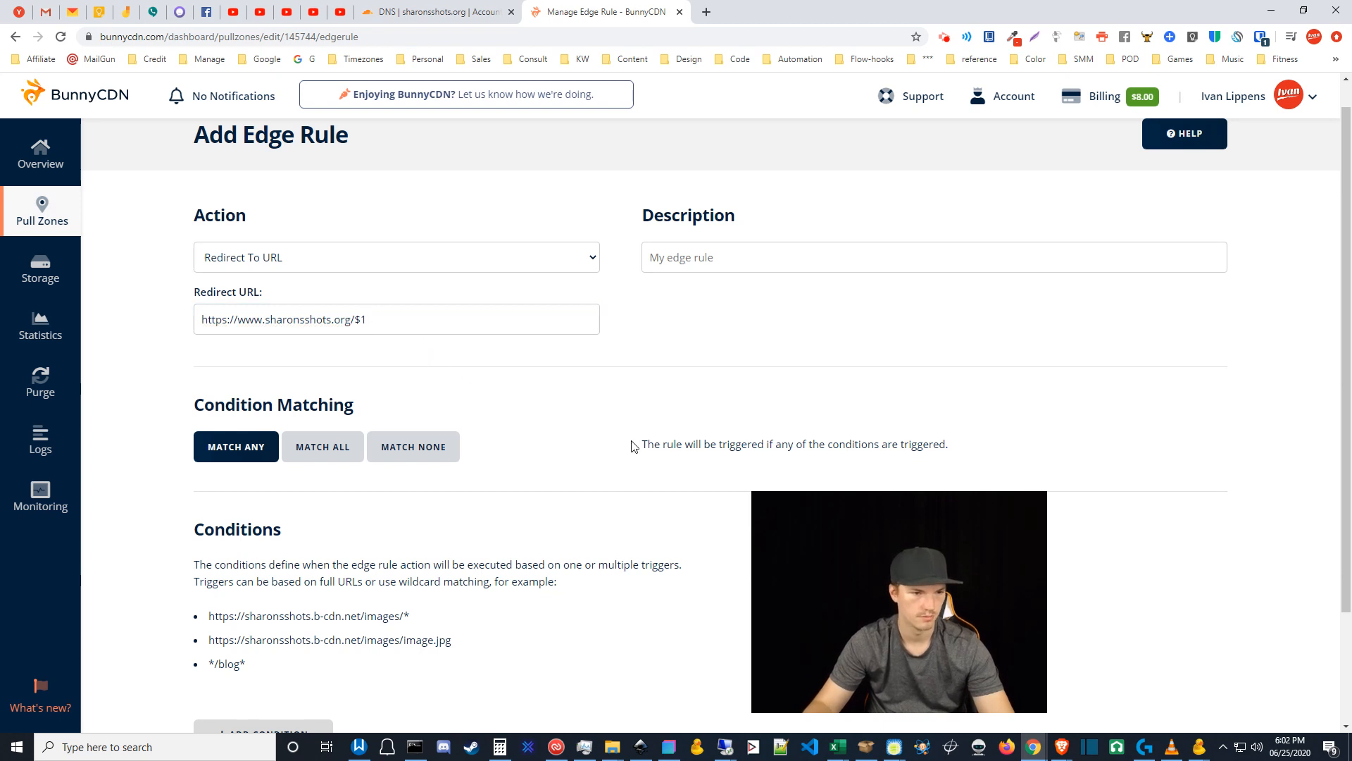
Step: Add a condition to the edge rule, review its type and matching options, and keep Request URL with Match Any
scroll(544, 521, "down", 2)
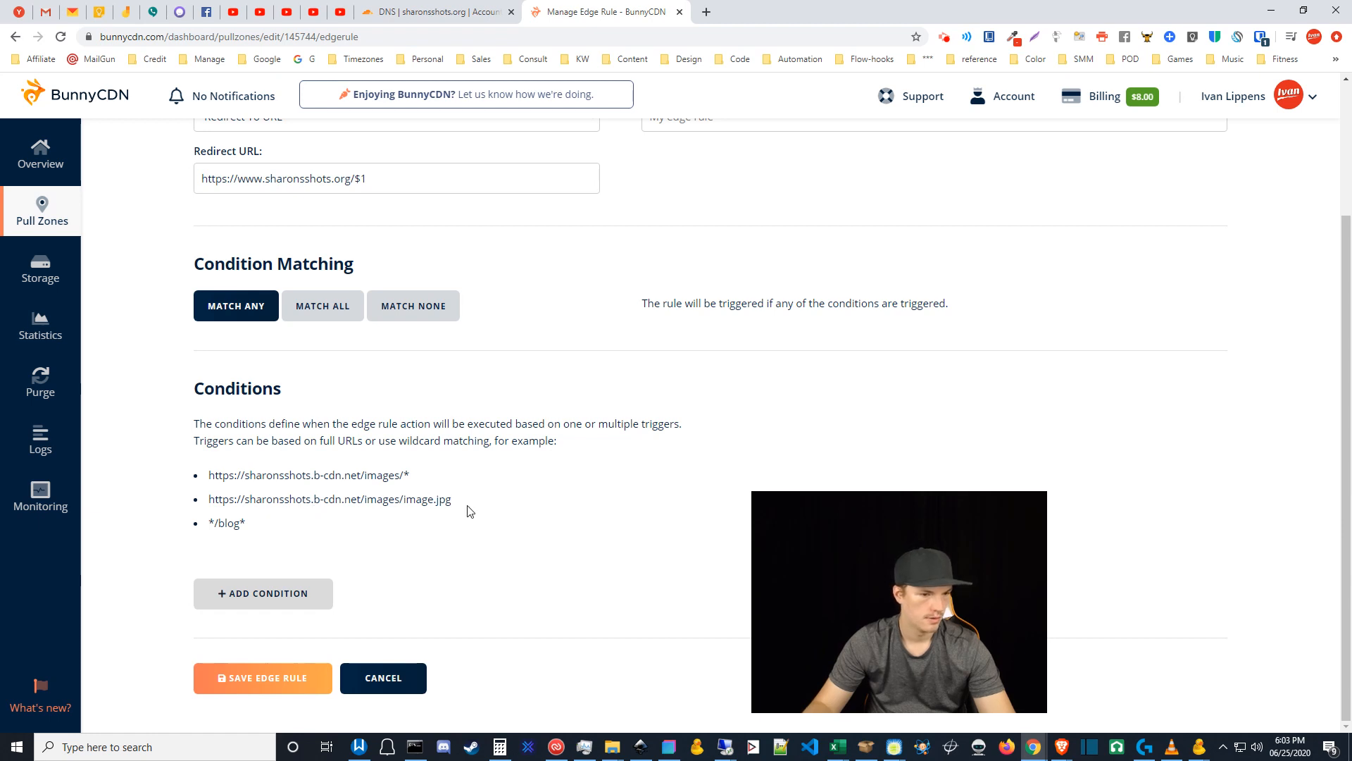
left_click(301, 595)
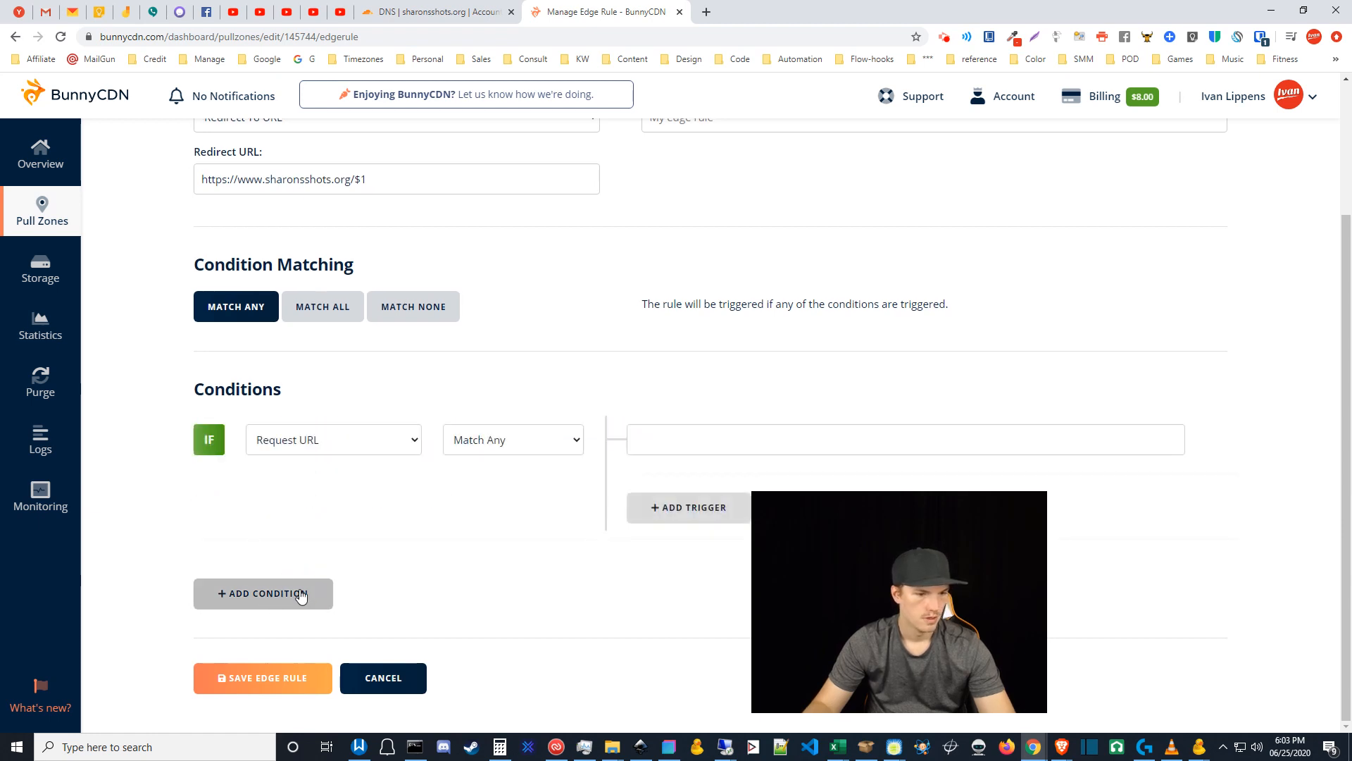
left_click(632, 440)
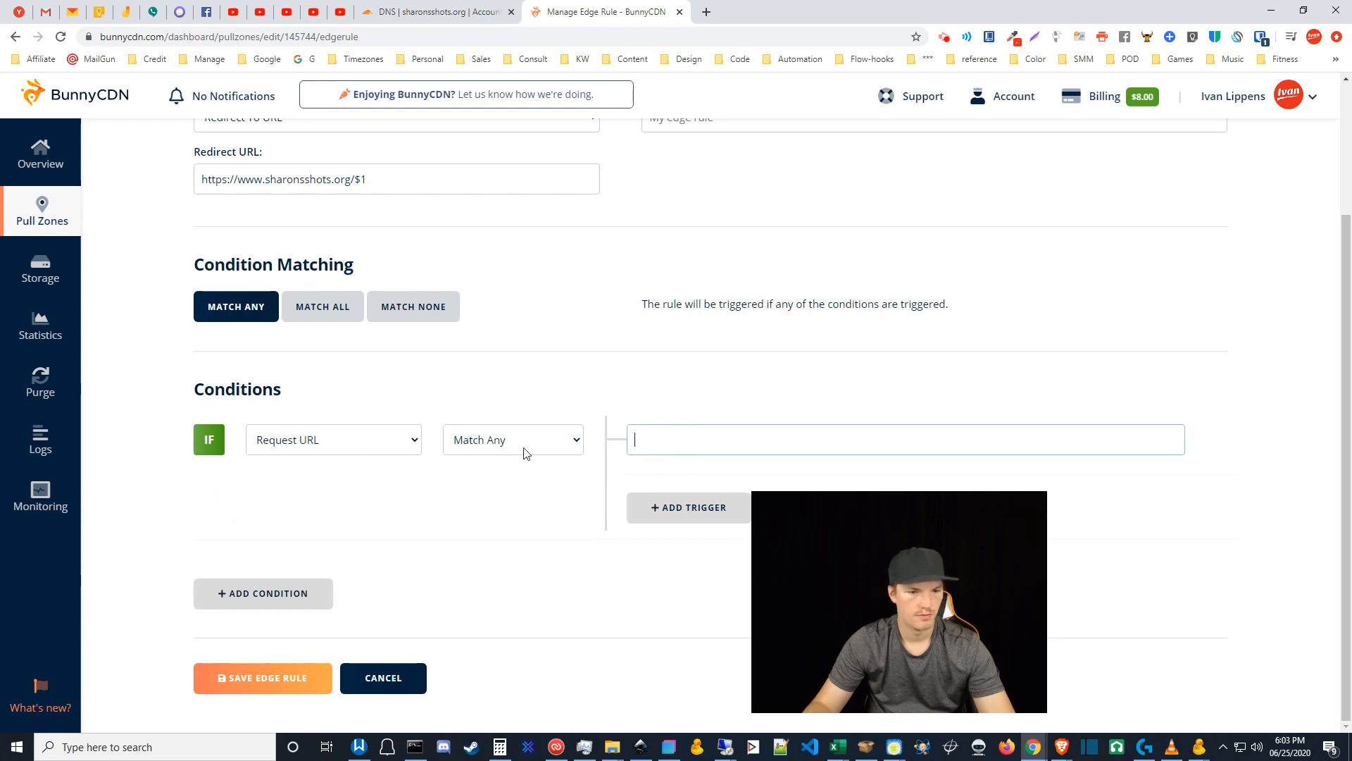
left_click(580, 444)
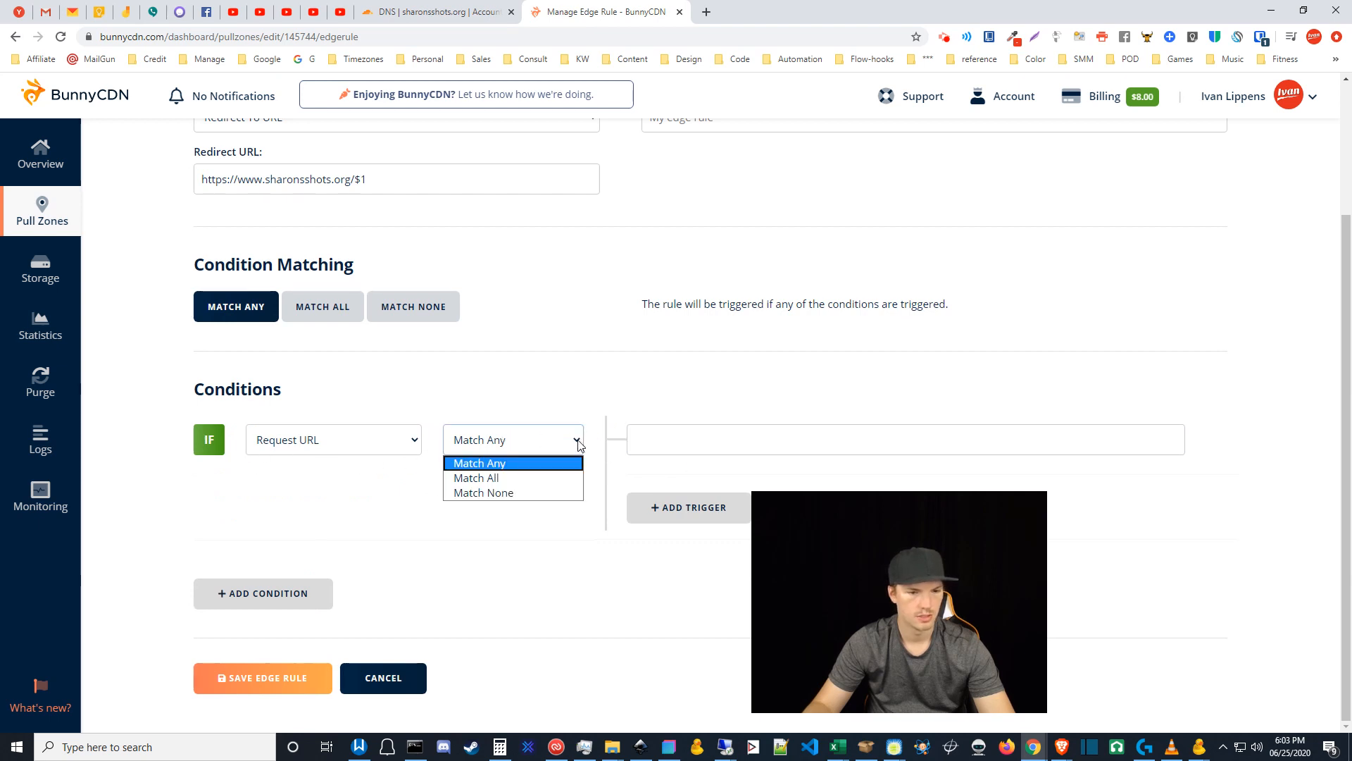
left_click(343, 445)
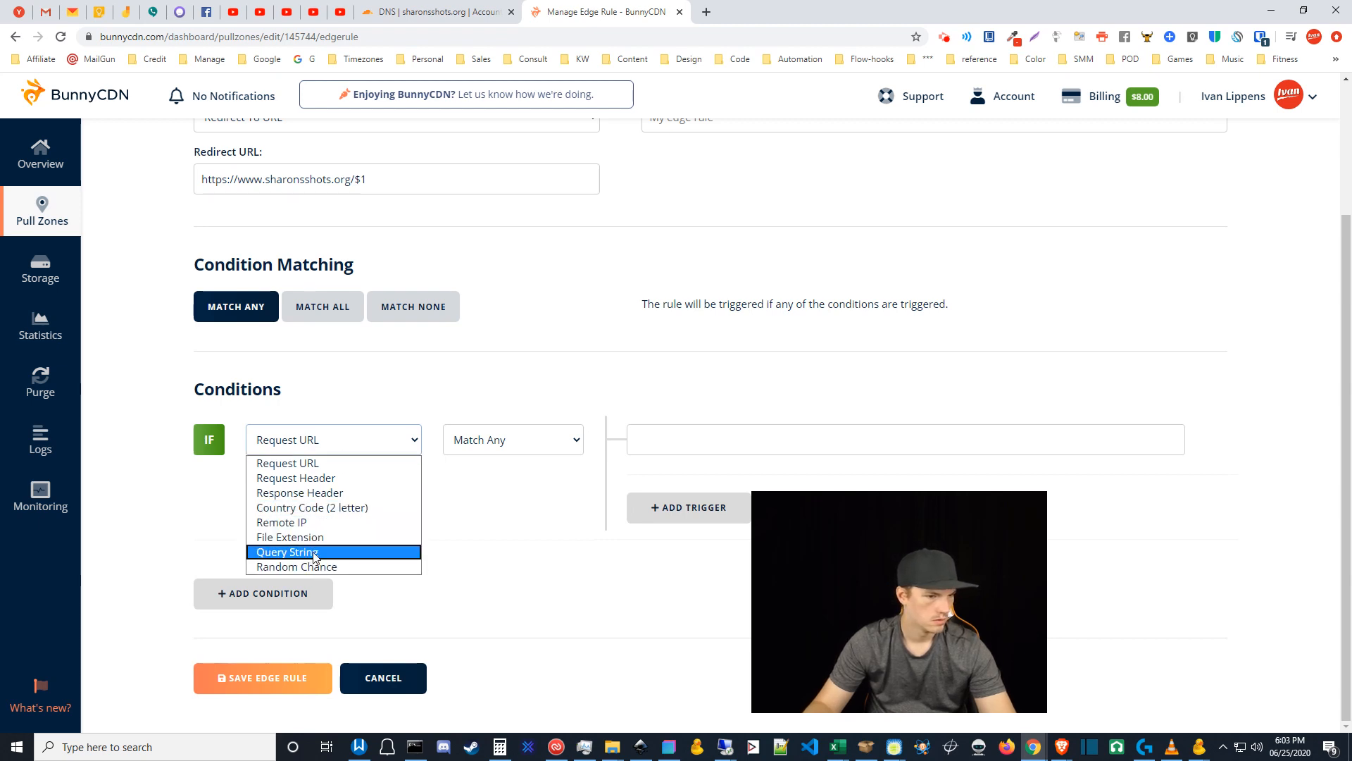
left_click(402, 445)
left_click(486, 441)
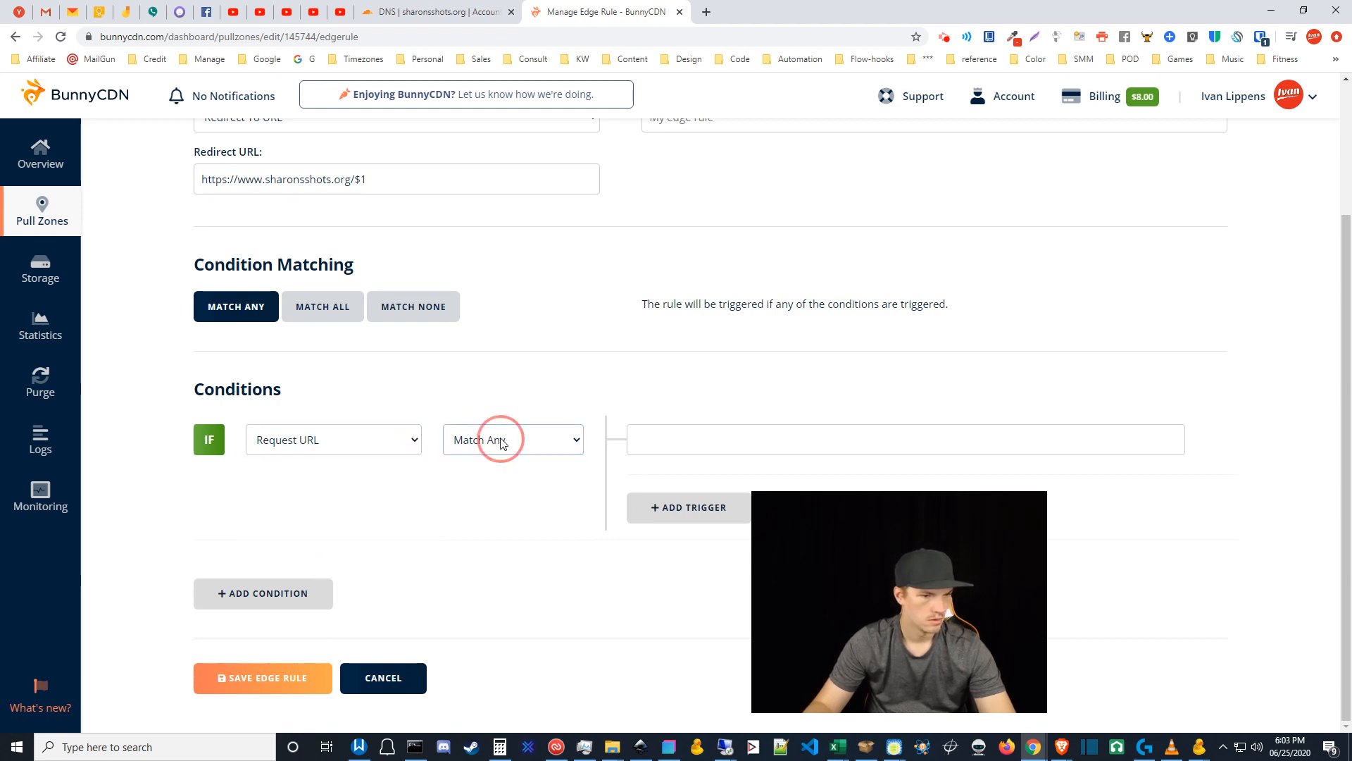
Step: Enter sharonsshots.org/* as the trigger of the Request URL condition
left_click(661, 433)
type("ht")
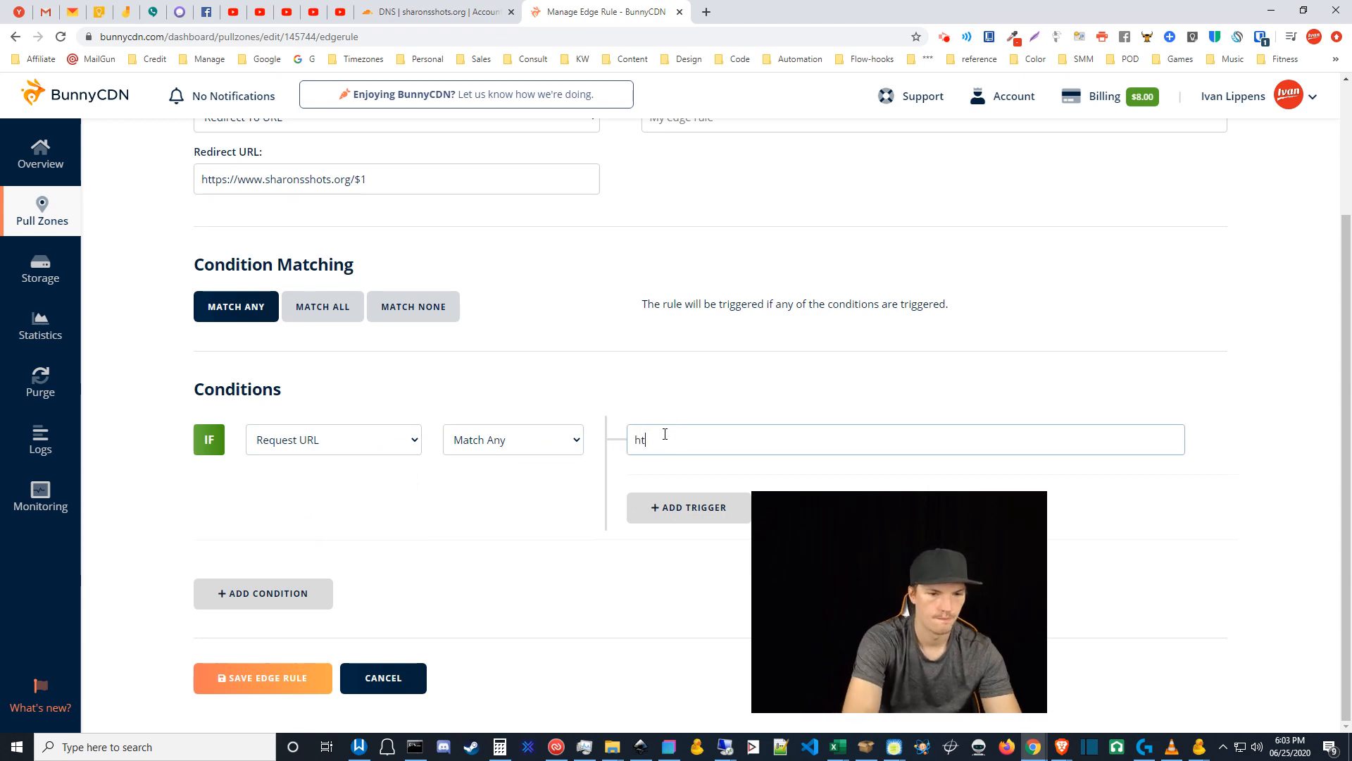
type("t")
key("BackSpace")
key("BackSpace")
key("BackSpace")
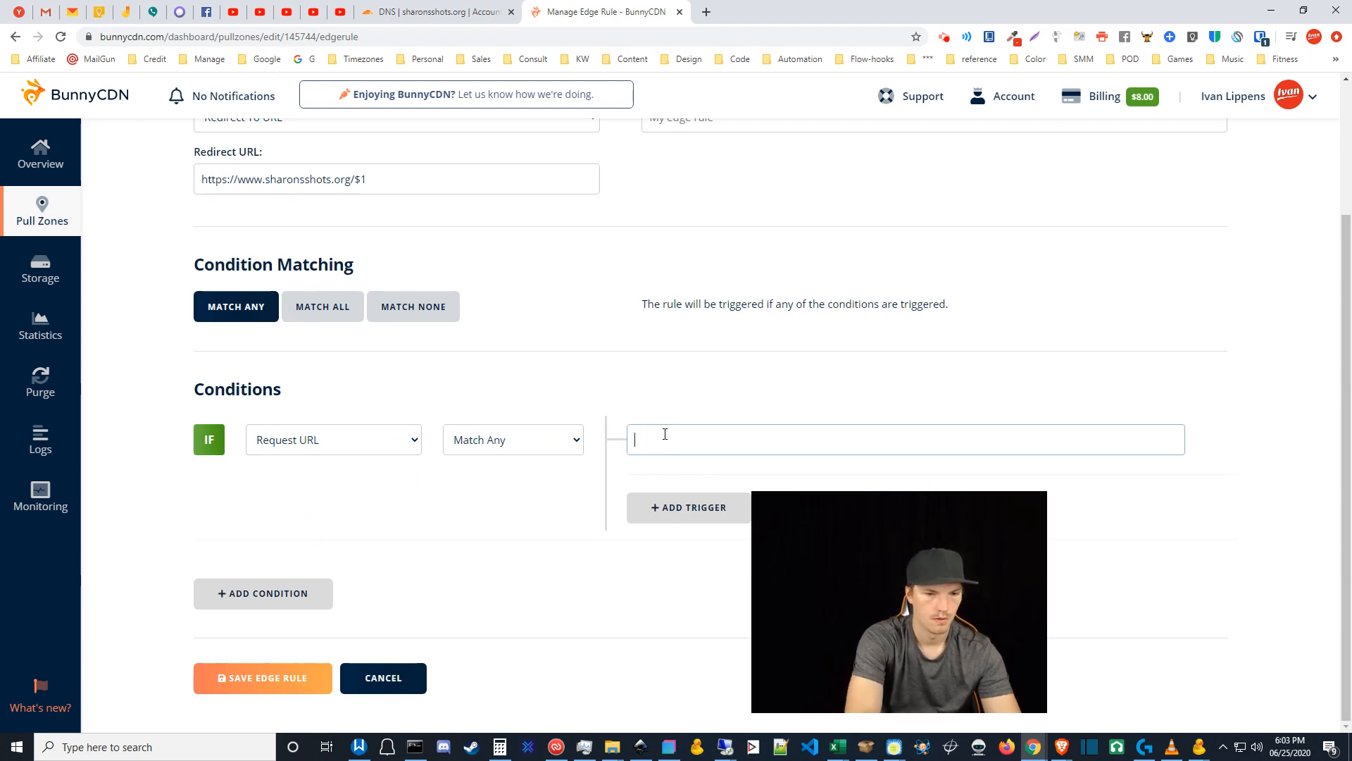
type("sharonsshots")
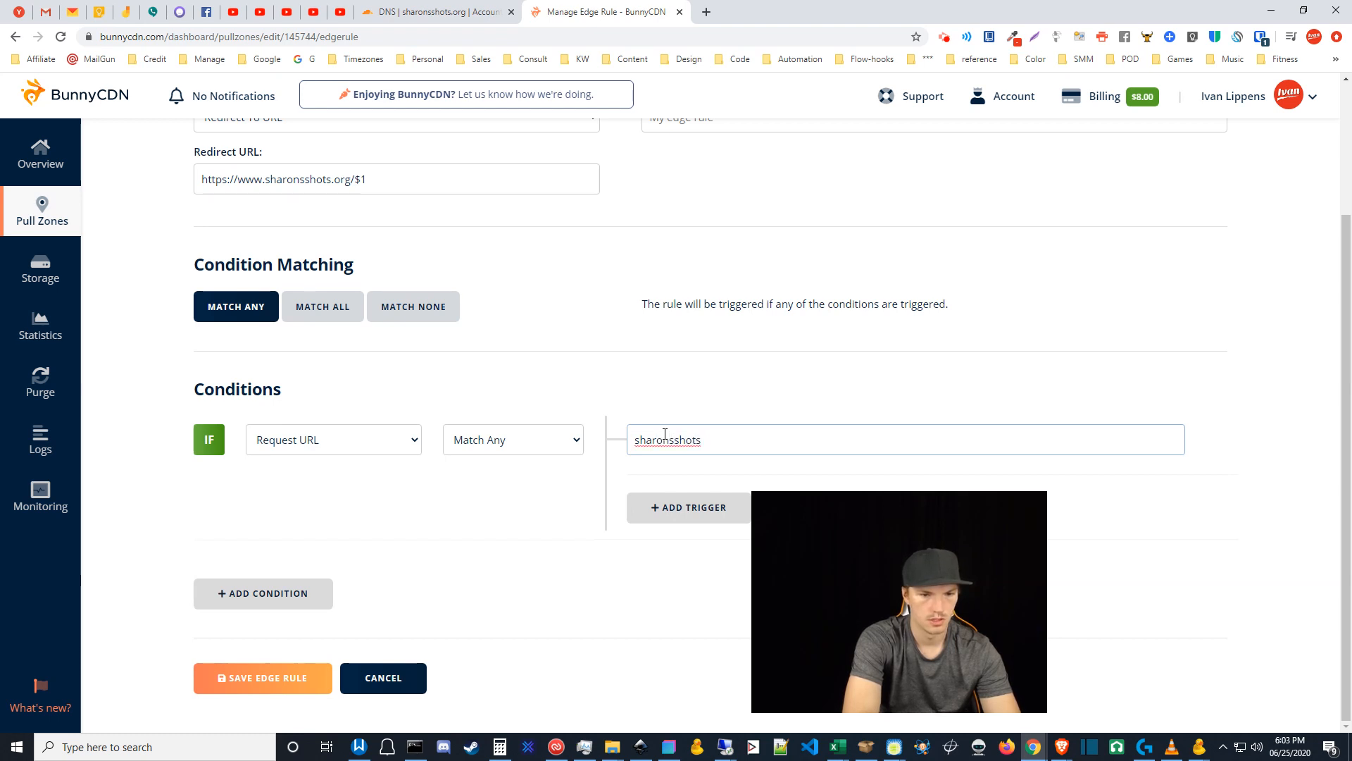
type(".org/*")
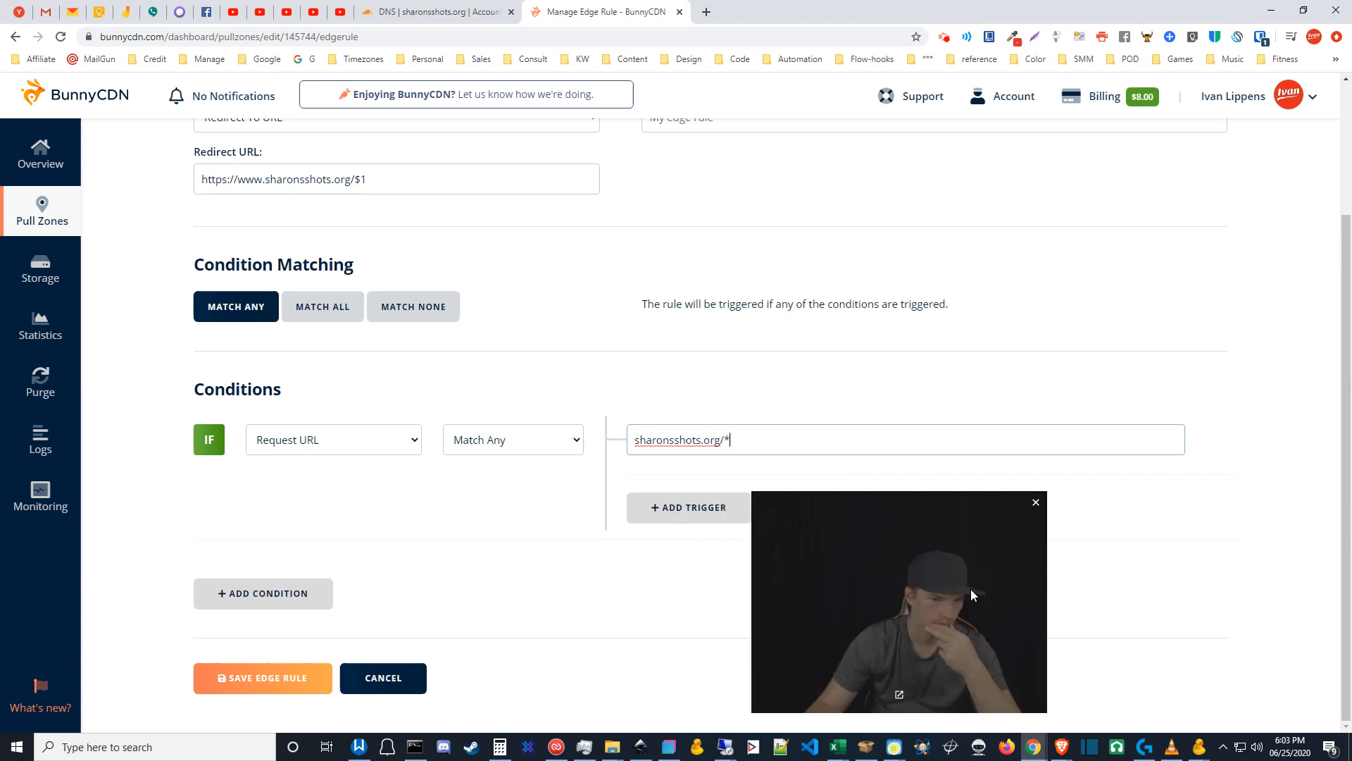
Step: Add a second trigger to the condition, leave it empty, and save the edge rule
left_click_drag(898, 630, 147, 653)
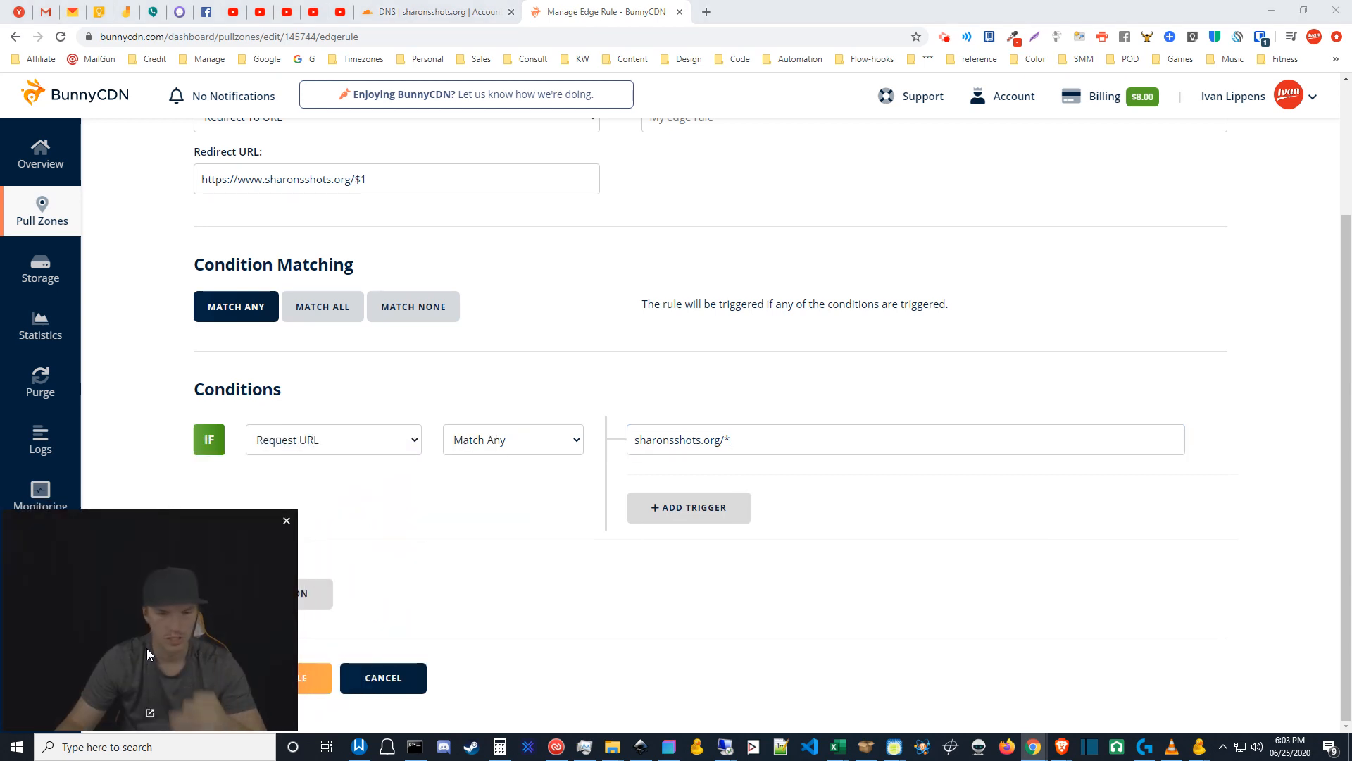
left_click(696, 515)
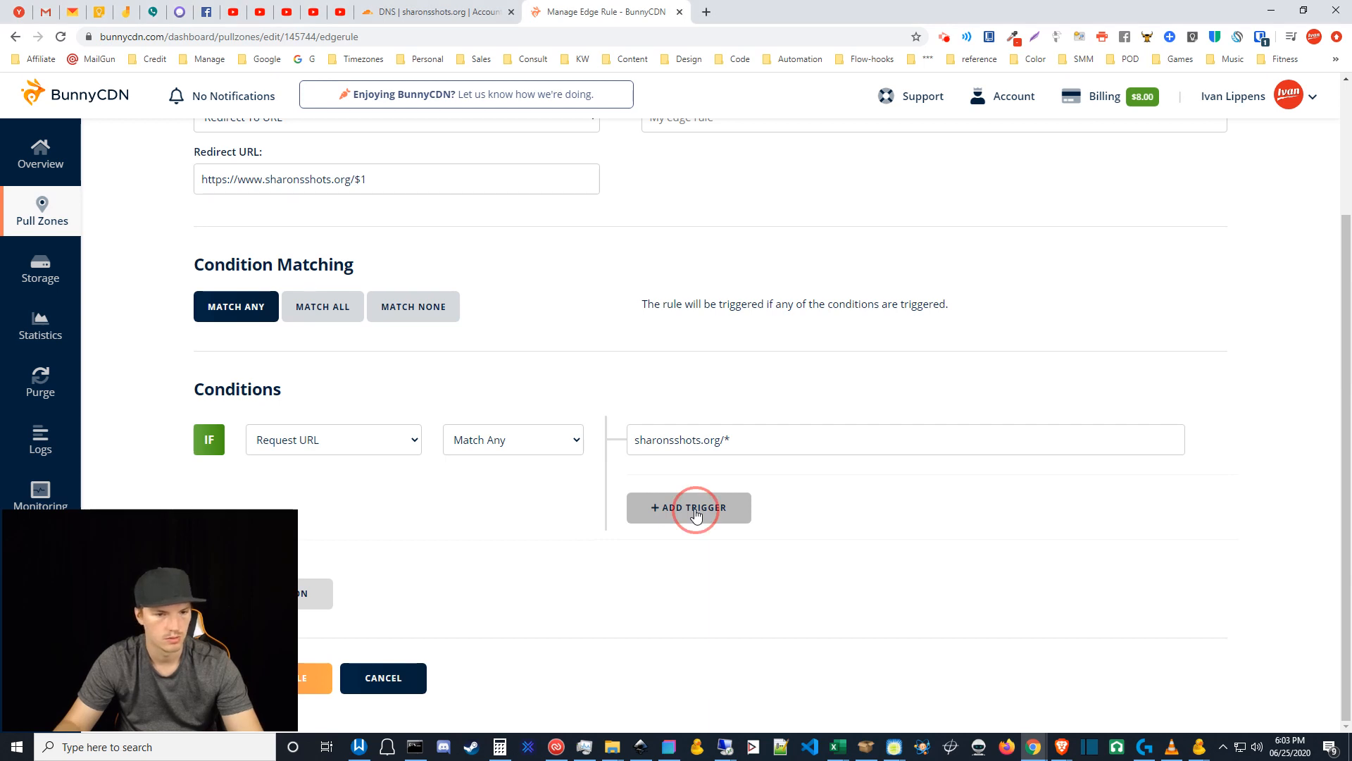
scroll(657, 620, "down", 1)
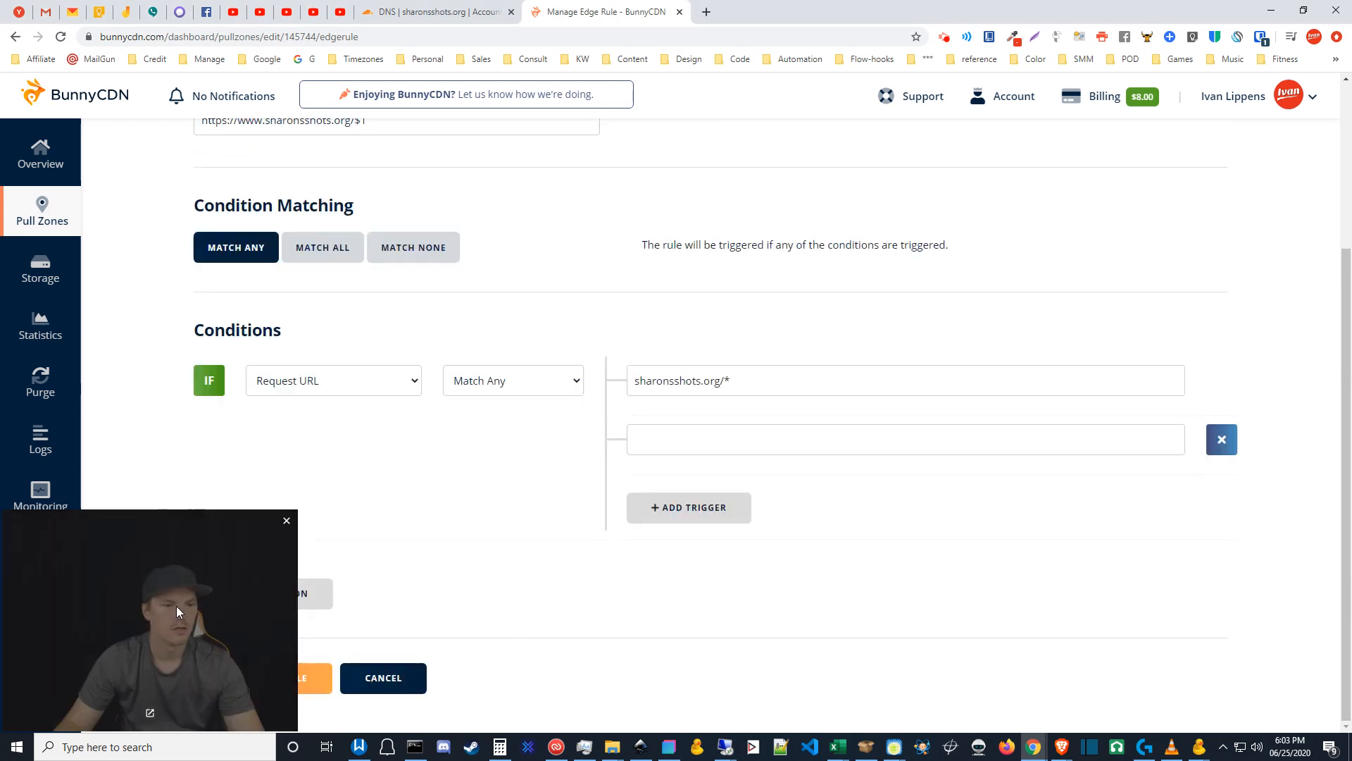
left_click_drag(176, 606, 1010, 584)
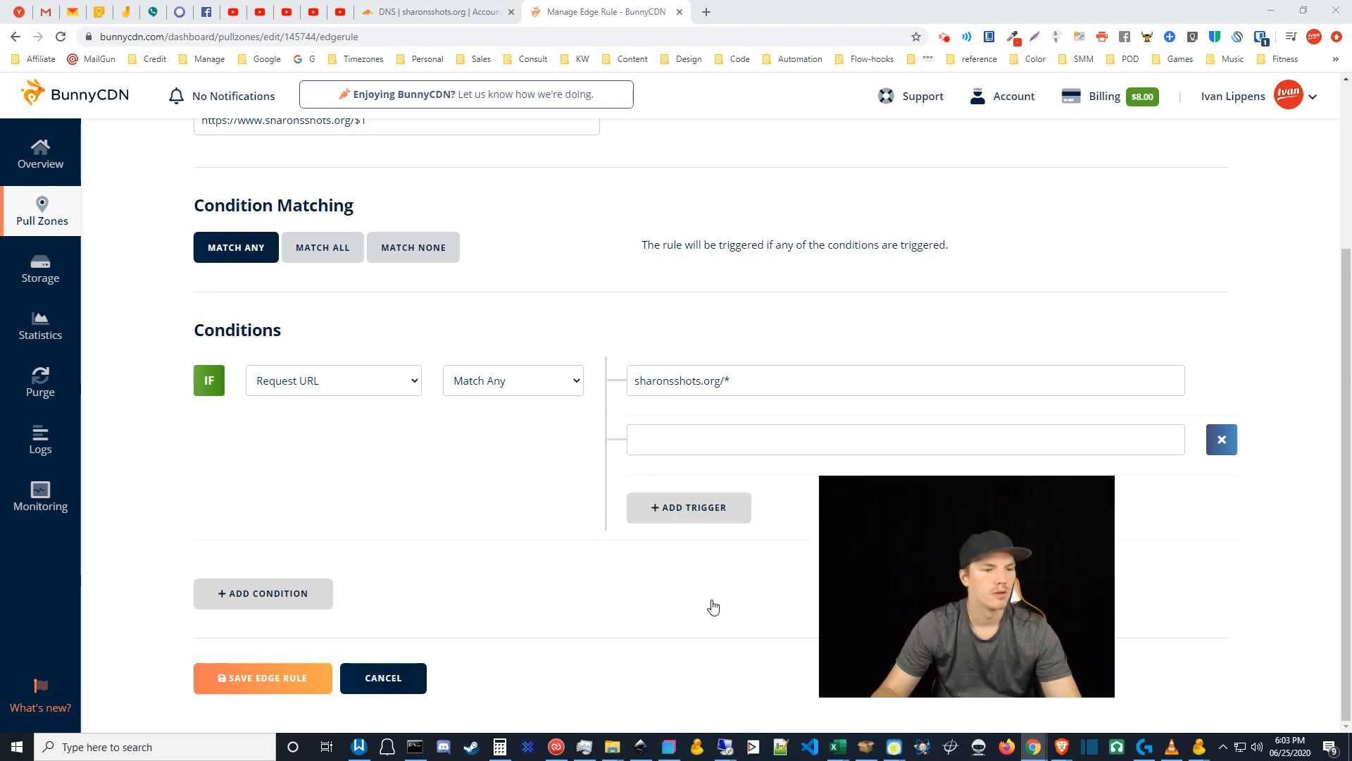
left_click(266, 677)
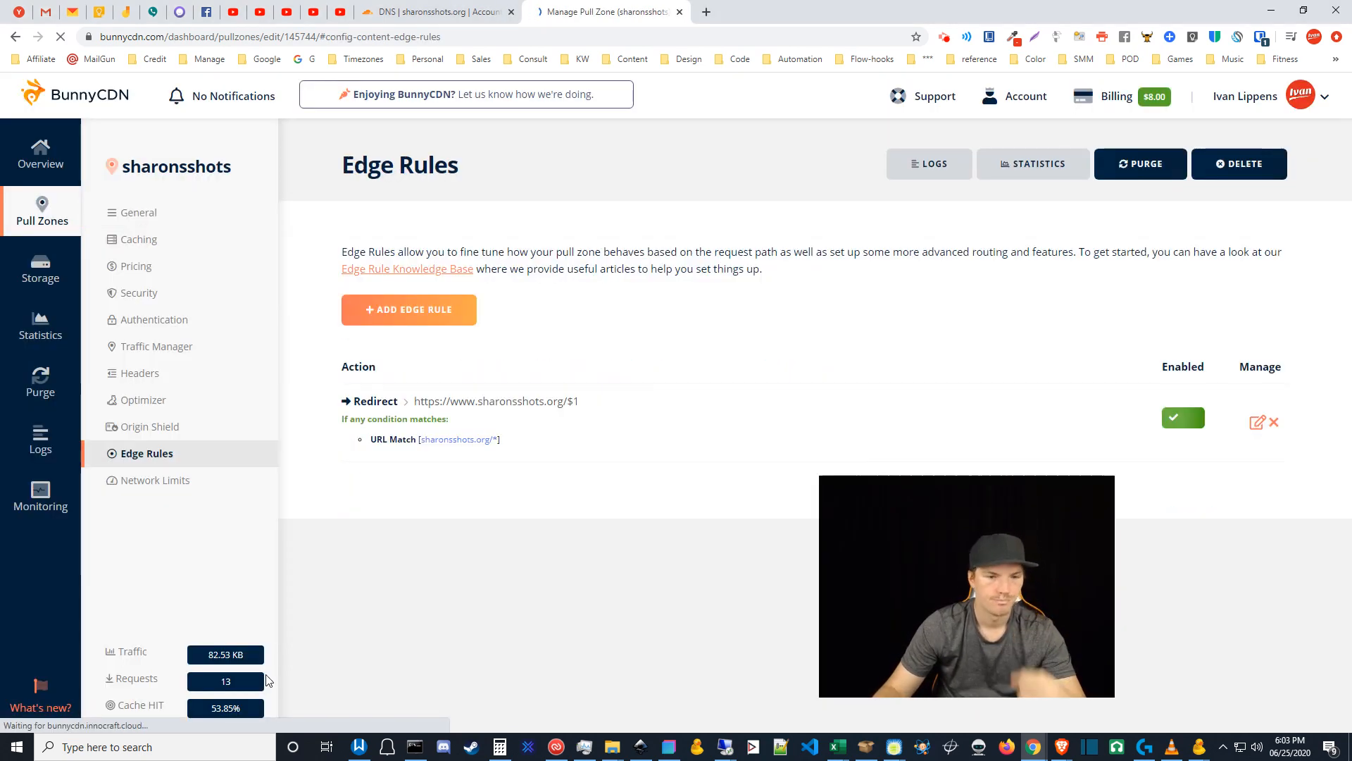
Step: Switch to the private Brave window and reload sharonsshots.org to test the redirect
left_click_drag(995, 593, 174, 624)
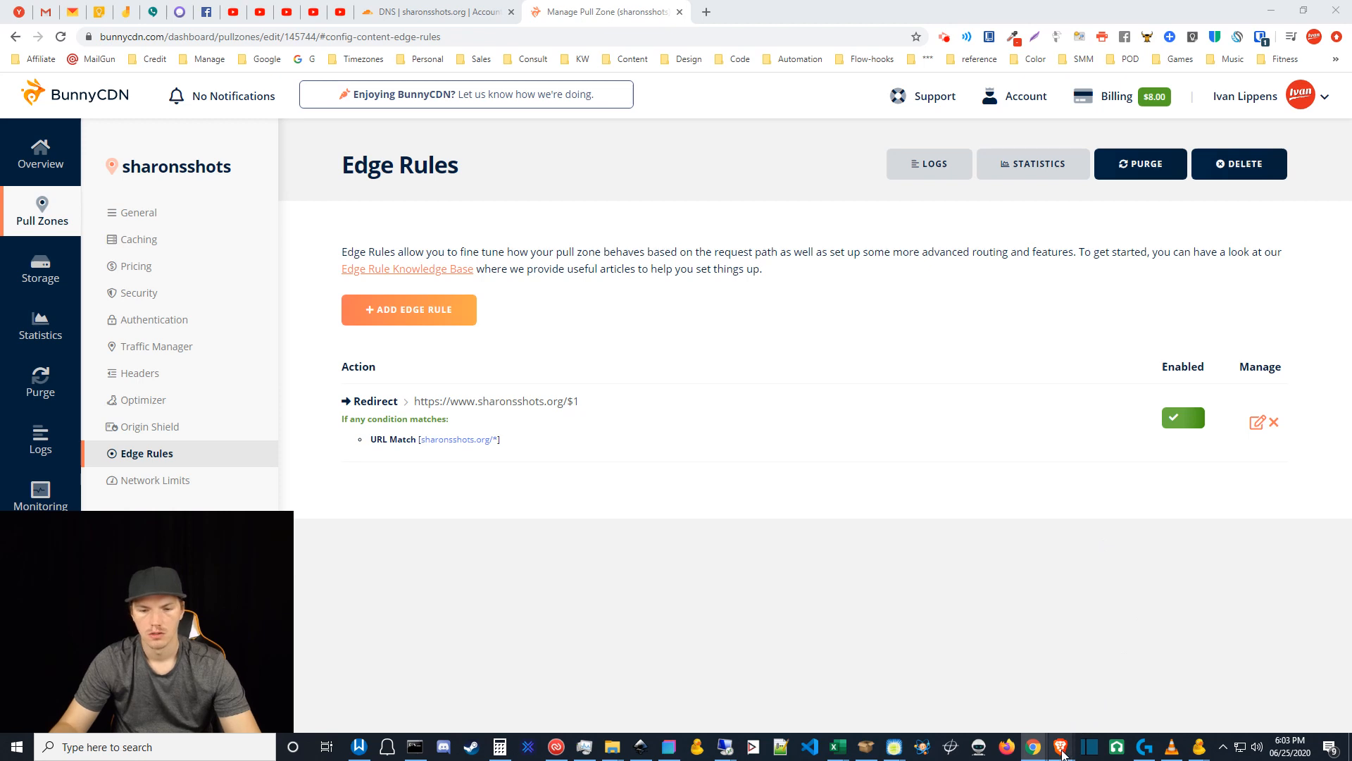
mouse_move(1061, 746)
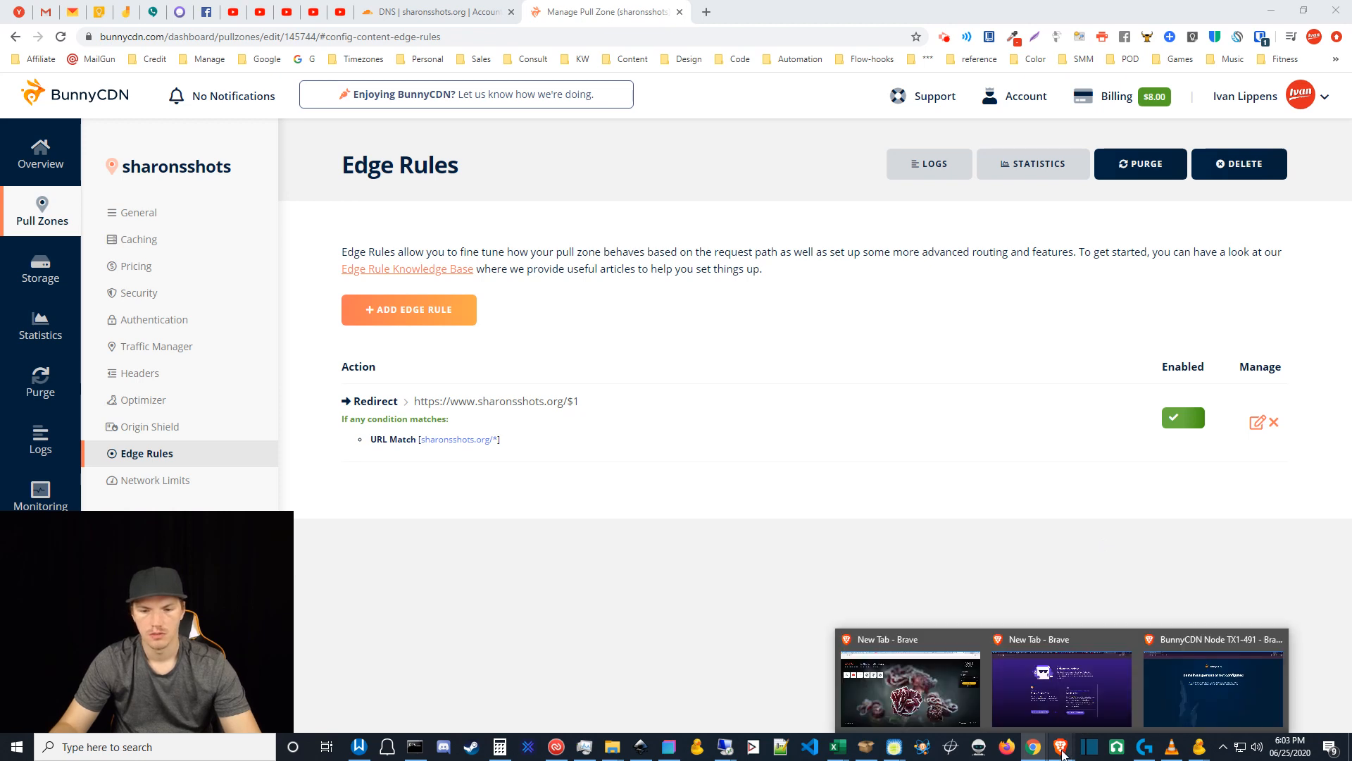
left_click(1229, 679)
key("ctrl+l")
triple_click(306, 40)
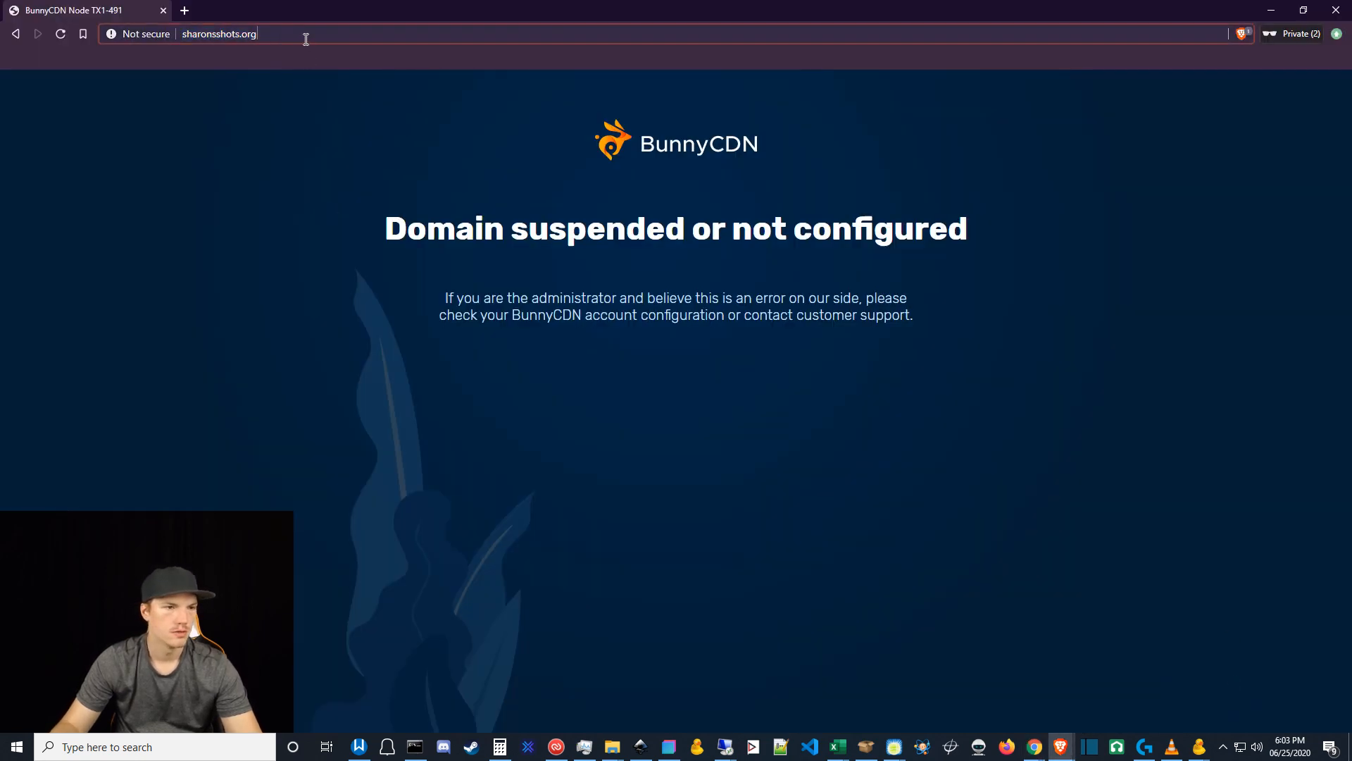
key("Return")
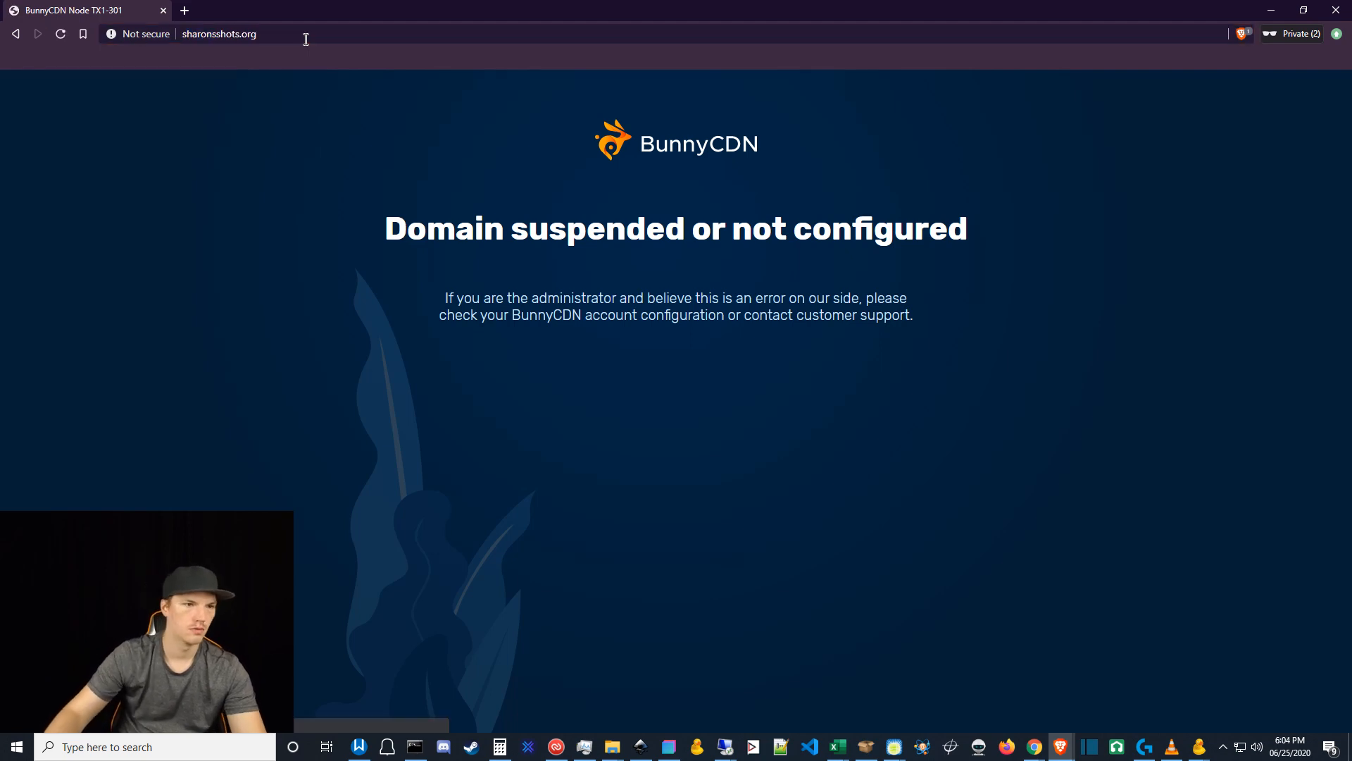
left_click(306, 39)
left_click(306, 39)
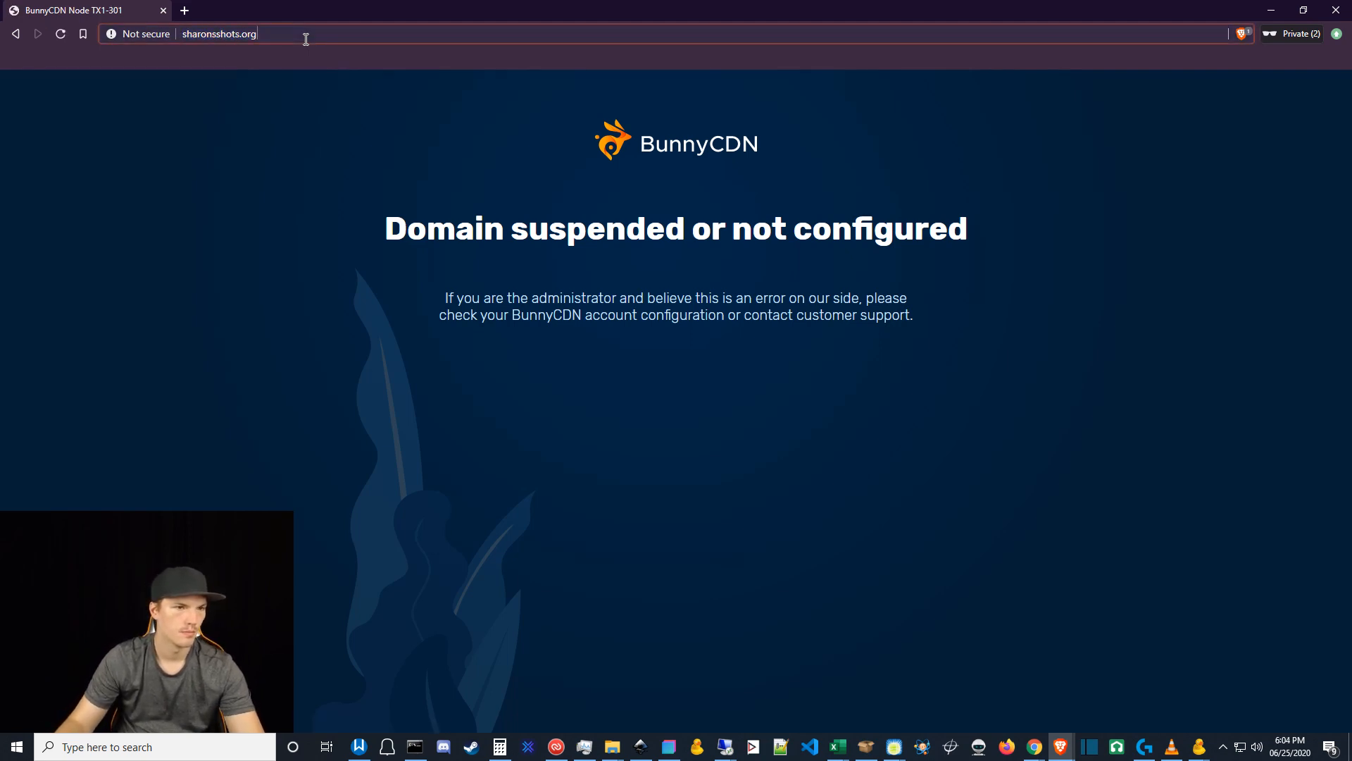
key("ctrl+a")
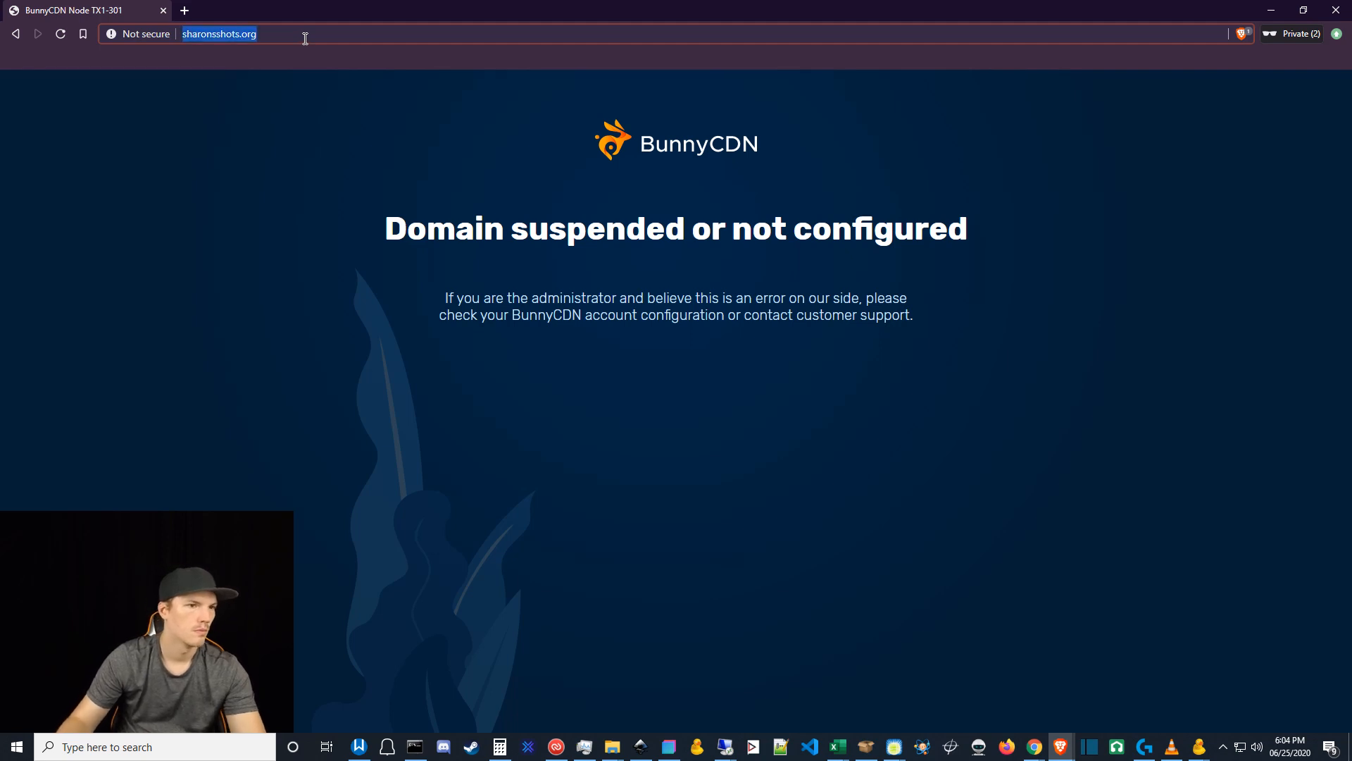
type("www.sharonsshots")
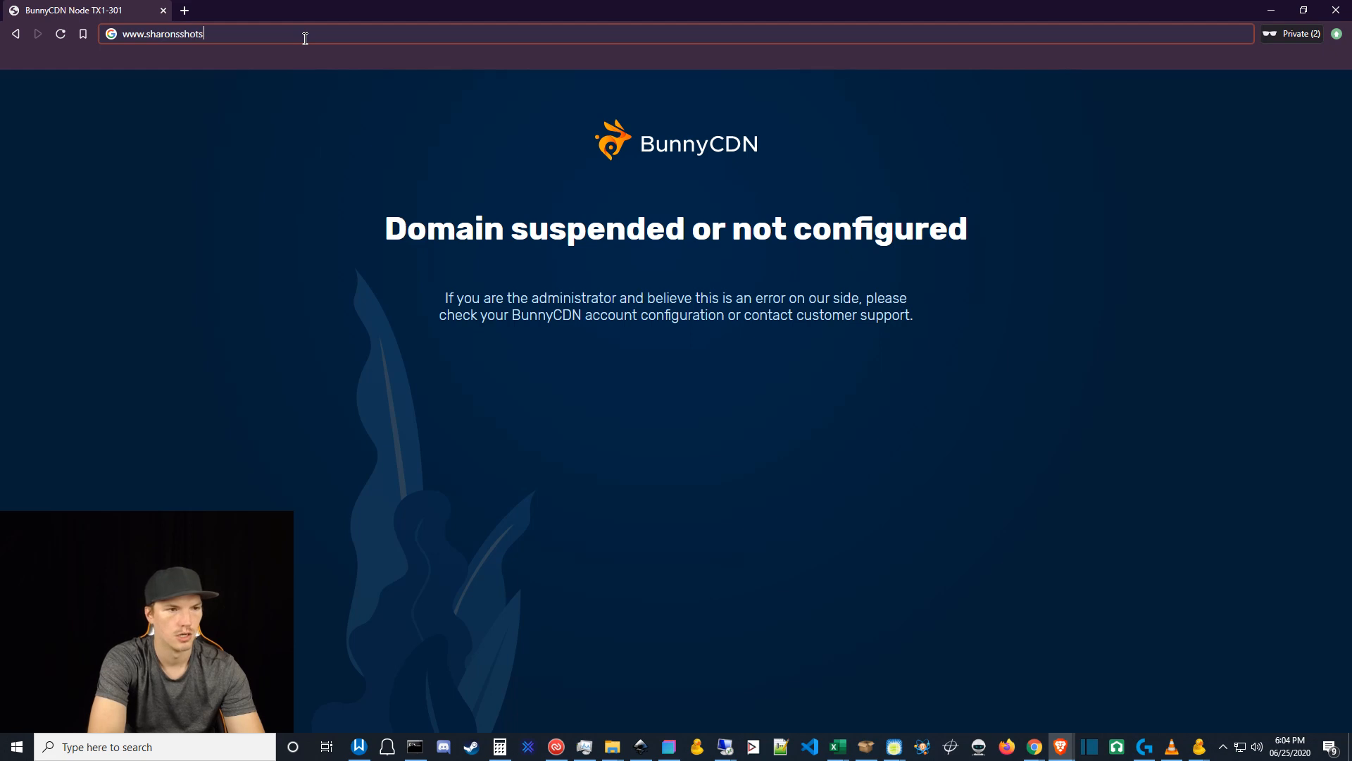
type(".org")
key("Return")
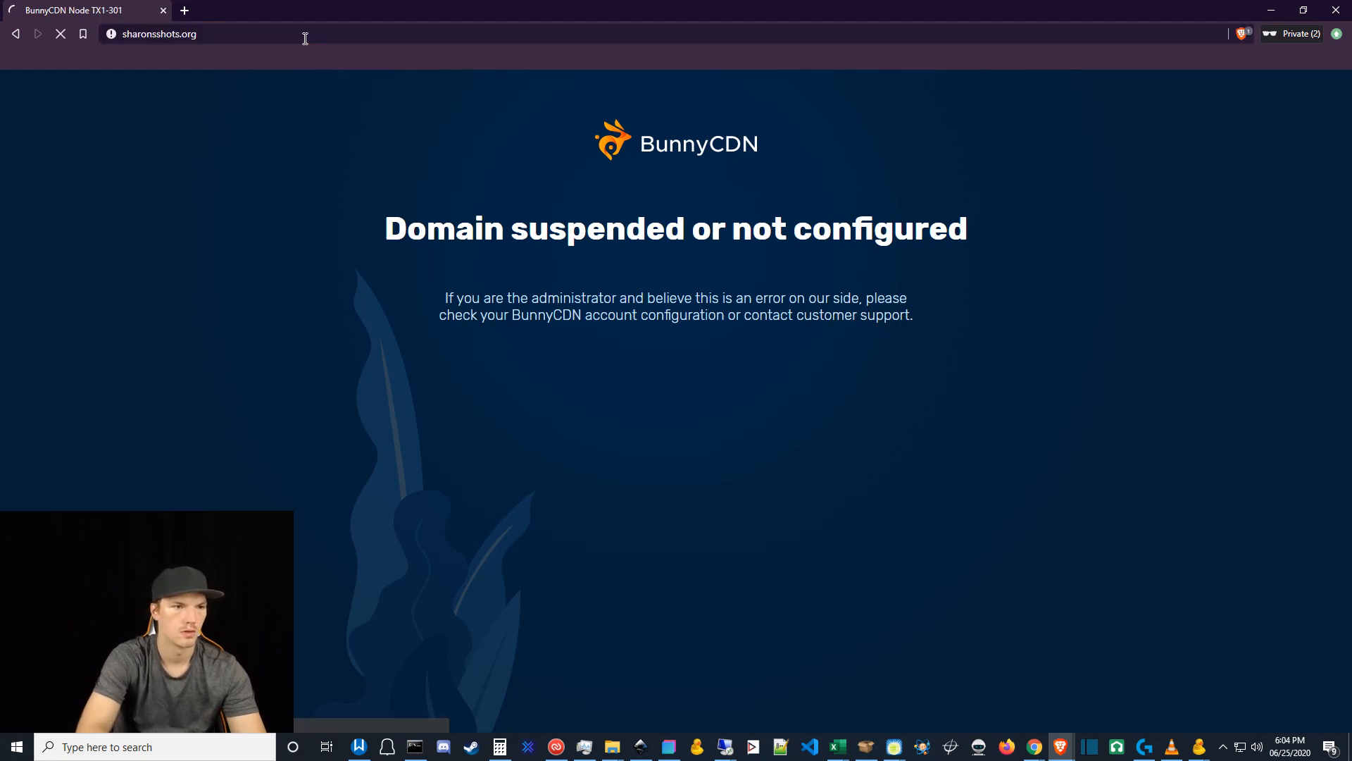
left_click(256, 33)
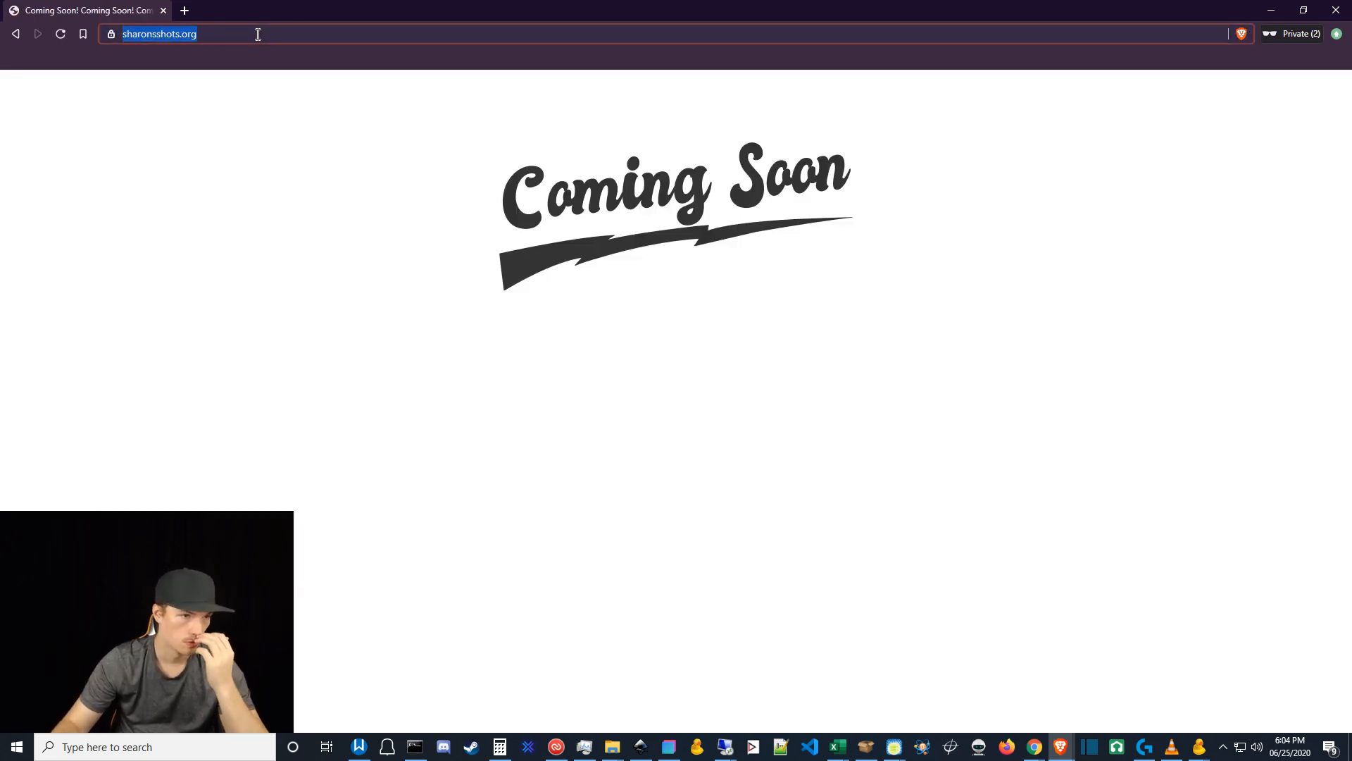
left_click(254, 33)
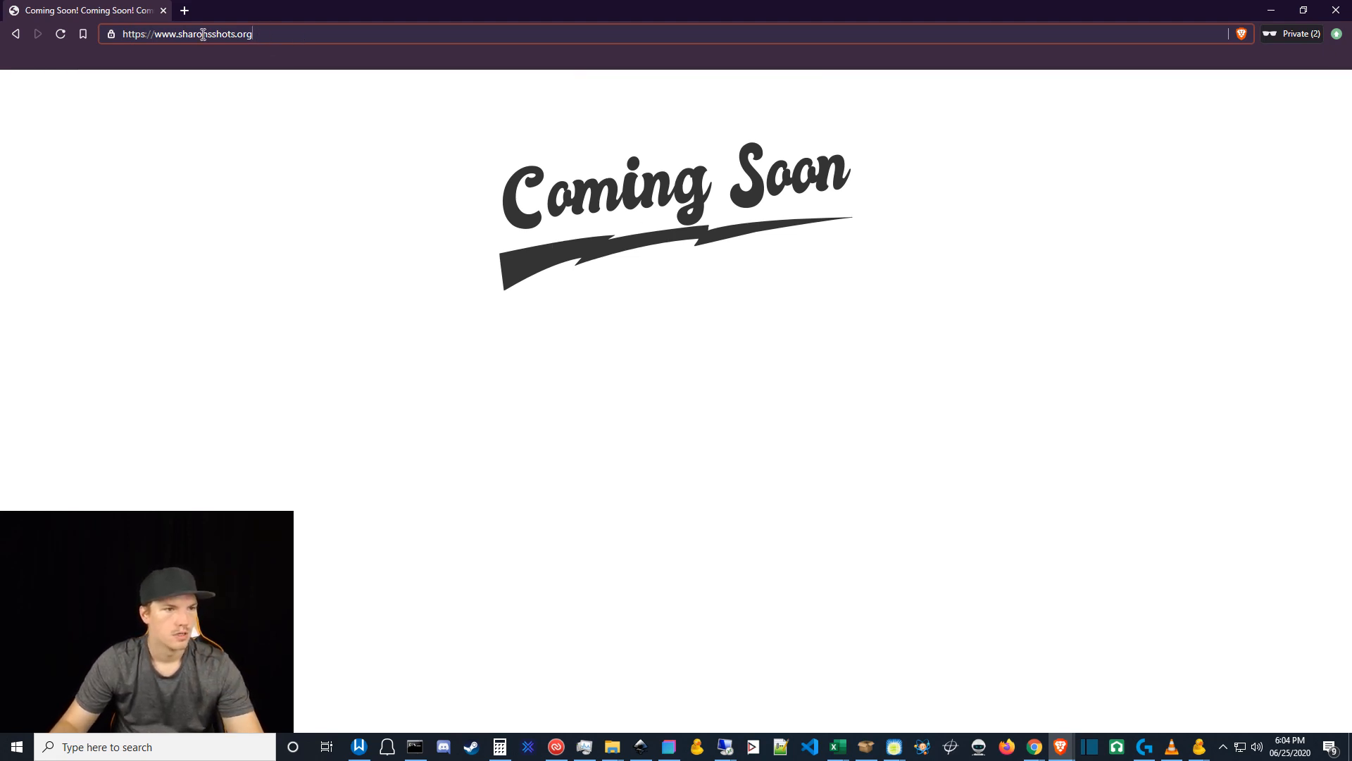
left_click_drag(181, 34, 169, 34)
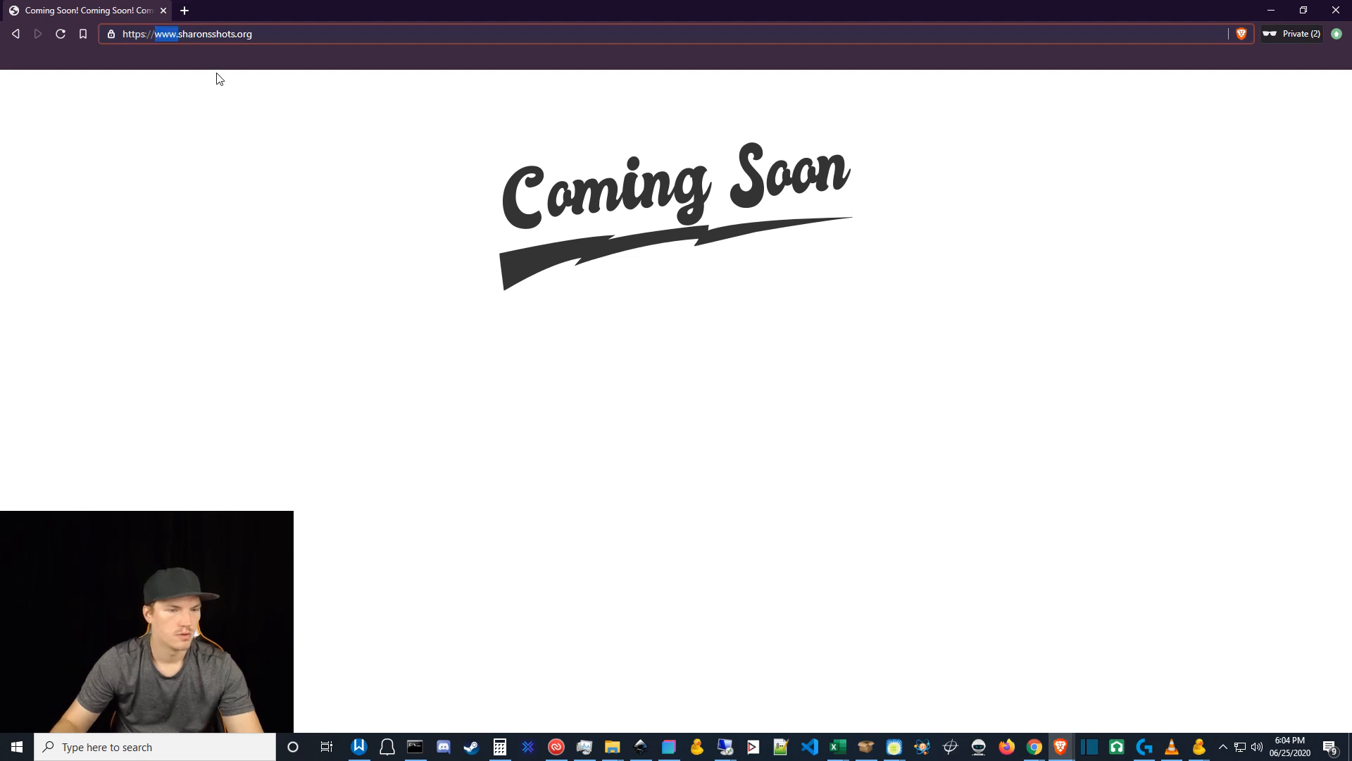
key("BackSpace")
key("Return")
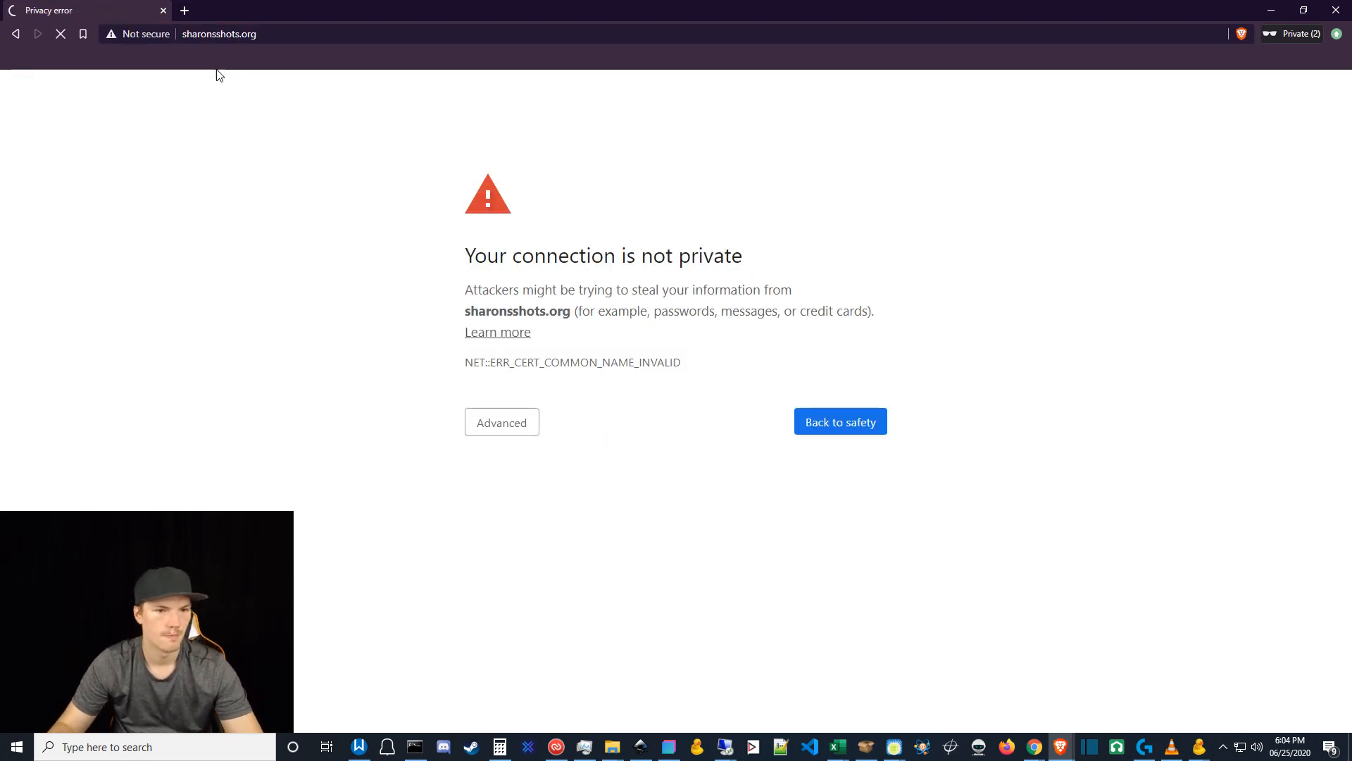
Step: Proceed past the privacy warning to the unsecured sharonsshots.org page, and return to the BunnyCDN dashboard in Chrome
left_click(190, 34)
left_click(185, 34)
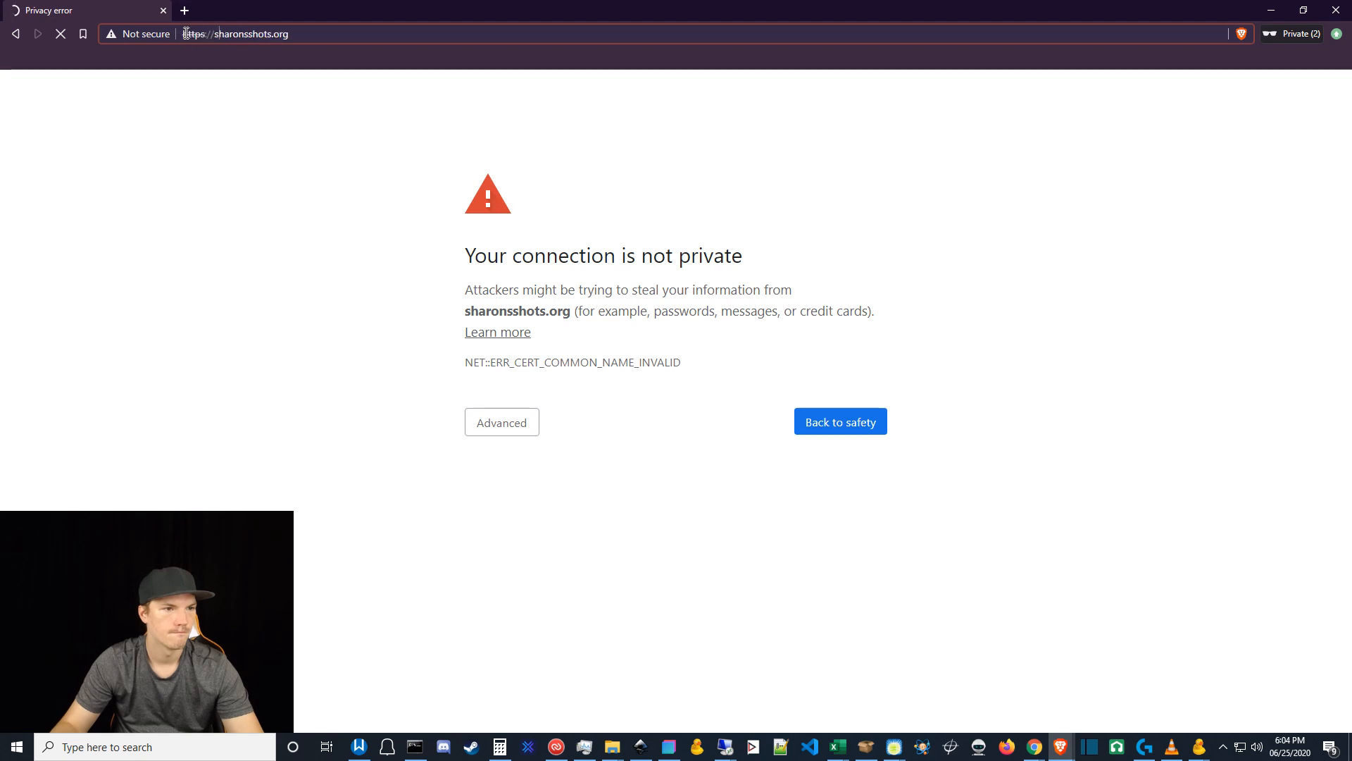
left_click(513, 415)
left_click(527, 548)
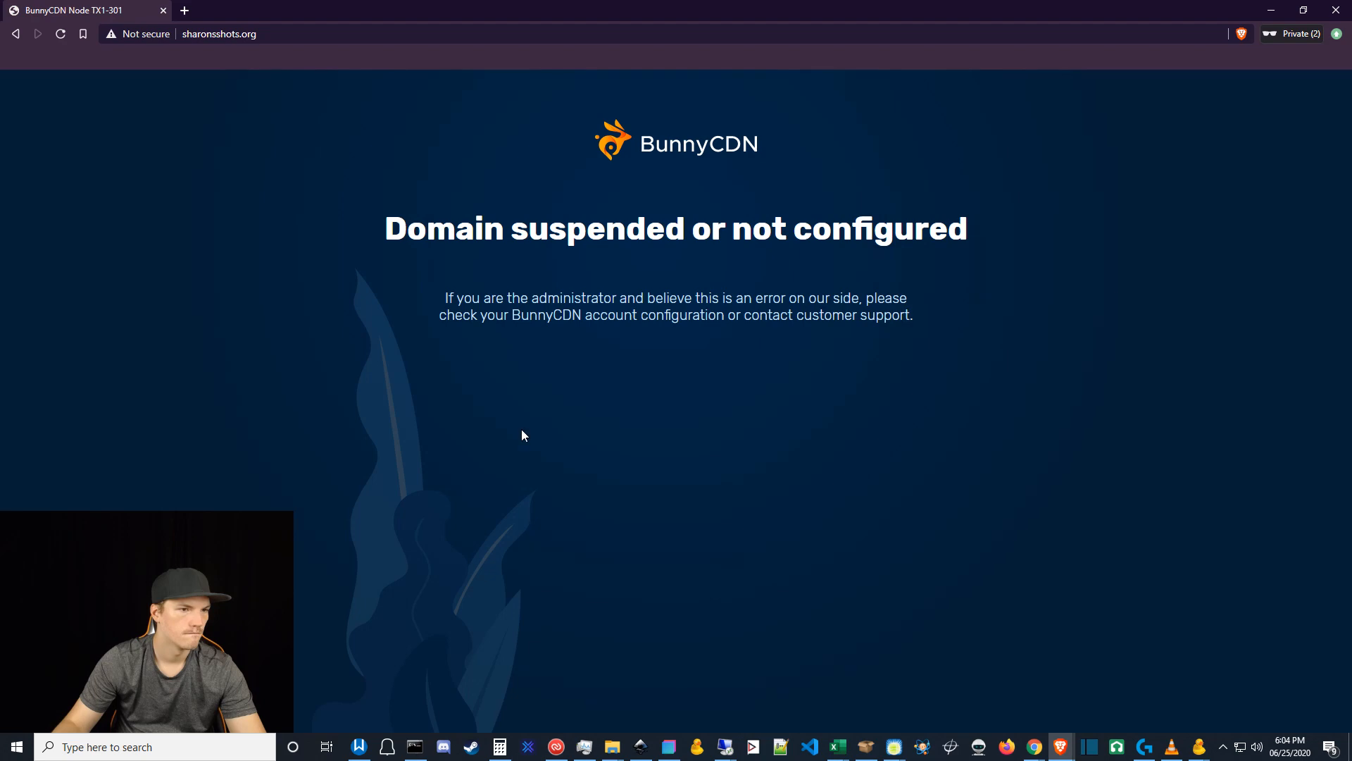
left_click(1272, 10)
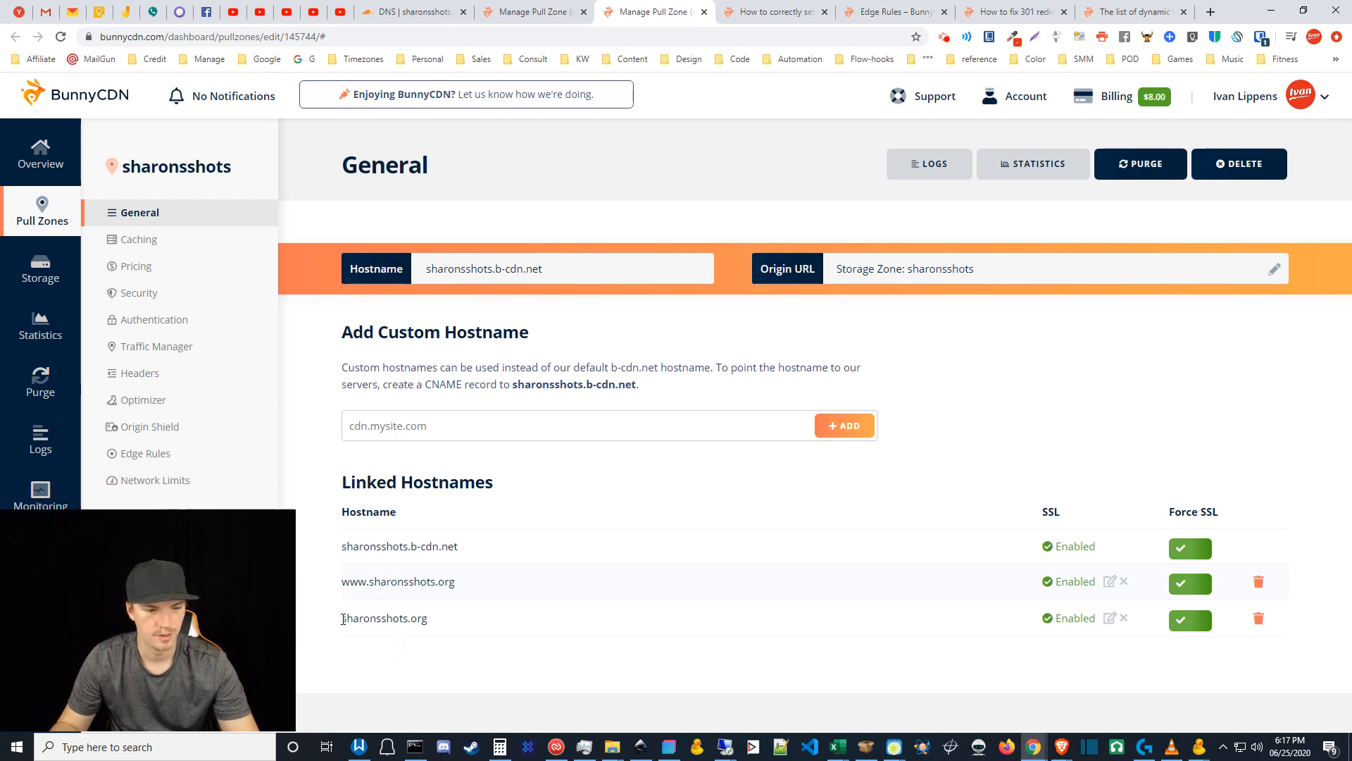
Step: Check the sharonsshots.org entry among the pull zone's linked hostnames against the CNAME records in Cloudflare DNS
left_click_drag(343, 619, 447, 617)
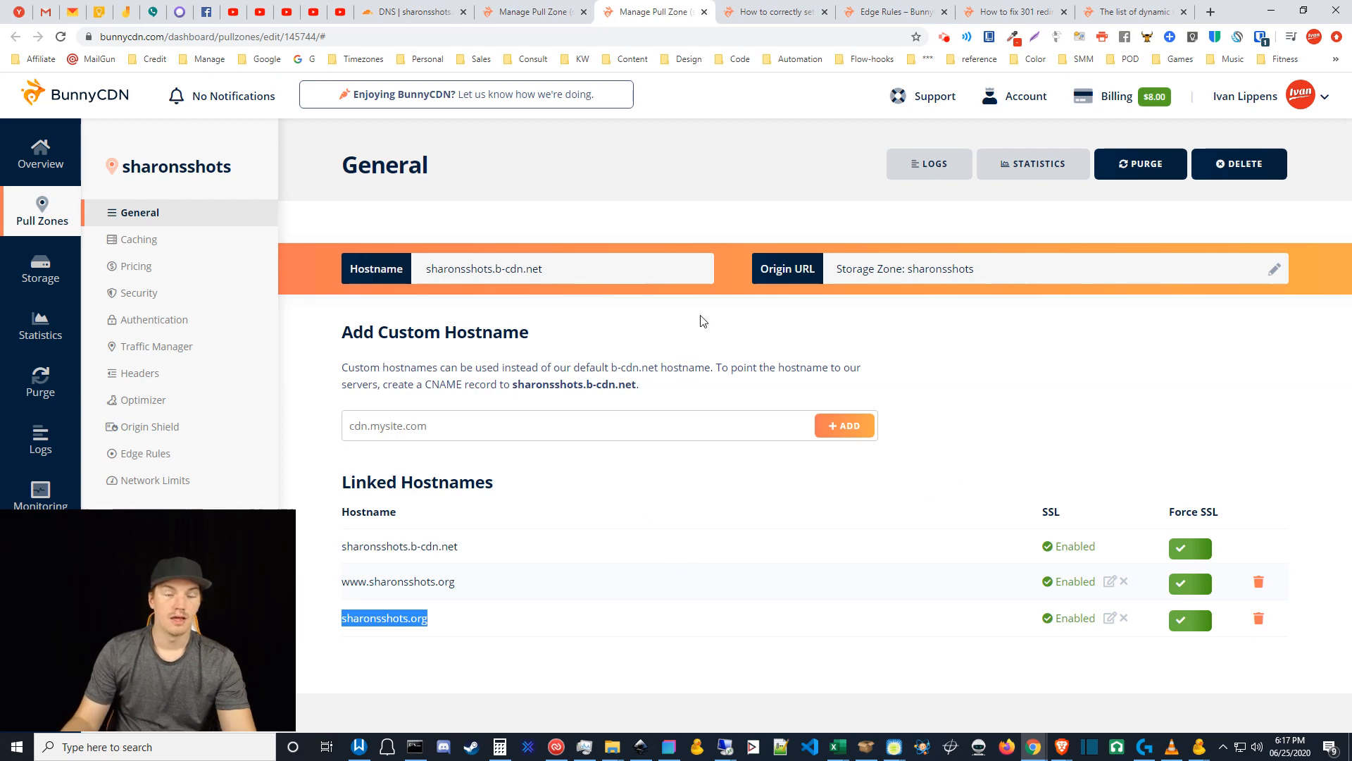
left_click(468, 7)
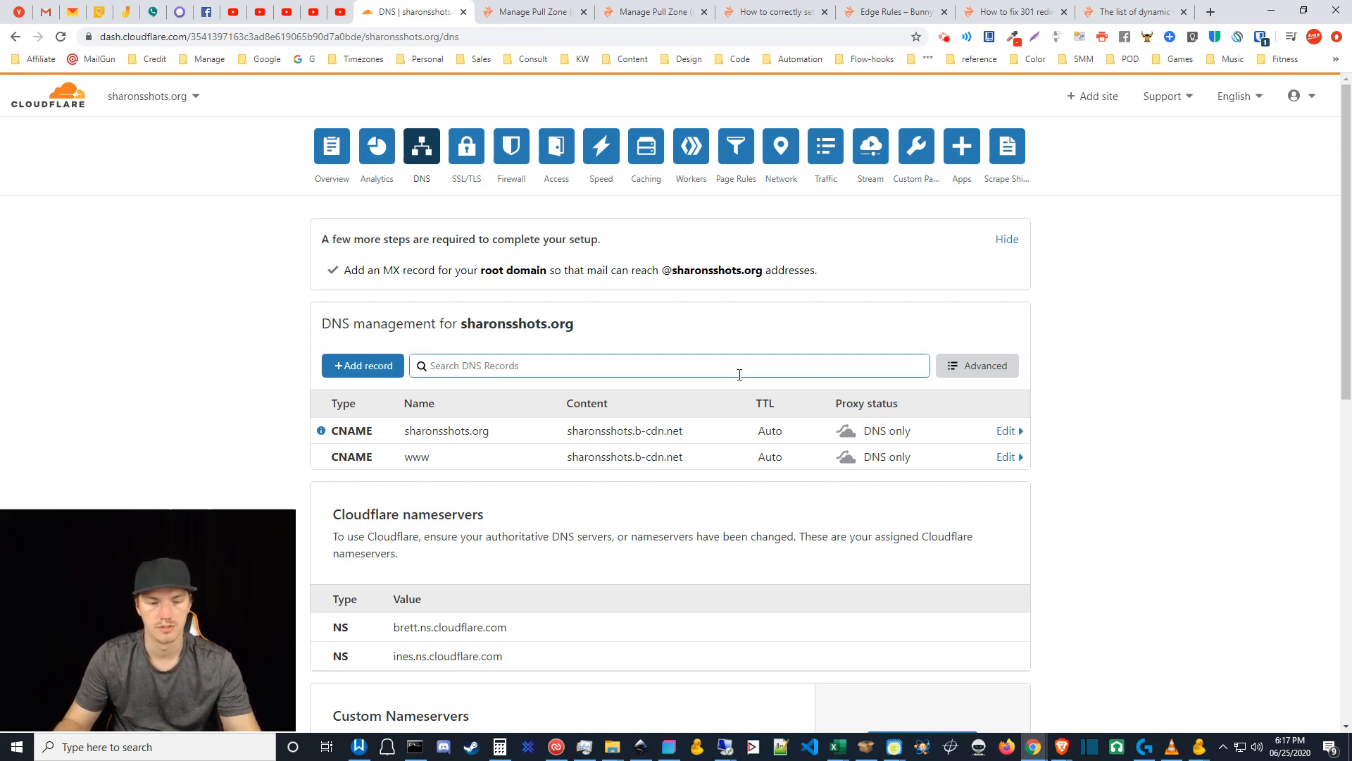
left_click(543, 5)
left_click(632, 5)
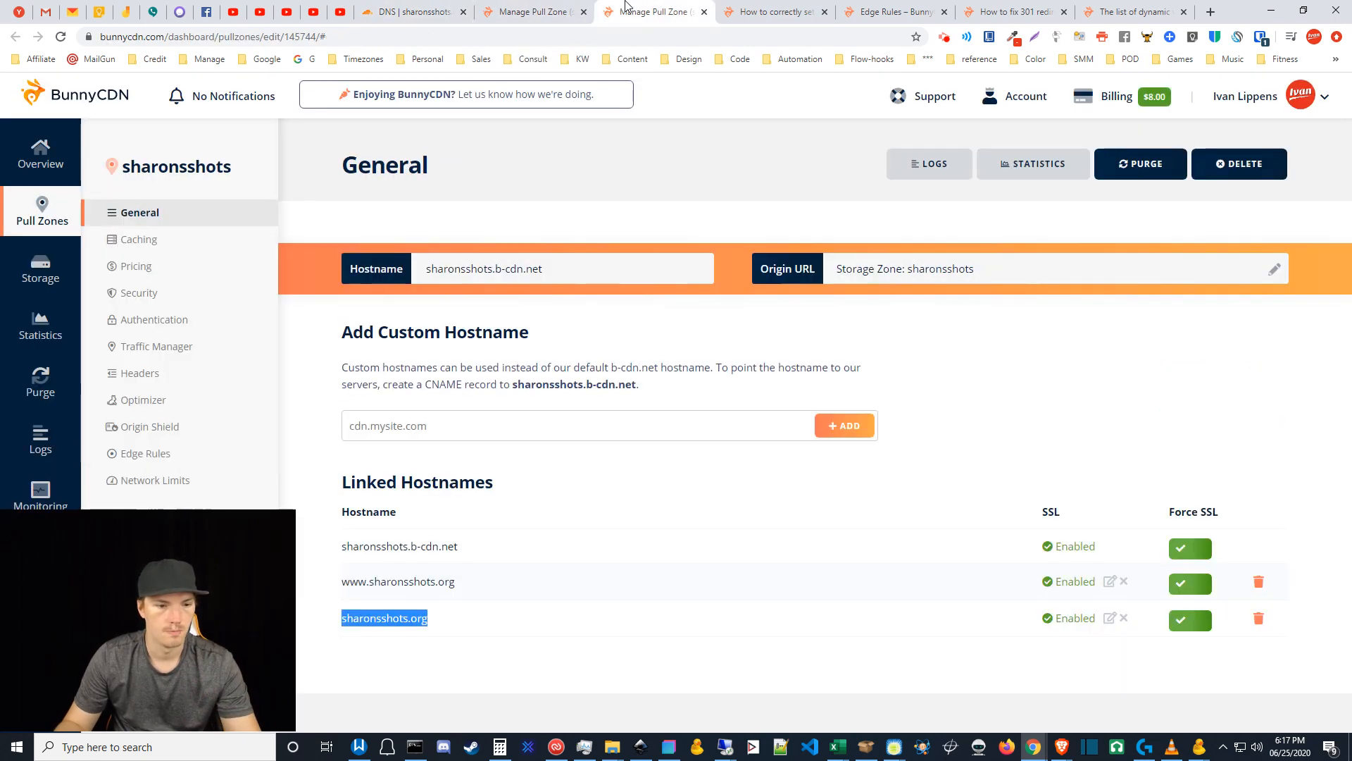
left_click(493, 656)
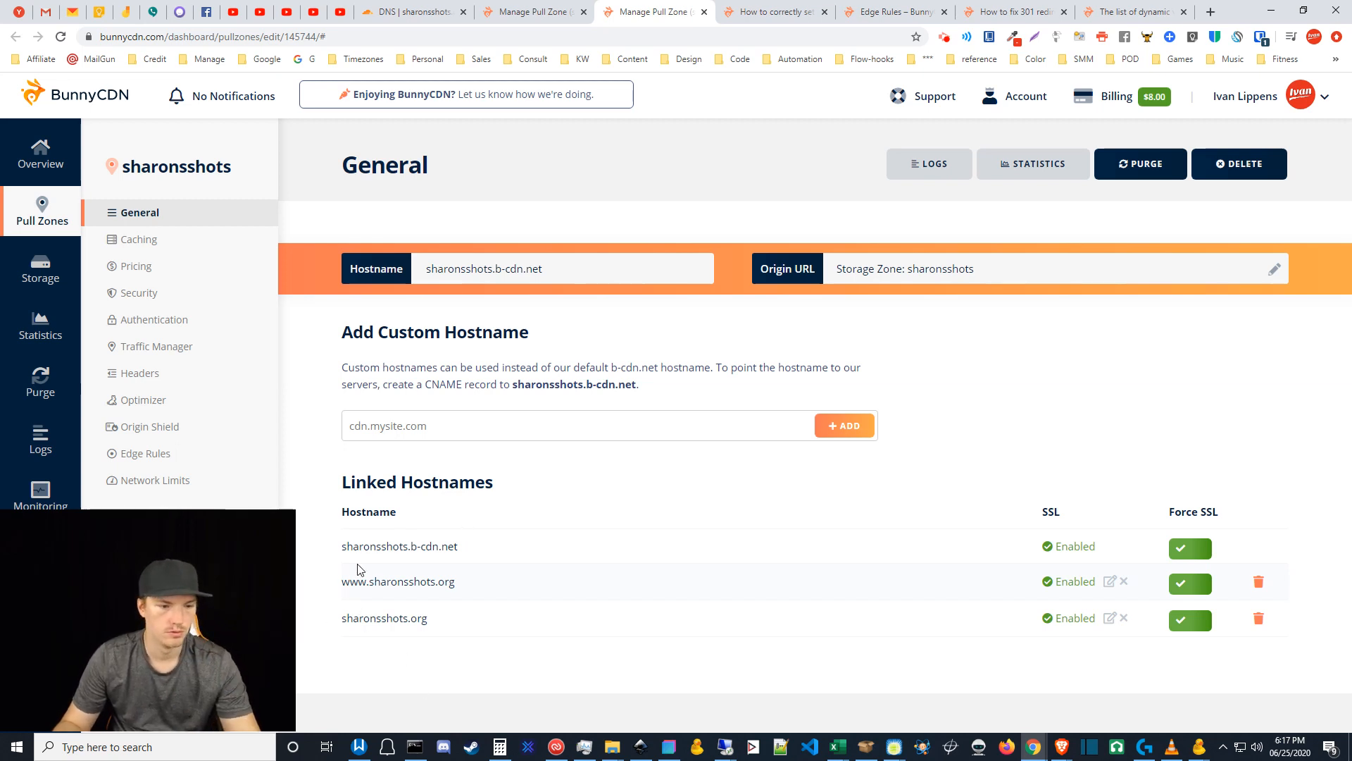
left_click_drag(341, 582, 484, 586)
left_click(461, 593)
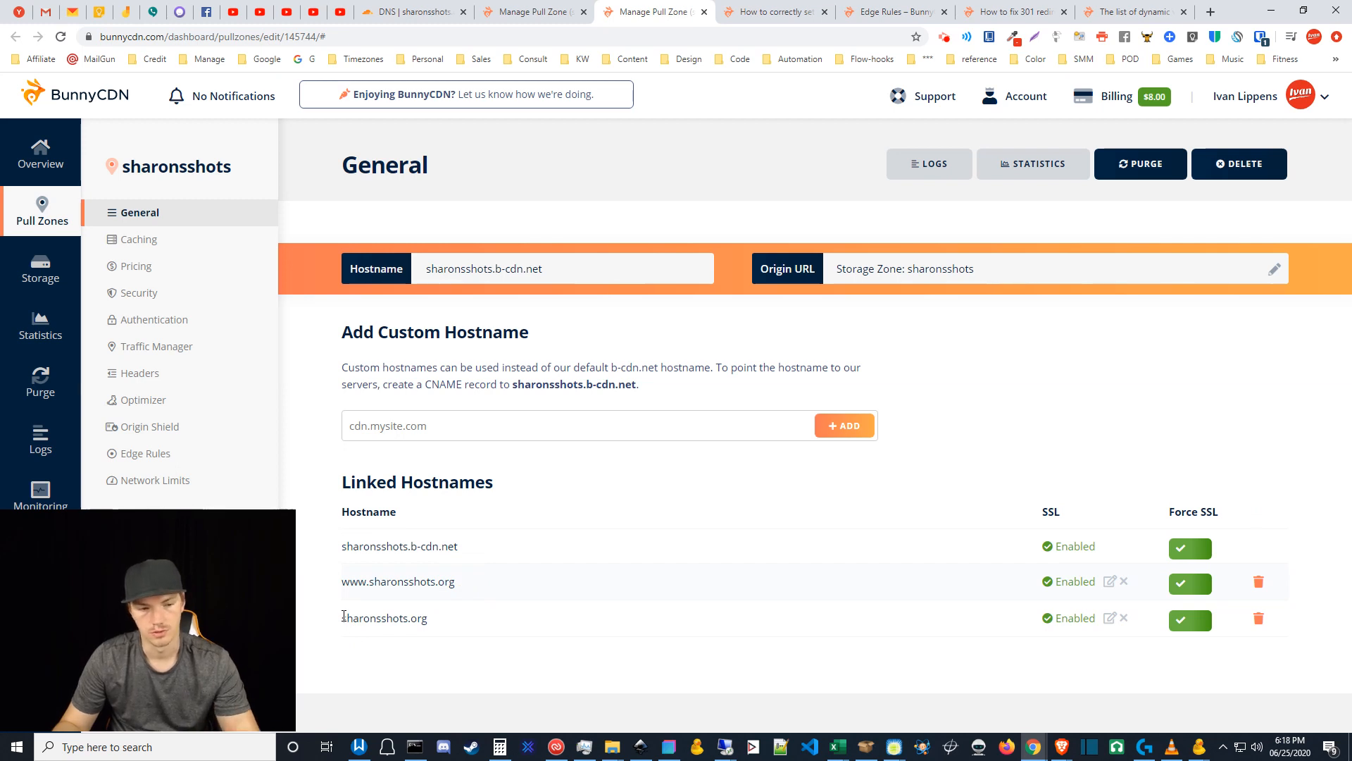
left_click_drag(343, 617, 477, 597)
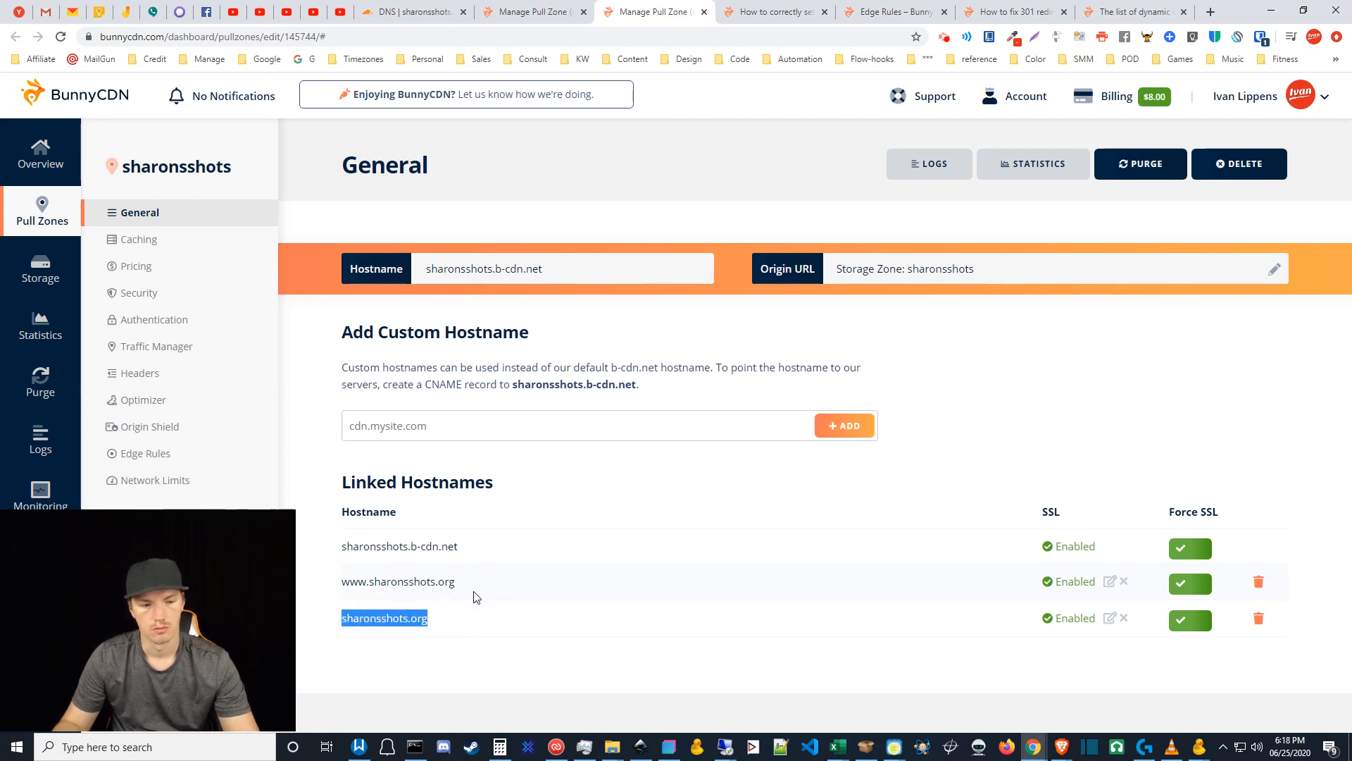
left_click(508, 579)
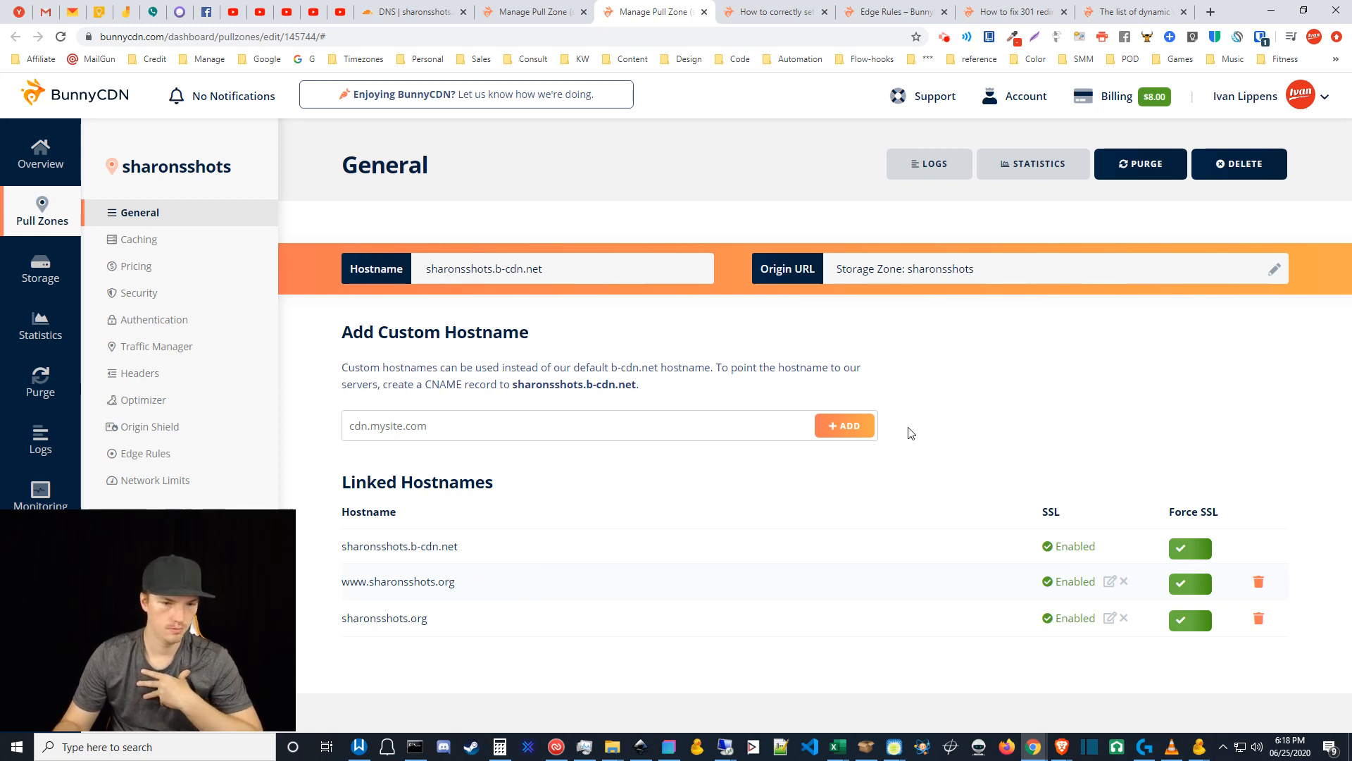
Step: Open the existing redirect edge rule for editing and examine the {{path}} variable ending its redirect URL
left_click(514, 8)
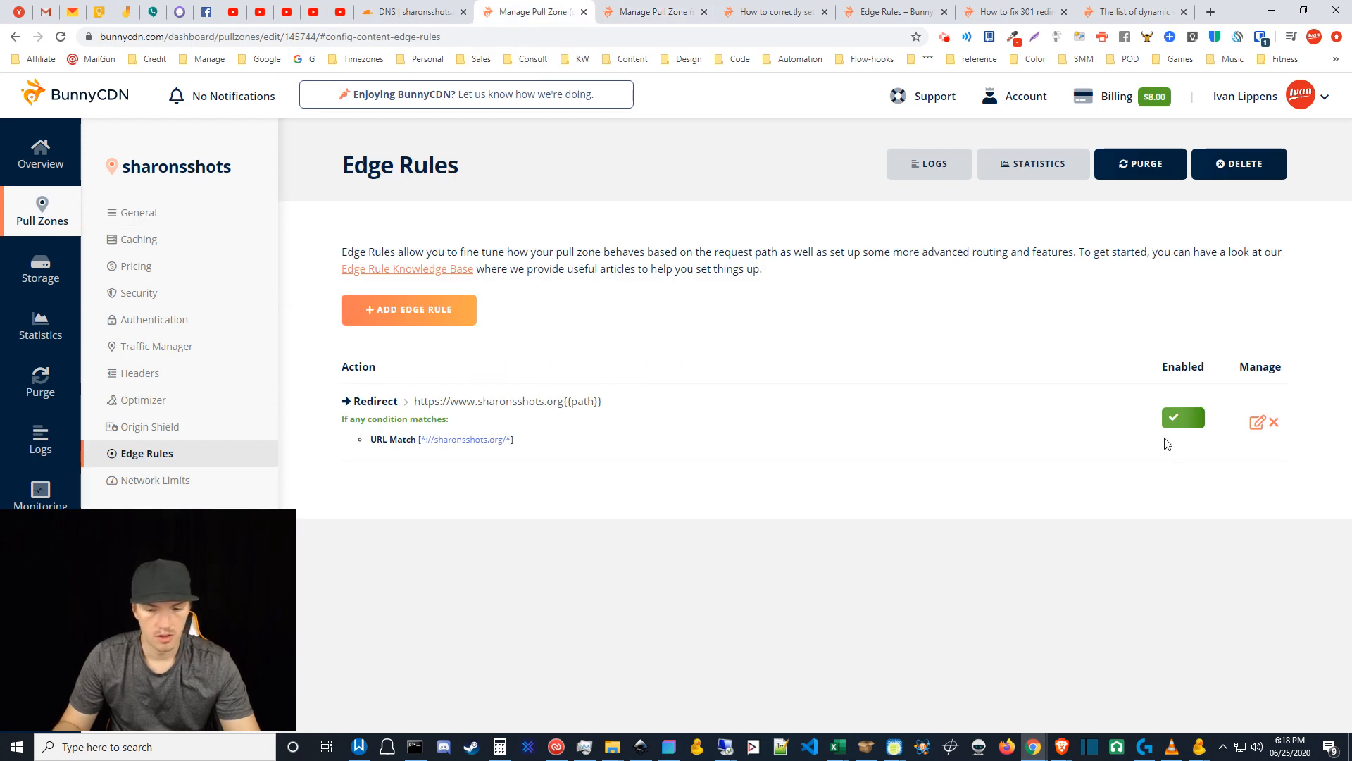
left_click(1256, 424)
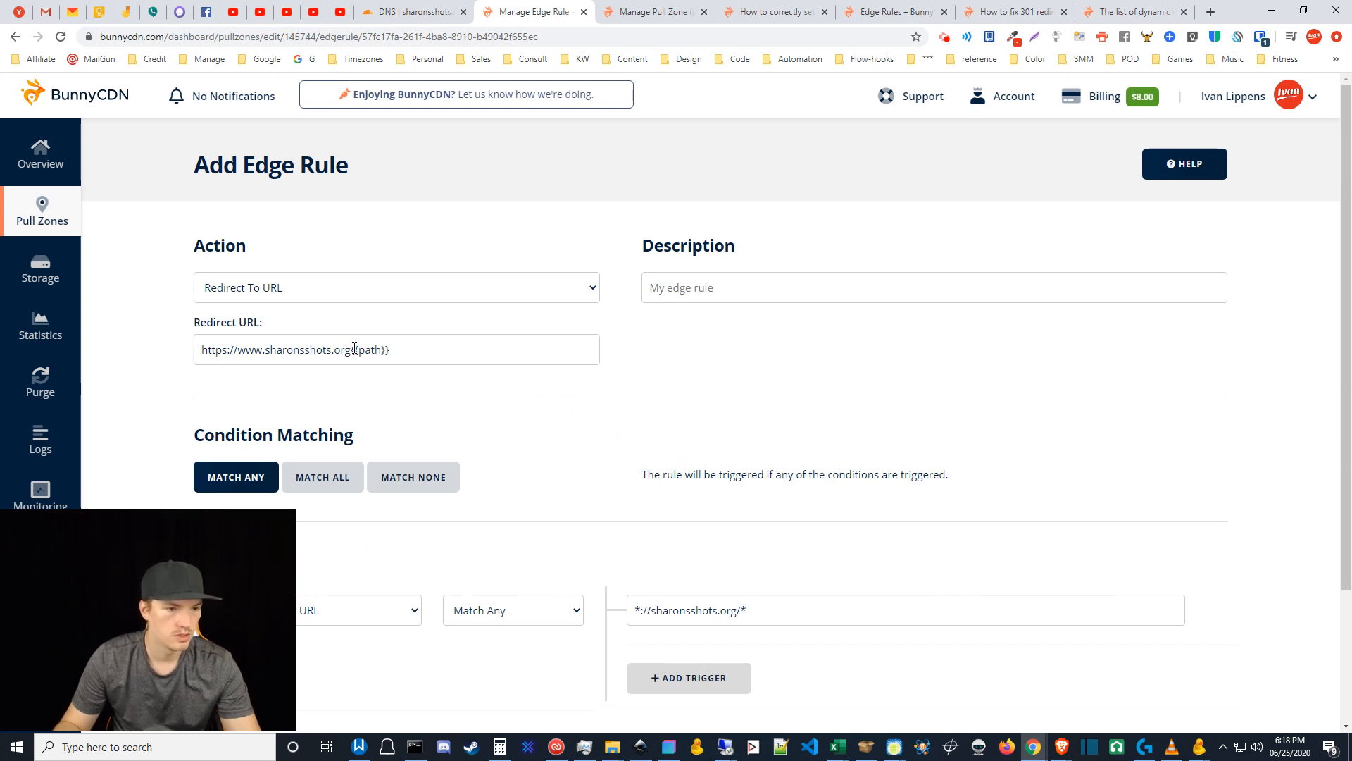
left_click_drag(350, 350, 408, 348)
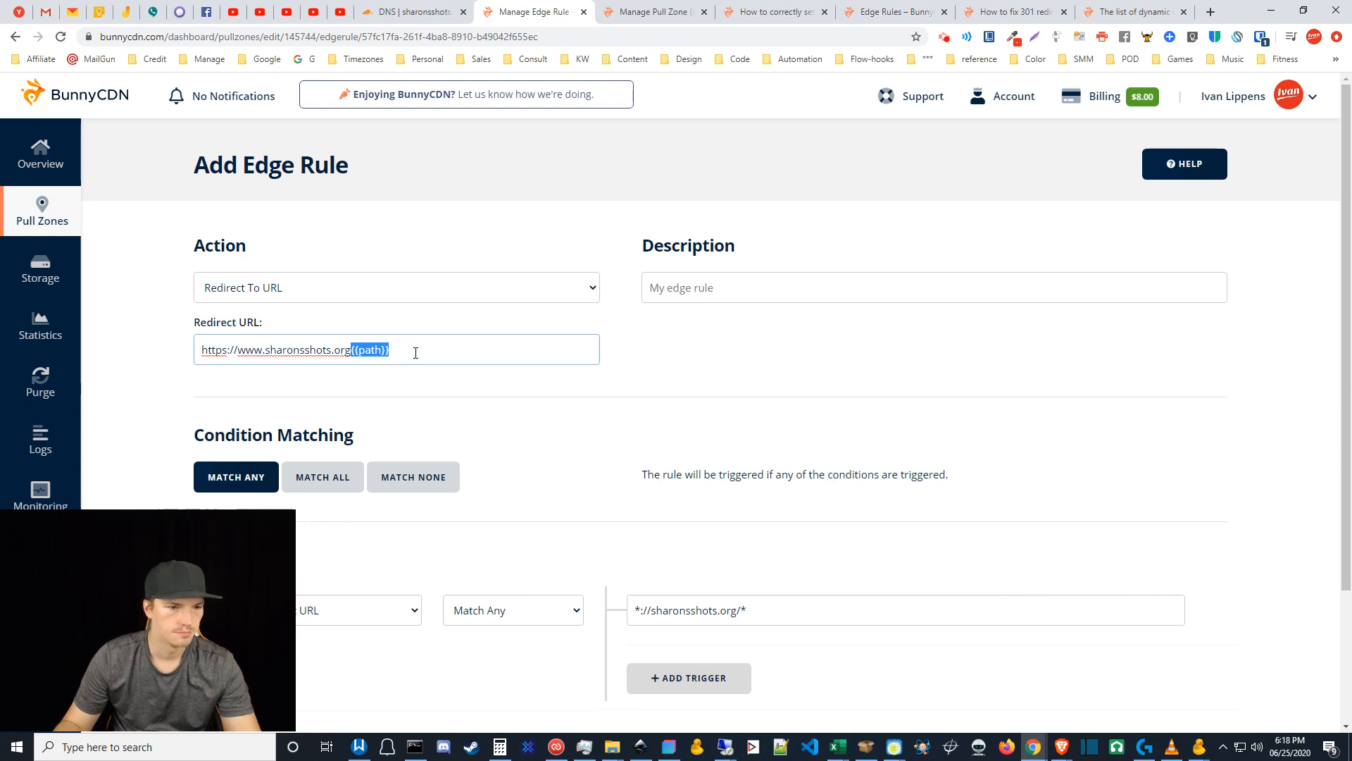
mouse_move(392, 350)
left_mouse_down()
mouse_move(352, 353)
mouse_move(410, 352)
left_mouse_up()
left_click(359, 352)
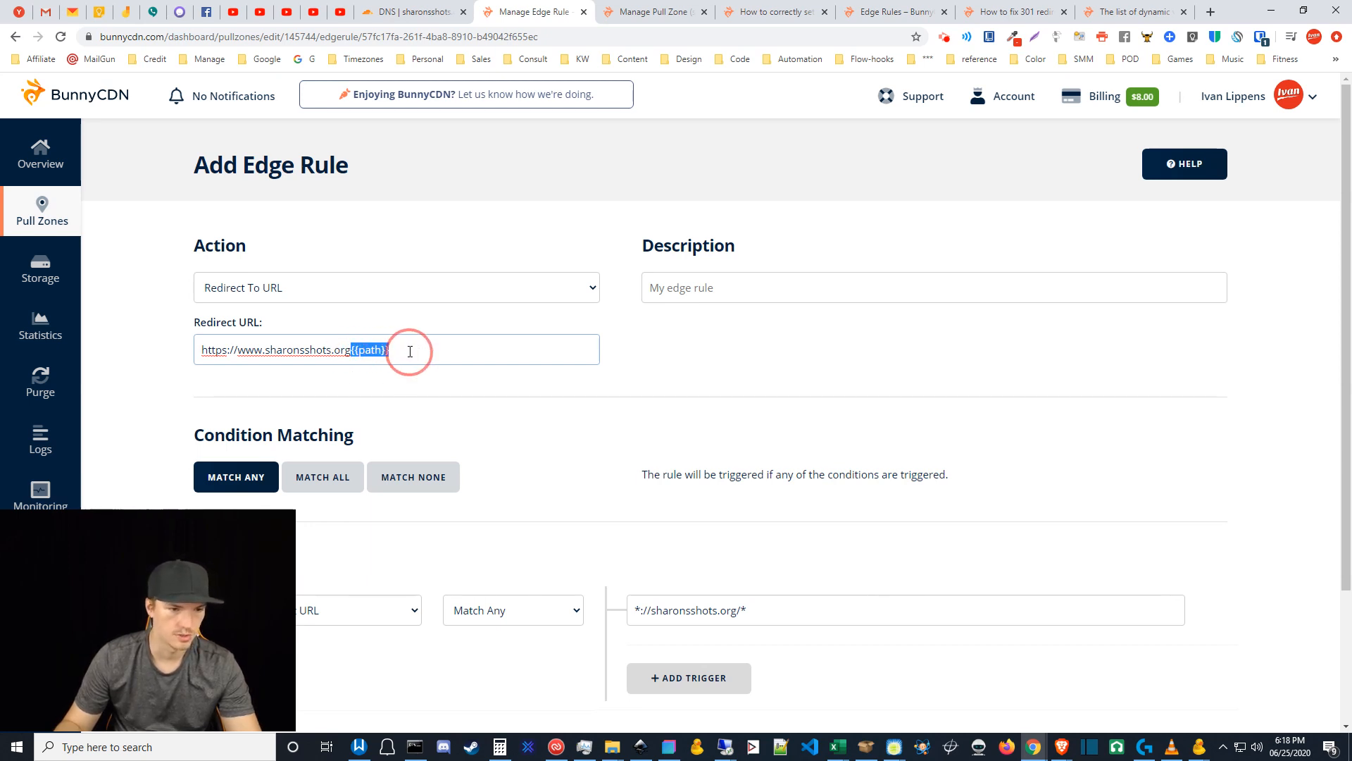
left_click(409, 354)
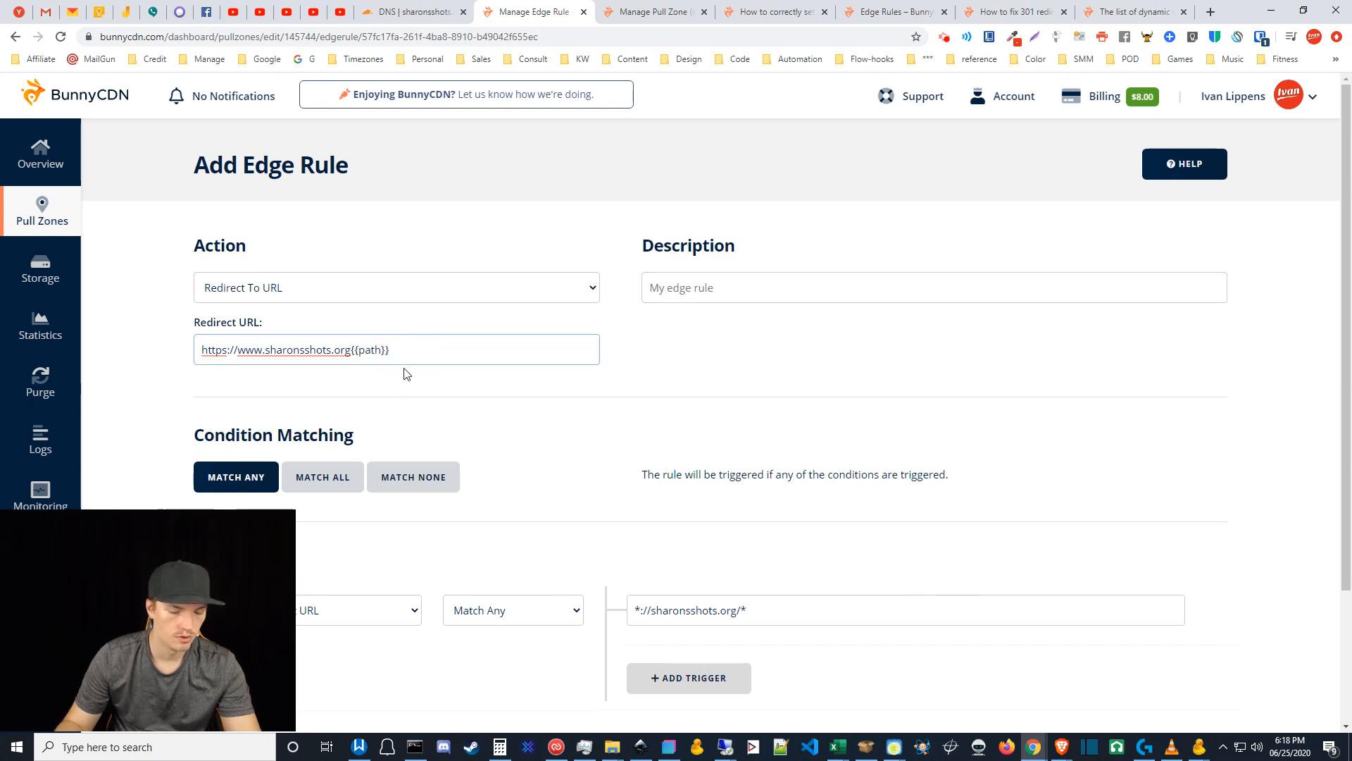
Step: Try a slash between the domain and {{path}} in the redirect URL, and remove it again
type("/")
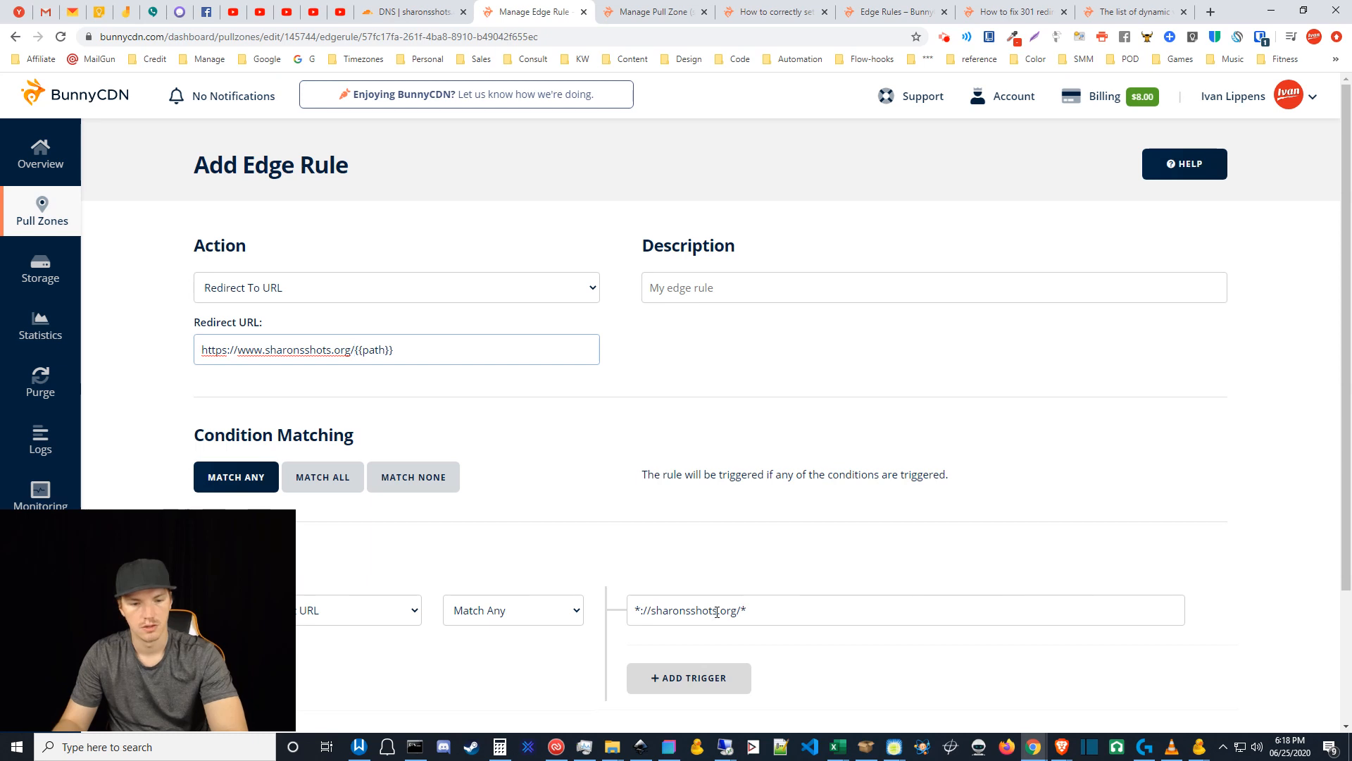
key("BackSpace")
left_click_drag(416, 352, 351, 350)
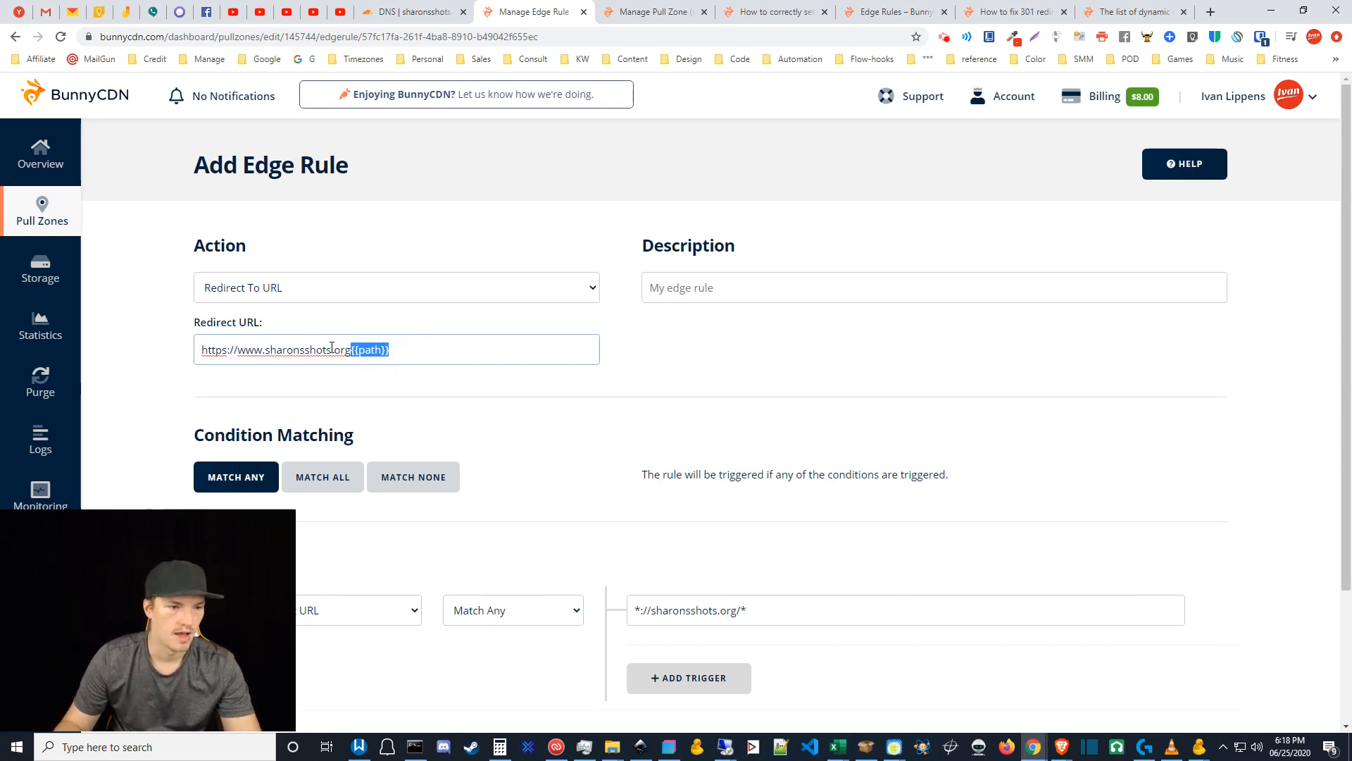
left_click(708, 372)
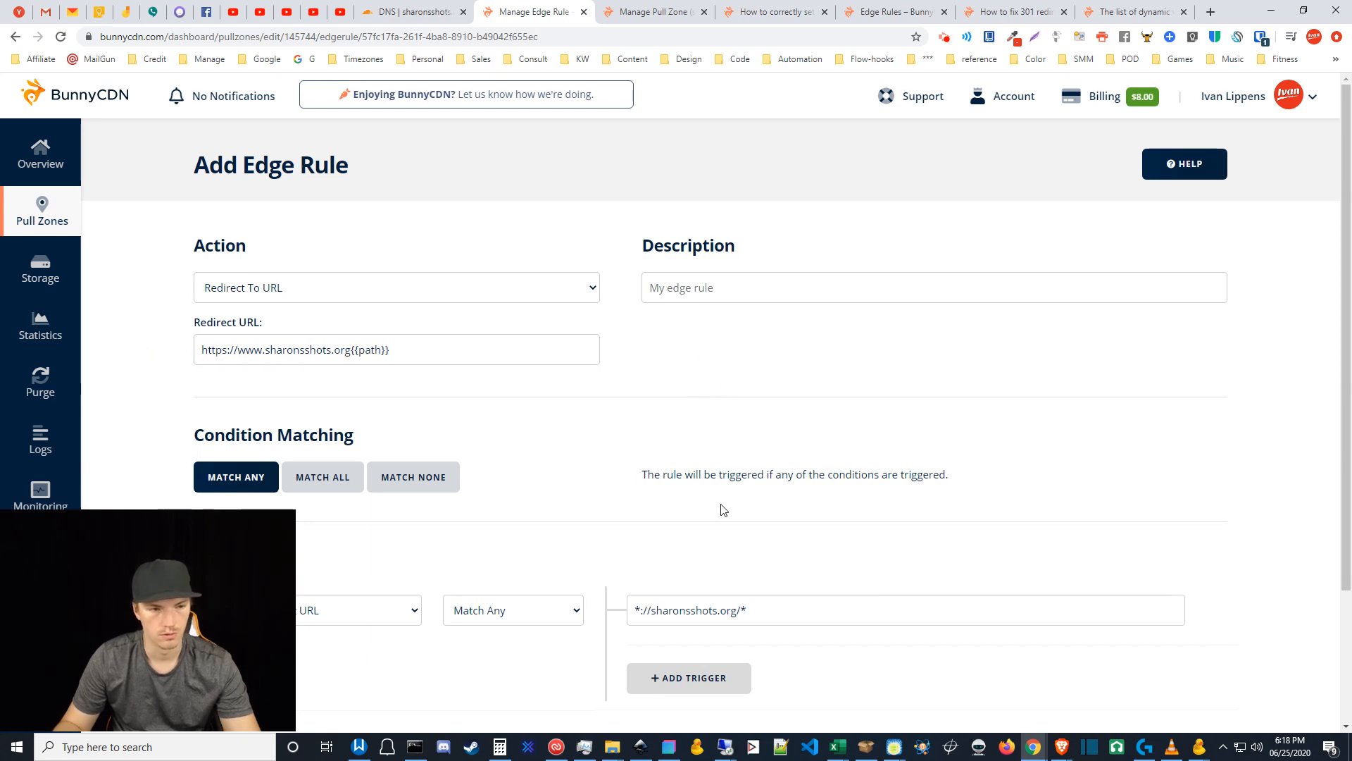
Step: Examine the wildcards in the Request URL trigger *://sharonsshots.org/*, keeping the pattern as is
scroll(756, 581, "down", 2)
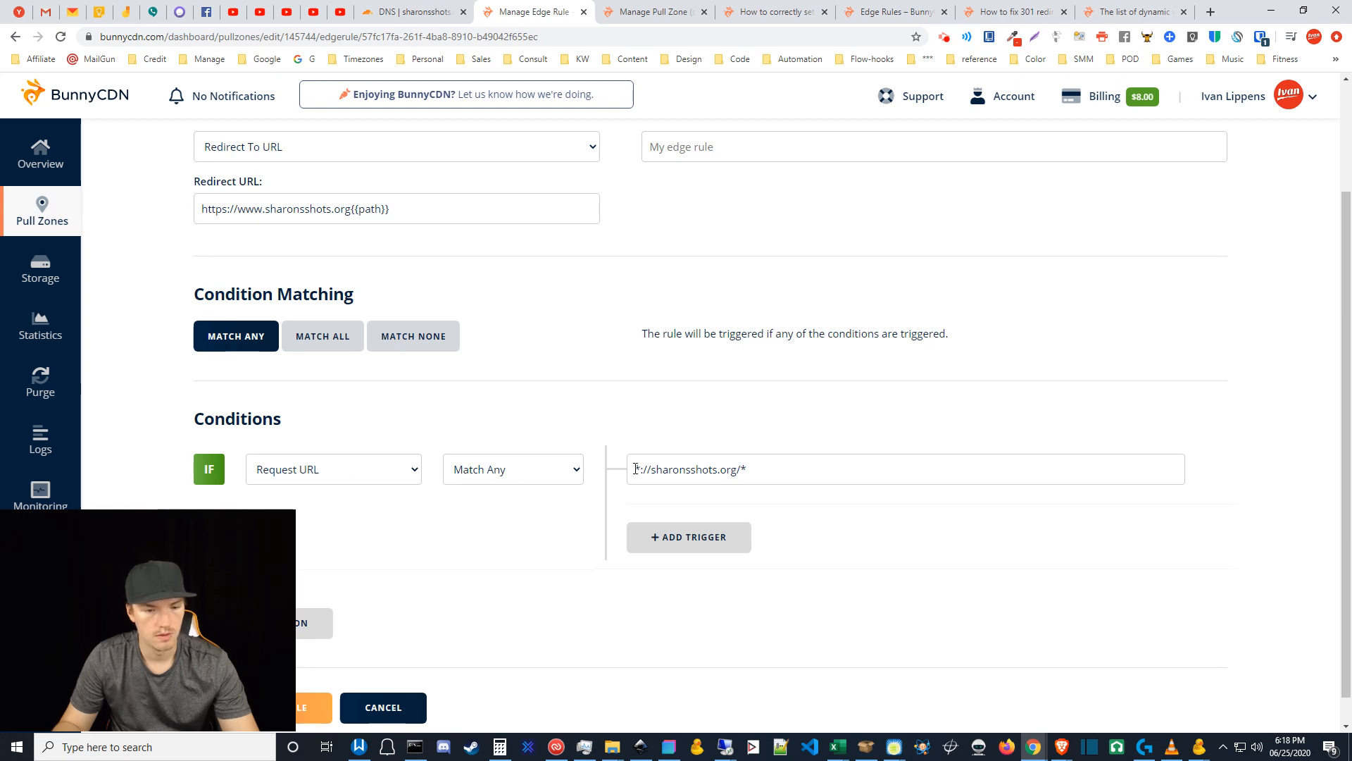
left_click_drag(639, 469, 633, 468)
left_click(637, 468)
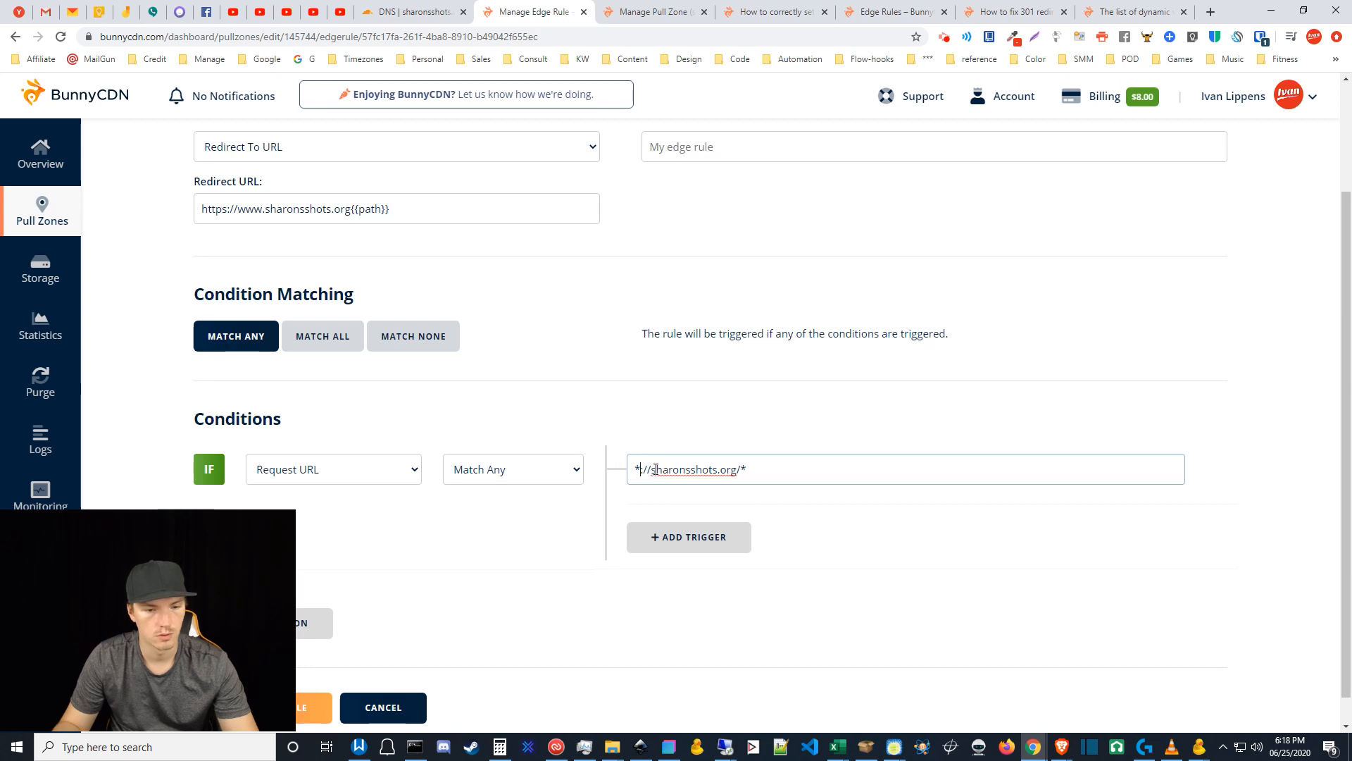
left_click_drag(641, 468, 634, 468)
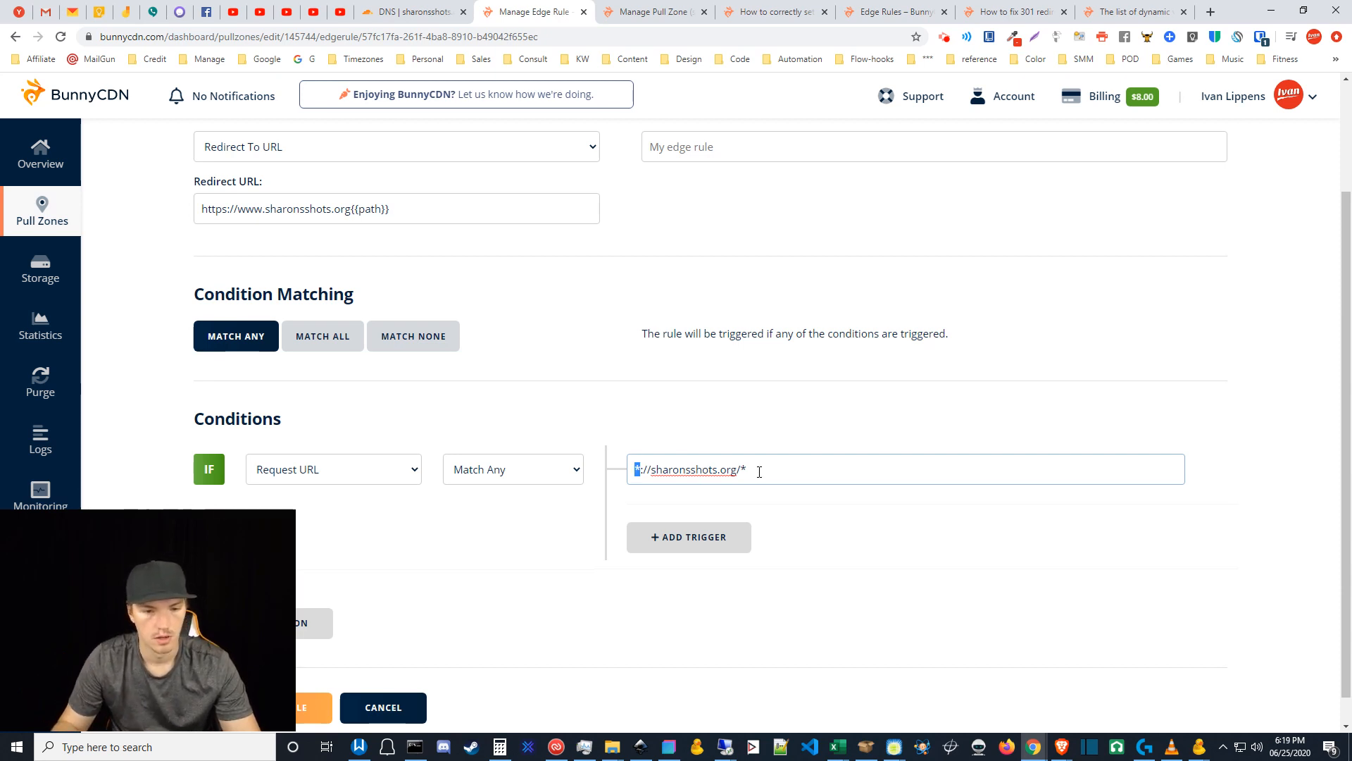
left_click(759, 472)
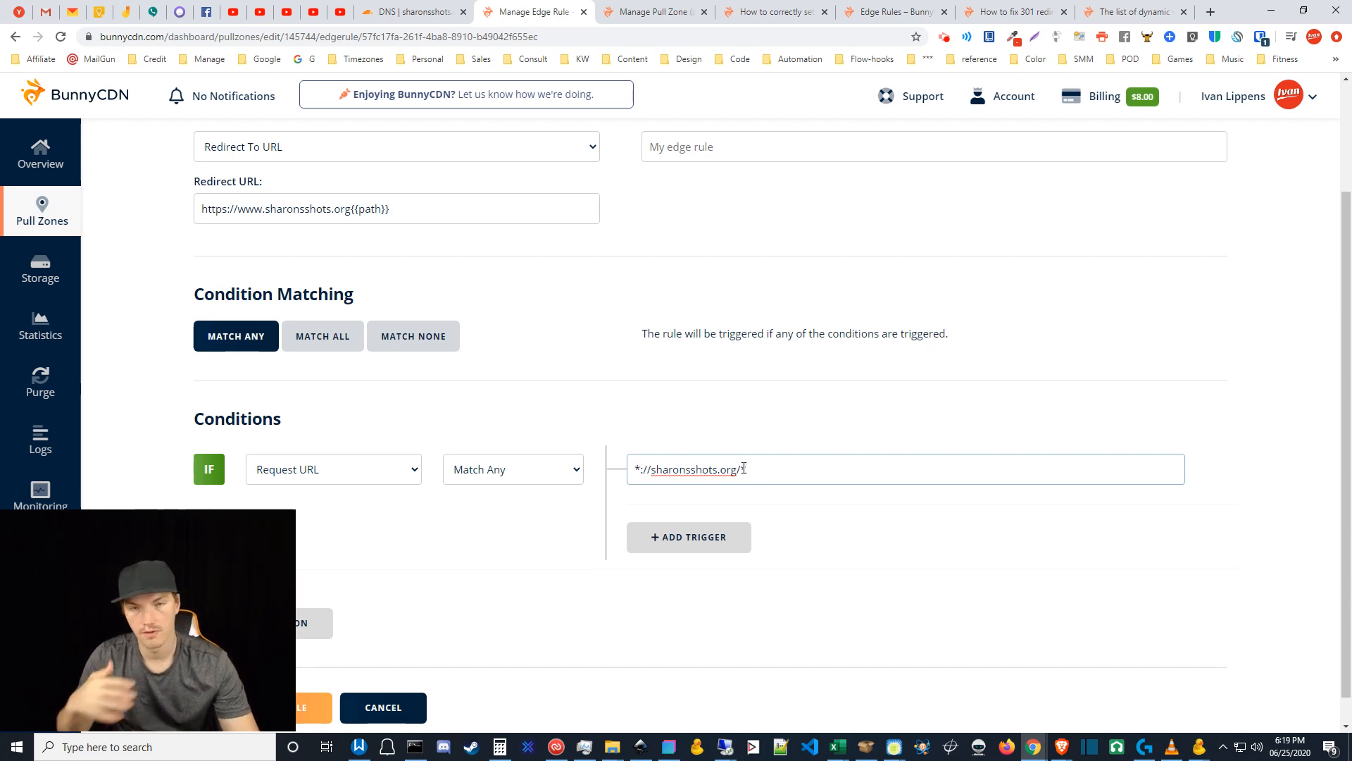
type("*")
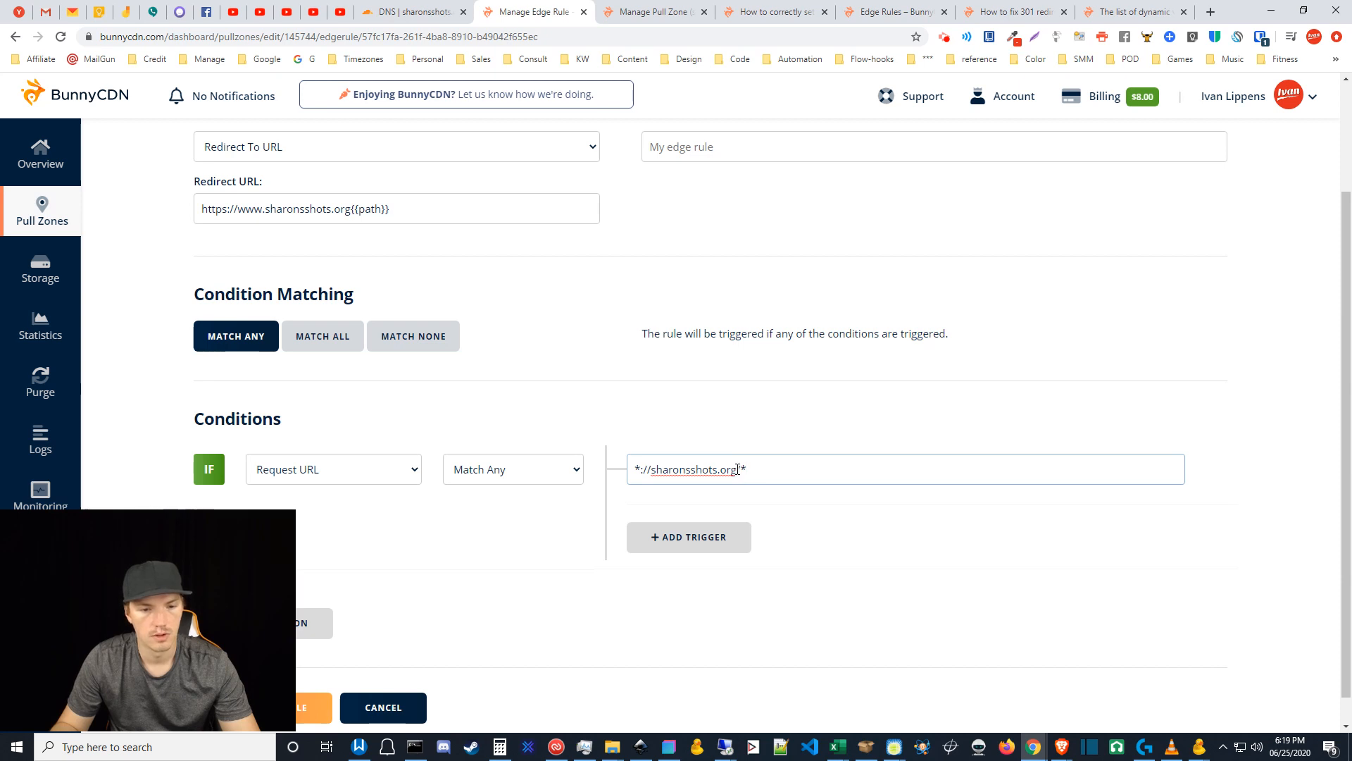
Step: Review the trailing /* of the sharonsshots.org trigger together with the edge rule's redirect settings
left_click(738, 469)
left_click(746, 469)
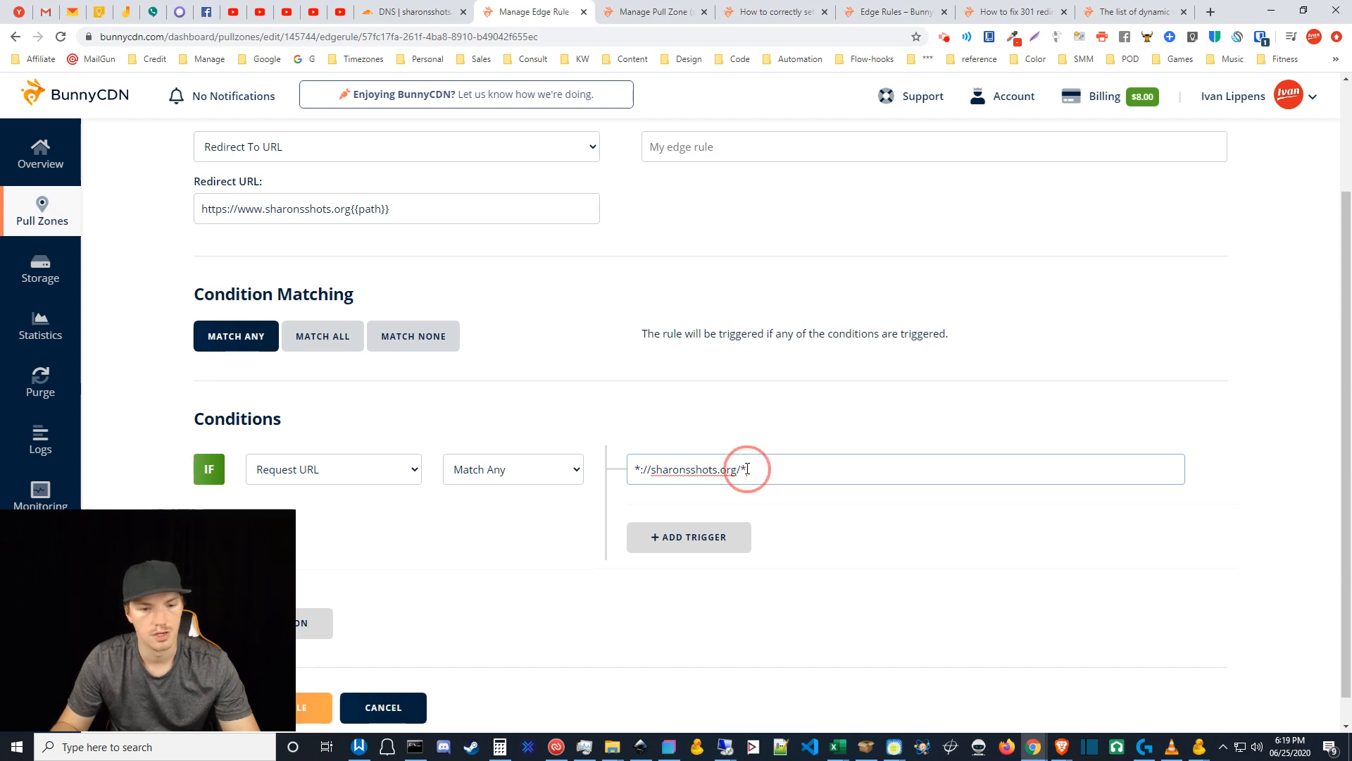
left_click(746, 469)
double_click(747, 469)
left_click(750, 471)
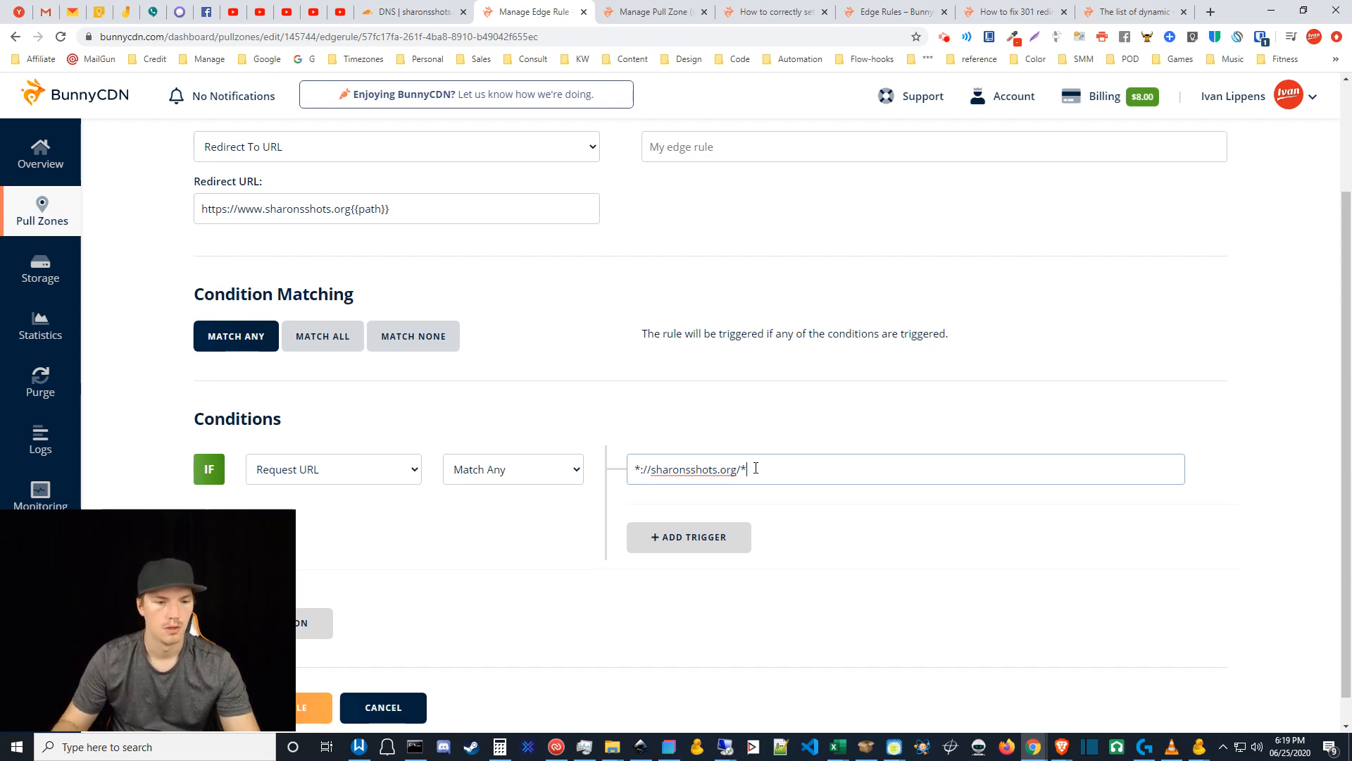
left_click(673, 423)
scroll(632, 451, "up", 2)
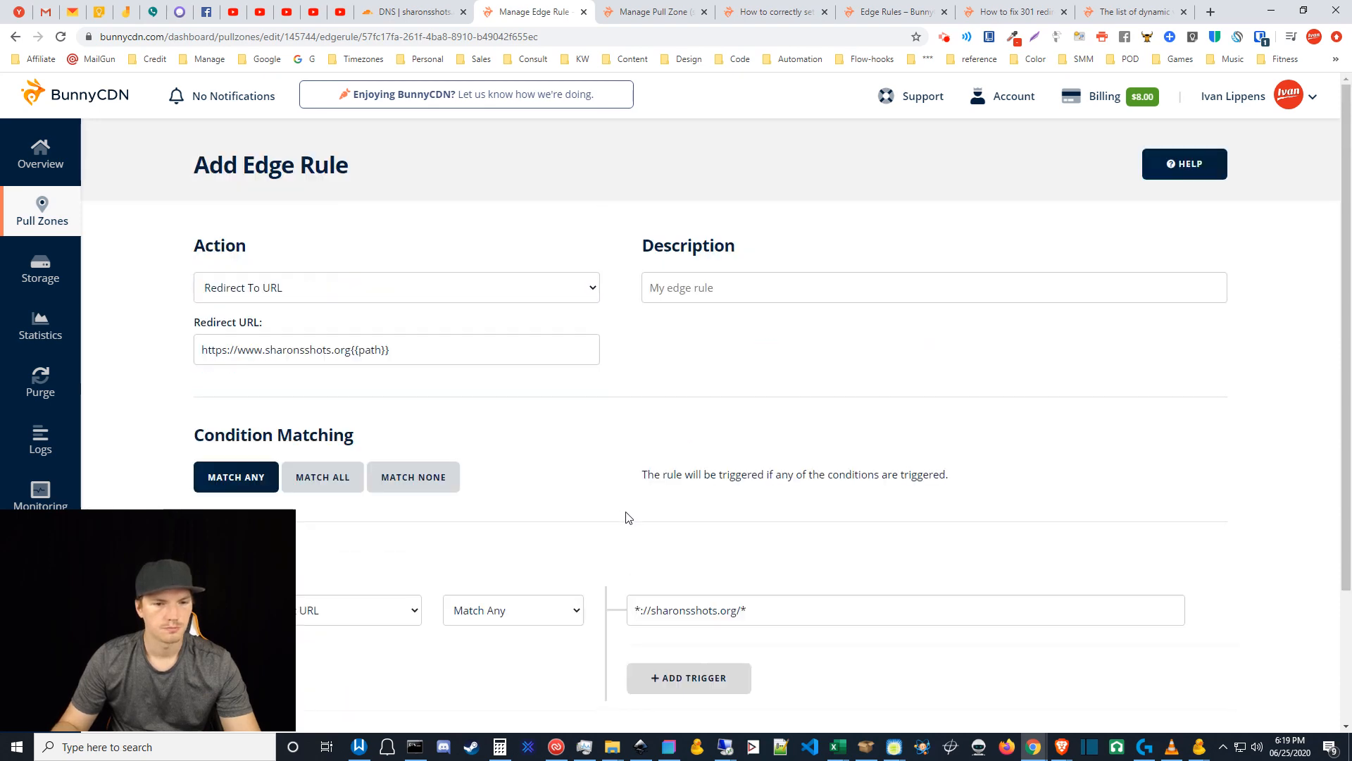
Step: Switch to the Brave private window, load sharonsshots.org, and check the full address for the www redirect
mouse_move(1071, 736)
left_click(1206, 673)
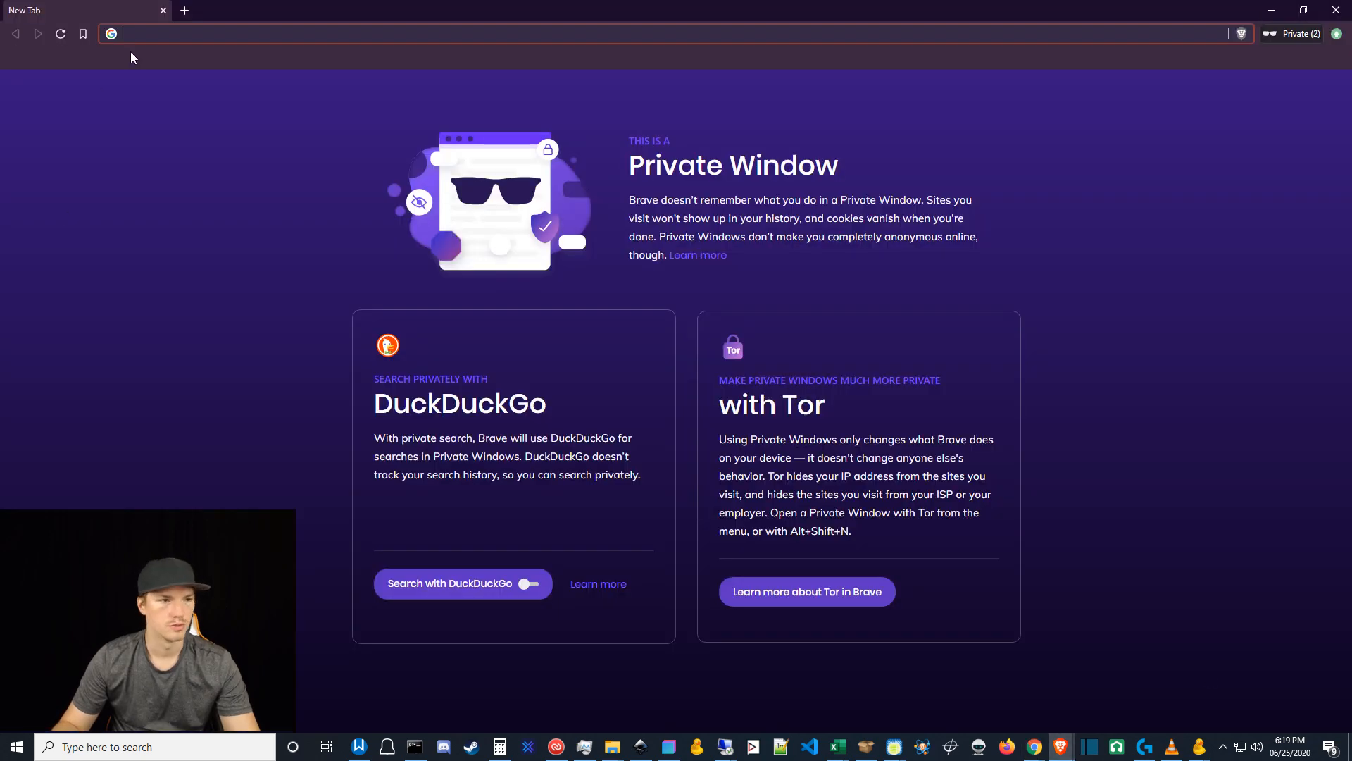
type("sharons")
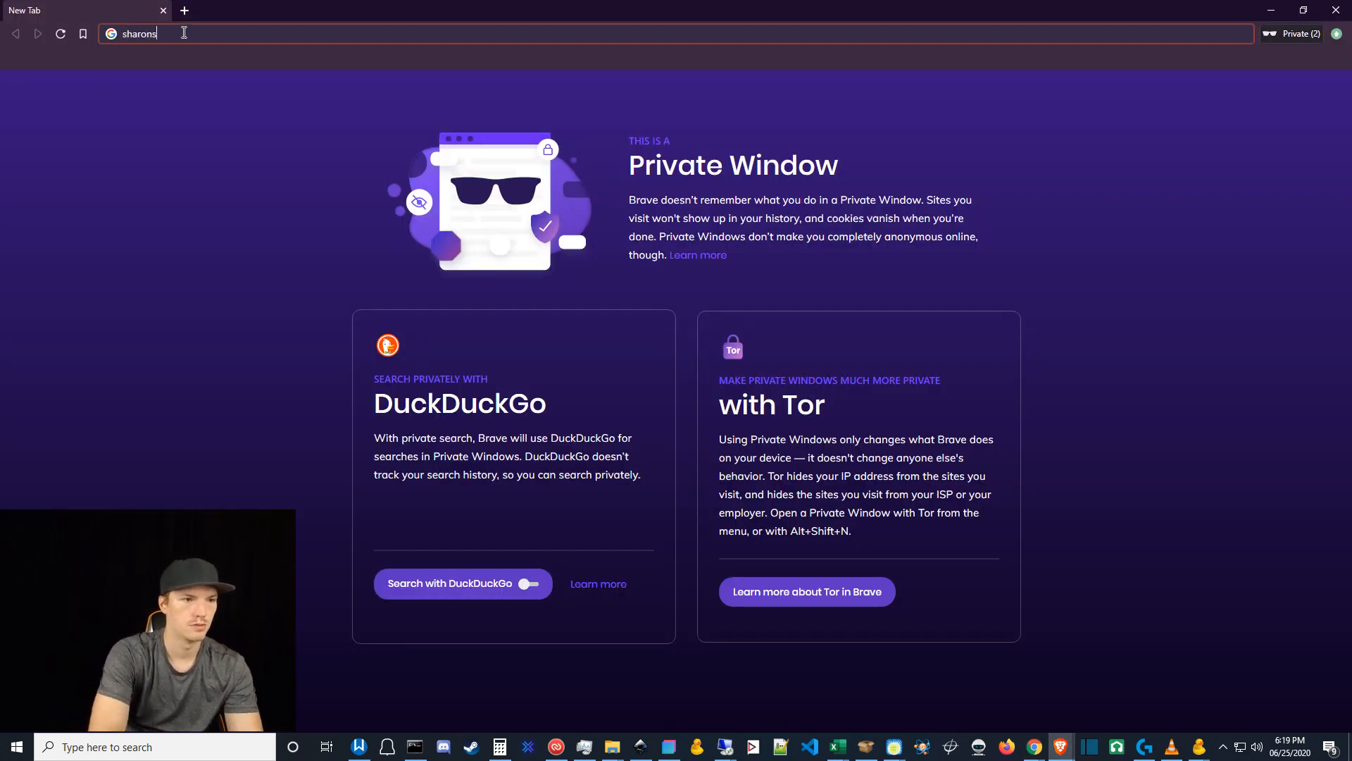
type("shots.org")
key("Return")
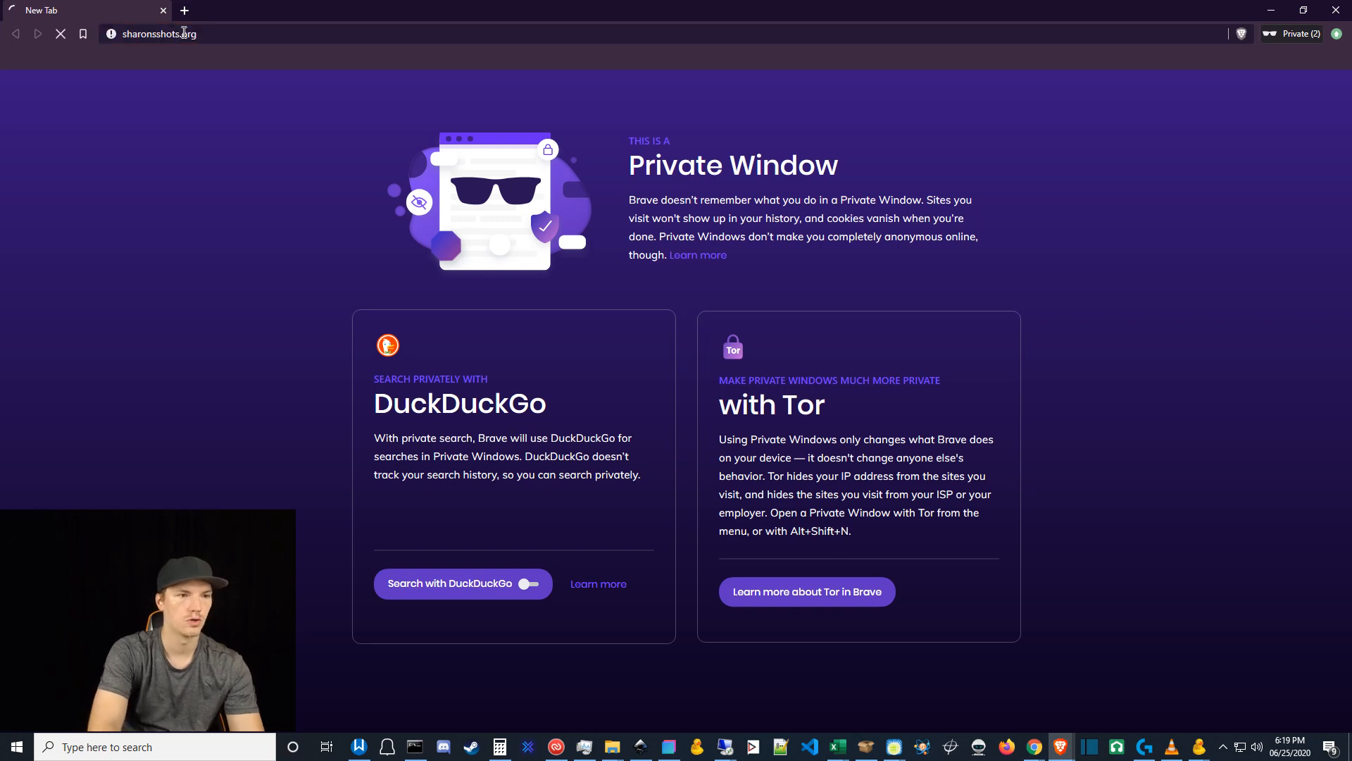
left_click(182, 37)
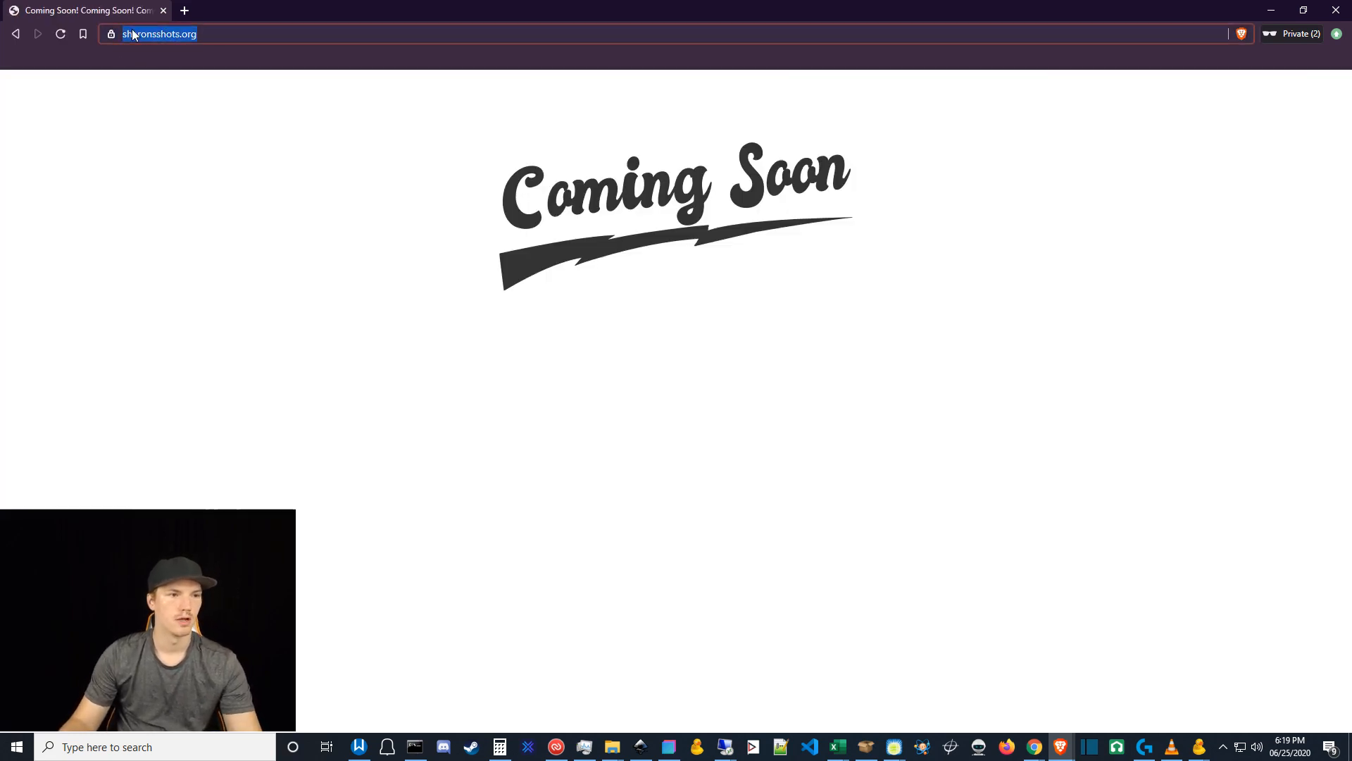
left_click(182, 37)
left_click_drag(180, 33, 151, 33)
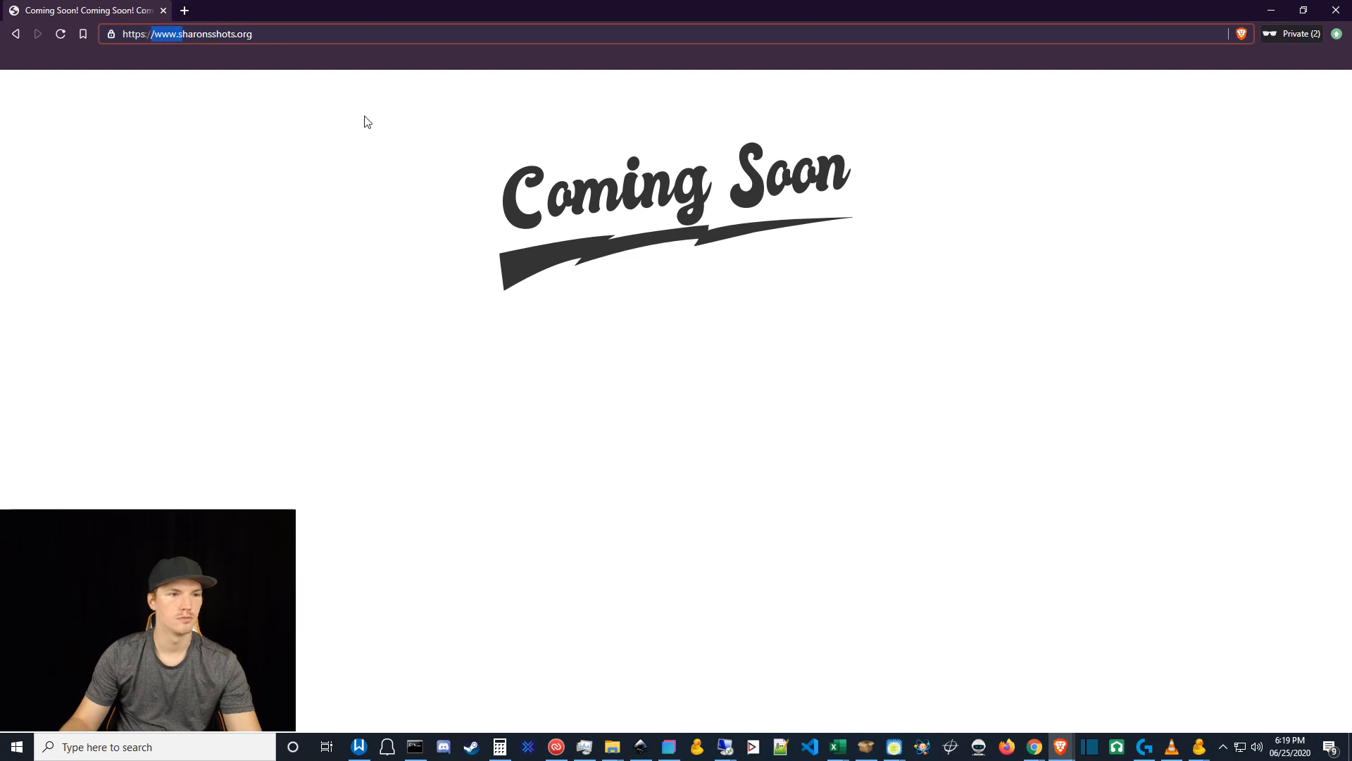
Step: Load sharonsshots.org/sdfkinjsldfkjlksdfm in a new tab and check the full redirected address
left_click(189, 11)
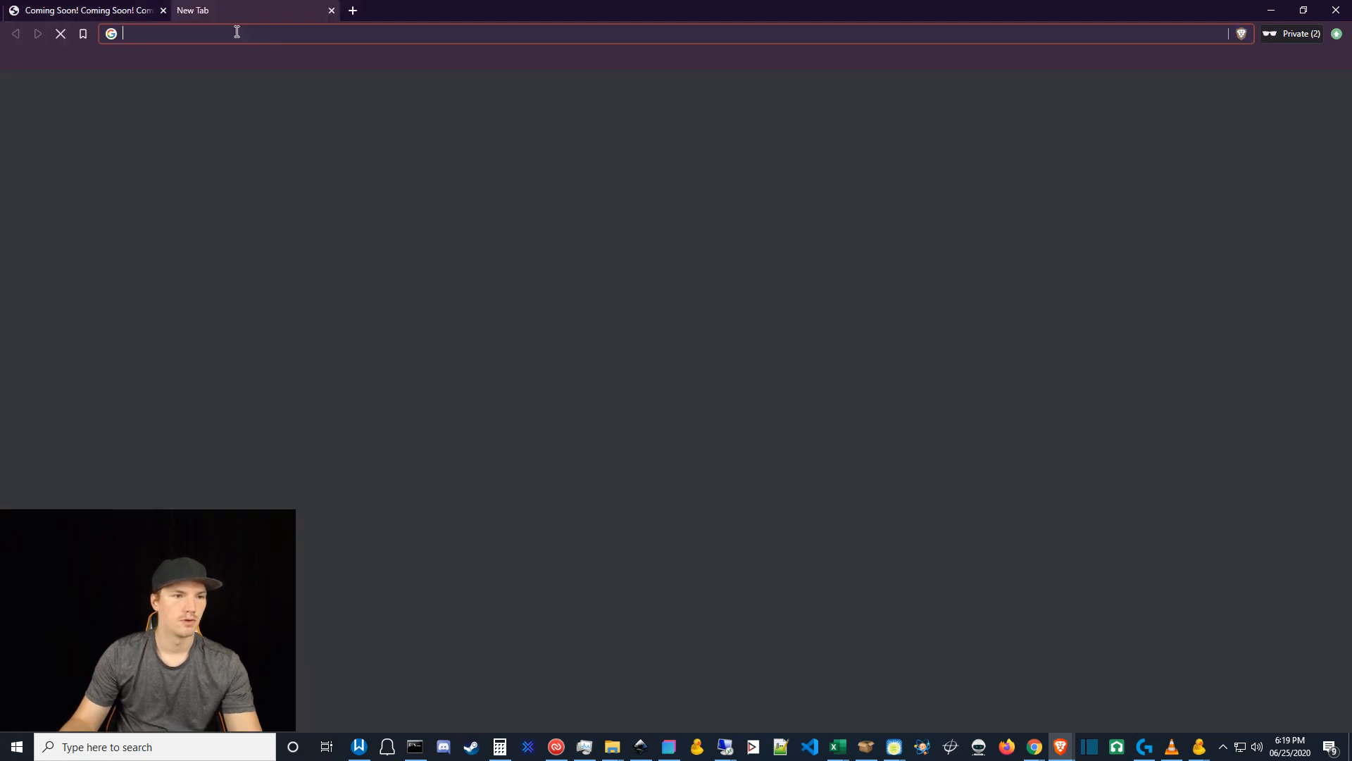
type("sharonsshot")
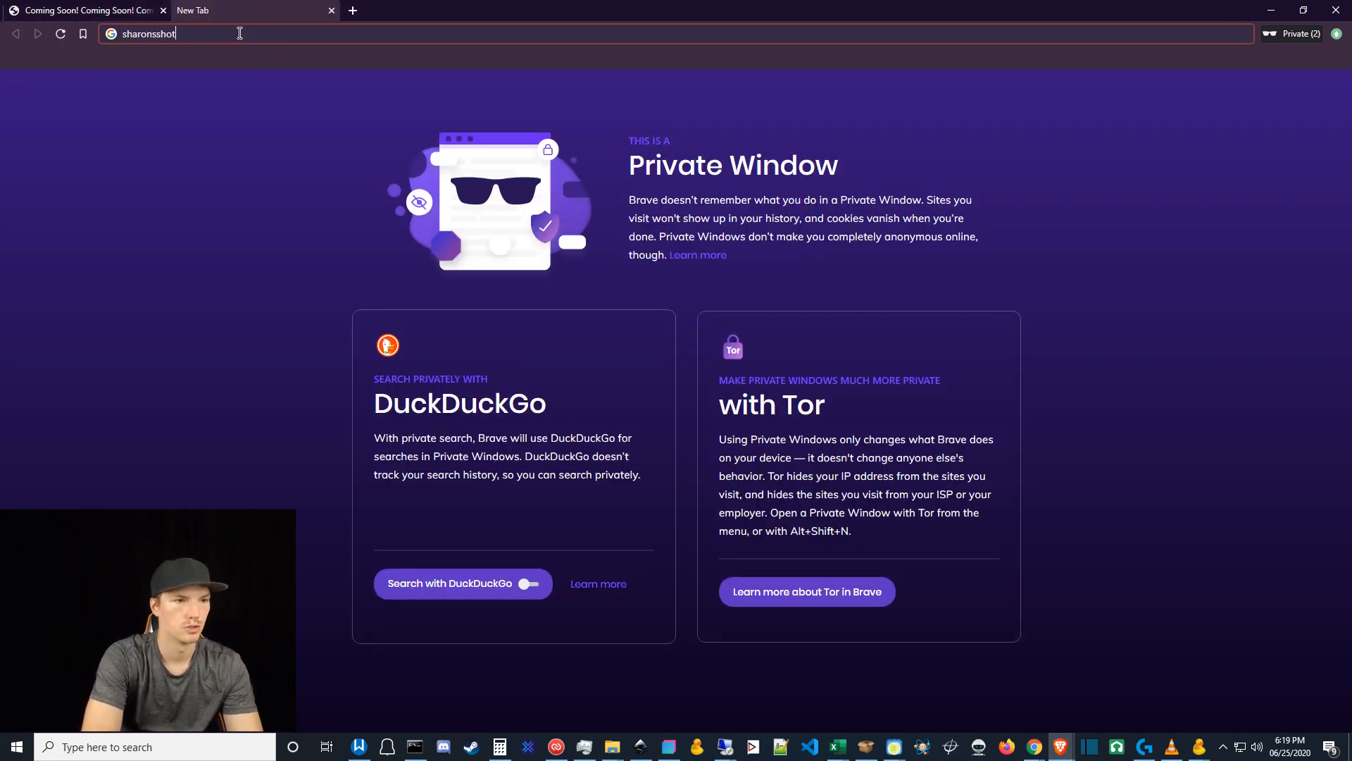
type("s.org/")
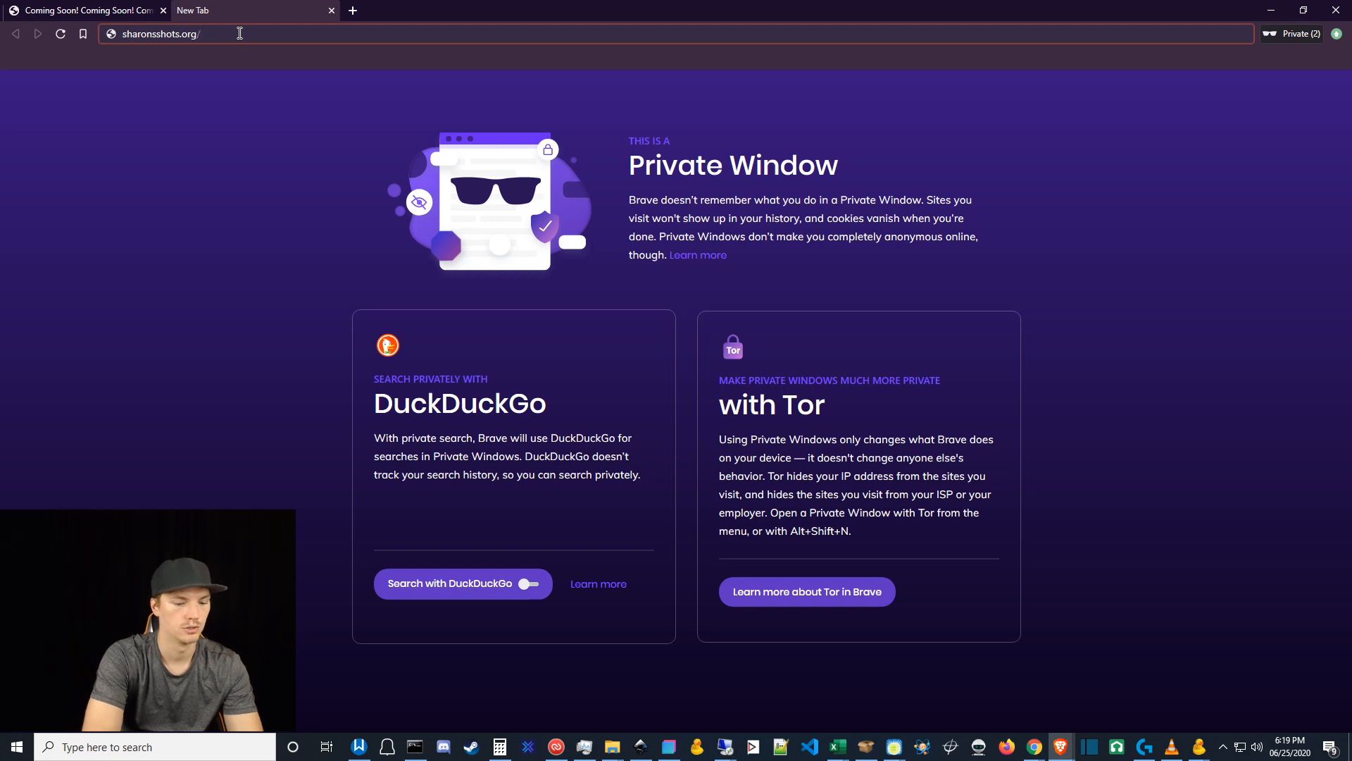
type("sdfkinjslkfjglksdfm")
key("Return")
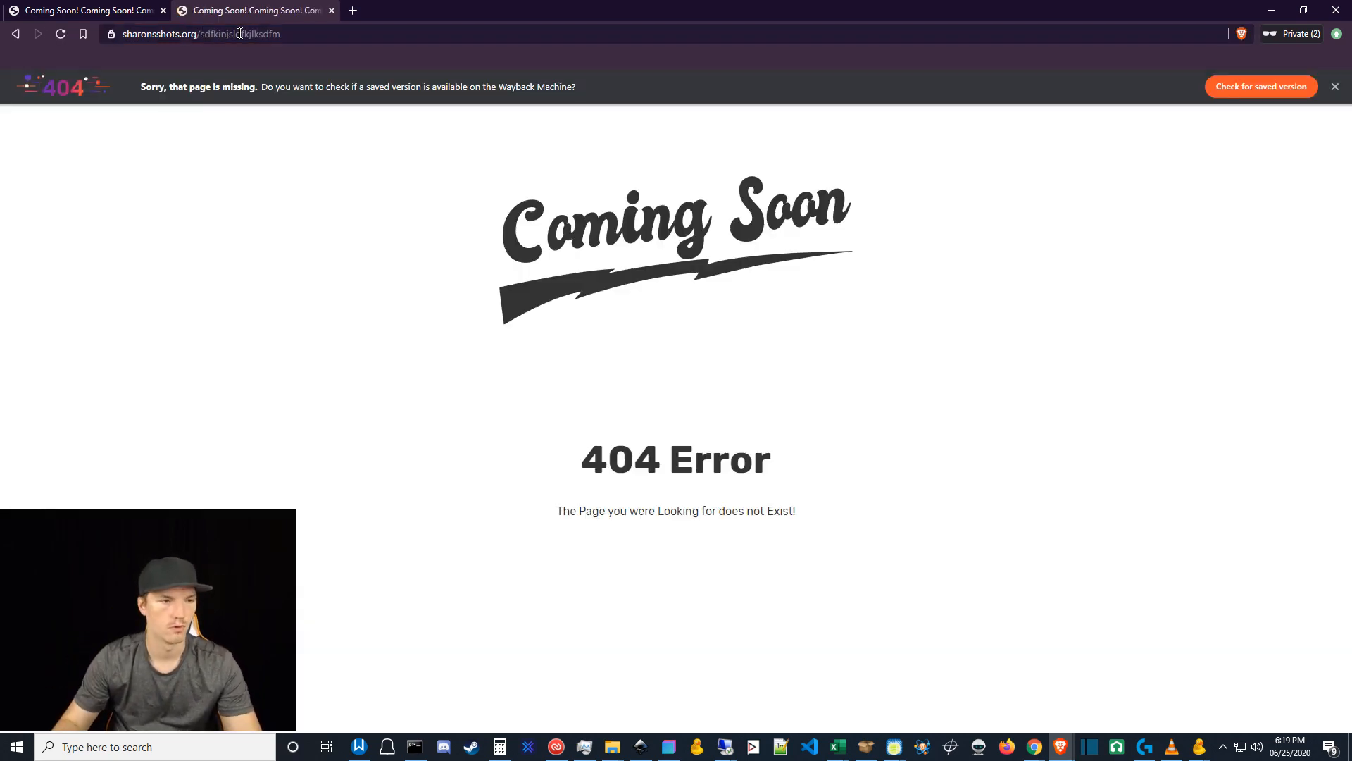
left_click(240, 33)
left_click(188, 33)
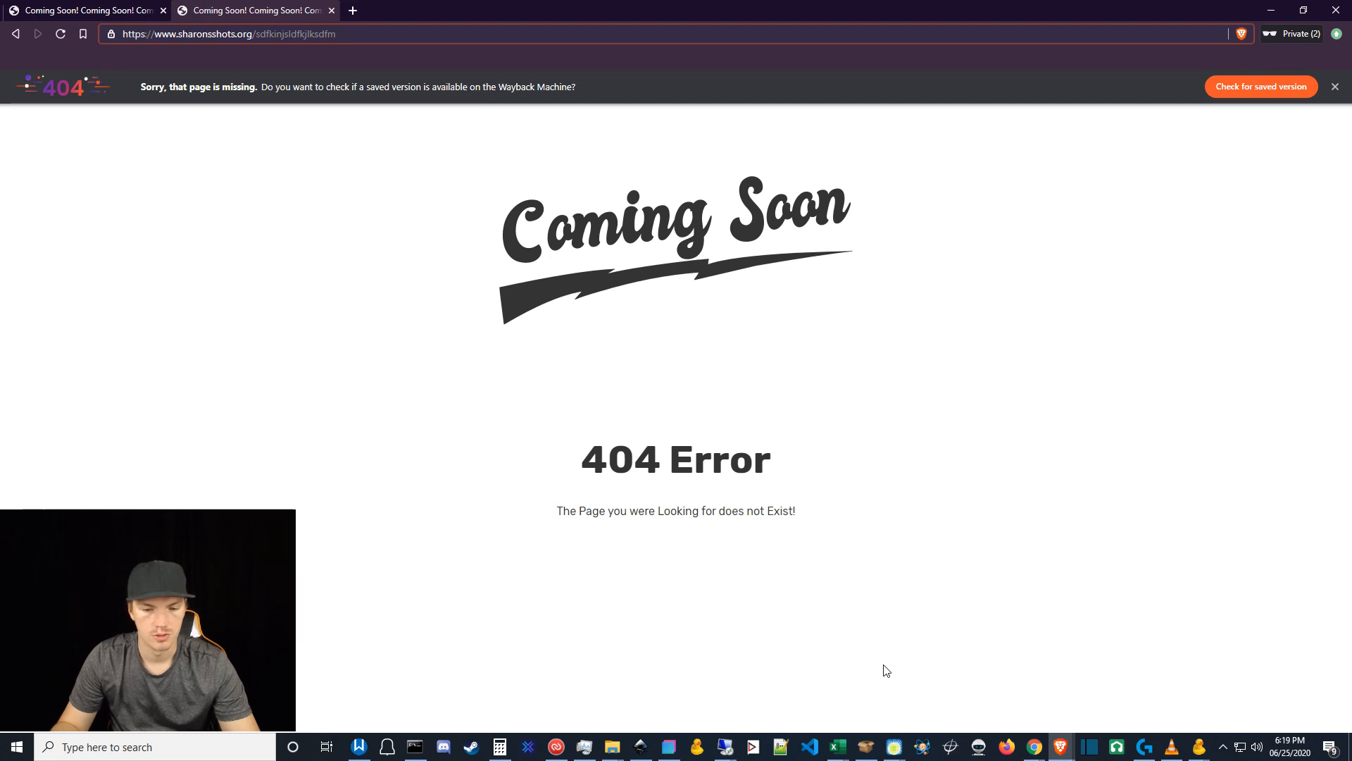
Step: Switch to File Explorer and inspect the bunnycdn_errors folder inside 1coming-soon for its 404.html, then put the window away
mouse_move(1198, 755)
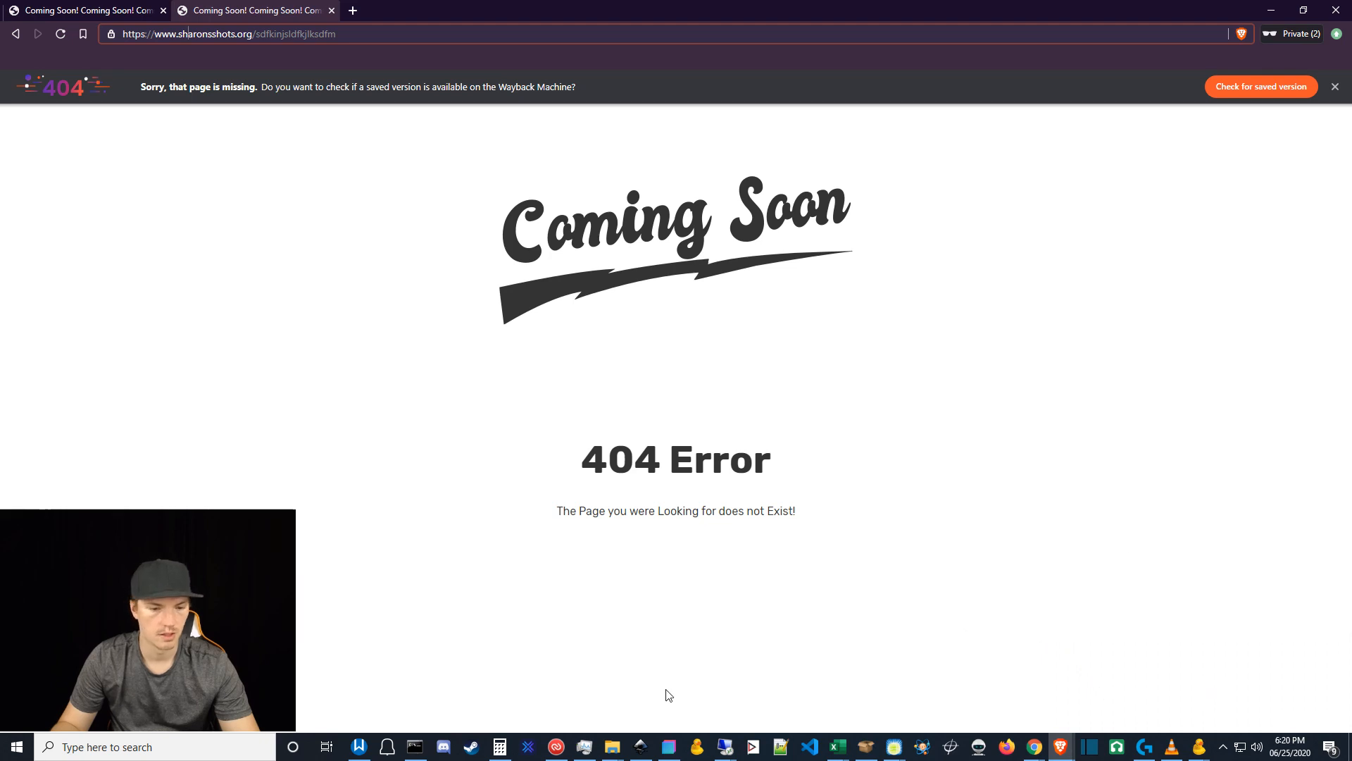
mouse_move(611, 745)
left_click(436, 677)
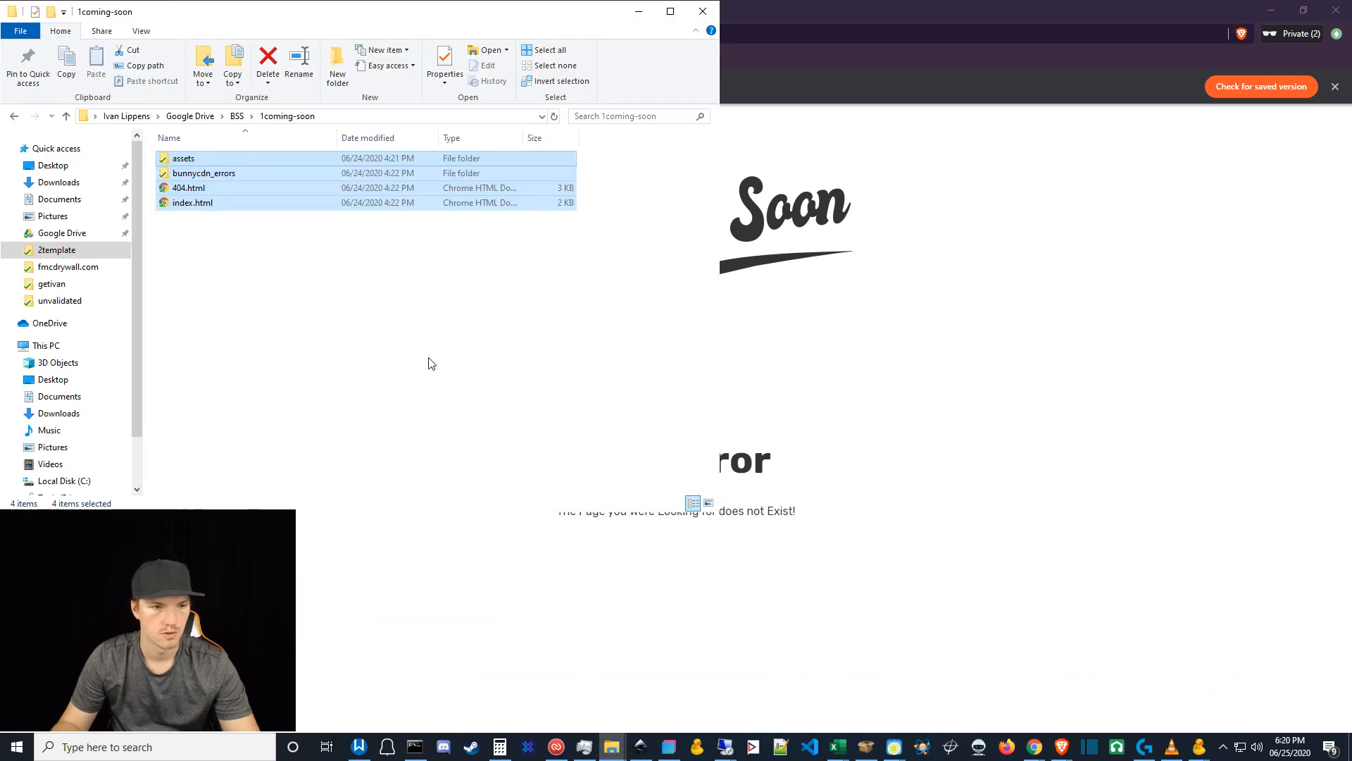
left_click(304, 276)
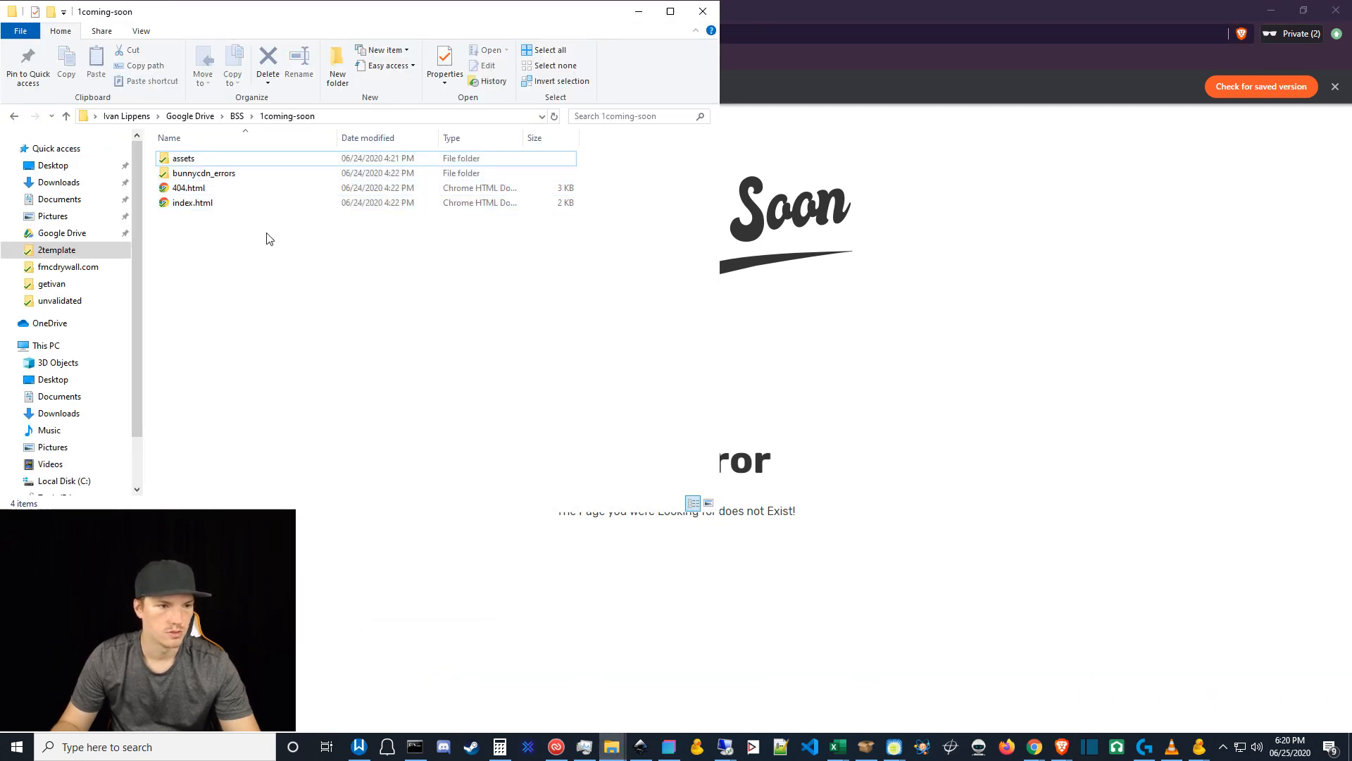
left_click(182, 175)
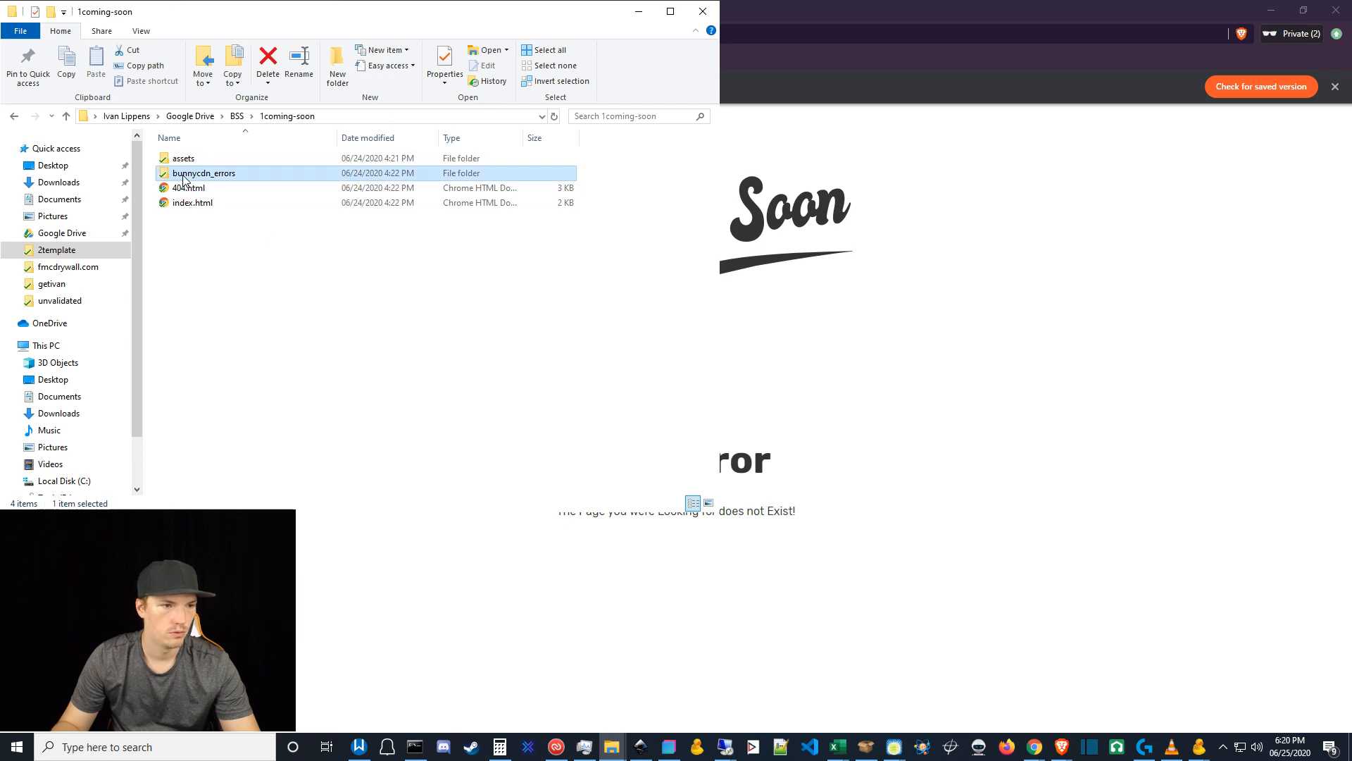
double_click(224, 175)
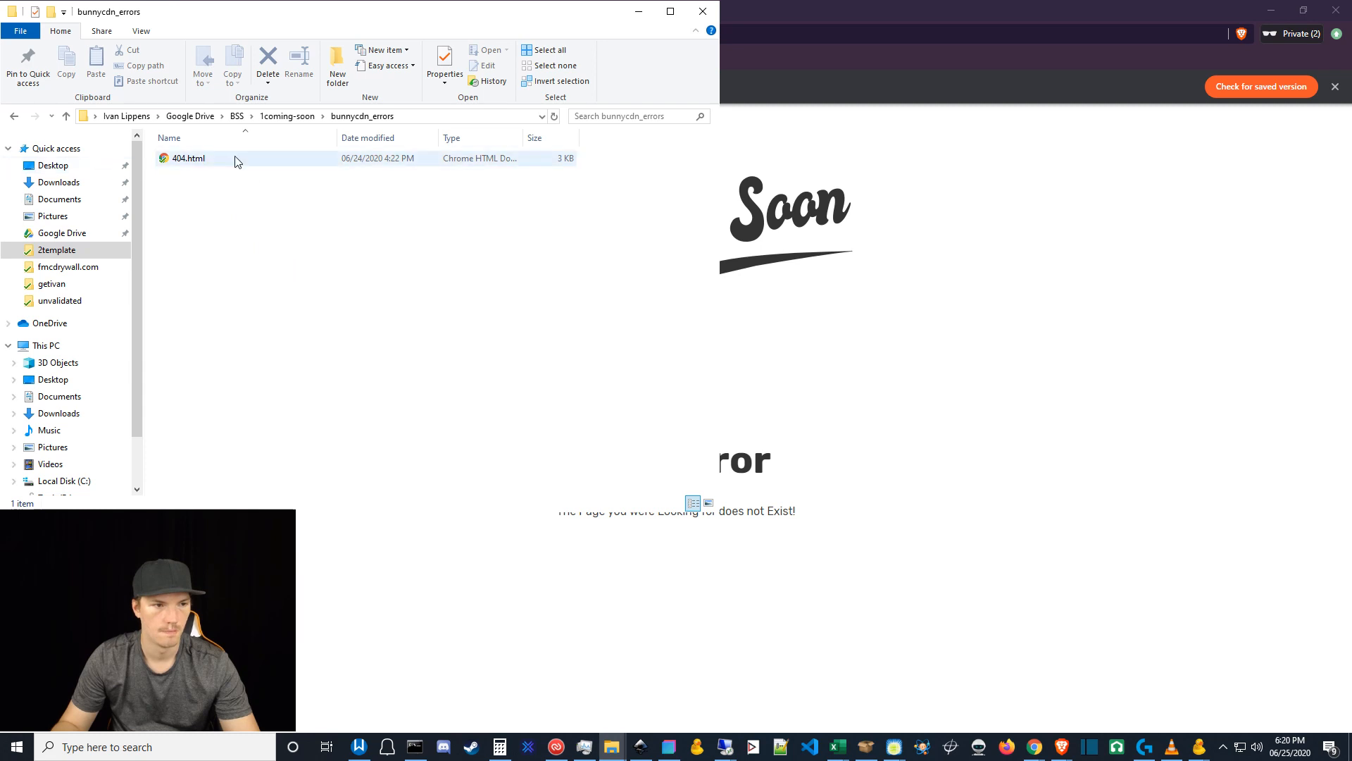
left_click(299, 120)
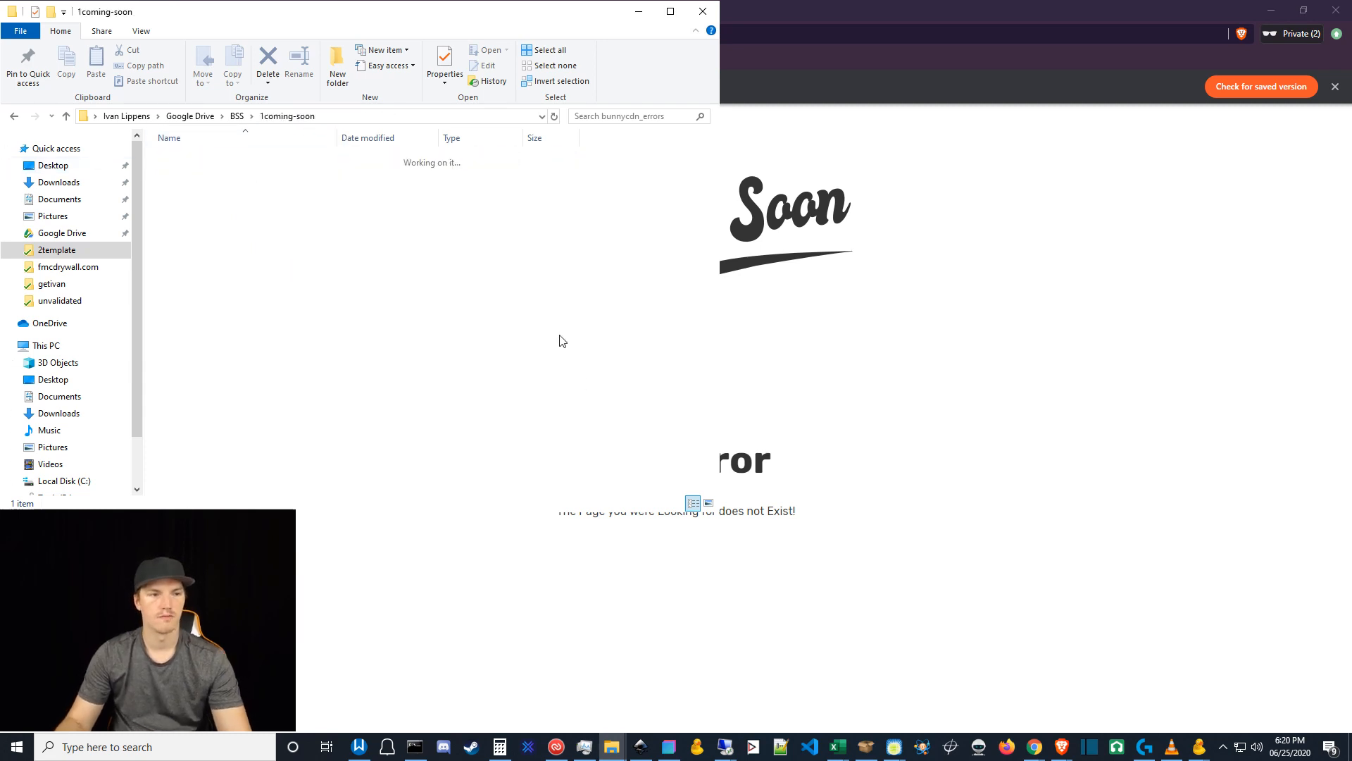
left_click(639, 13)
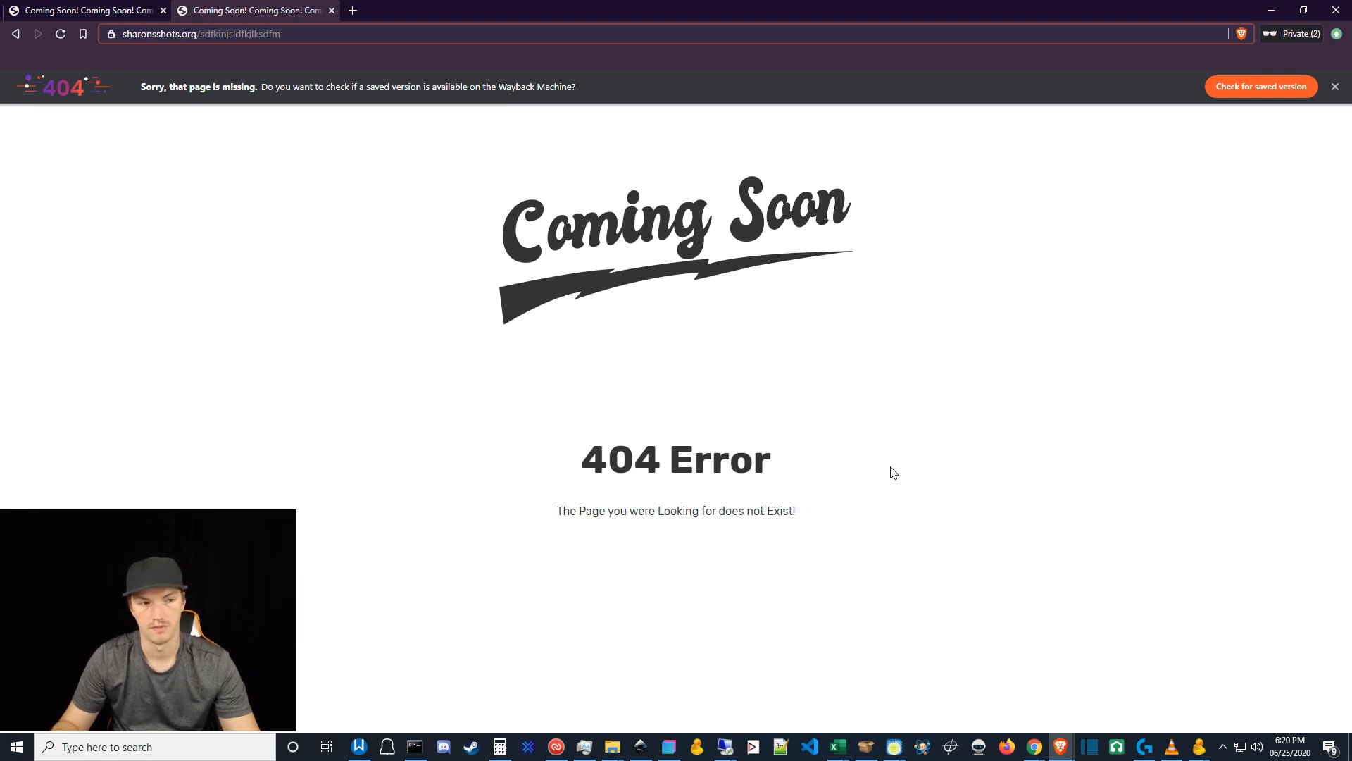
Step: Return to the edge rule form in Chrome and look over its action, condition matching and trigger
left_click(1271, 10)
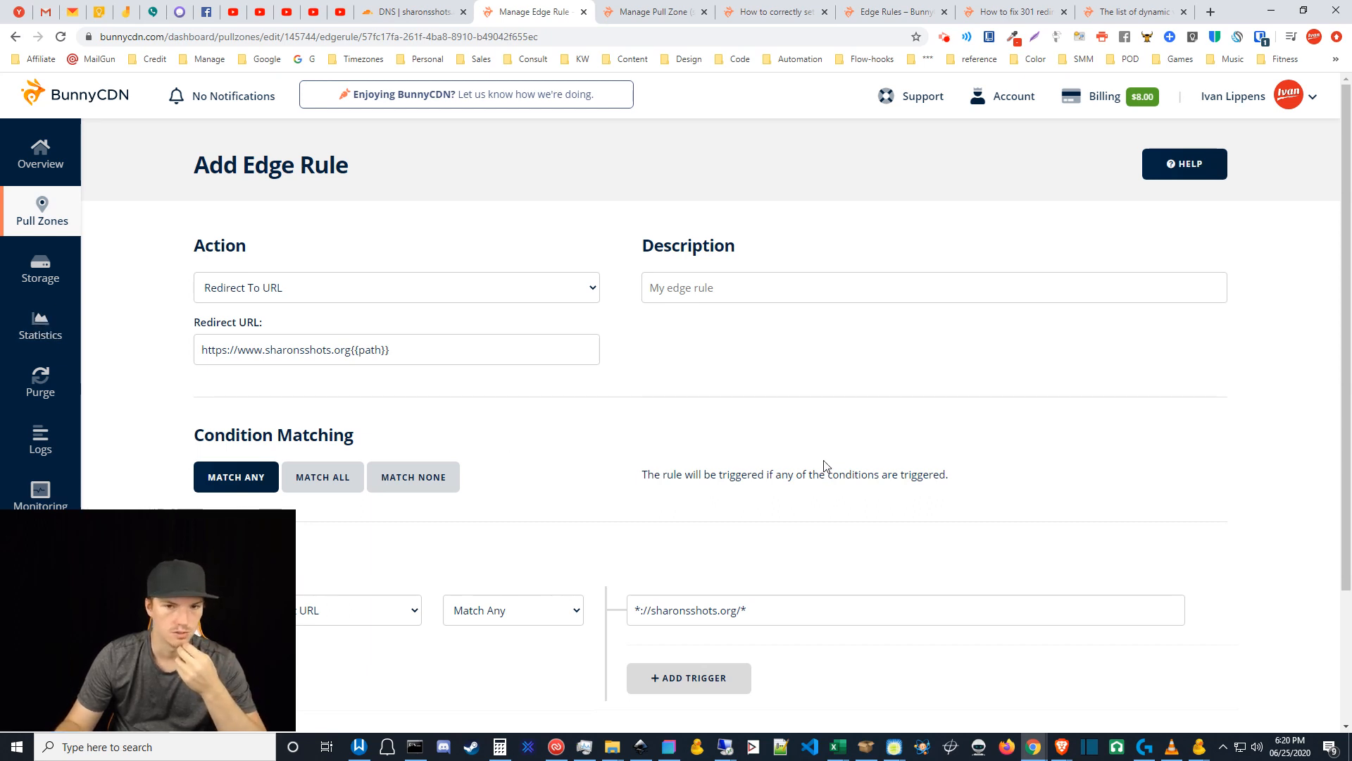
scroll(569, 525, "down", 2)
scroll(567, 524, "up", 2)
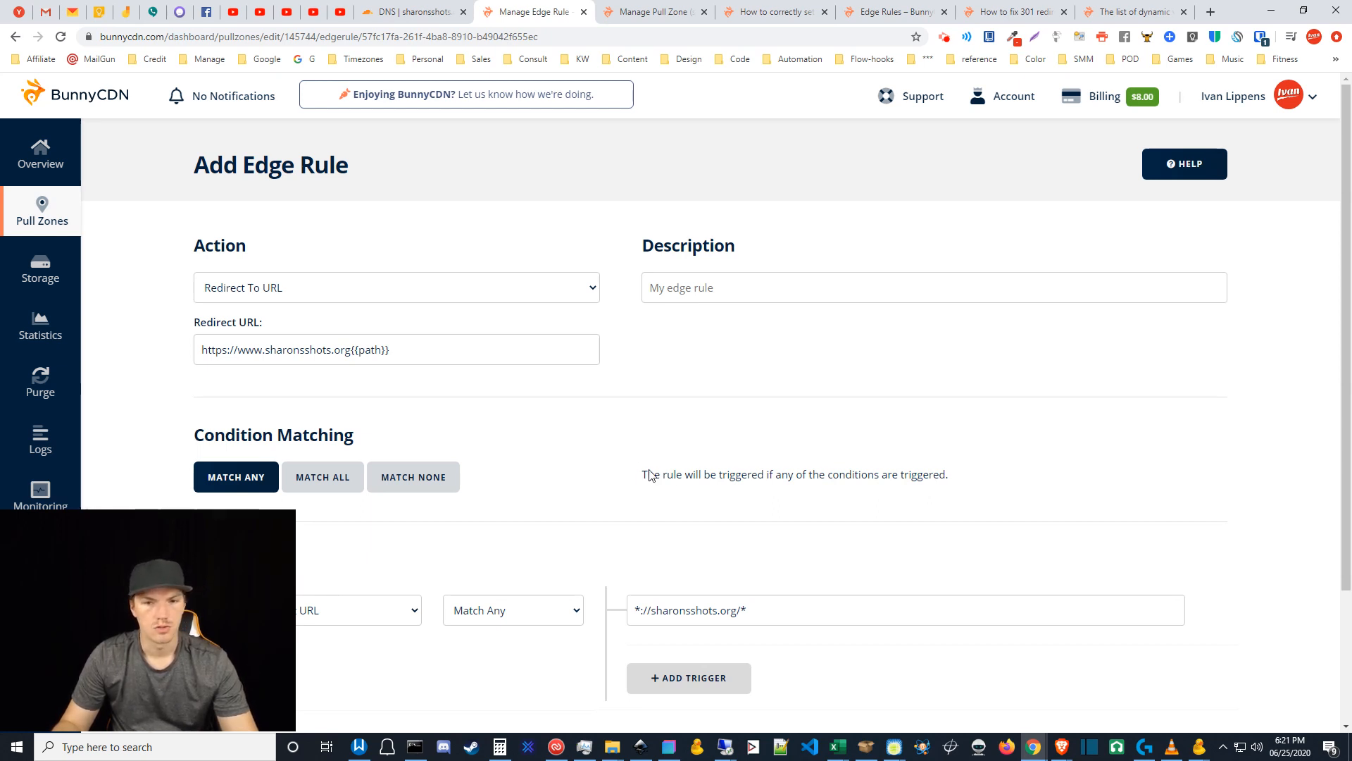
scroll(650, 476, "down", 2)
scroll(620, 478, "up", 2)
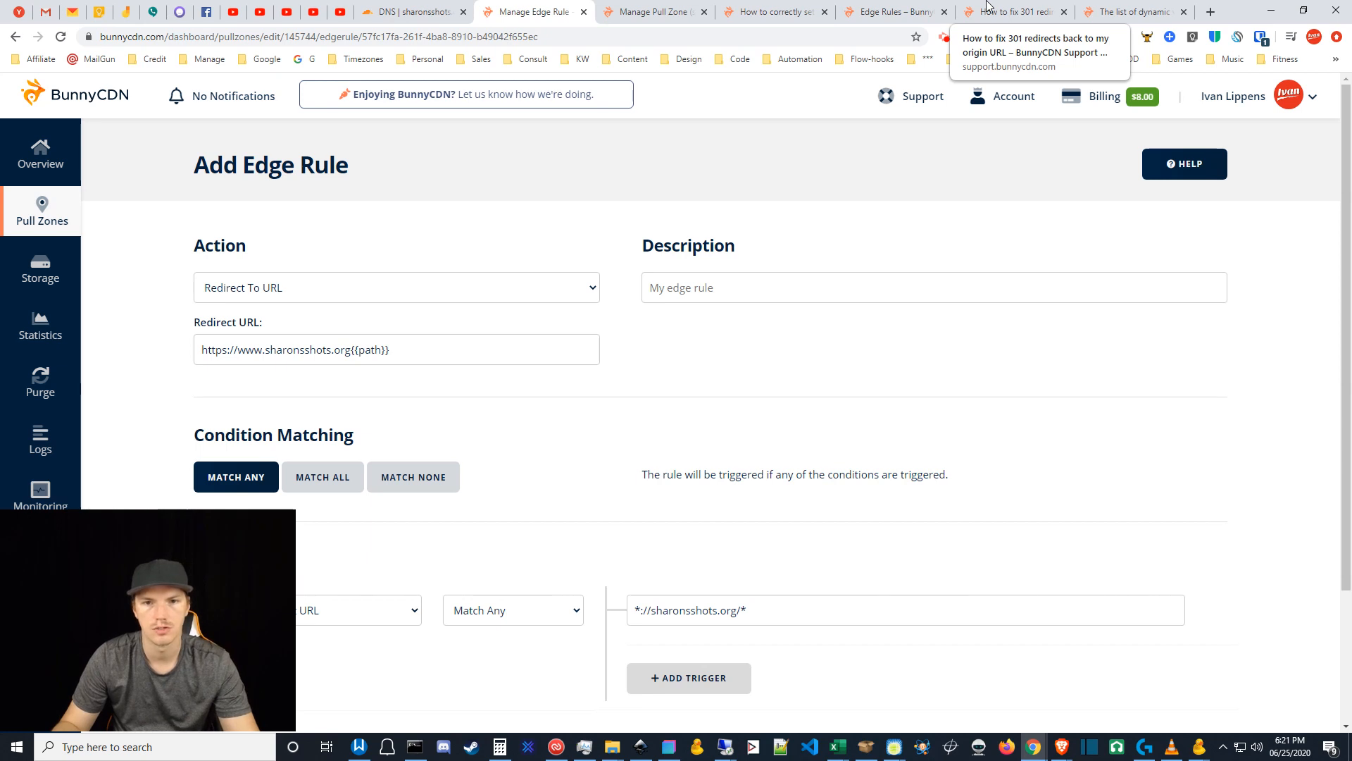
Step: Bring up the support article on dynamic variables in the Edge Rule redirect URL and examine its {{path}} heading
left_click(1119, 9)
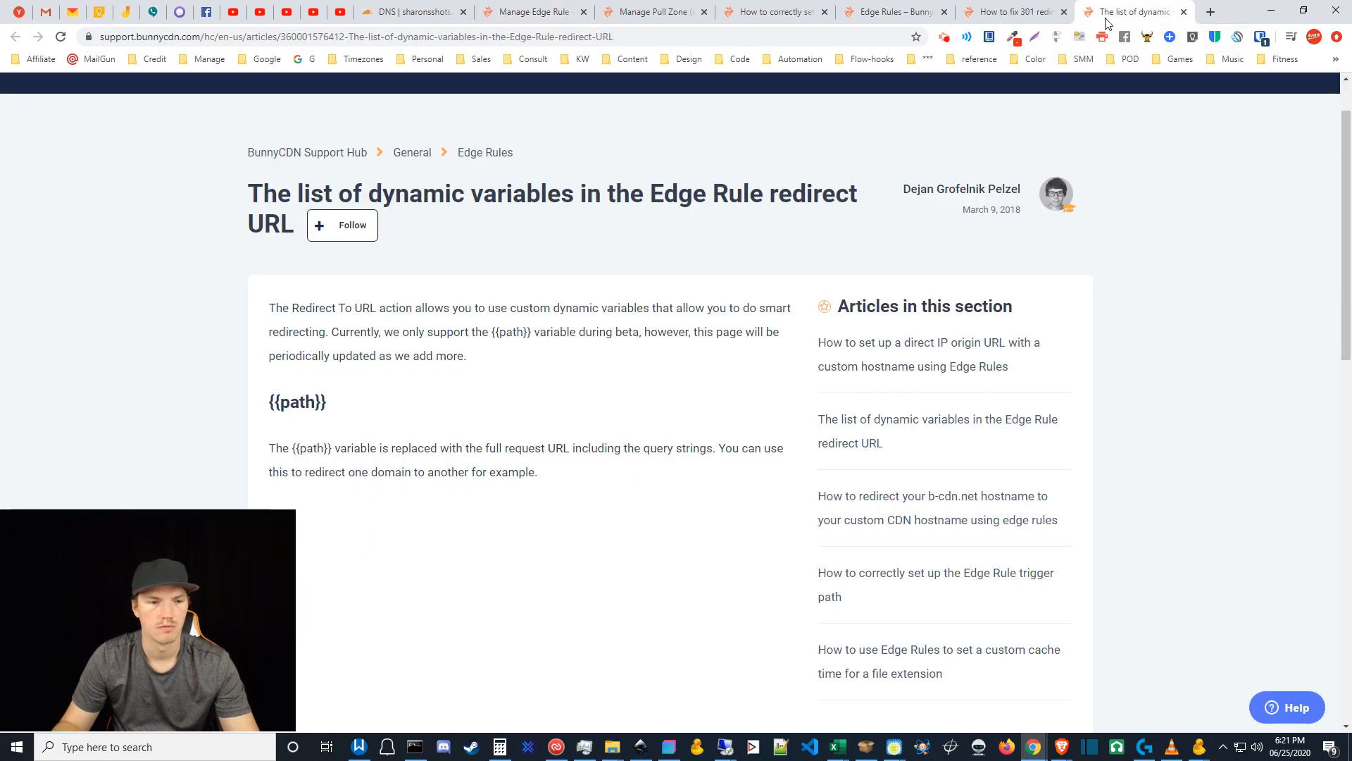
left_click_drag(334, 405, 207, 401)
left_click(275, 401)
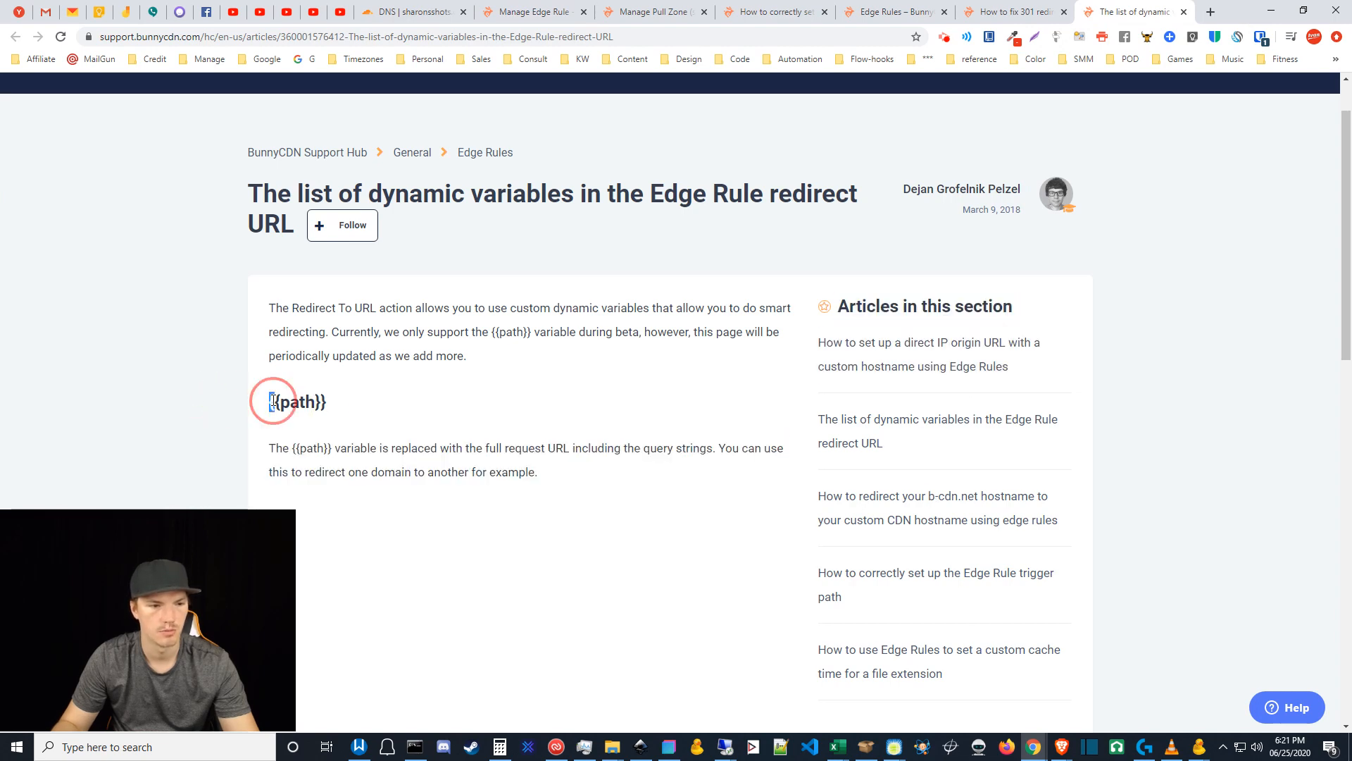
Step: Highlight the author's name at the start of the dynamic variables article
left_click_drag(1351, 265, 1351, 121)
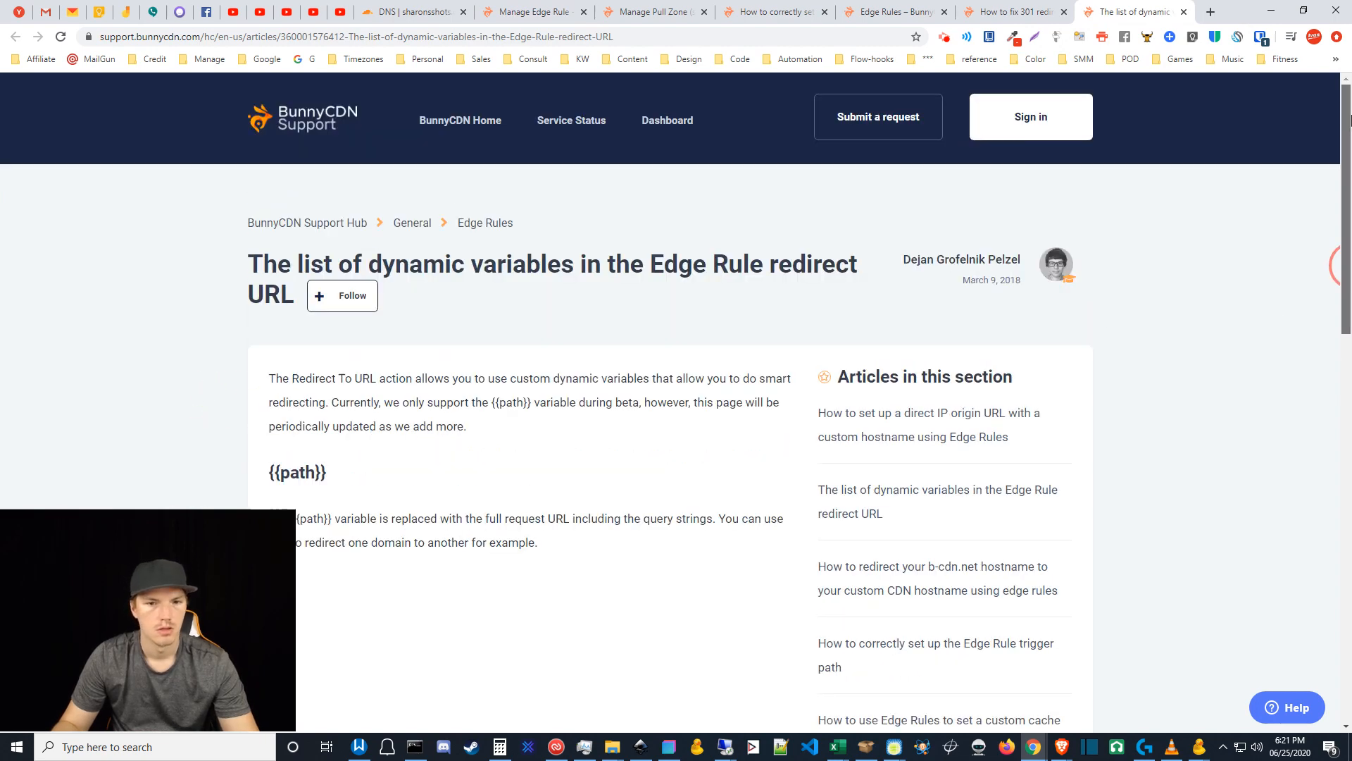
left_click(1141, 269)
left_click(904, 262)
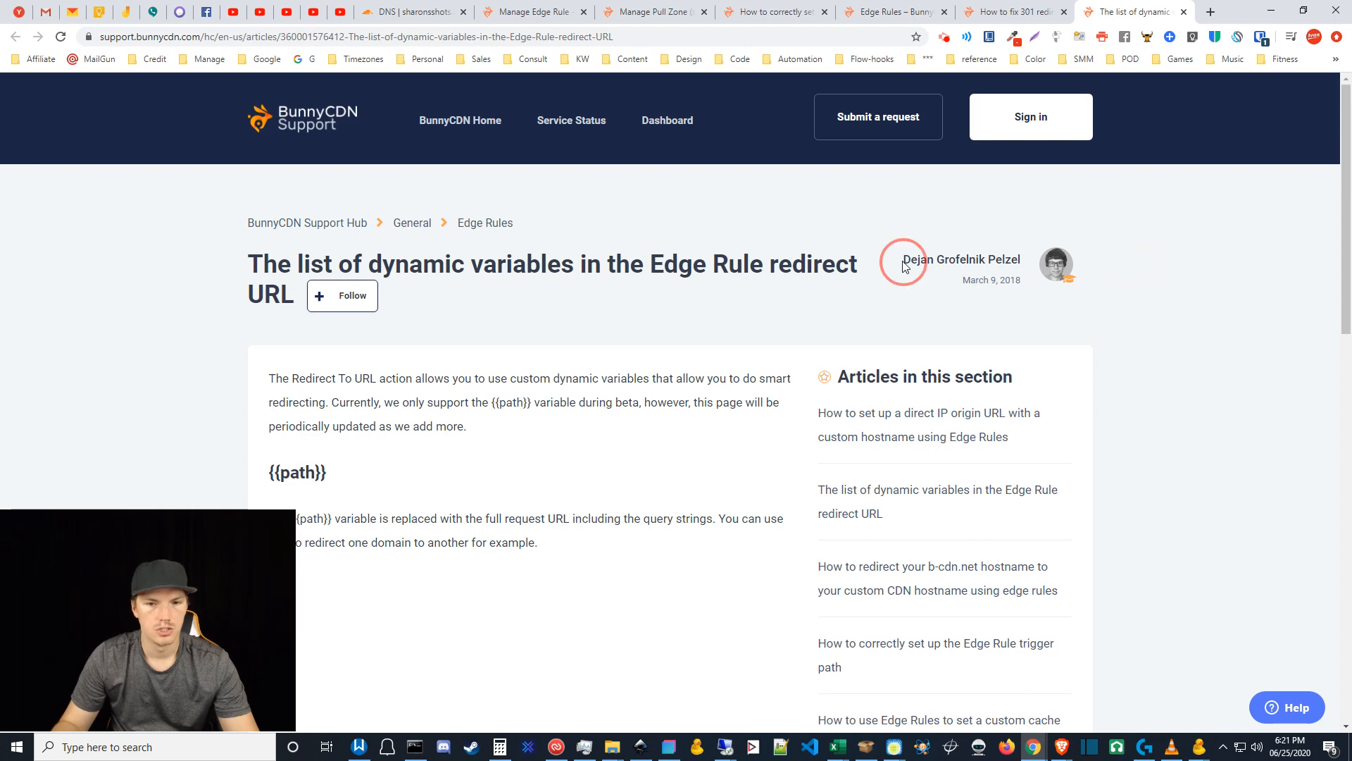
left_click_drag(904, 262, 1011, 264)
left_click(986, 260)
triple_click(965, 260)
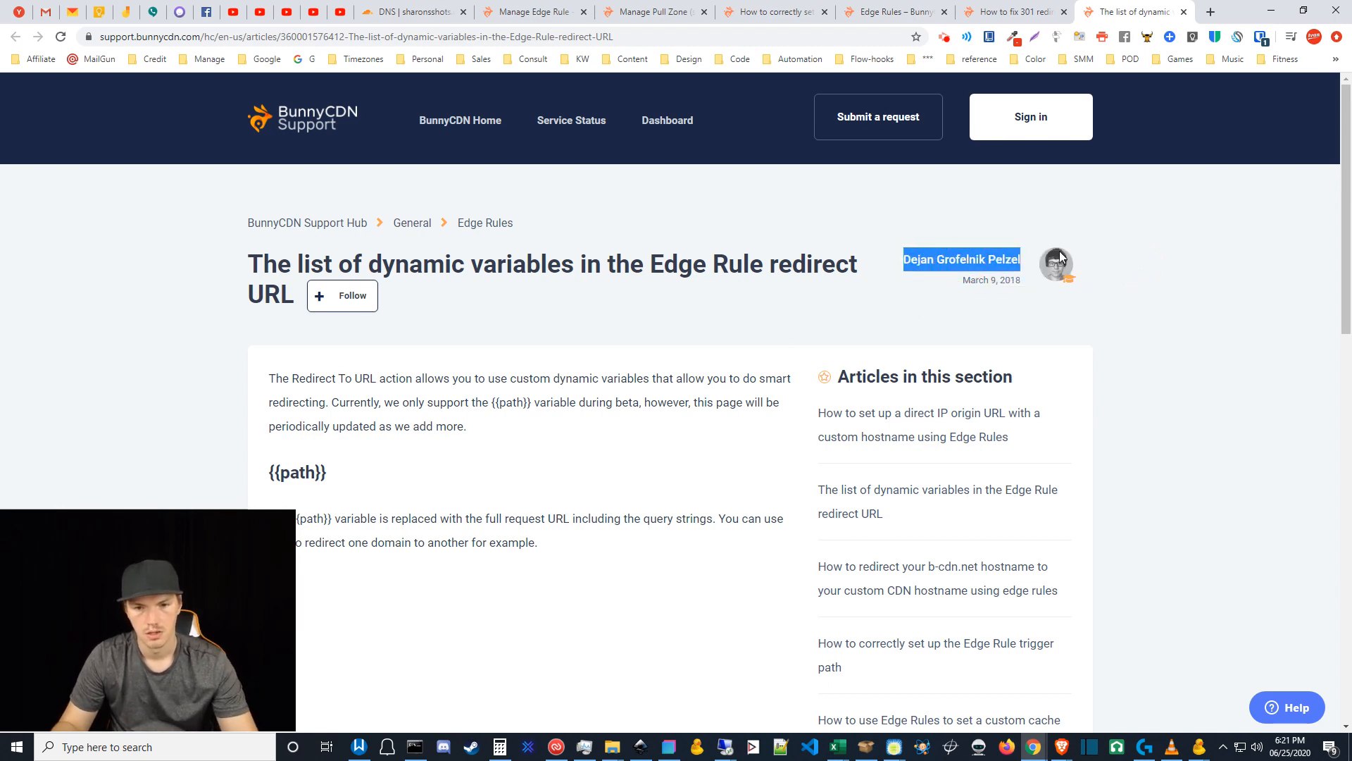
Step: Go to the BunnyCDN API documentation and browse the /api/pullzone reference down to the edge rule endpoints
left_click_drag(1345, 231, 1341, 183)
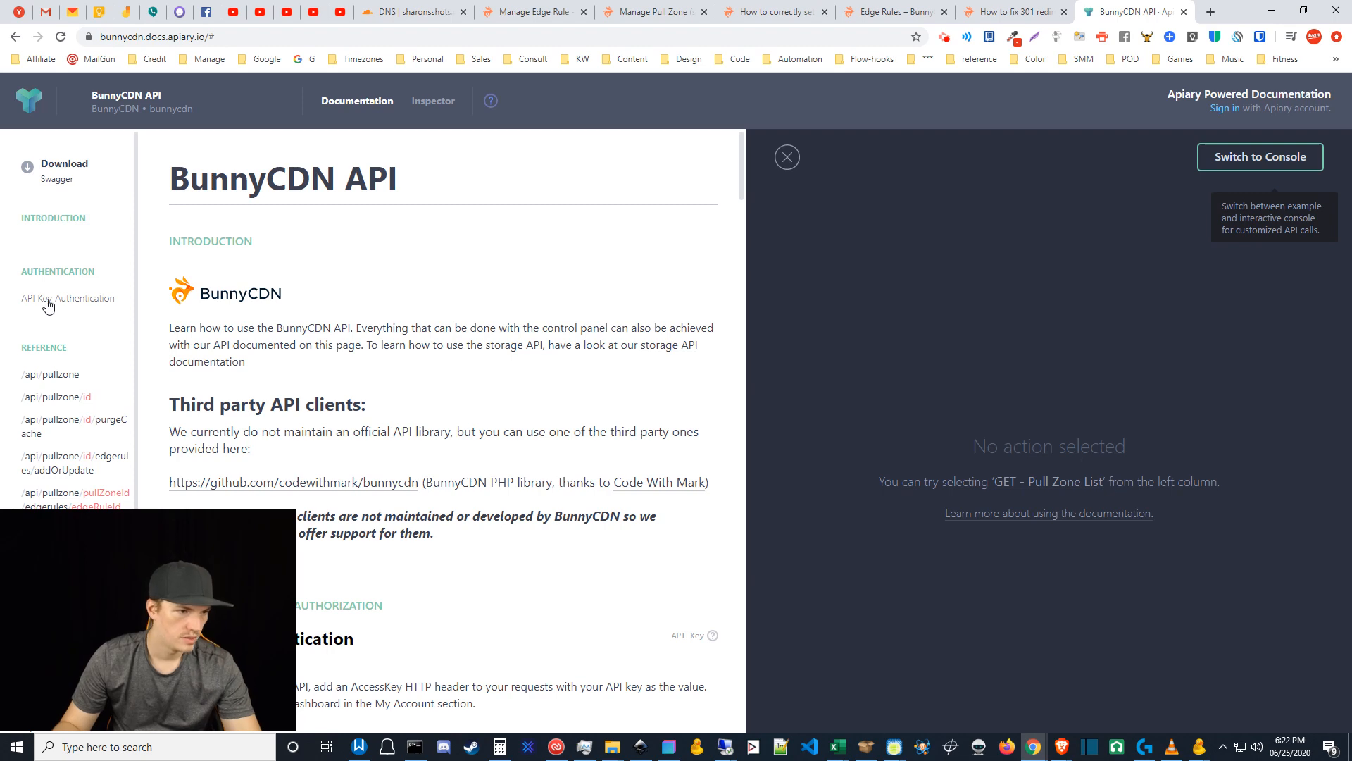
scroll(100, 390, "down", 1)
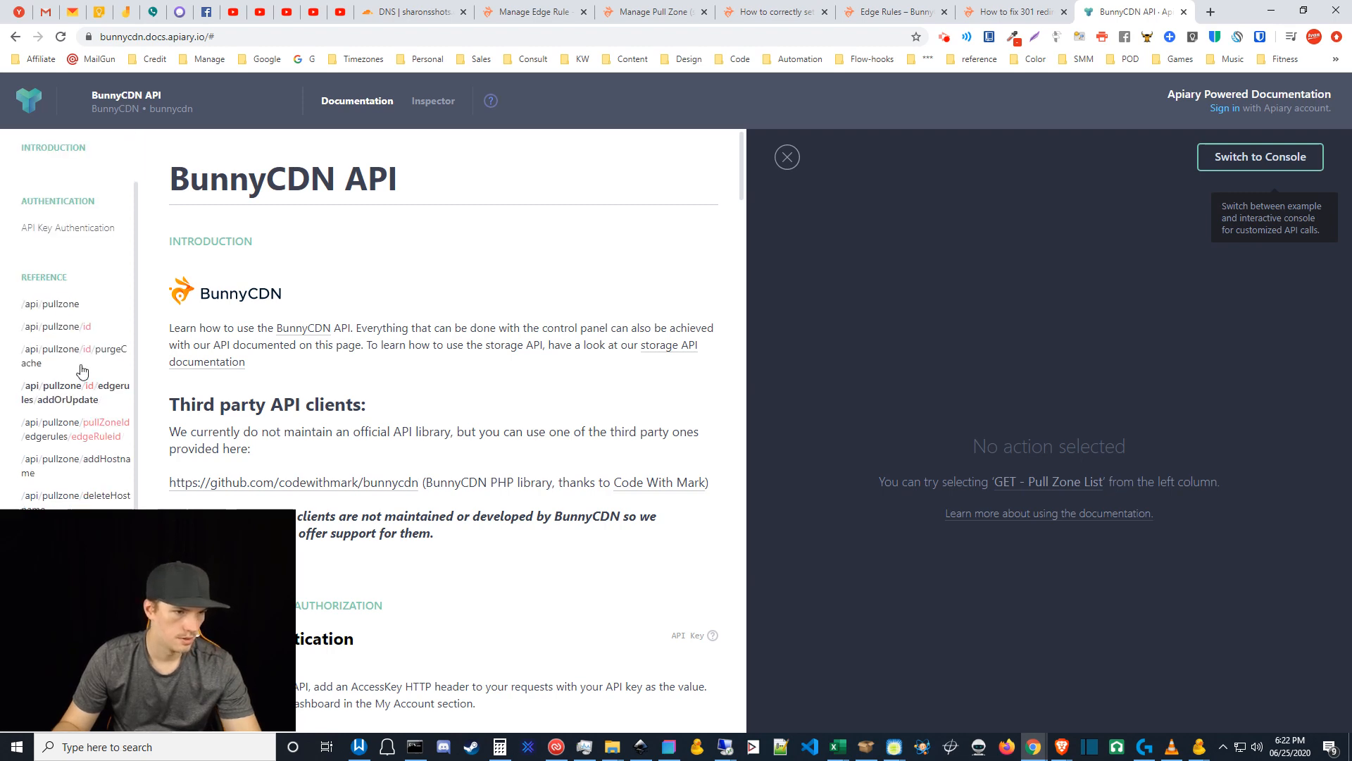
left_click(56, 313)
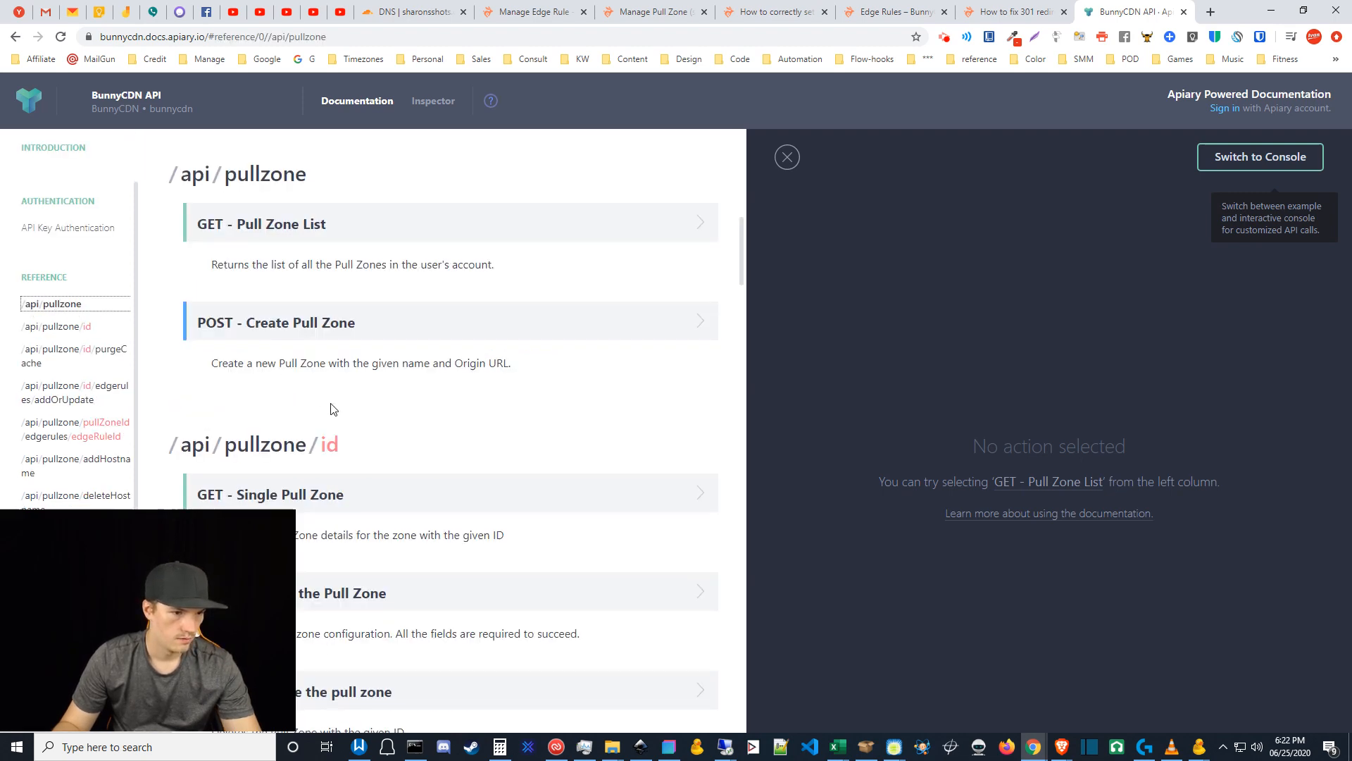
scroll(367, 430, "down", 2)
scroll(424, 477, "down", 8)
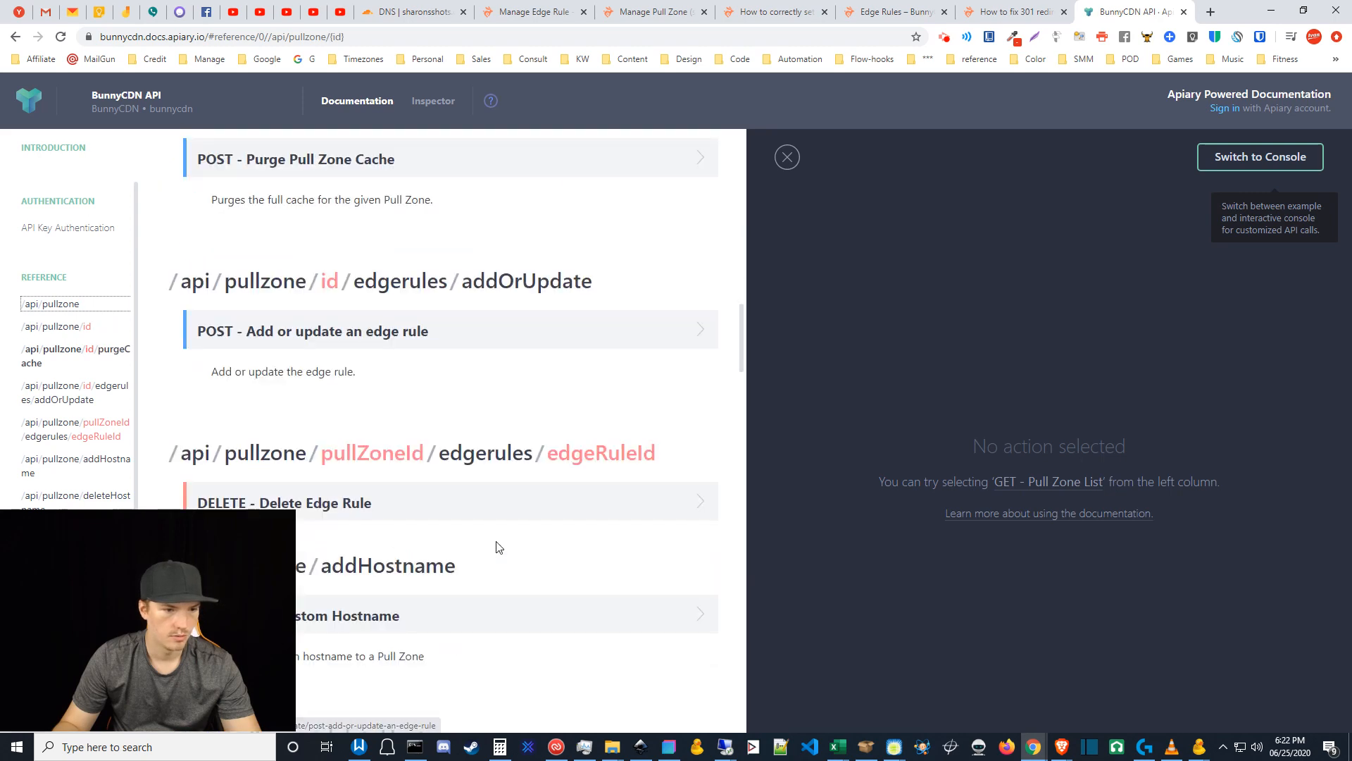
Step: Show the details of the POST - Add or update an edge rule endpoint and examine its request attributes
left_click(285, 270)
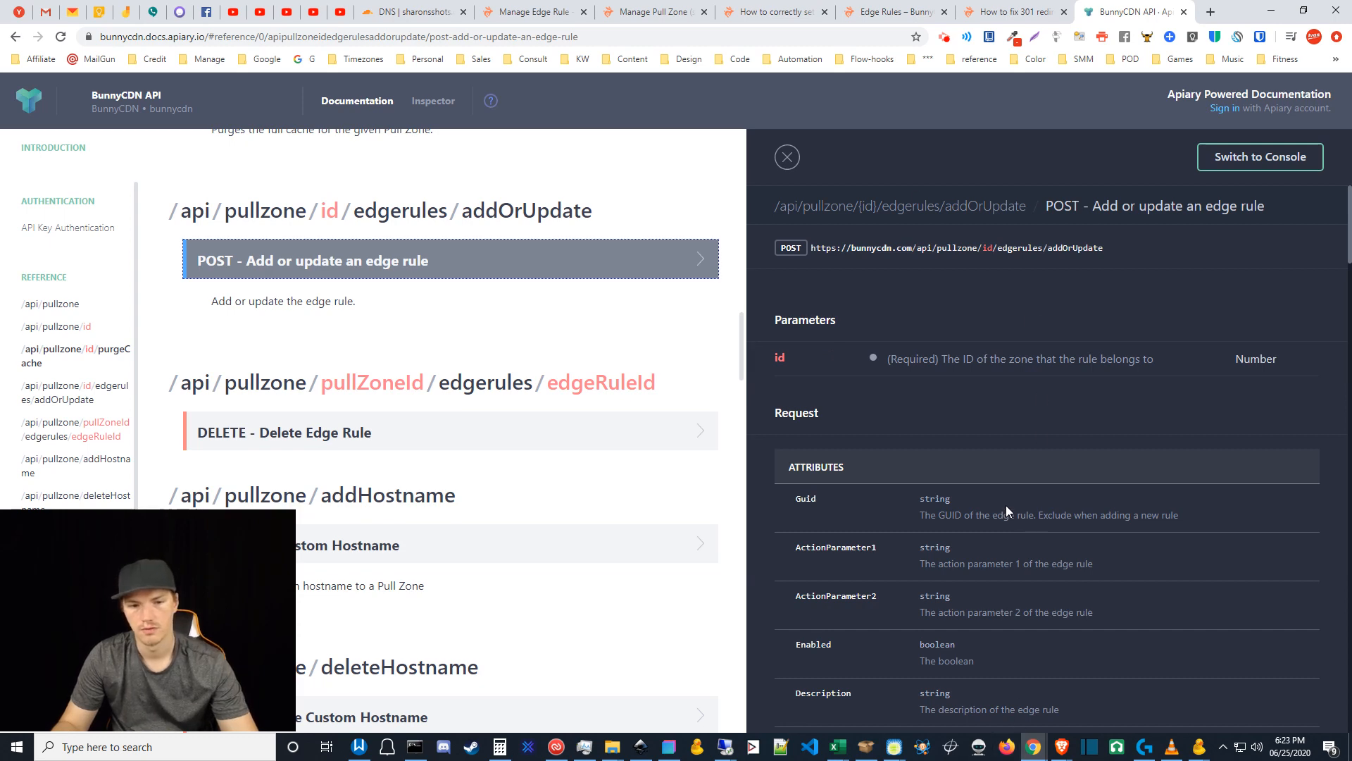
left_click(914, 497)
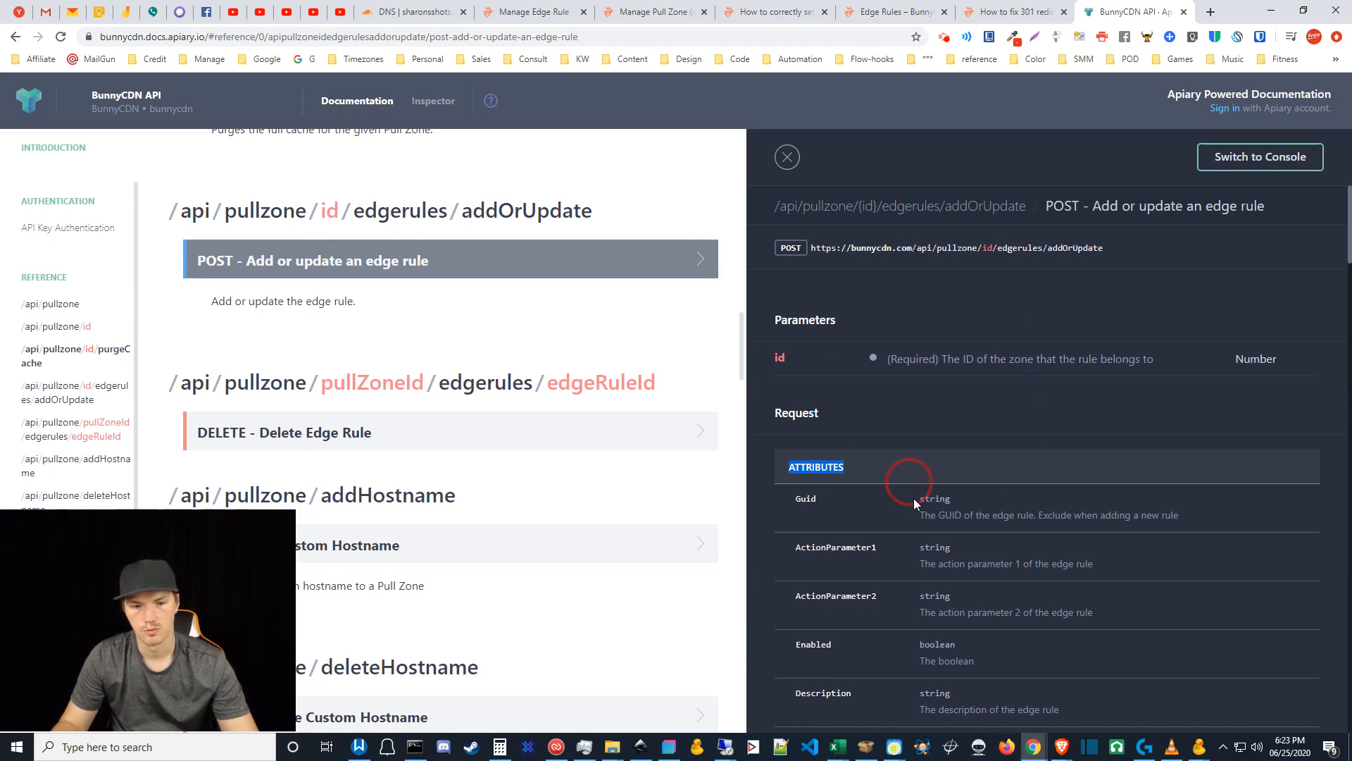
scroll(921, 581, "down", 8)
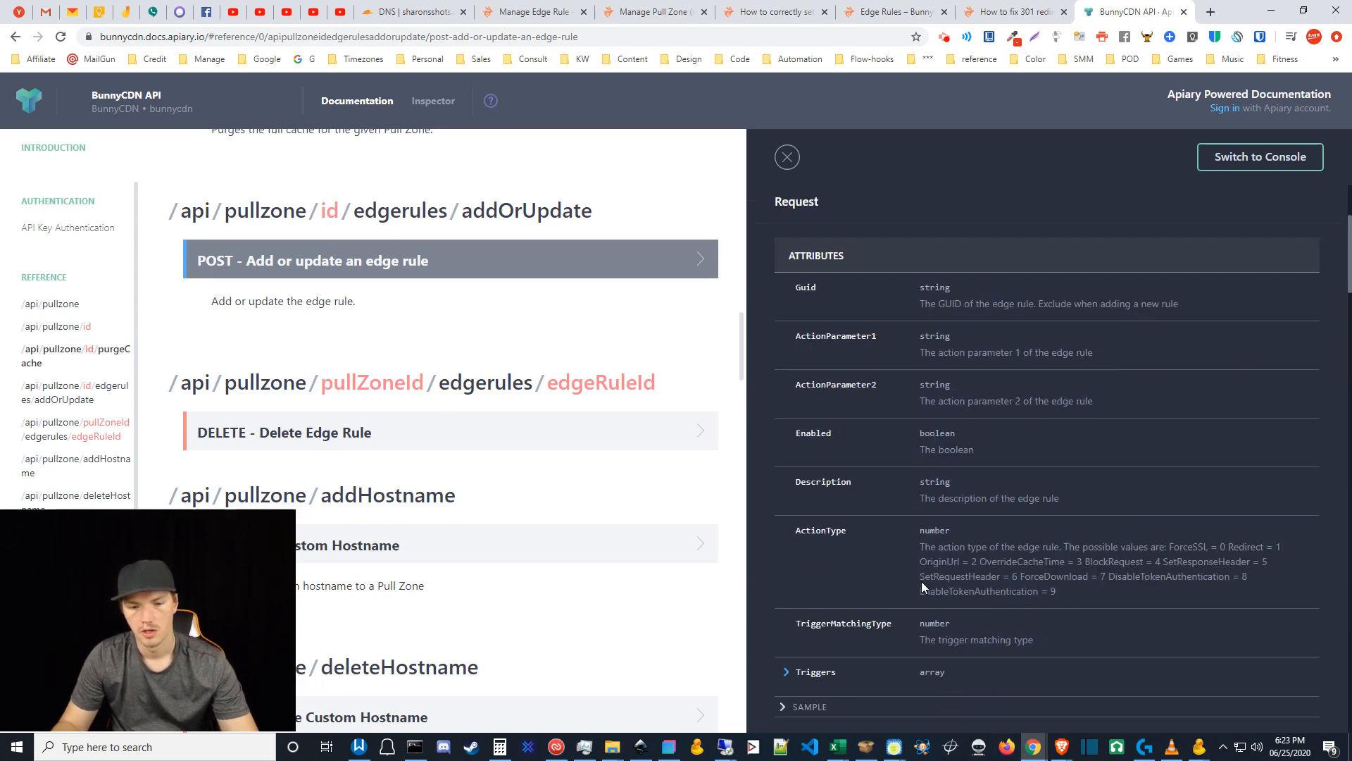
Step: Review the edge rule endpoint's request URL and id parameter, and bring up the /api/billing section of the API reference
scroll(924, 565, "up", 6)
scroll(928, 565, "up", 2)
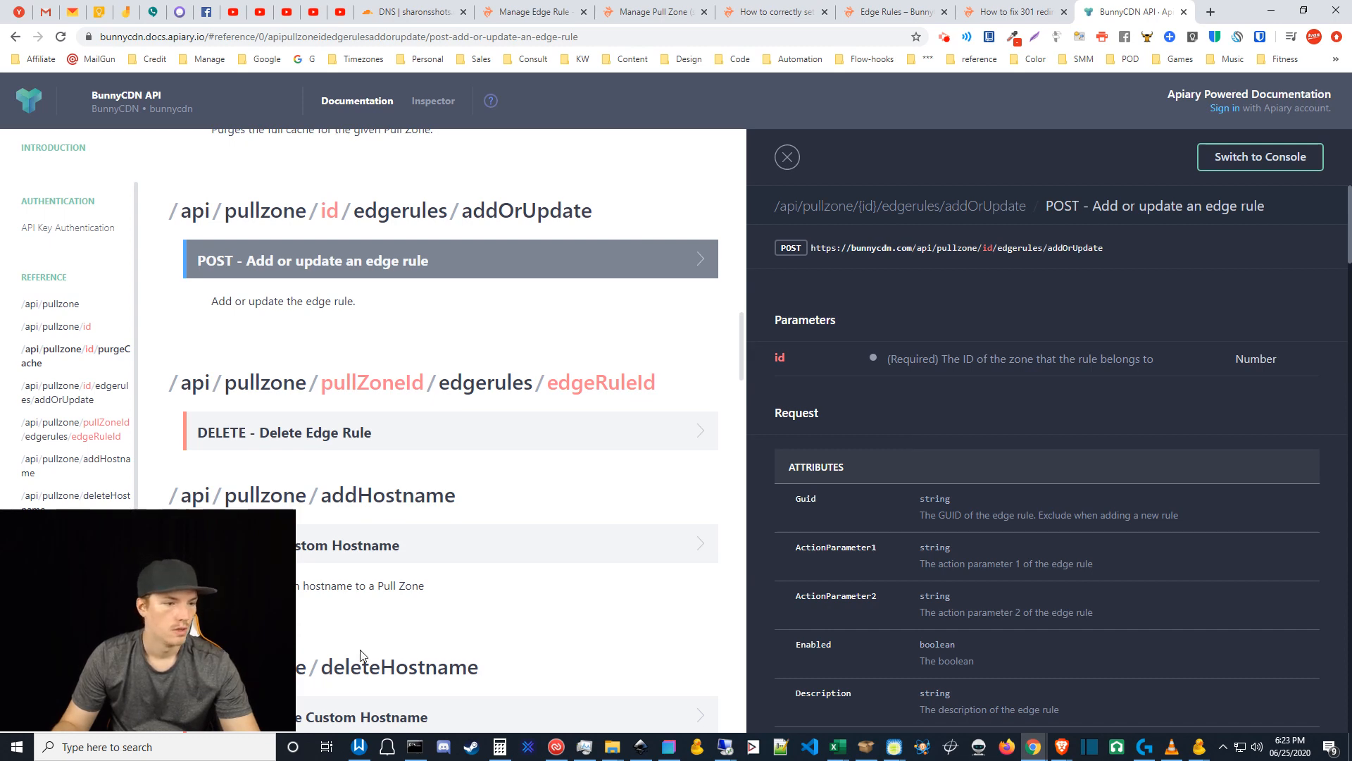
left_click_drag(223, 591, 514, 581)
left_click(136, 436)
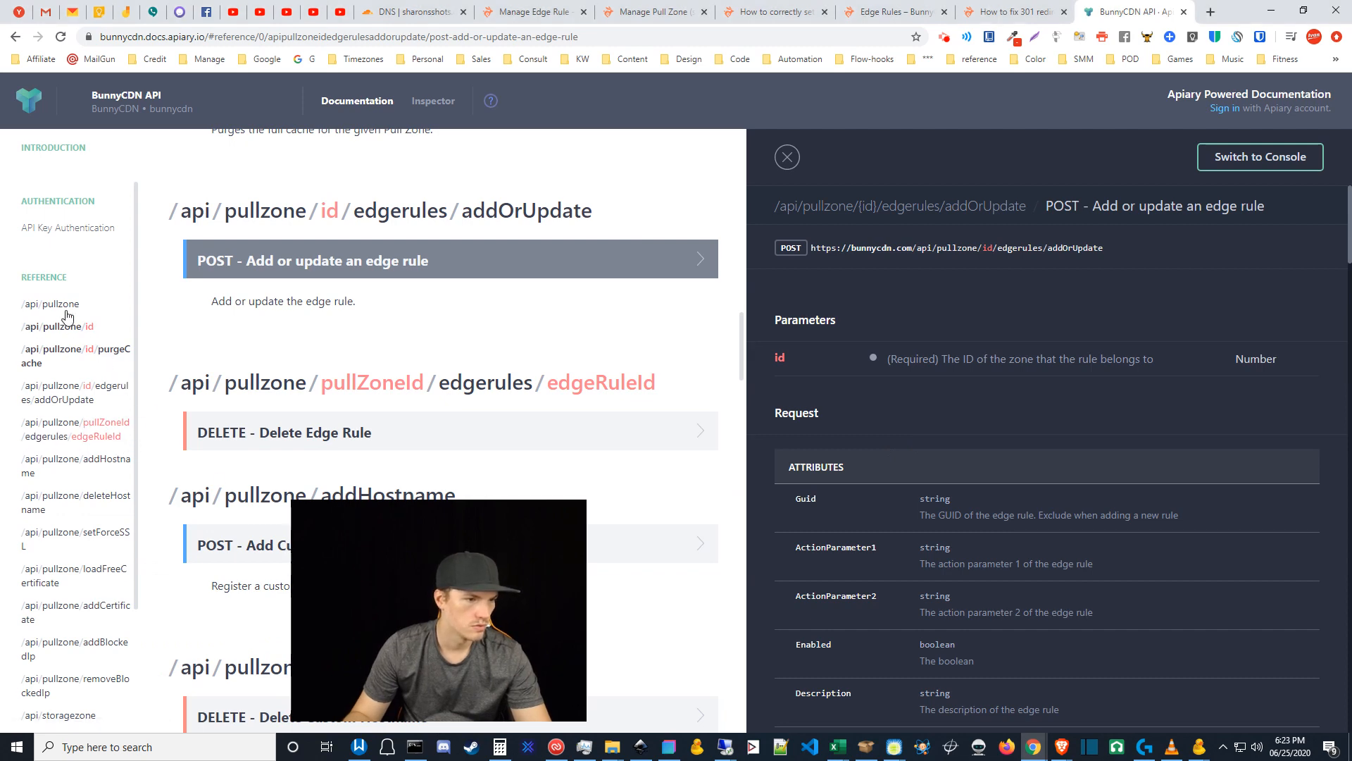
left_click_drag(139, 442, 141, 569)
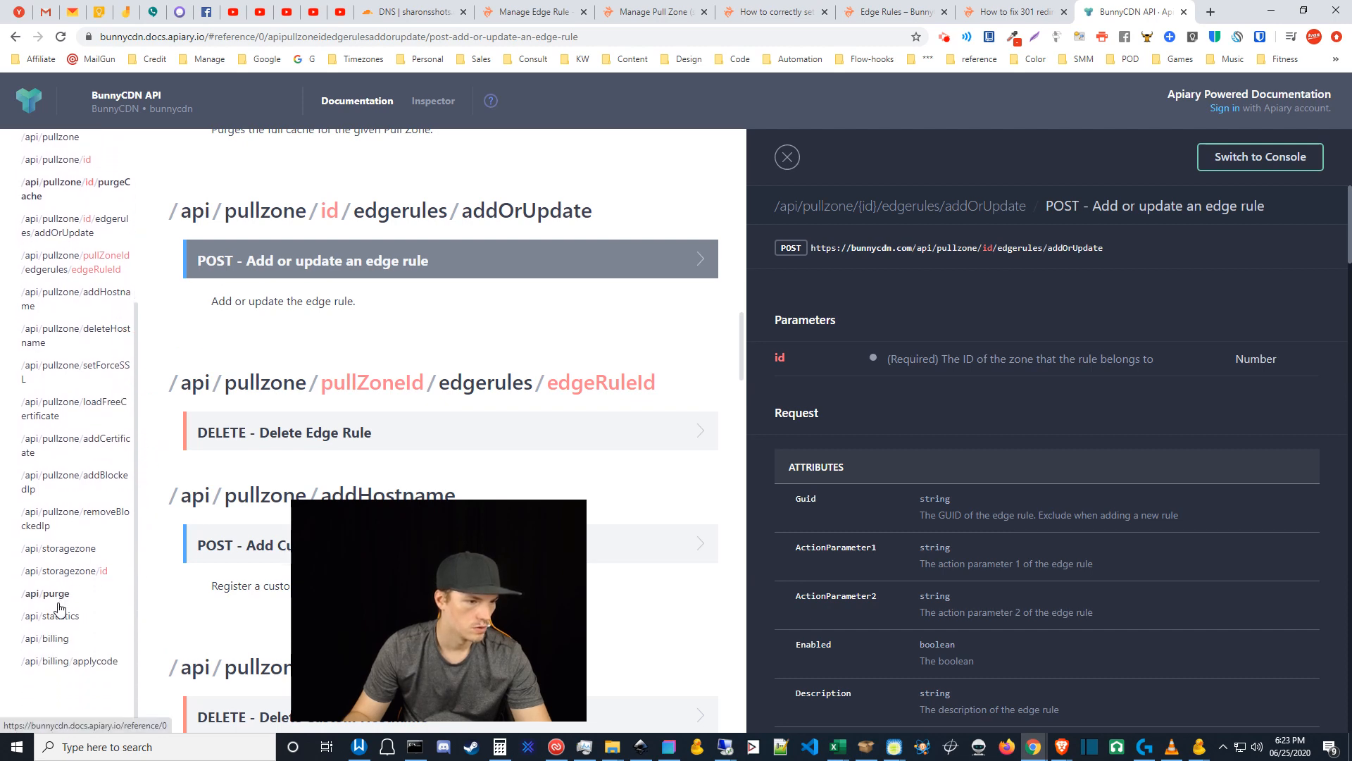
left_click(48, 639)
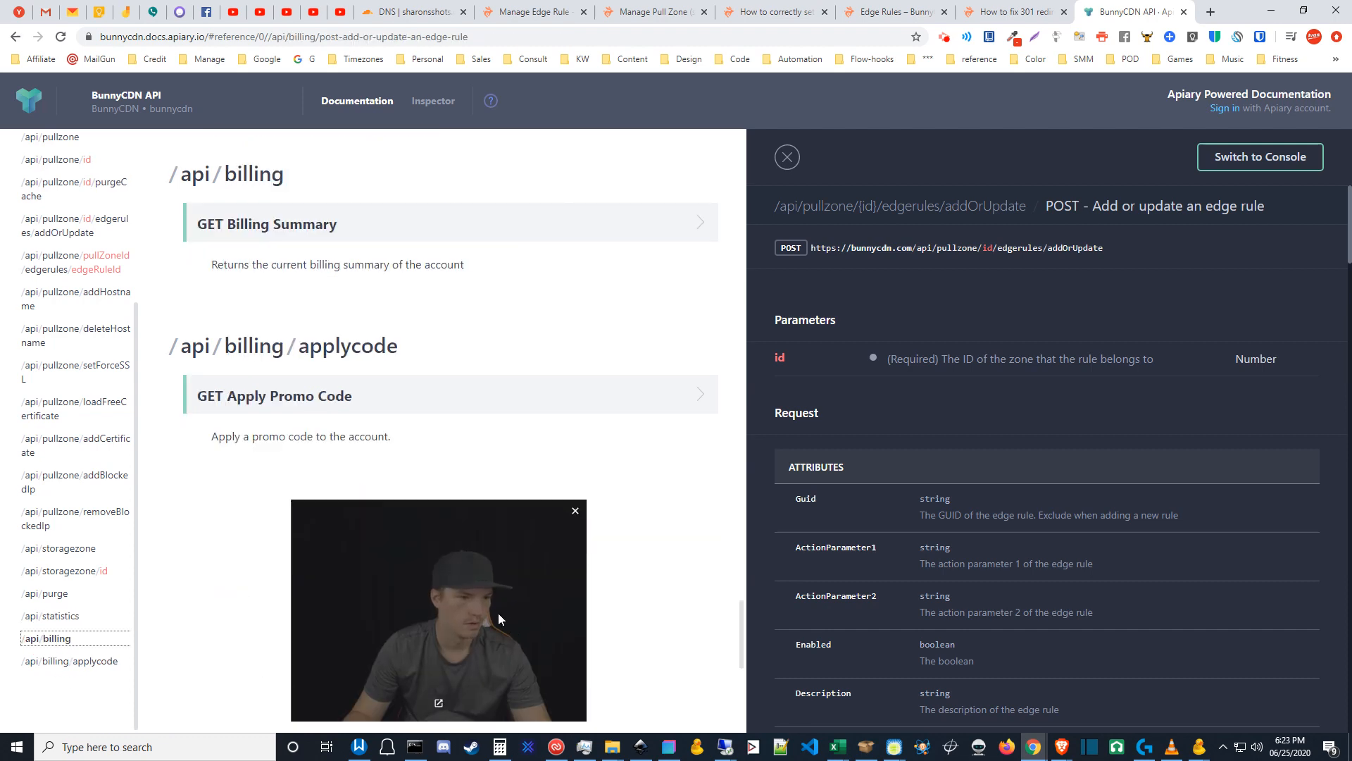
left_click_drag(497, 612, 206, 617)
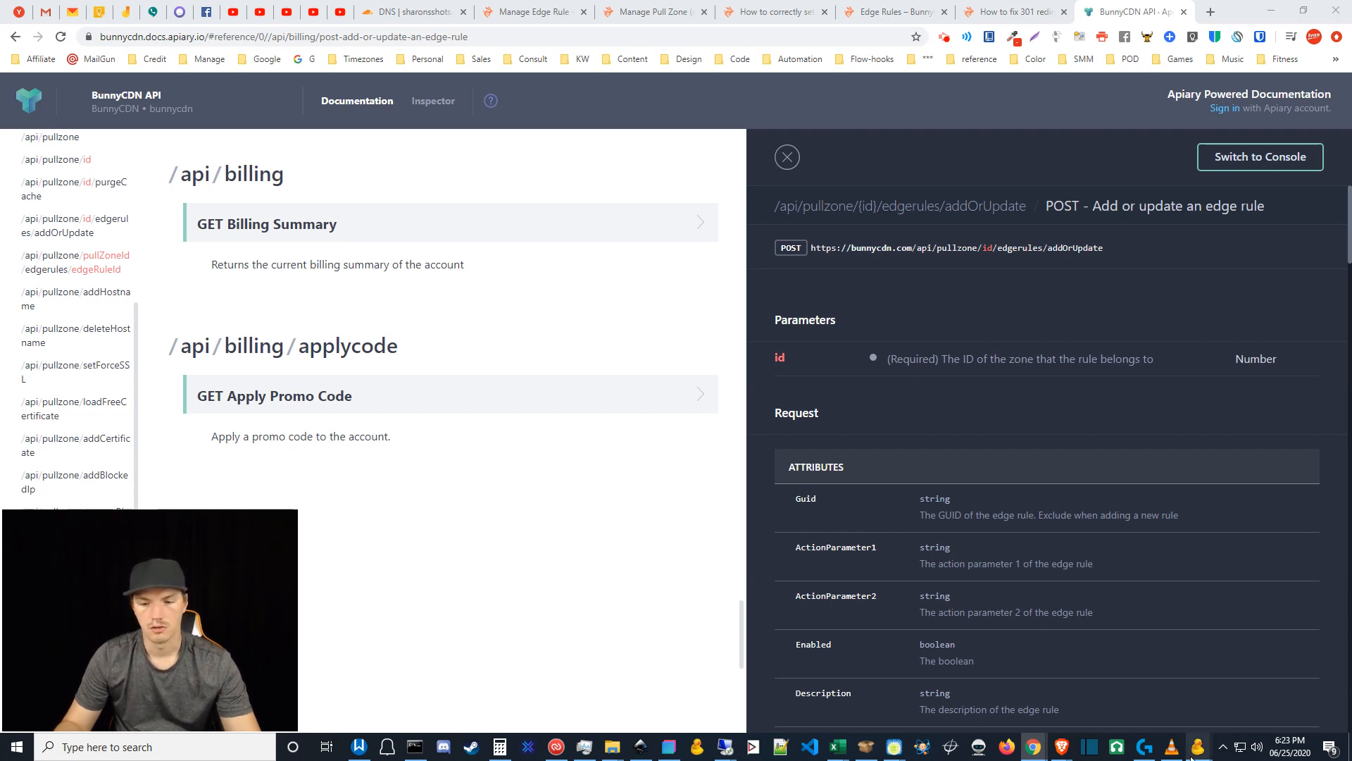
mouse_move(1199, 754)
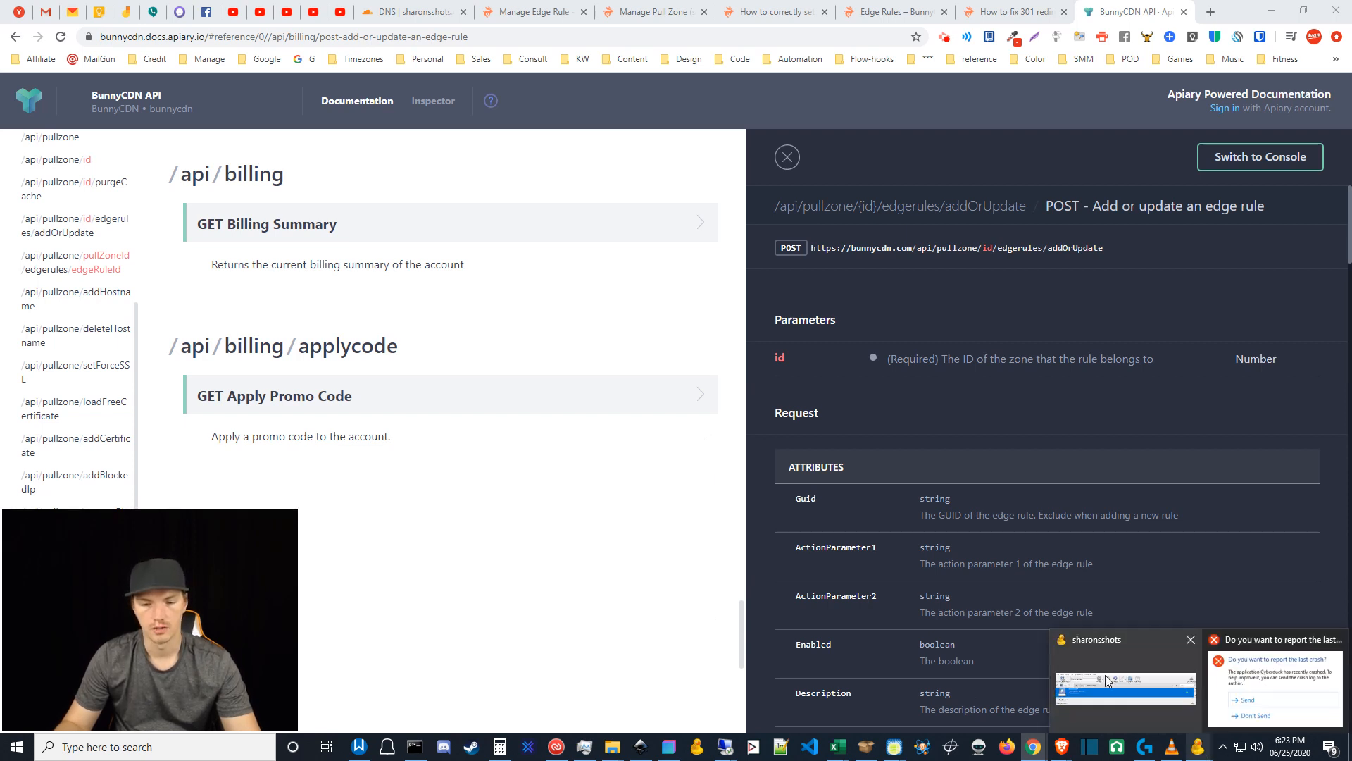
left_click(728, 455)
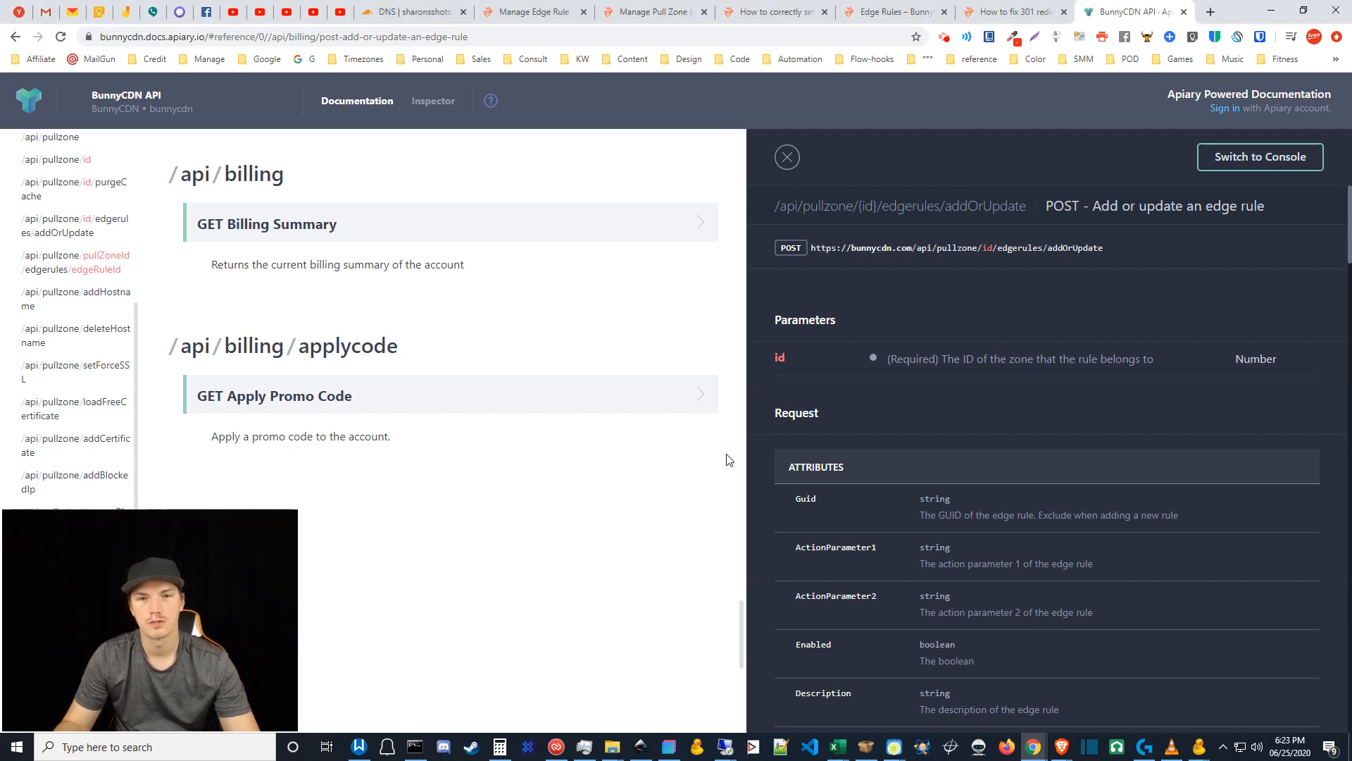